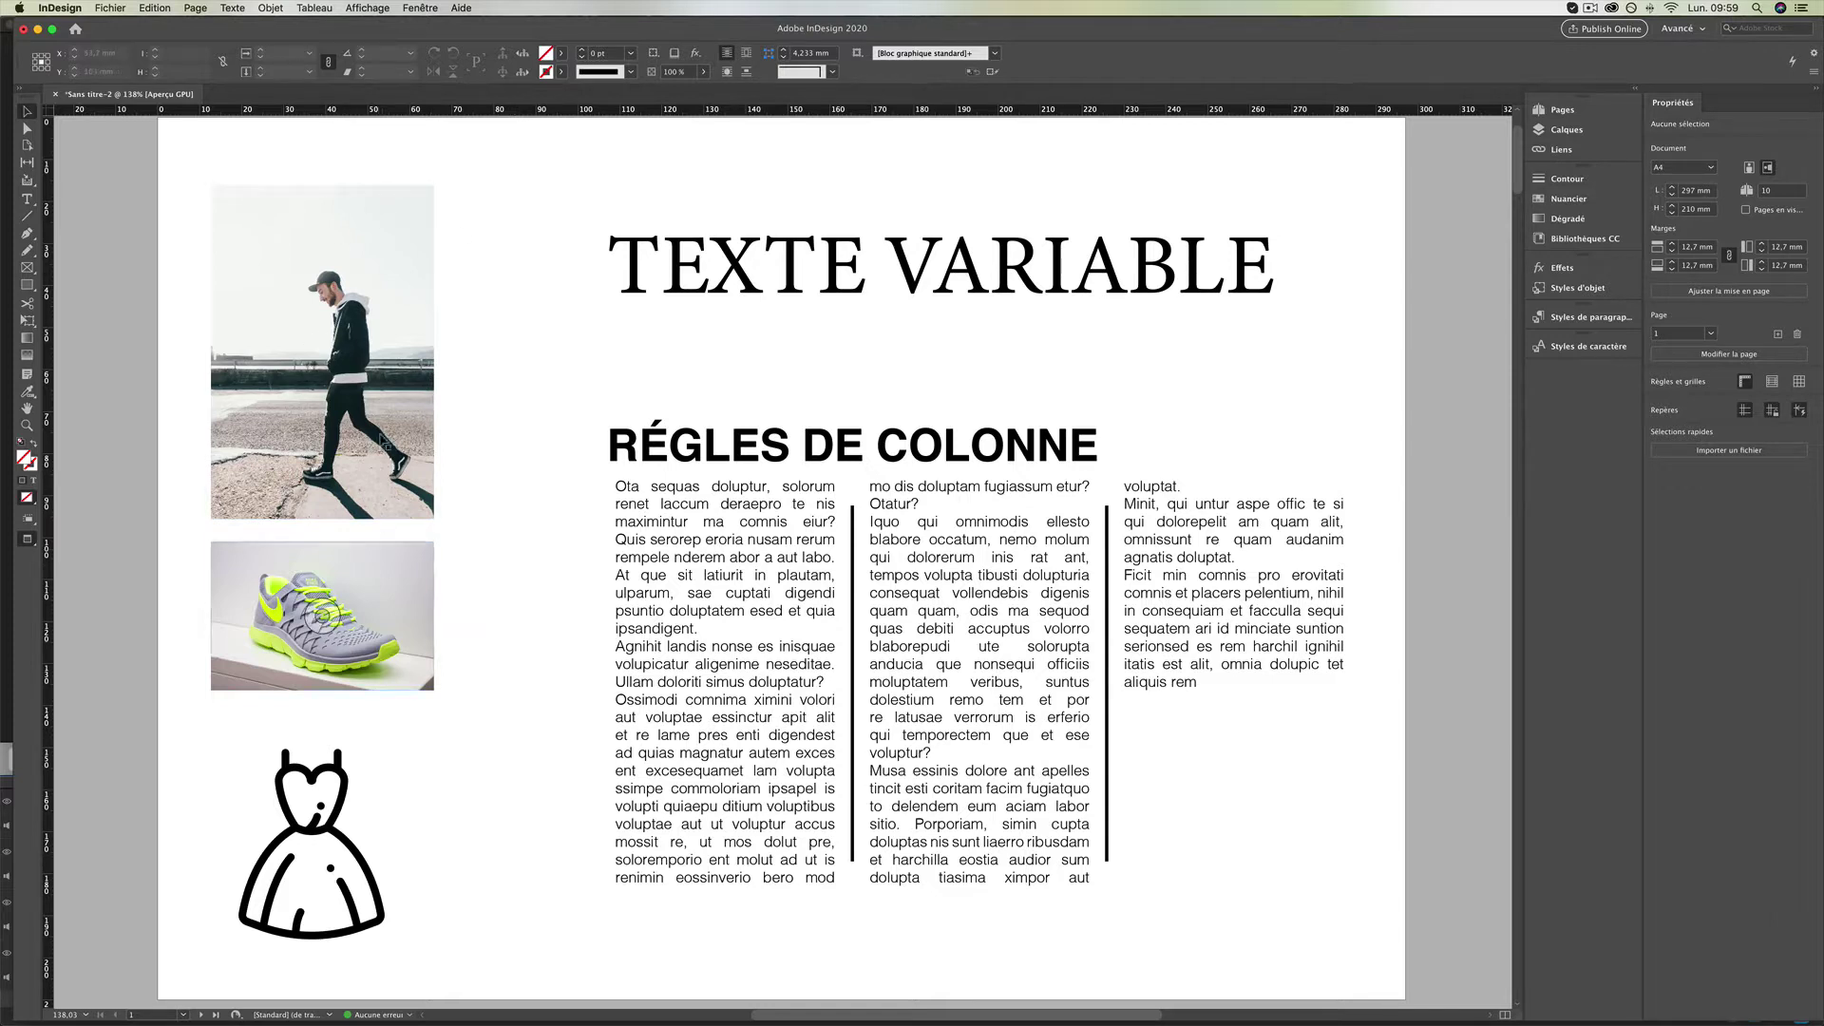
Search Adobe Stock for images similar to the walking man photo and browse the suggested pictures.
left_click(378, 239)
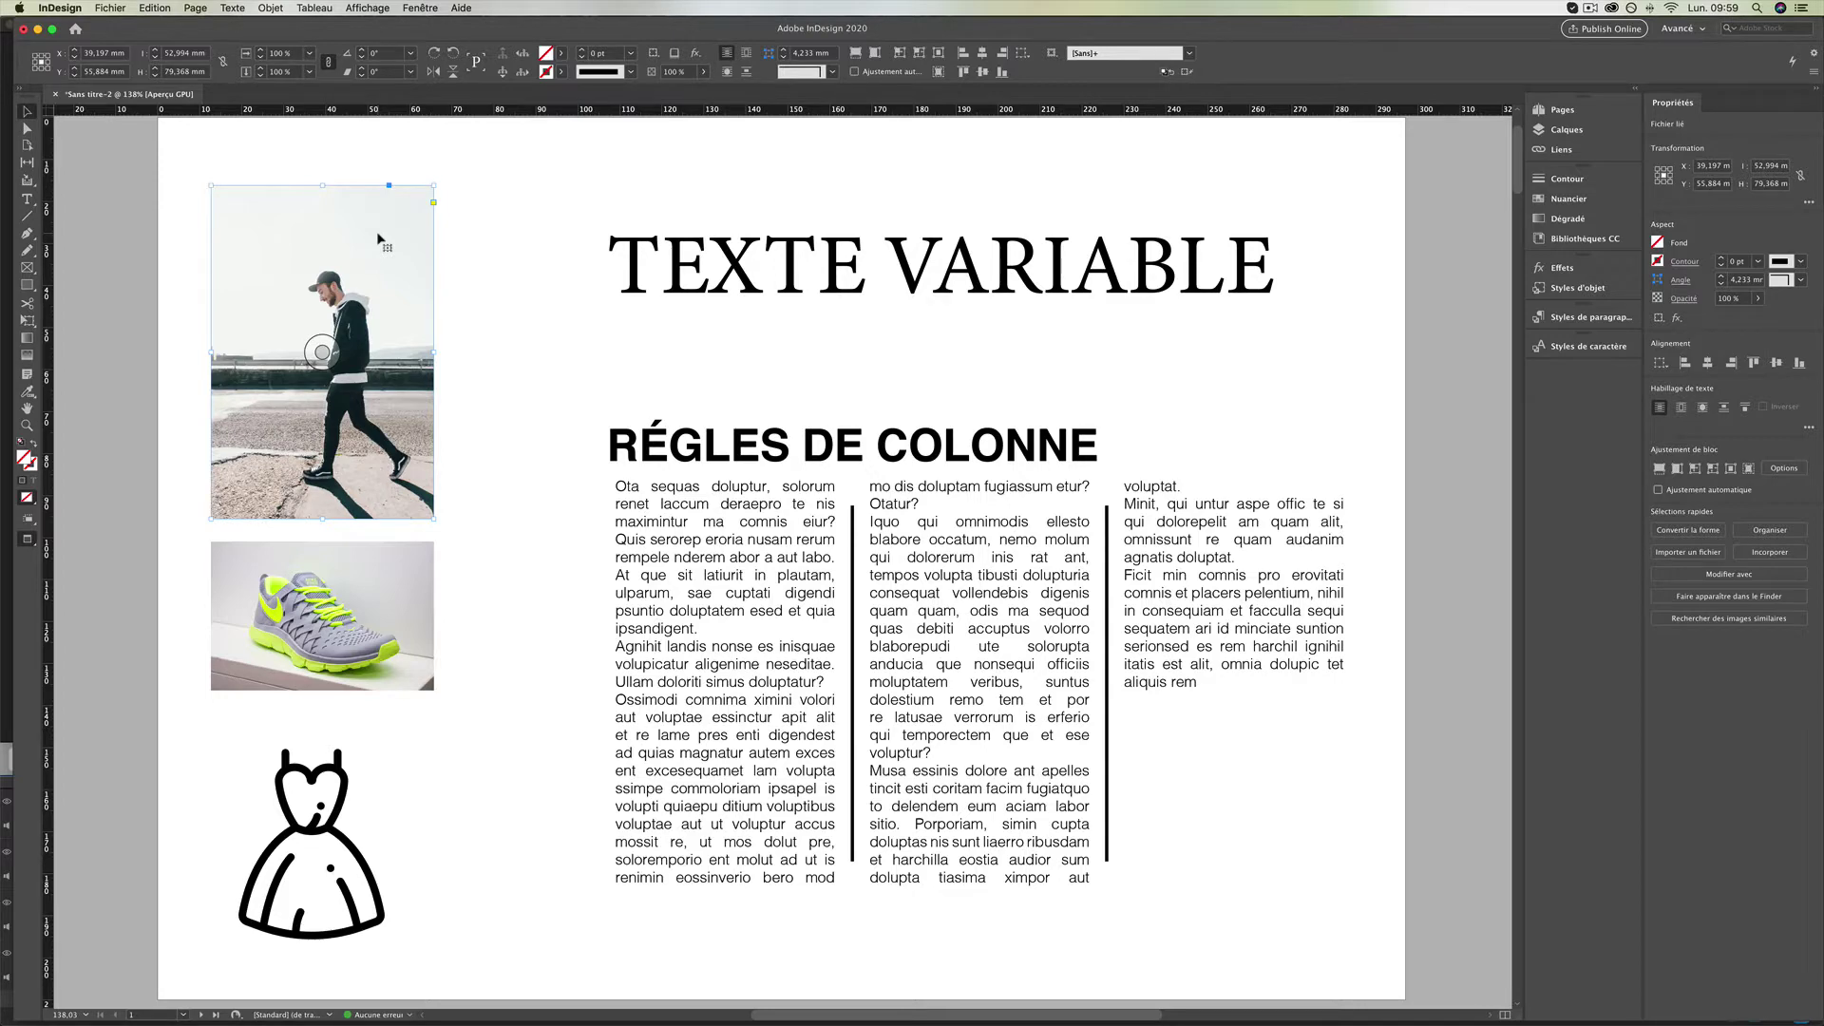
right_click(377, 235)
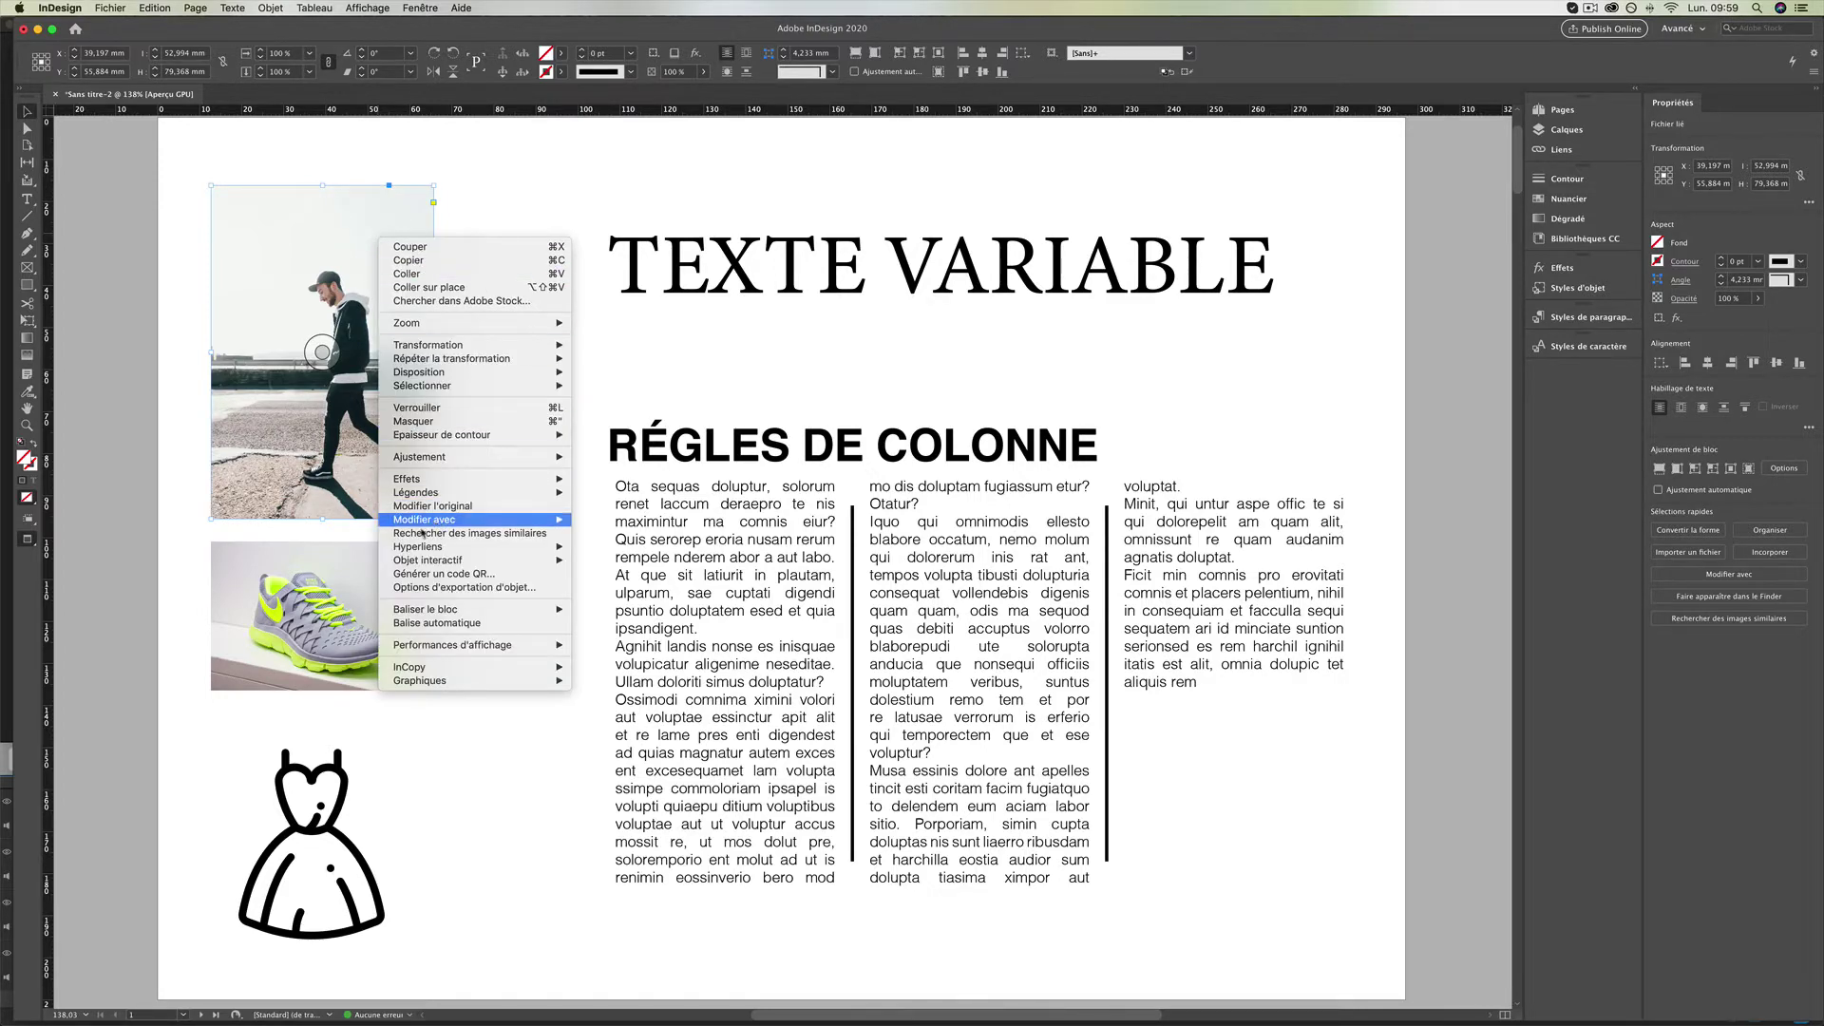
left_click(476, 535)
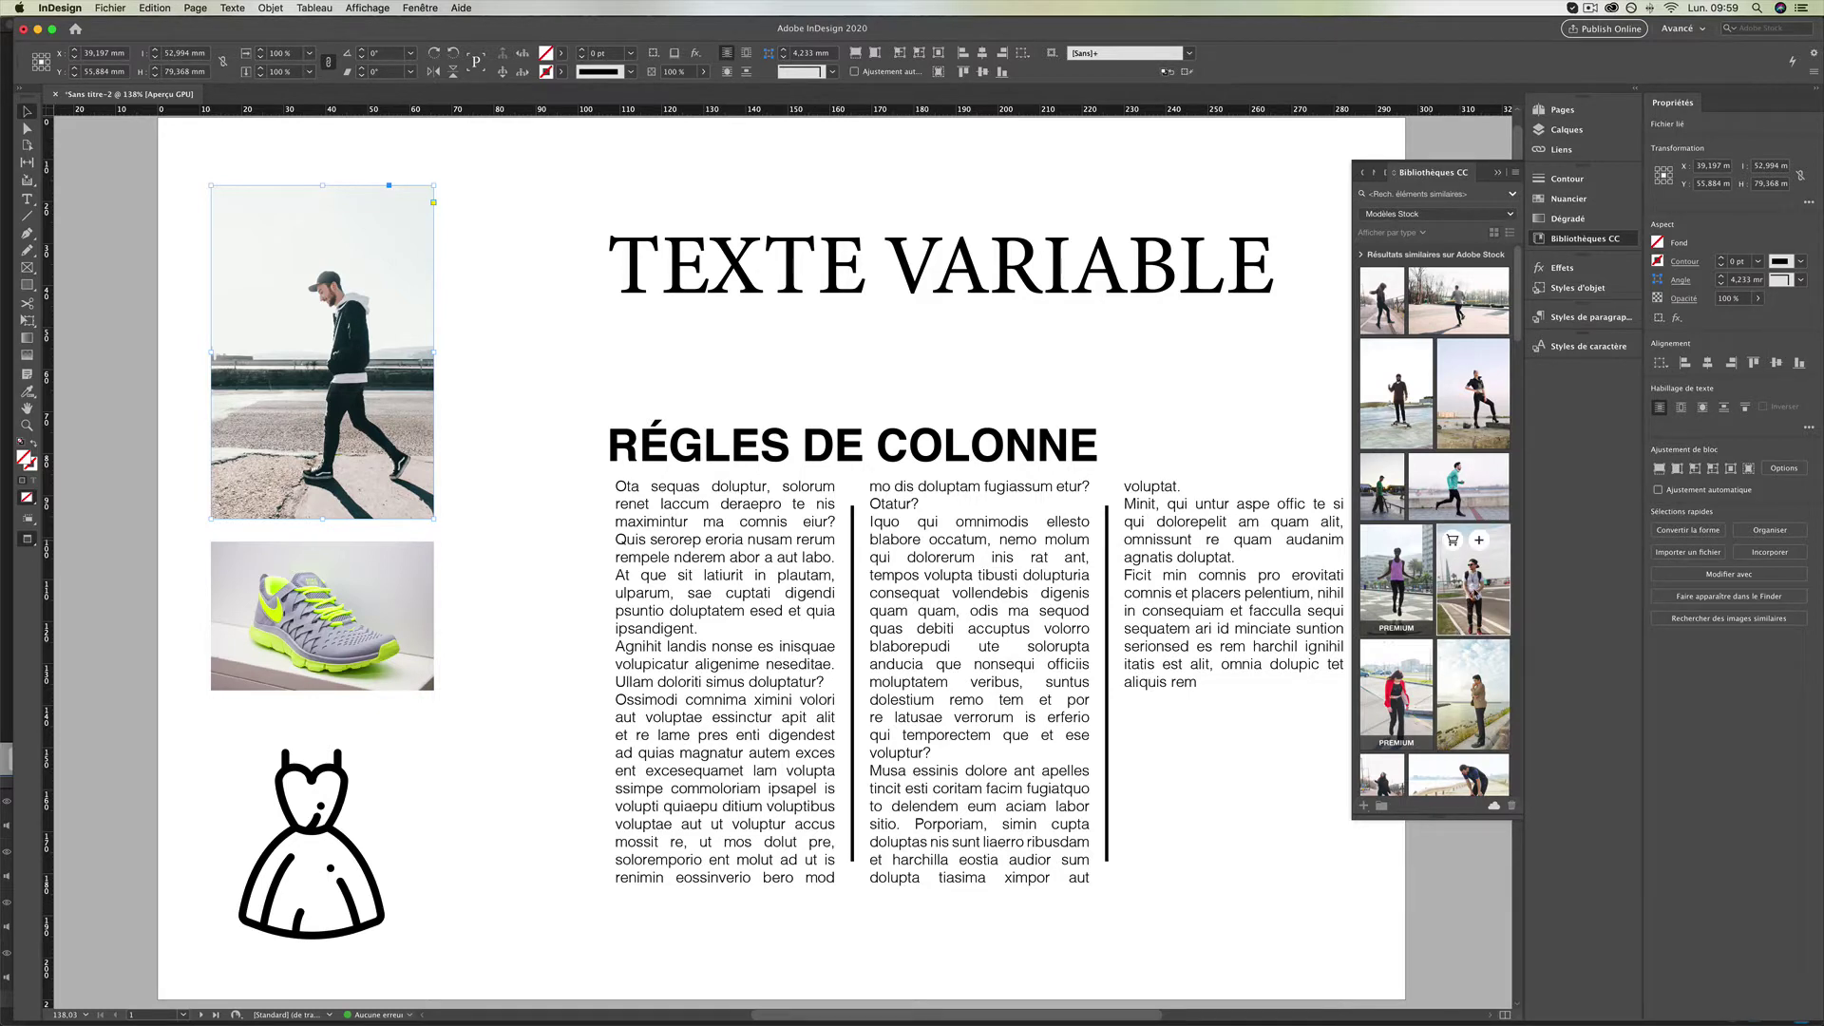
scroll(1472, 399, "down", 3)
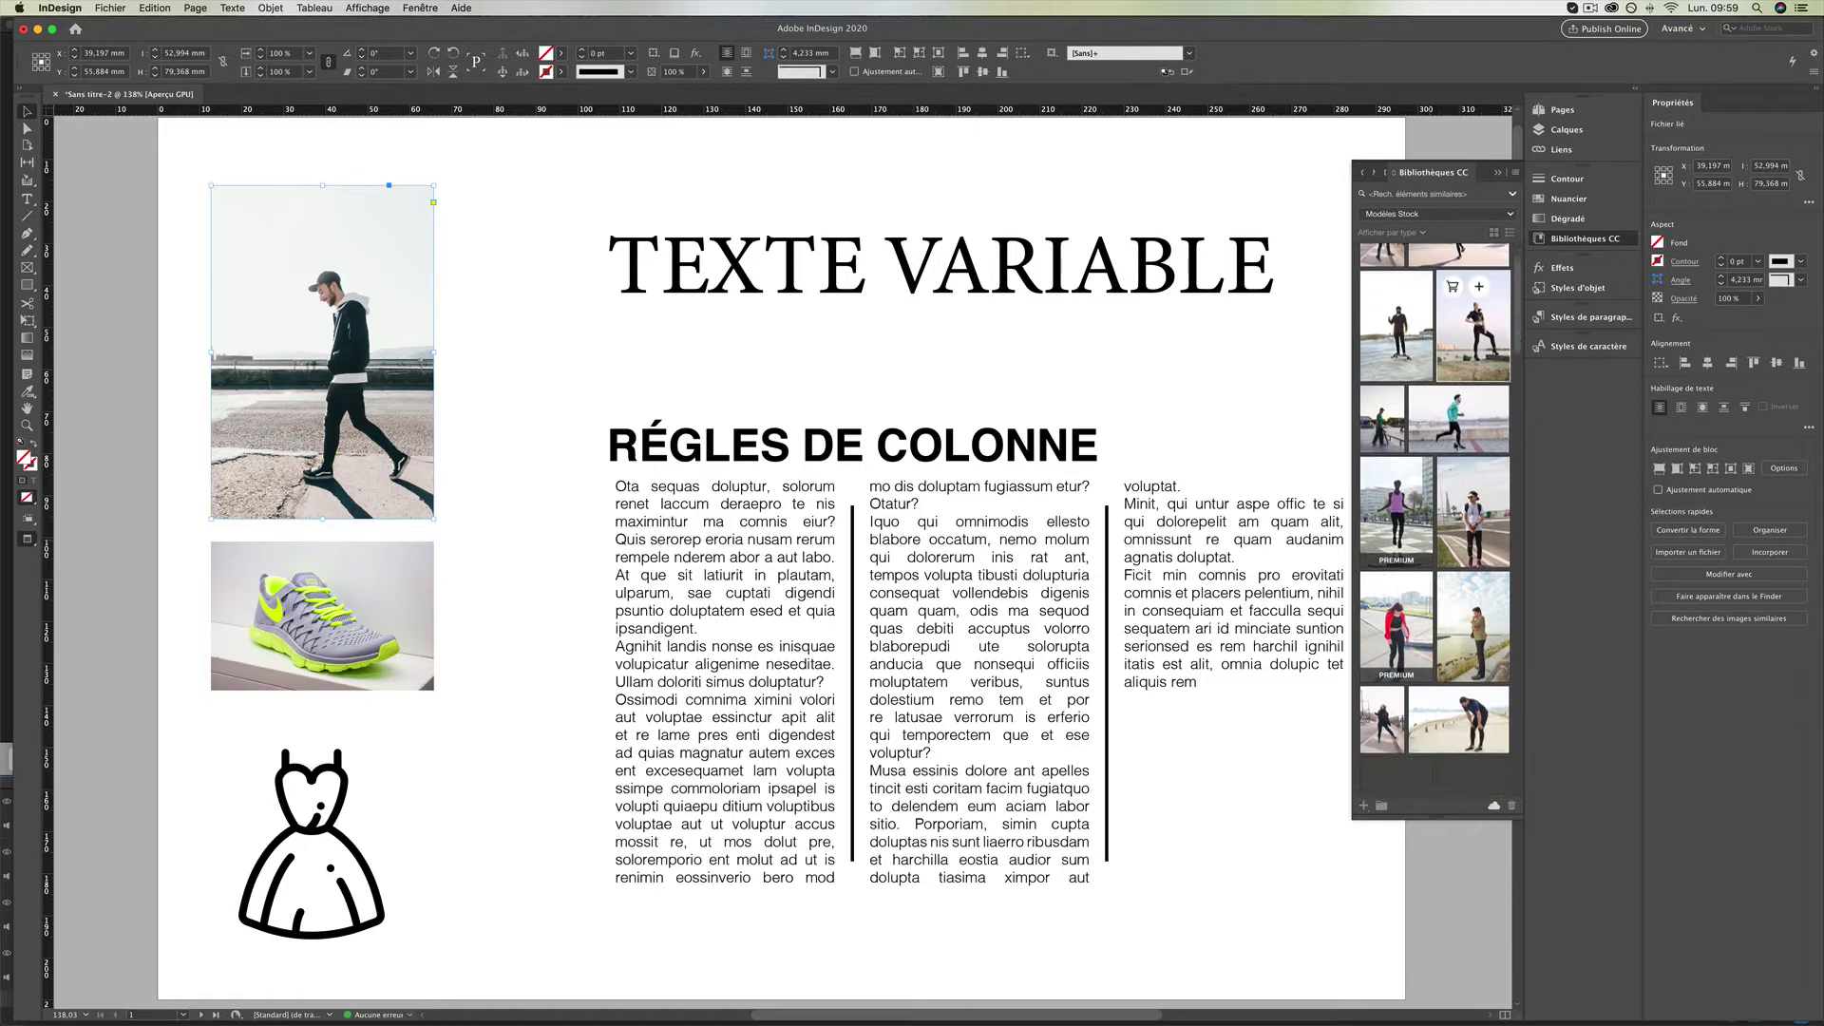
scroll(1454, 445, "down", 5)
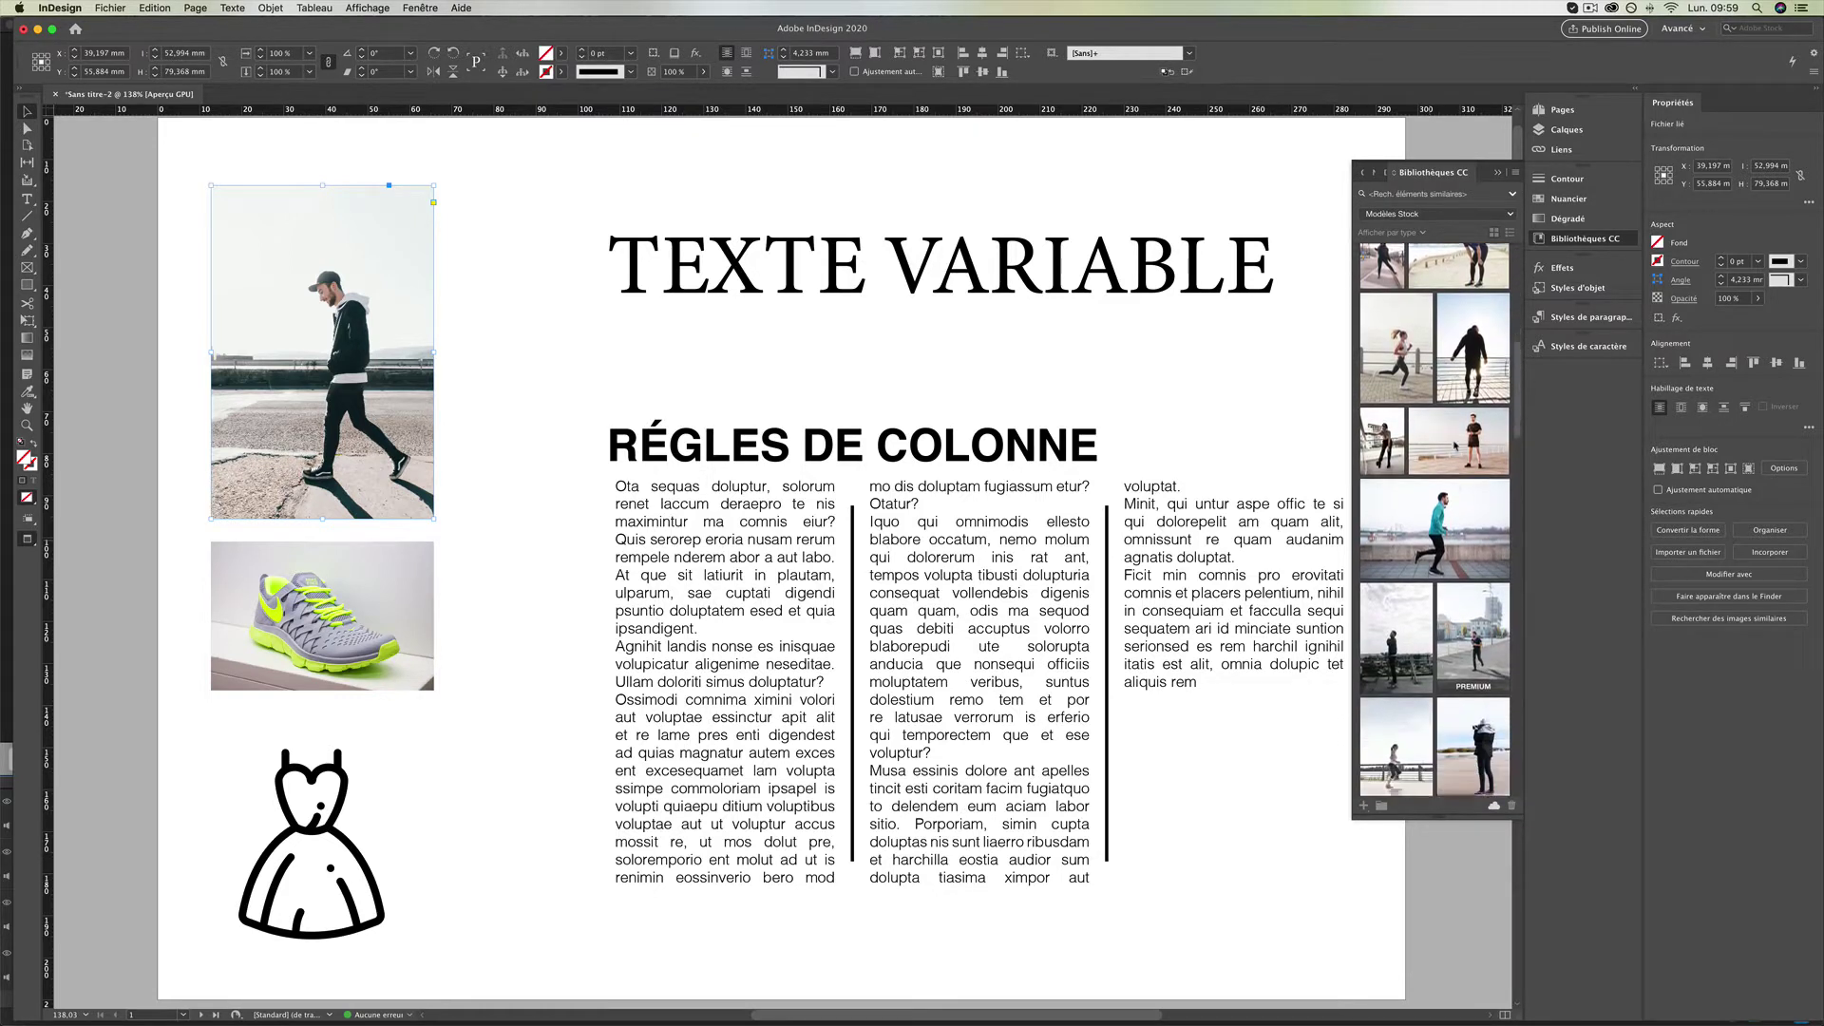
scroll(1455, 445, "down", 3)
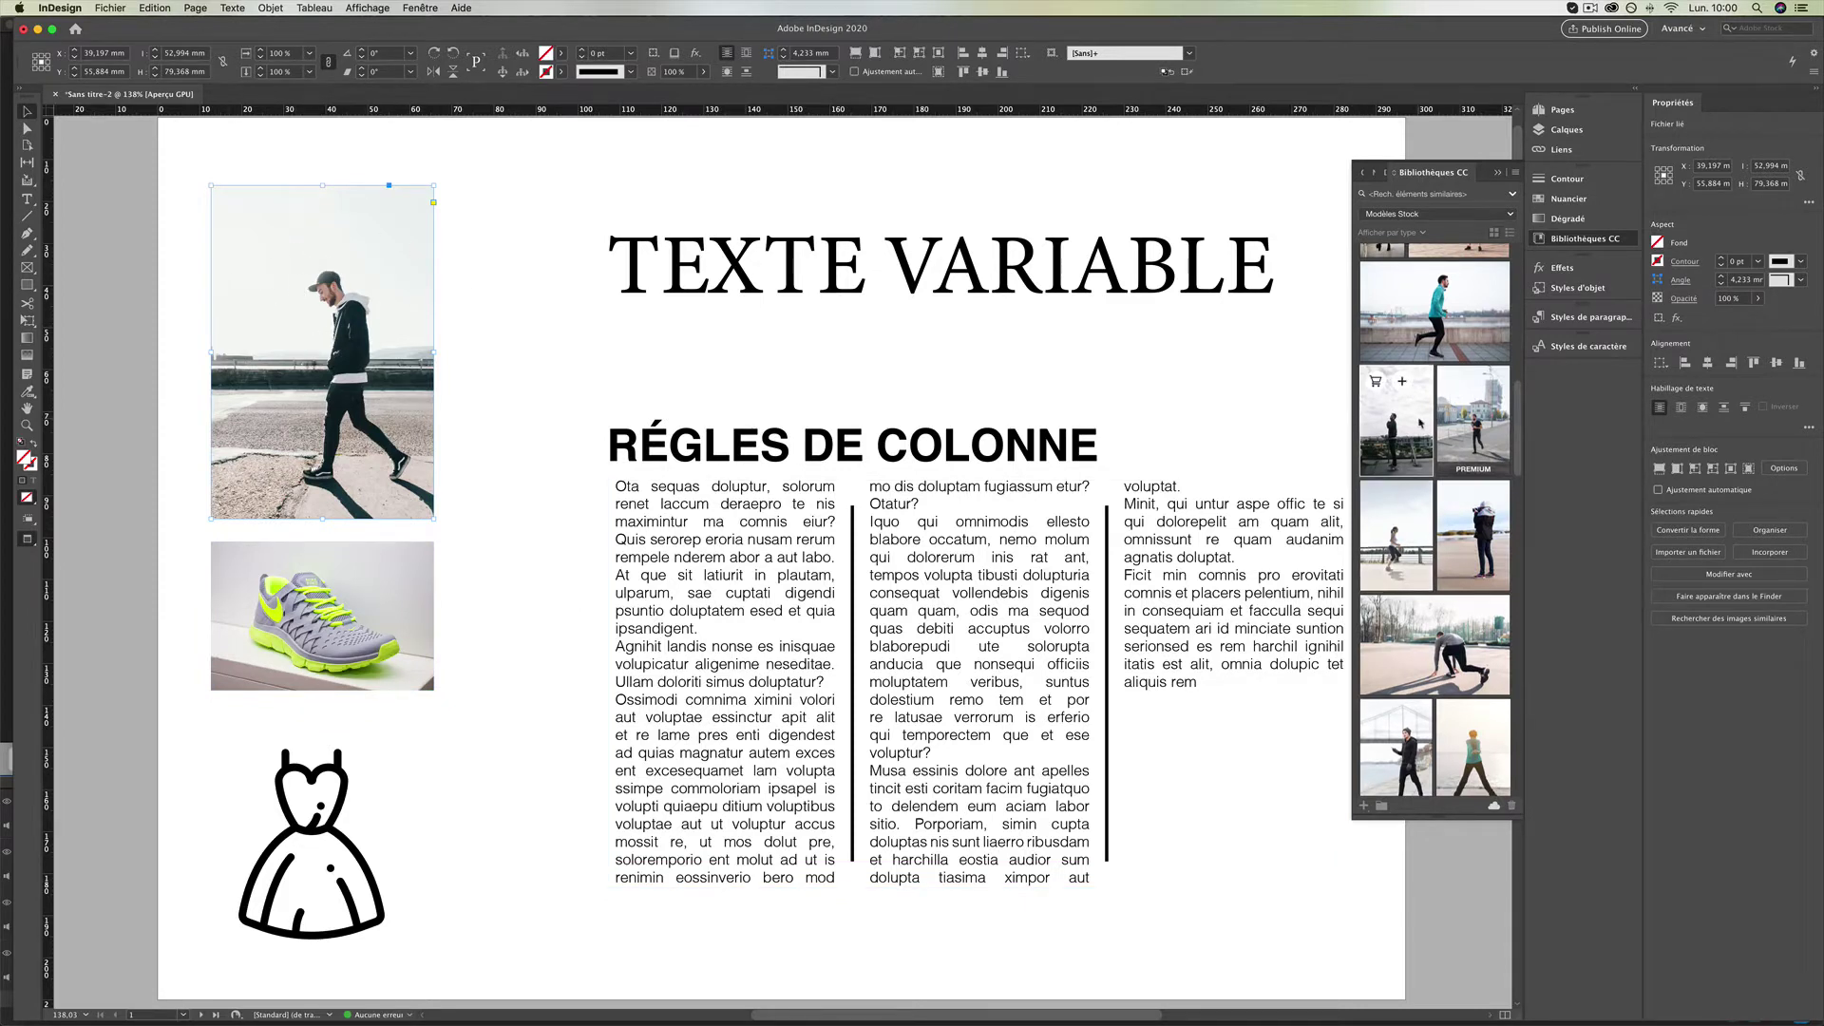
scroll(1419, 422, "down", 10)
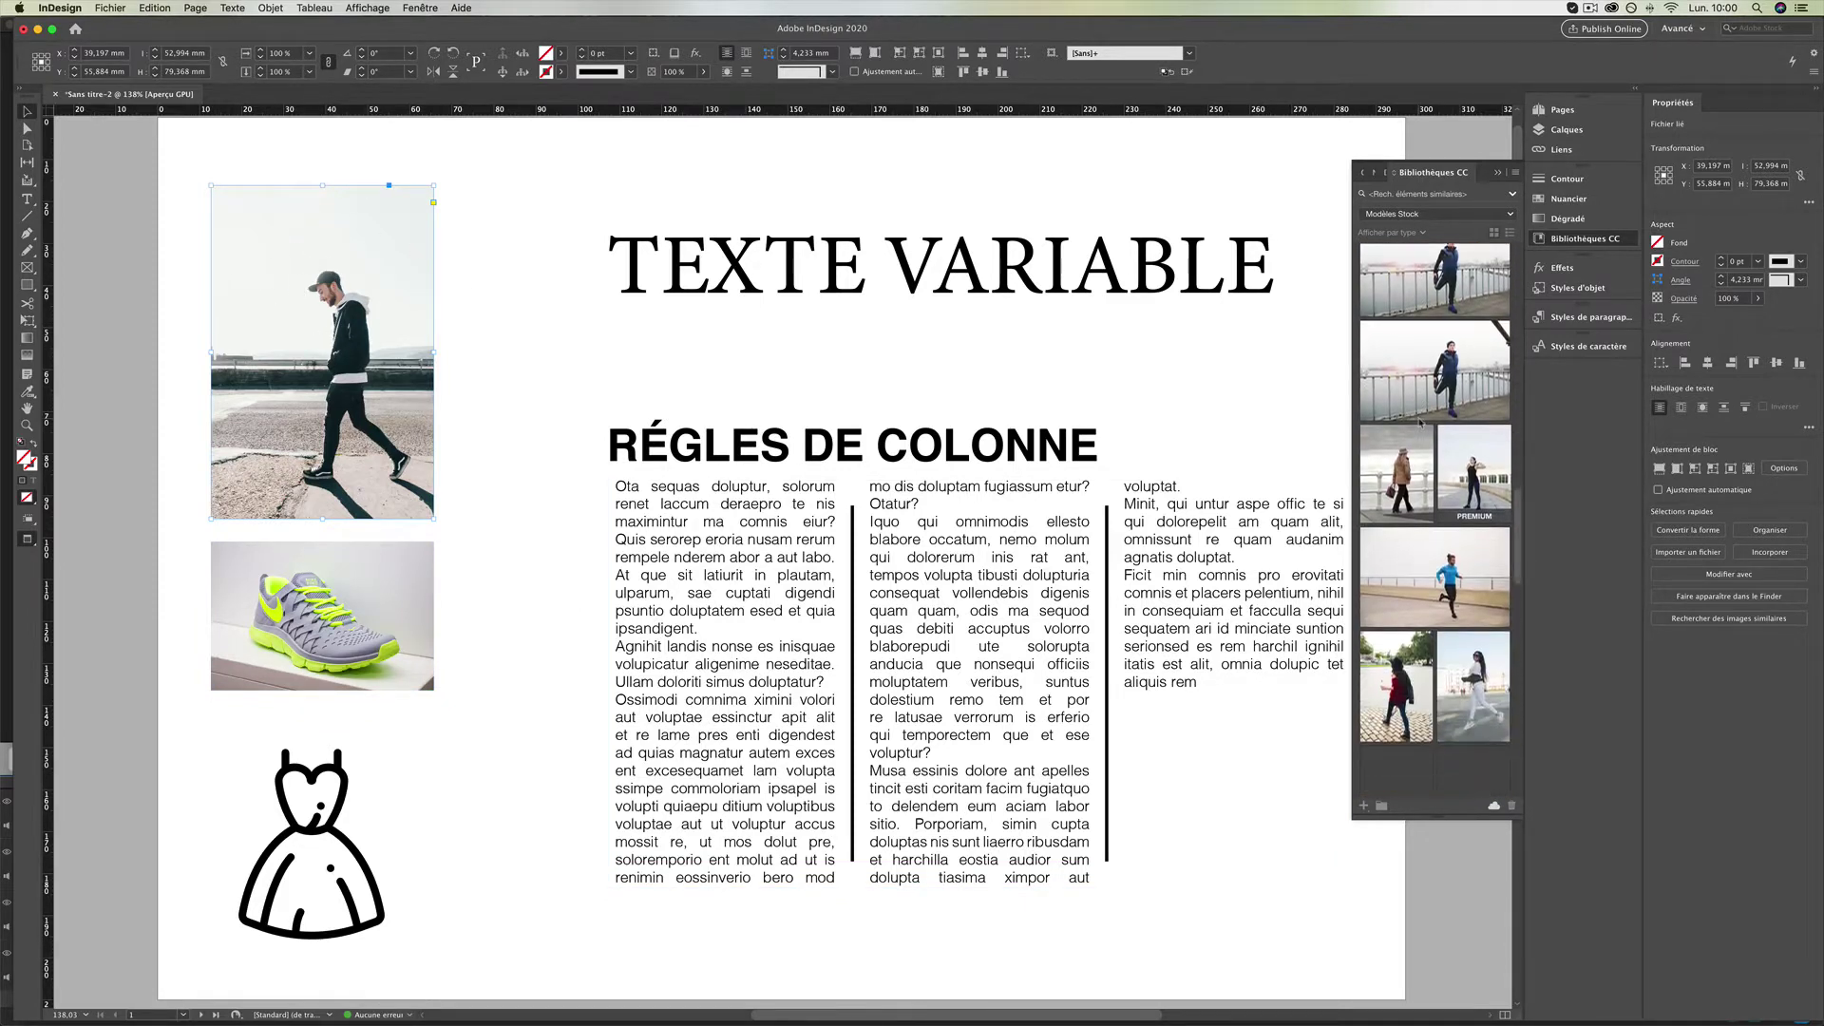
scroll(1419, 423, "down", 10)
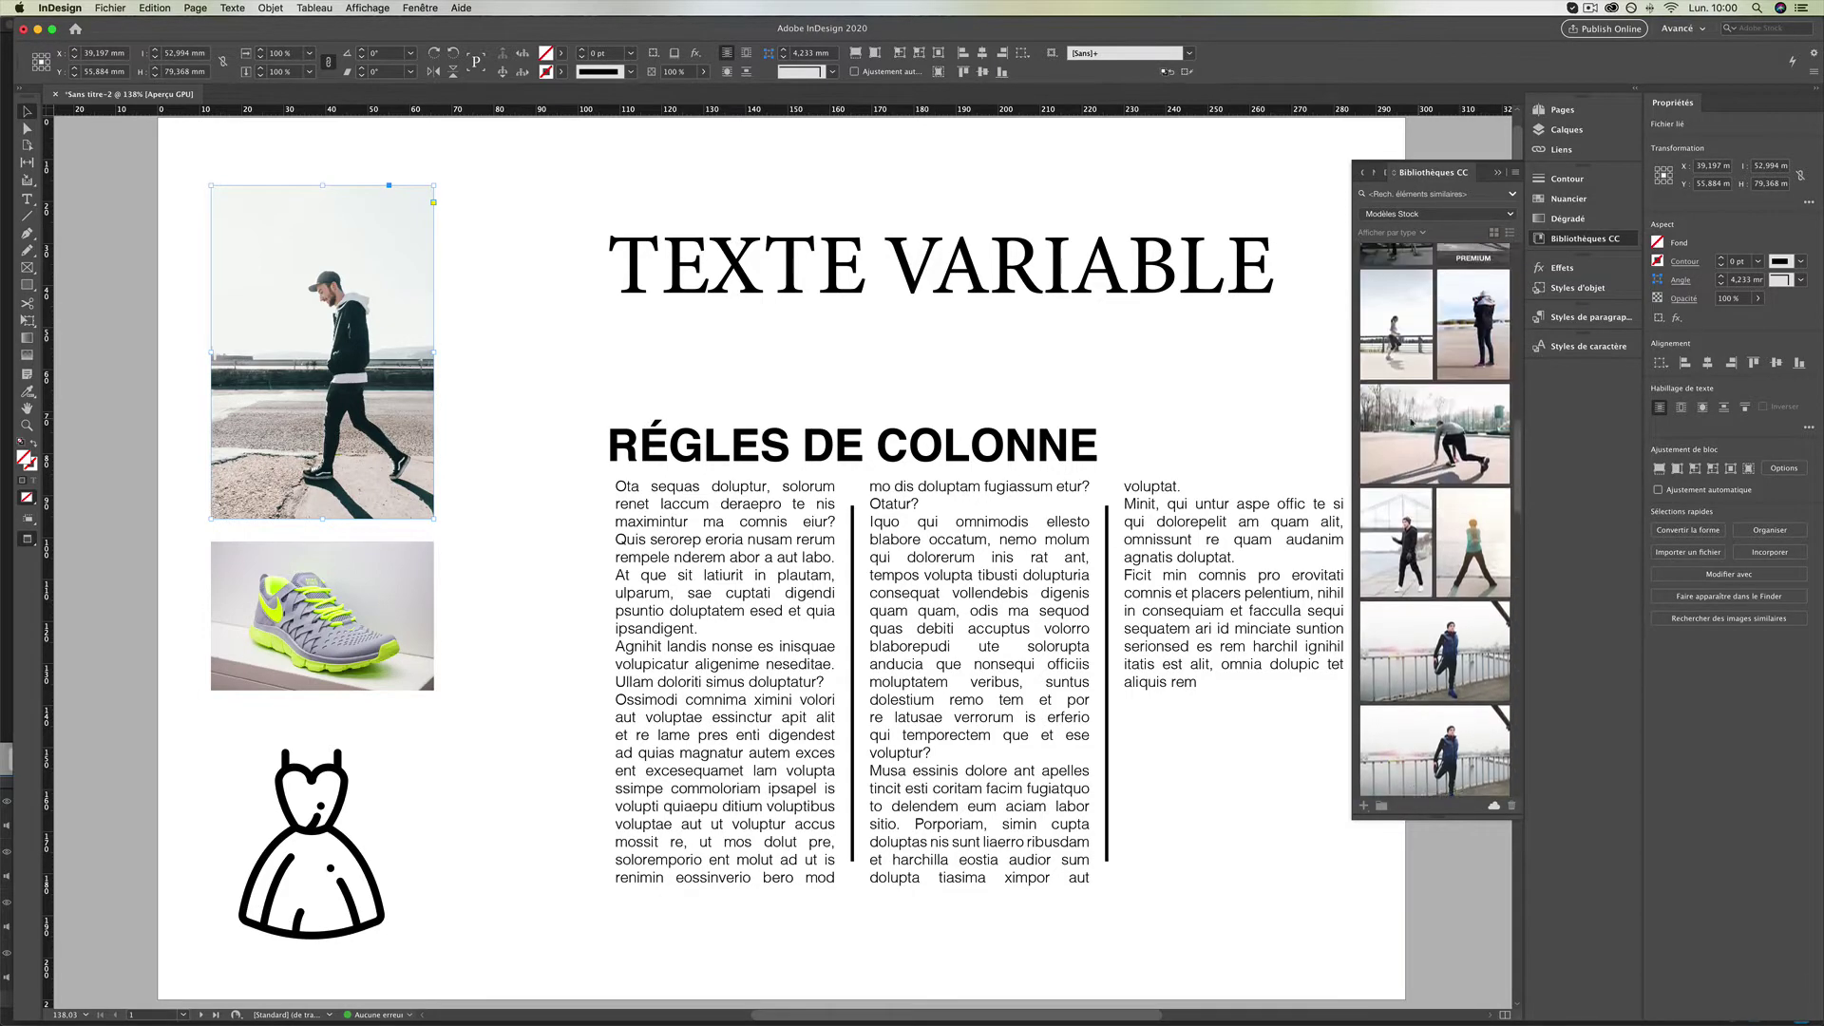
scroll(1413, 423, "up", 5)
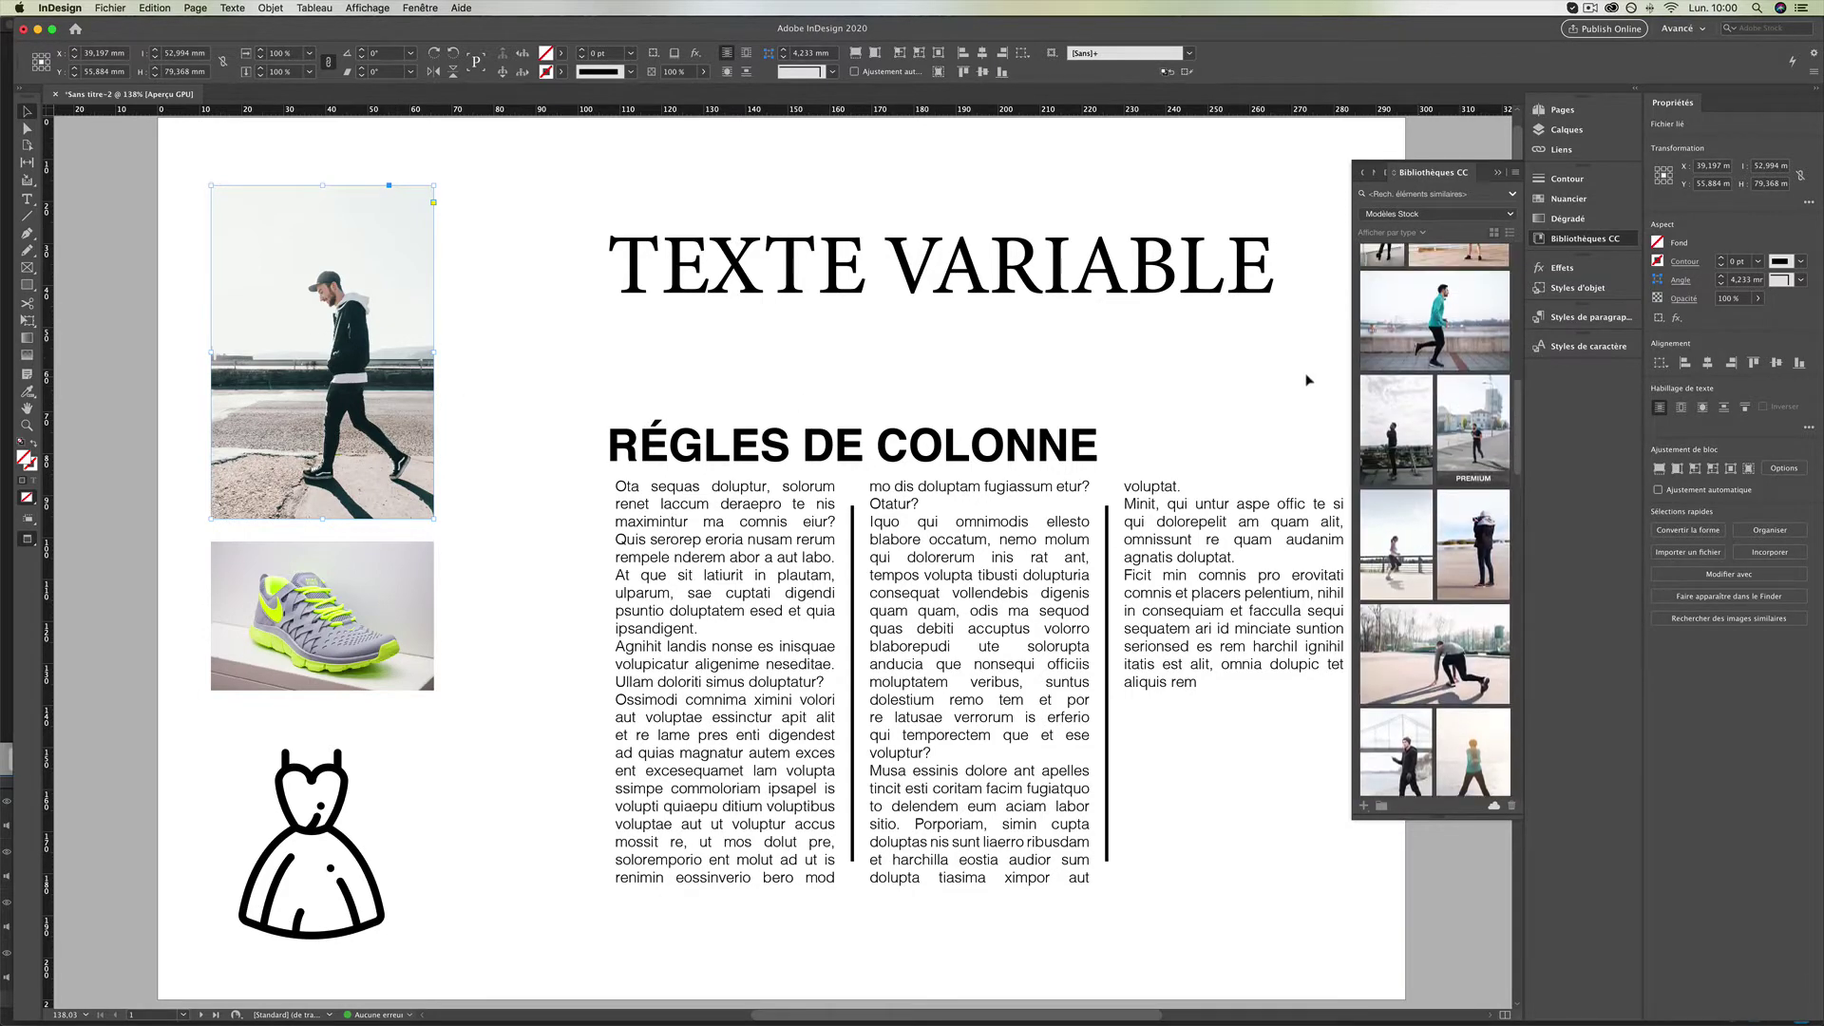
scroll(1435, 428, "up", 3)
Place the stock photo of the standing man in black sportswear over the walking man photo, and undo the placement.
left_click_drag(1457, 390, 379, 353)
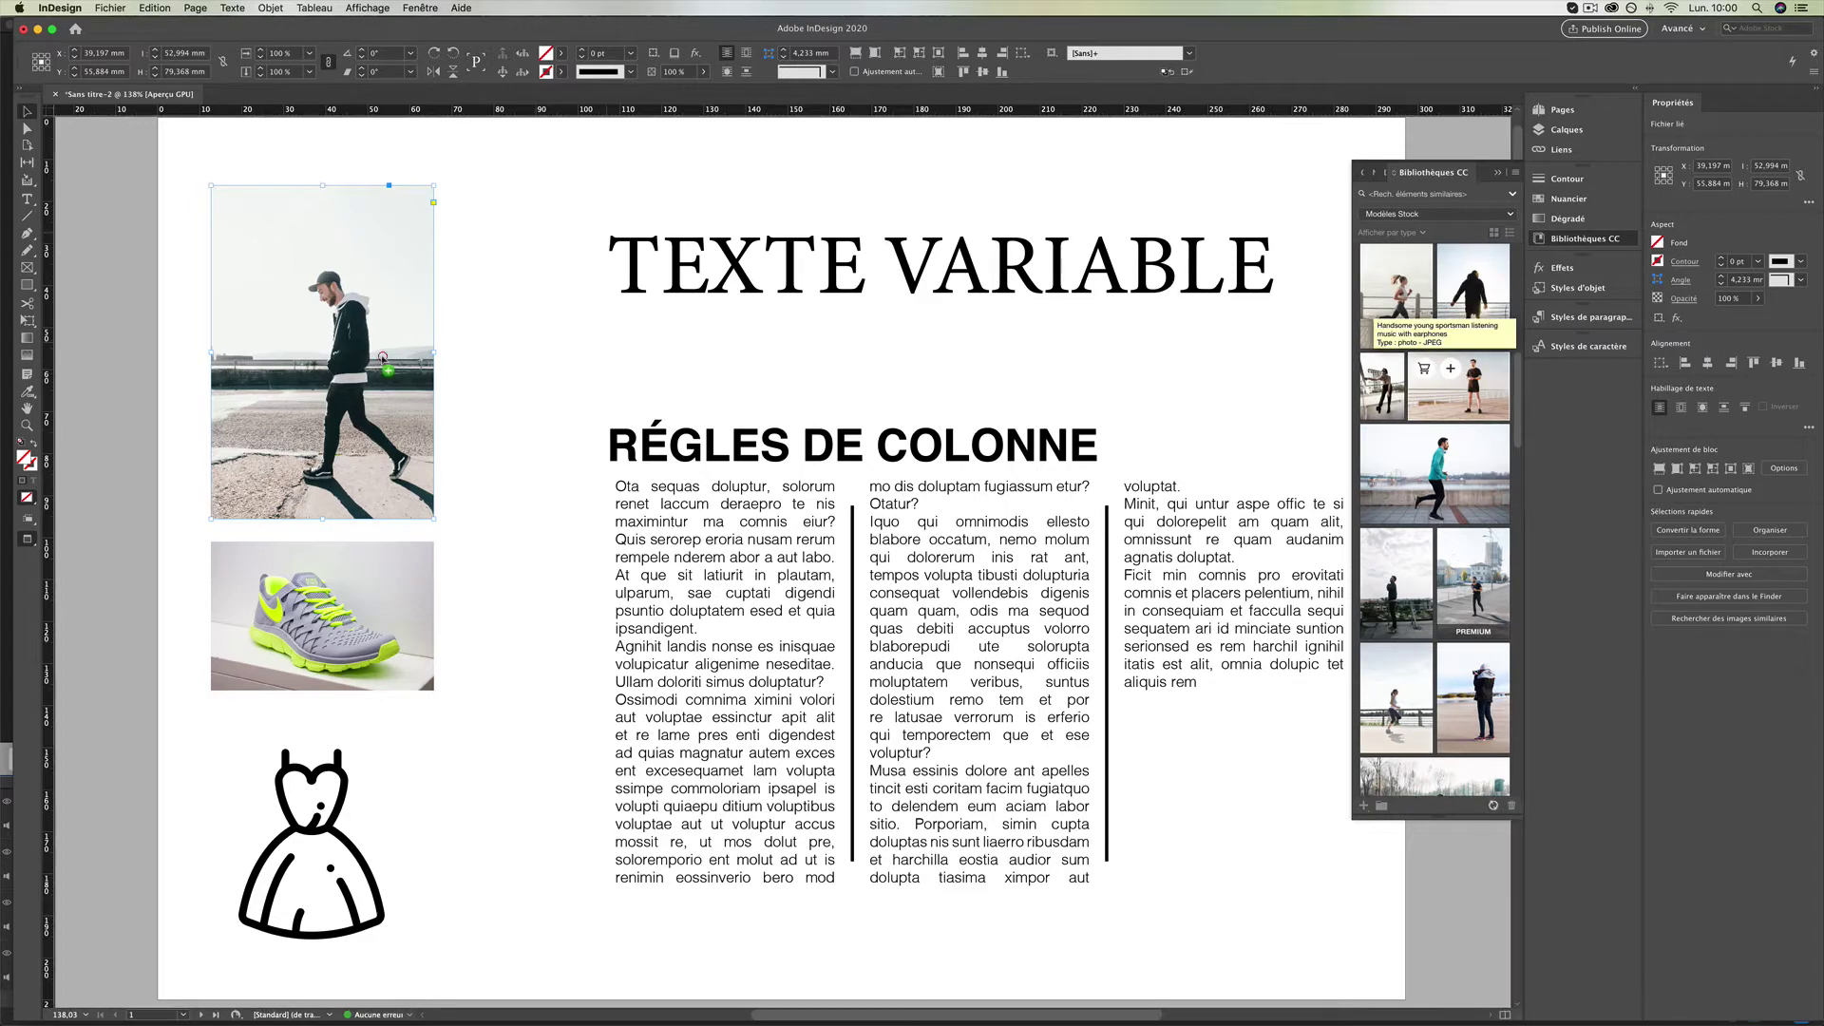
left_click(244, 271)
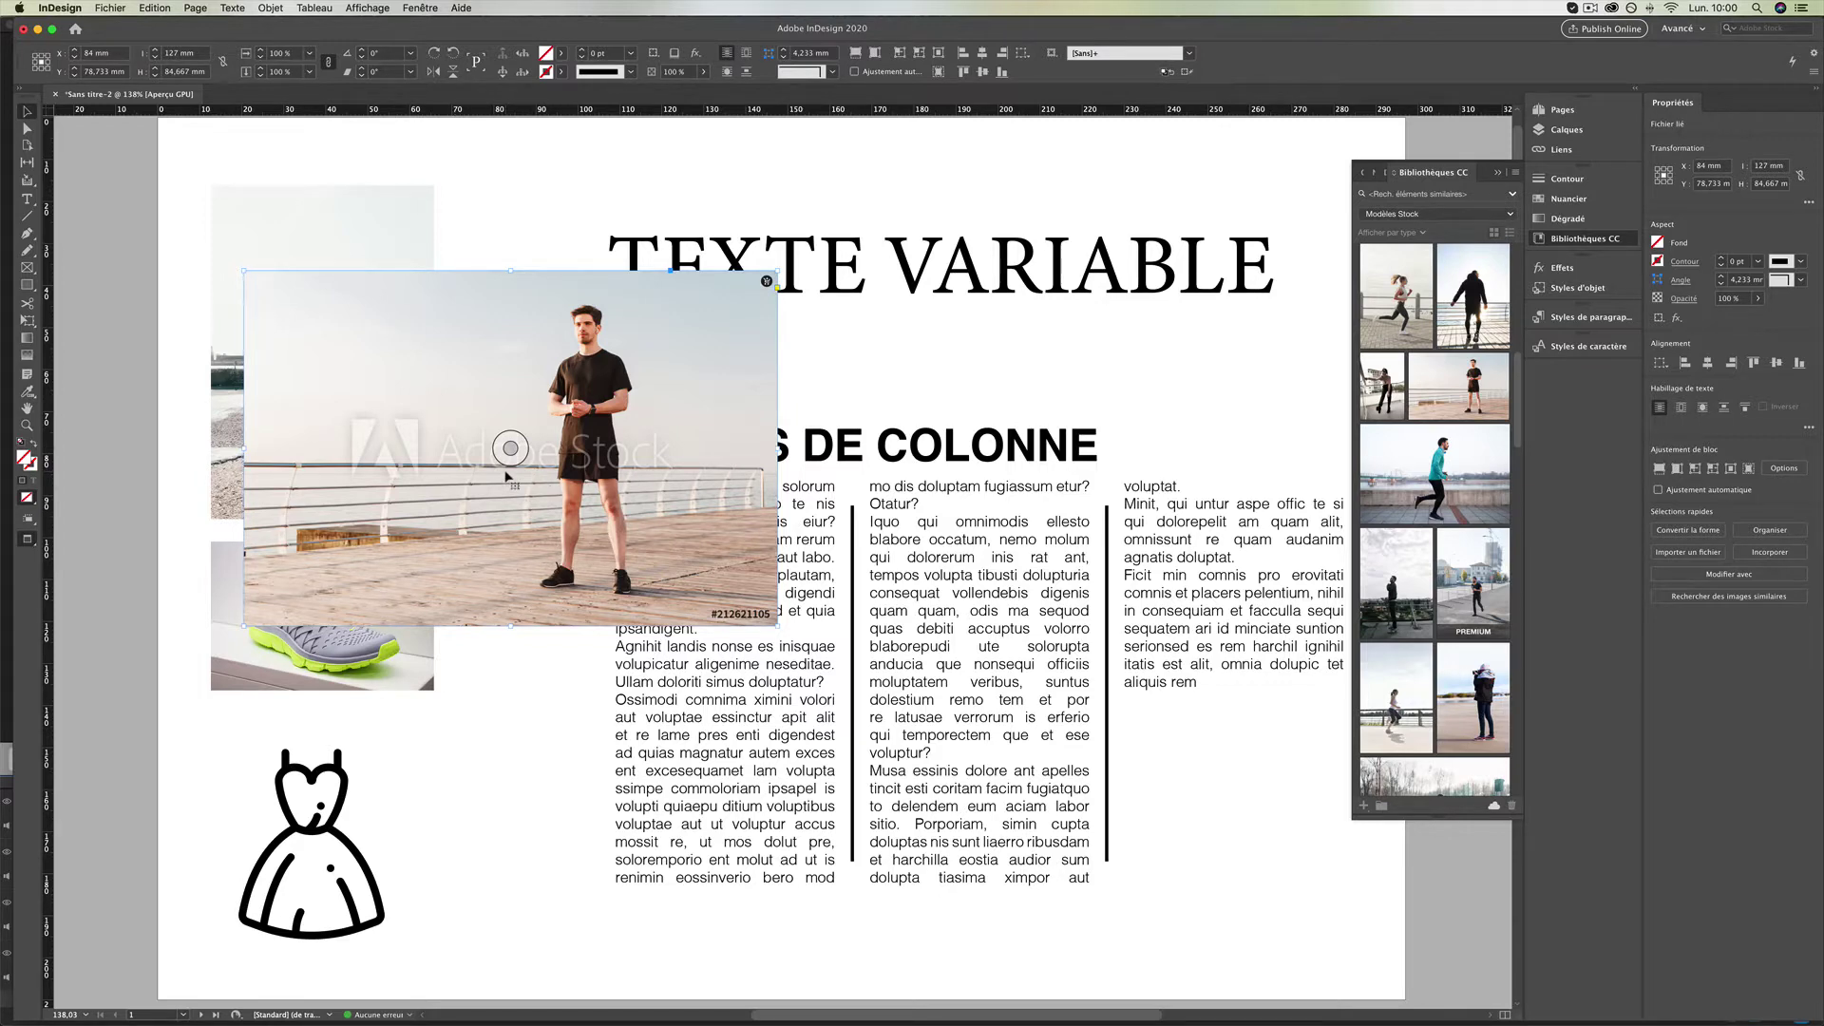
key("super+z")
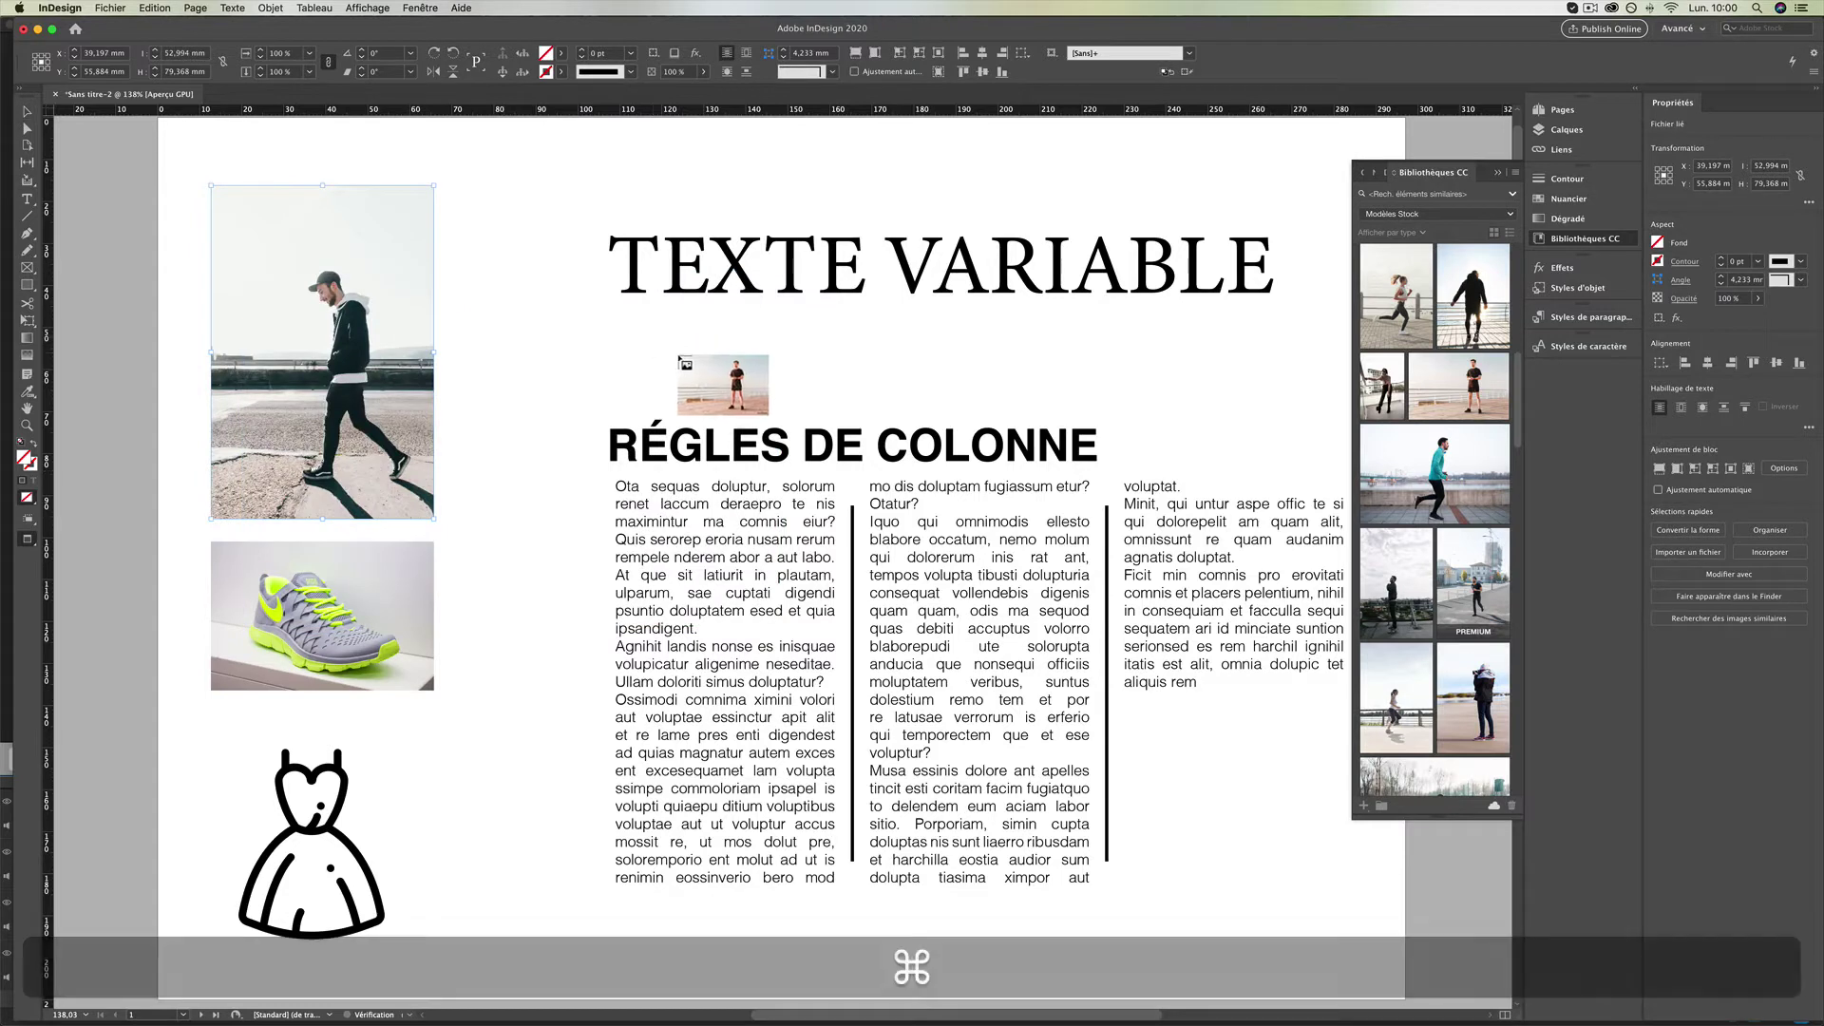
key("super+z")
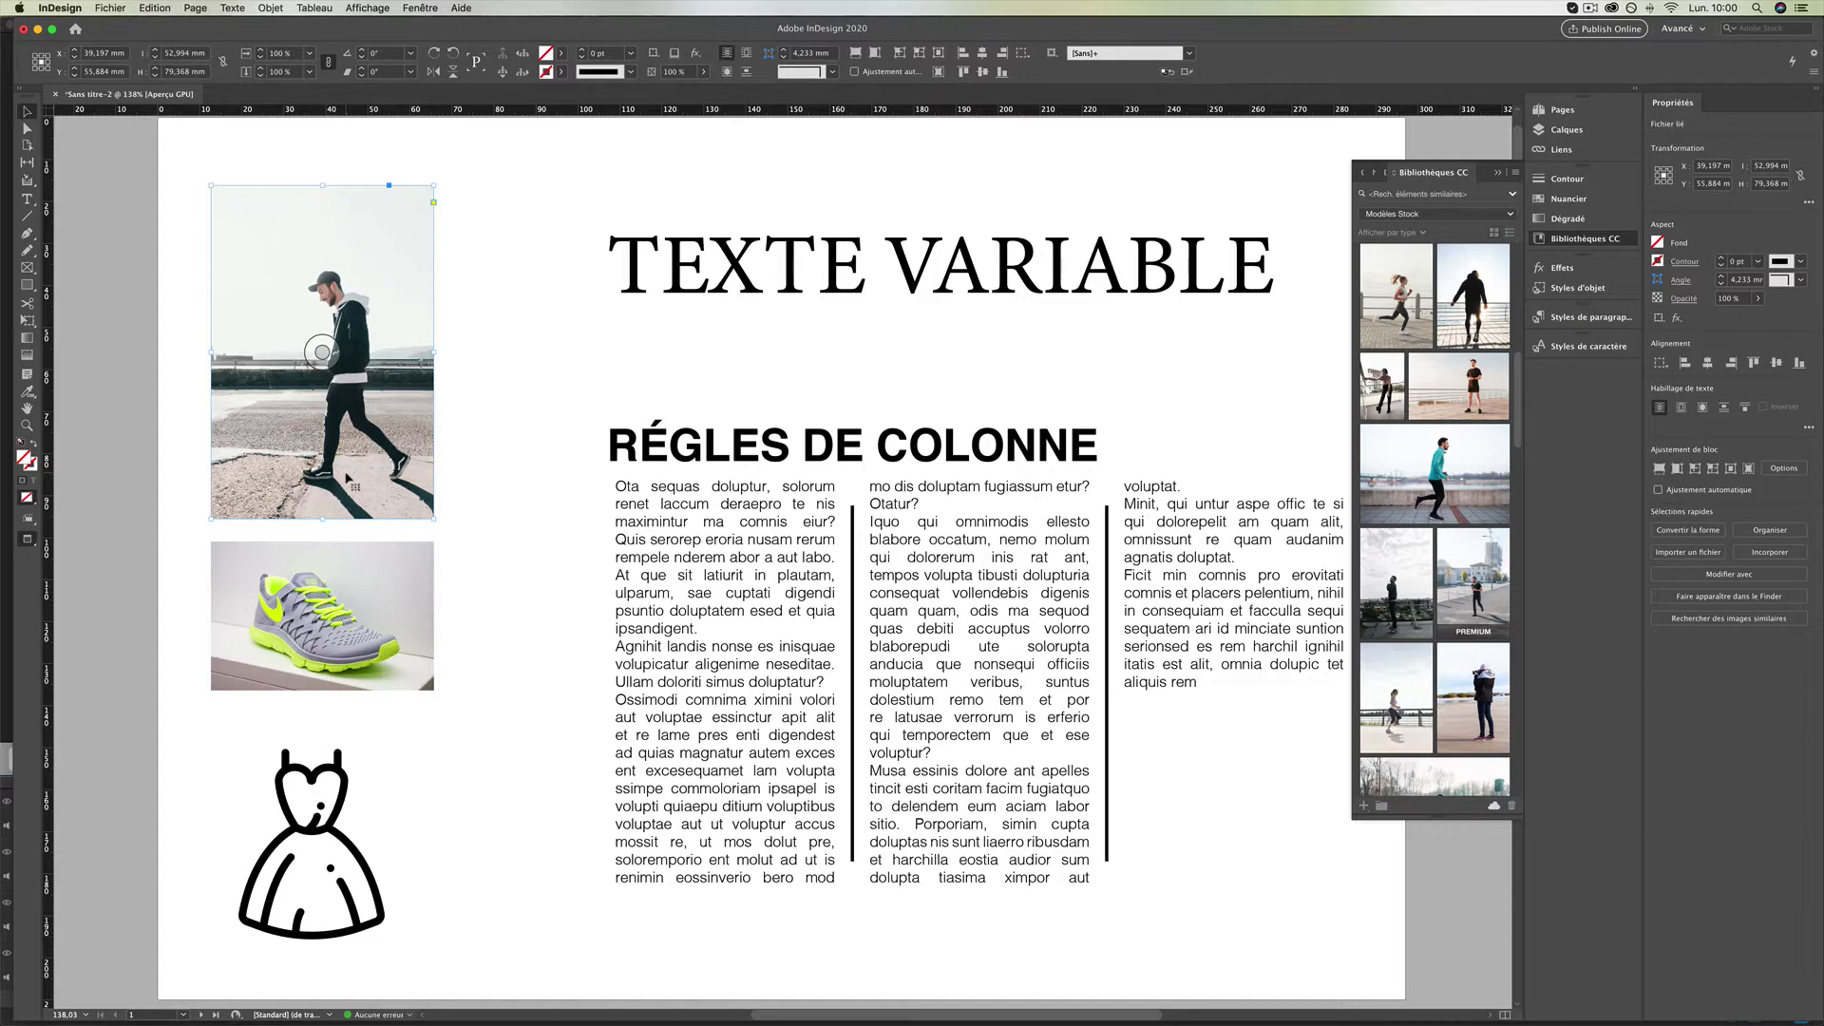
mouse_move(1422, 313)
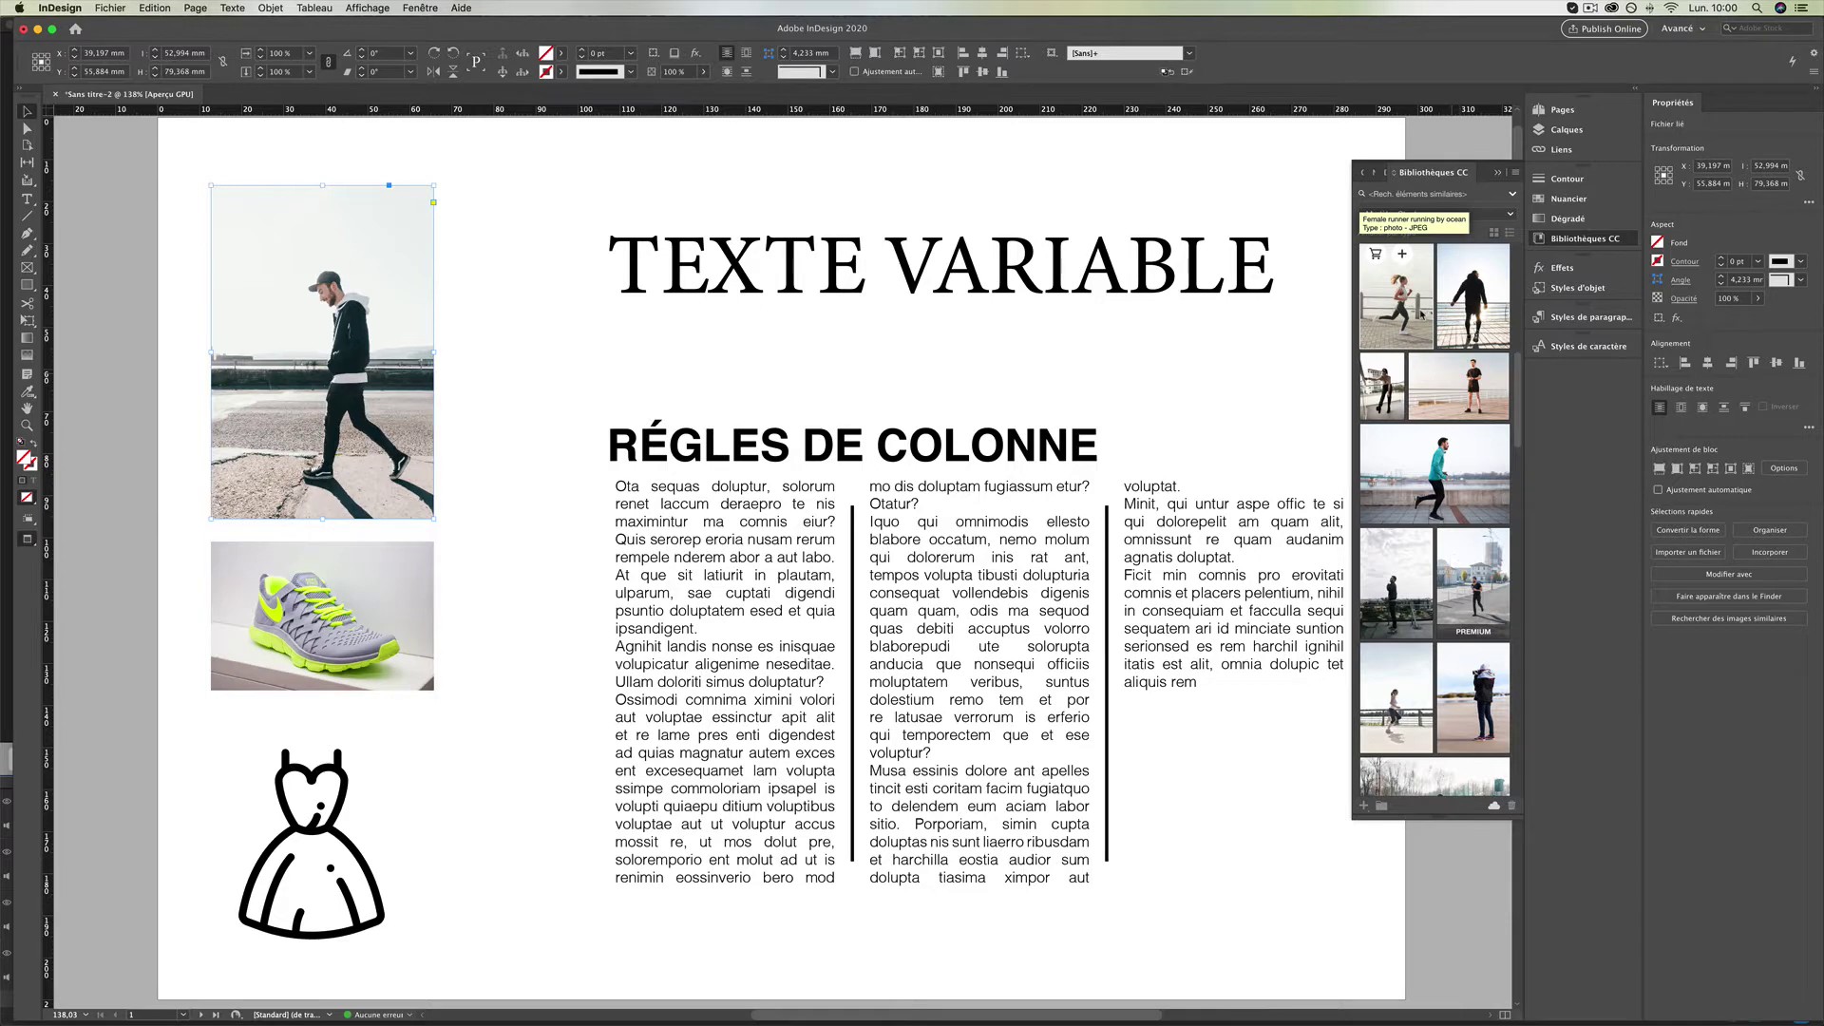
Search Adobe Stock for images similar to the grey and neon-green sneaker photo.
left_click(389, 562)
right_click(394, 569)
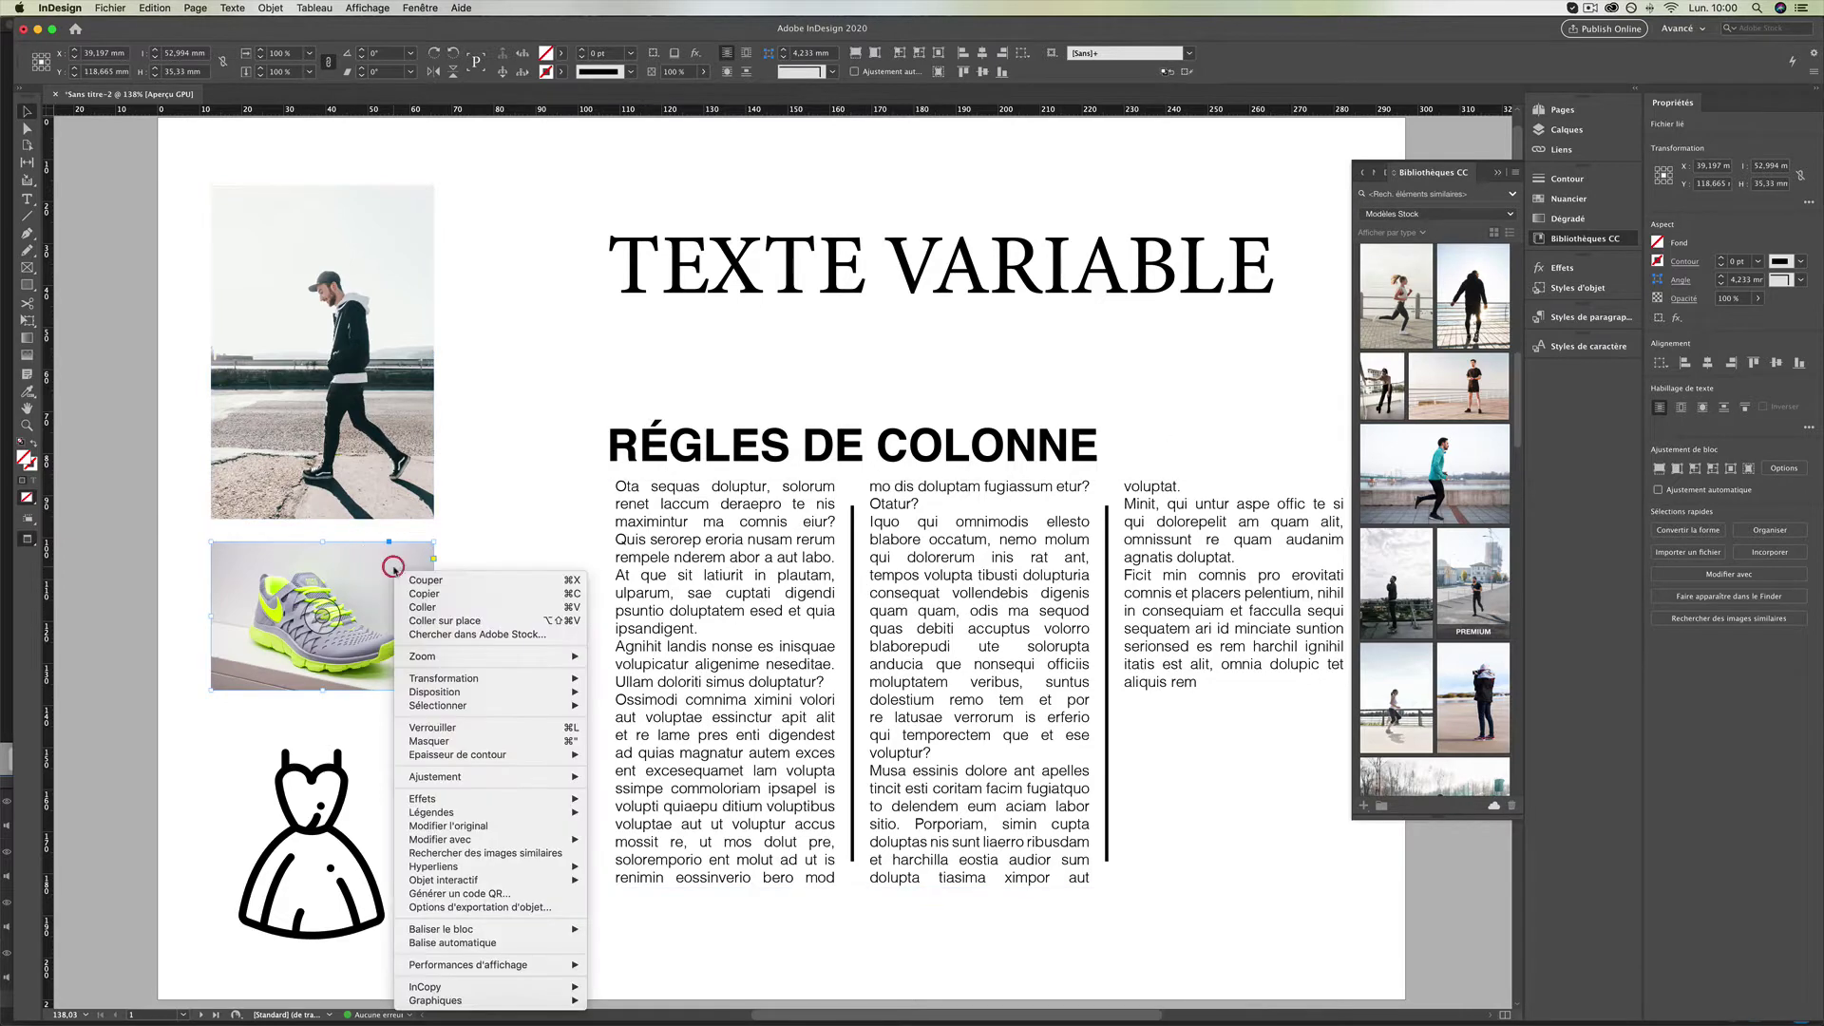
left_click(502, 852)
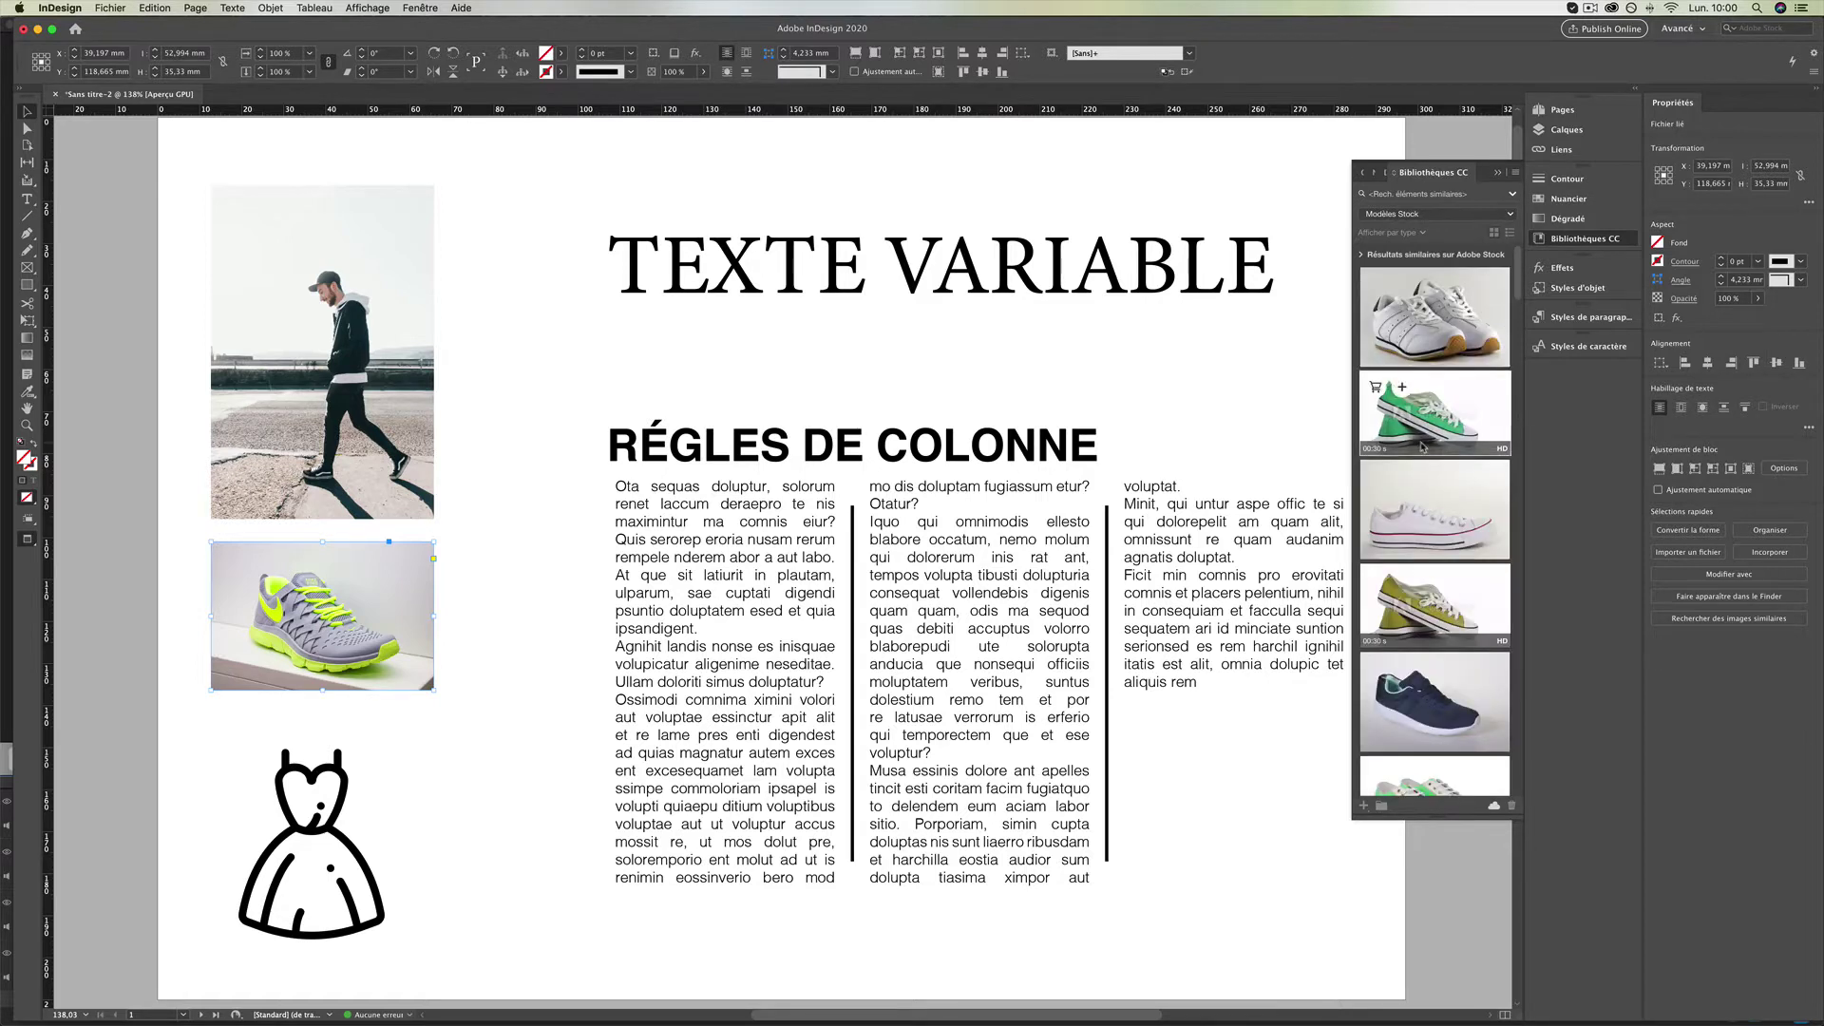
Browse the similar sneaker results in the CC library down the list and return to the first ones.
scroll(1422, 446, "down", 5)
scroll(1422, 445, "down", 10)
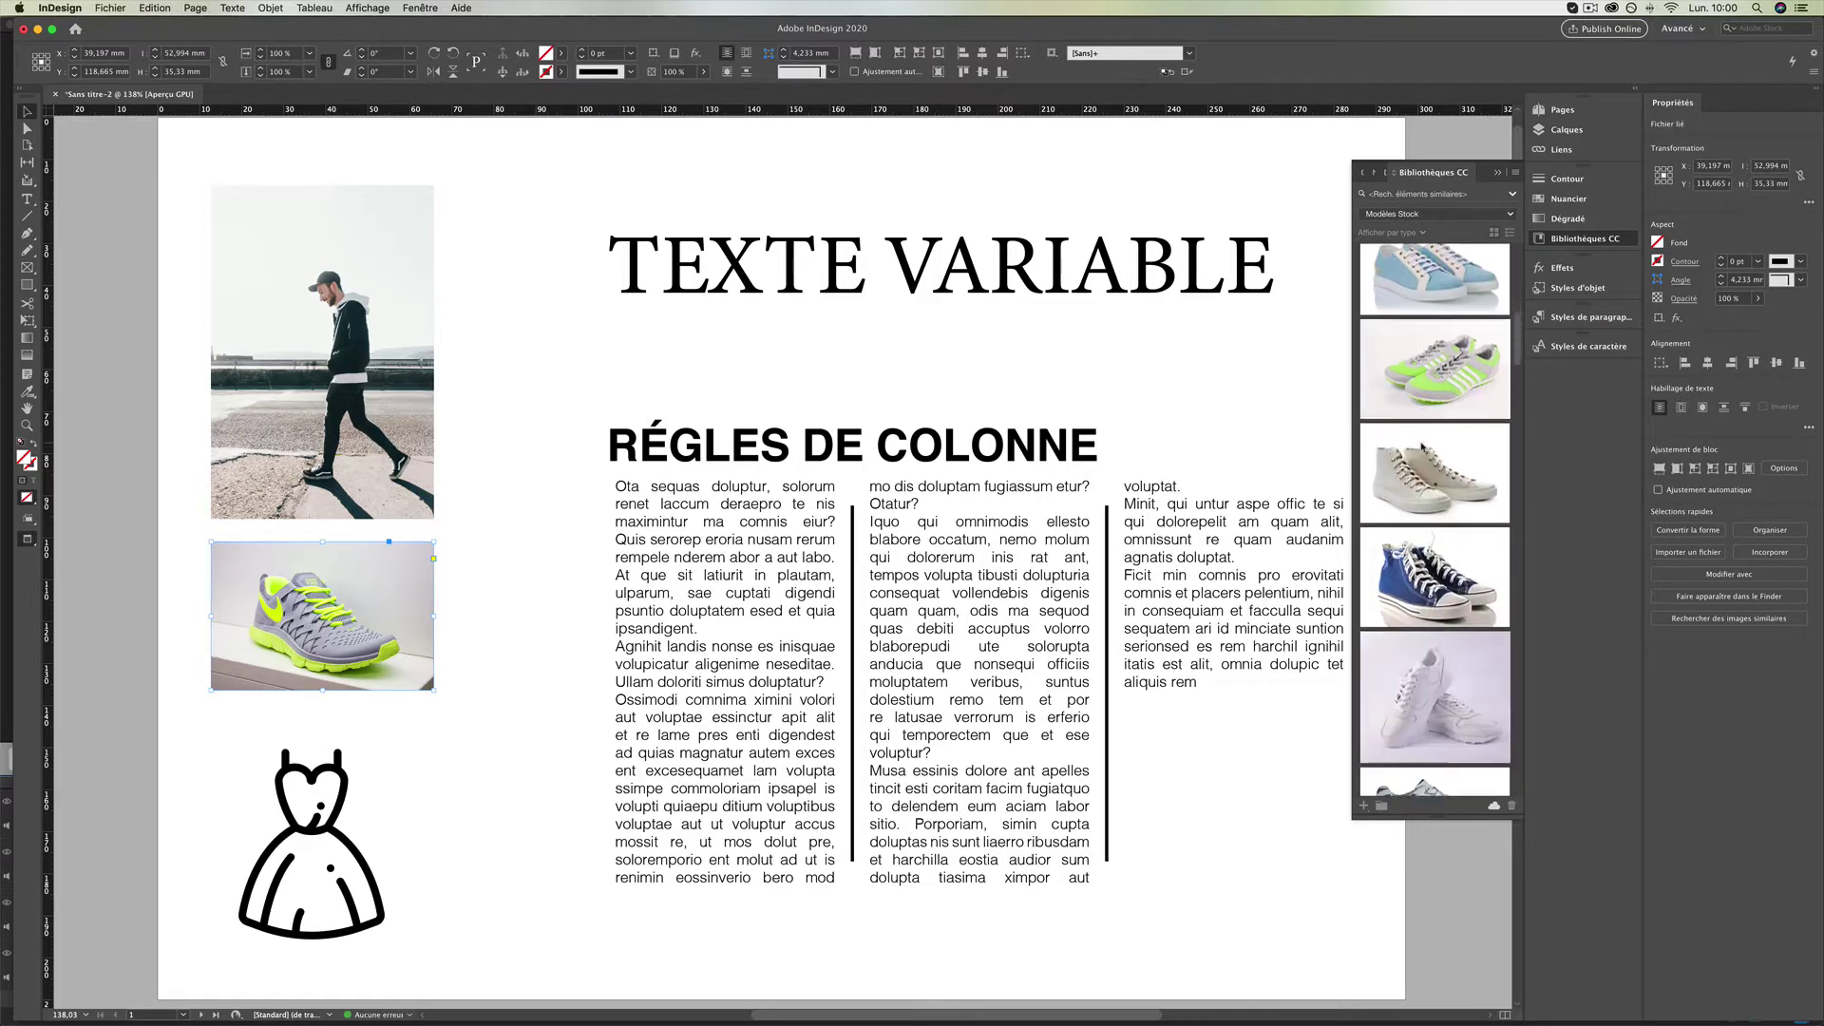
scroll(1422, 445, "down", 4)
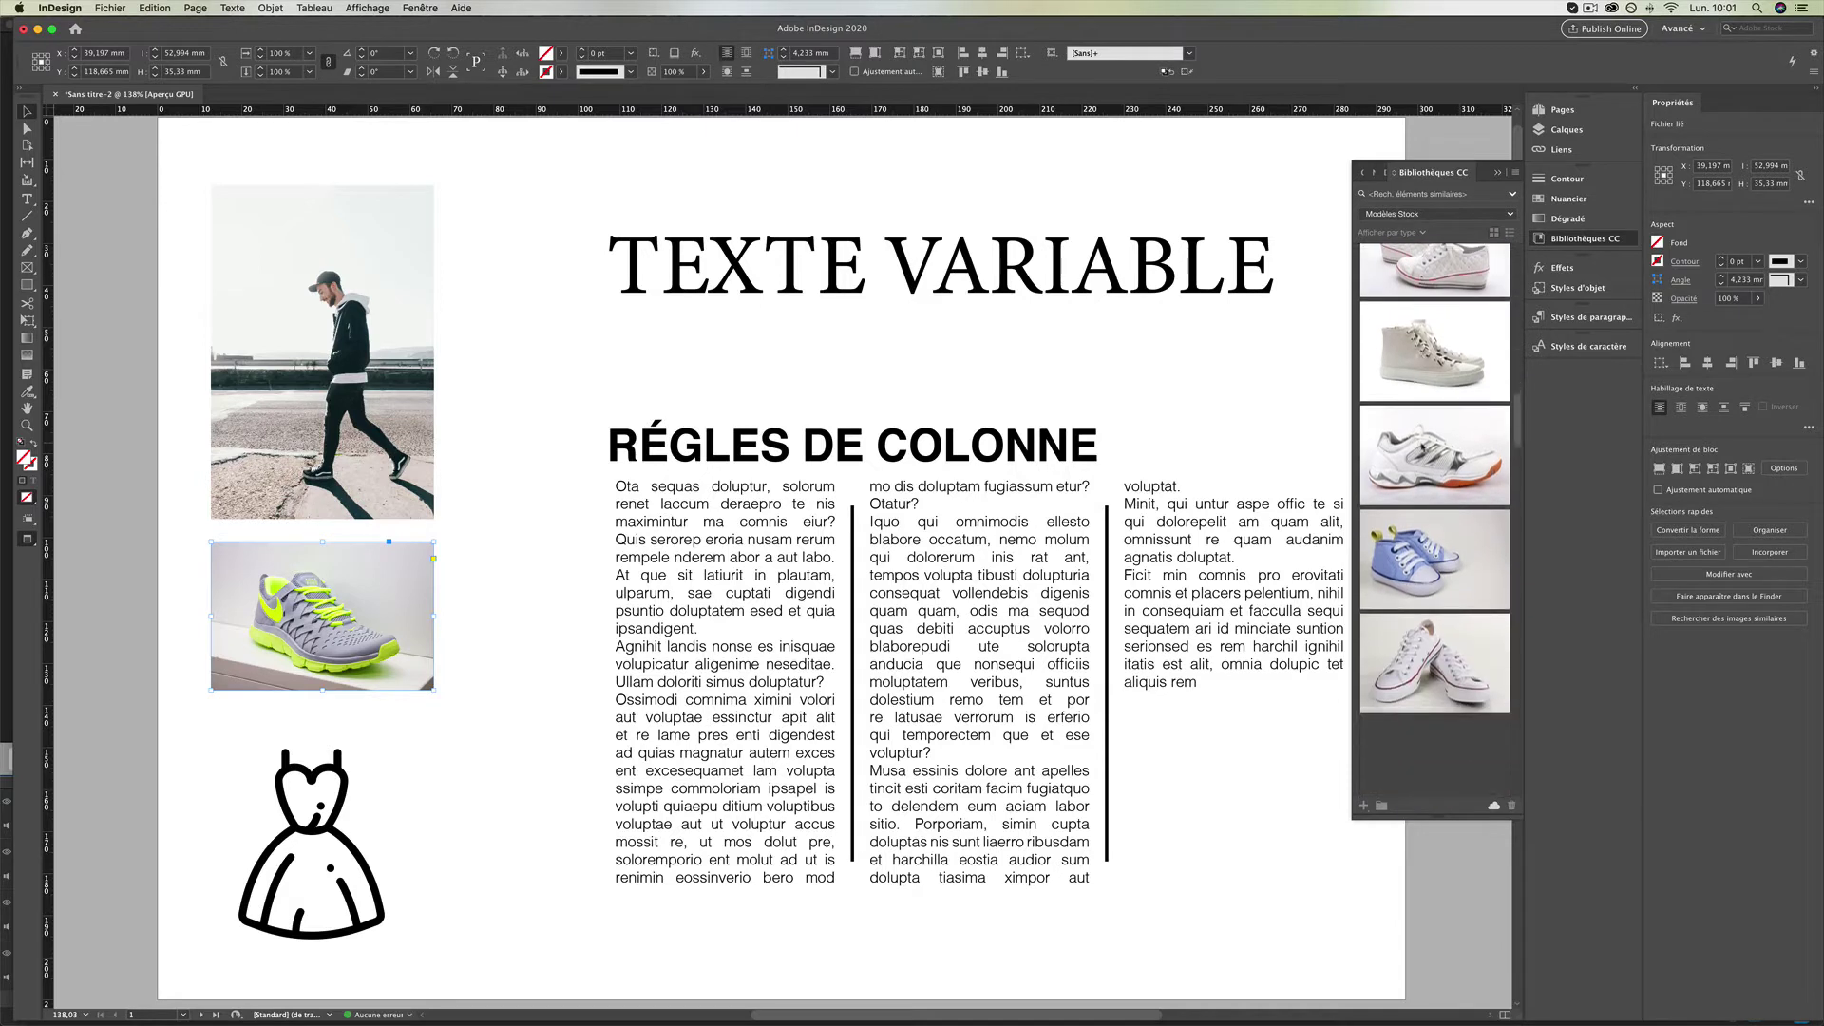
scroll(1422, 445, "down", 6)
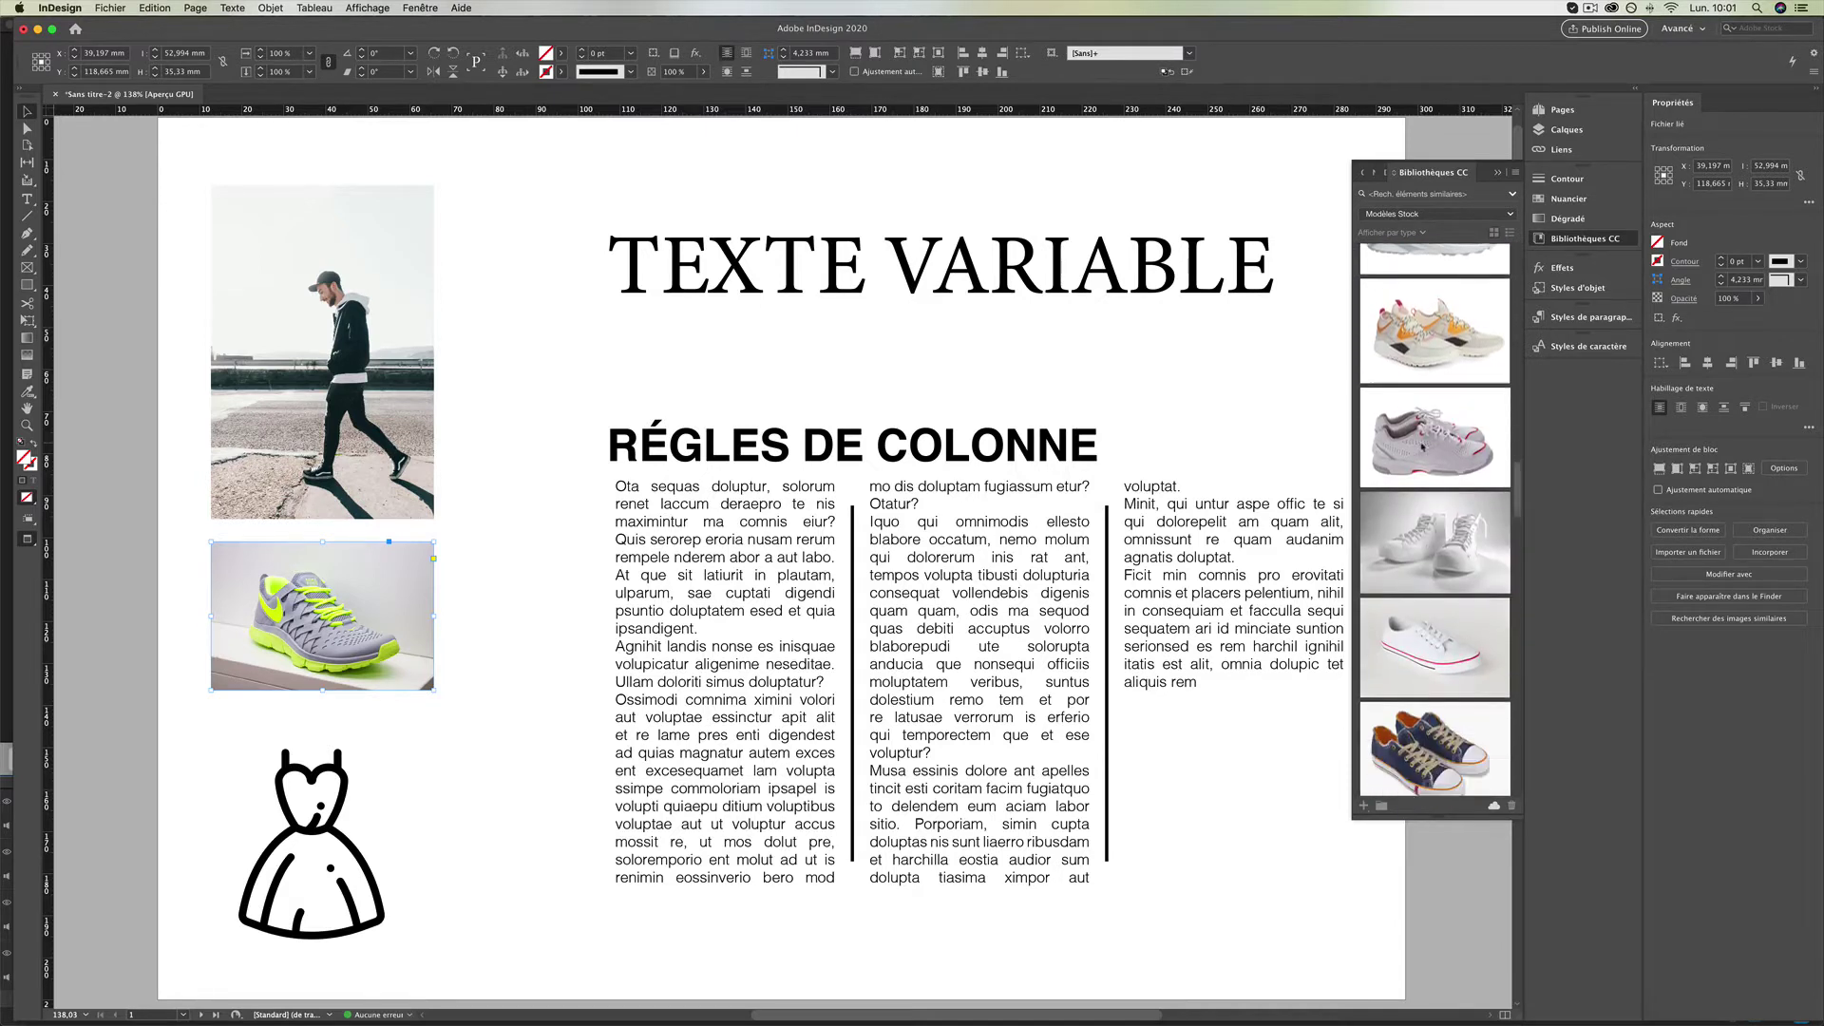
scroll(1422, 445, "down", 5)
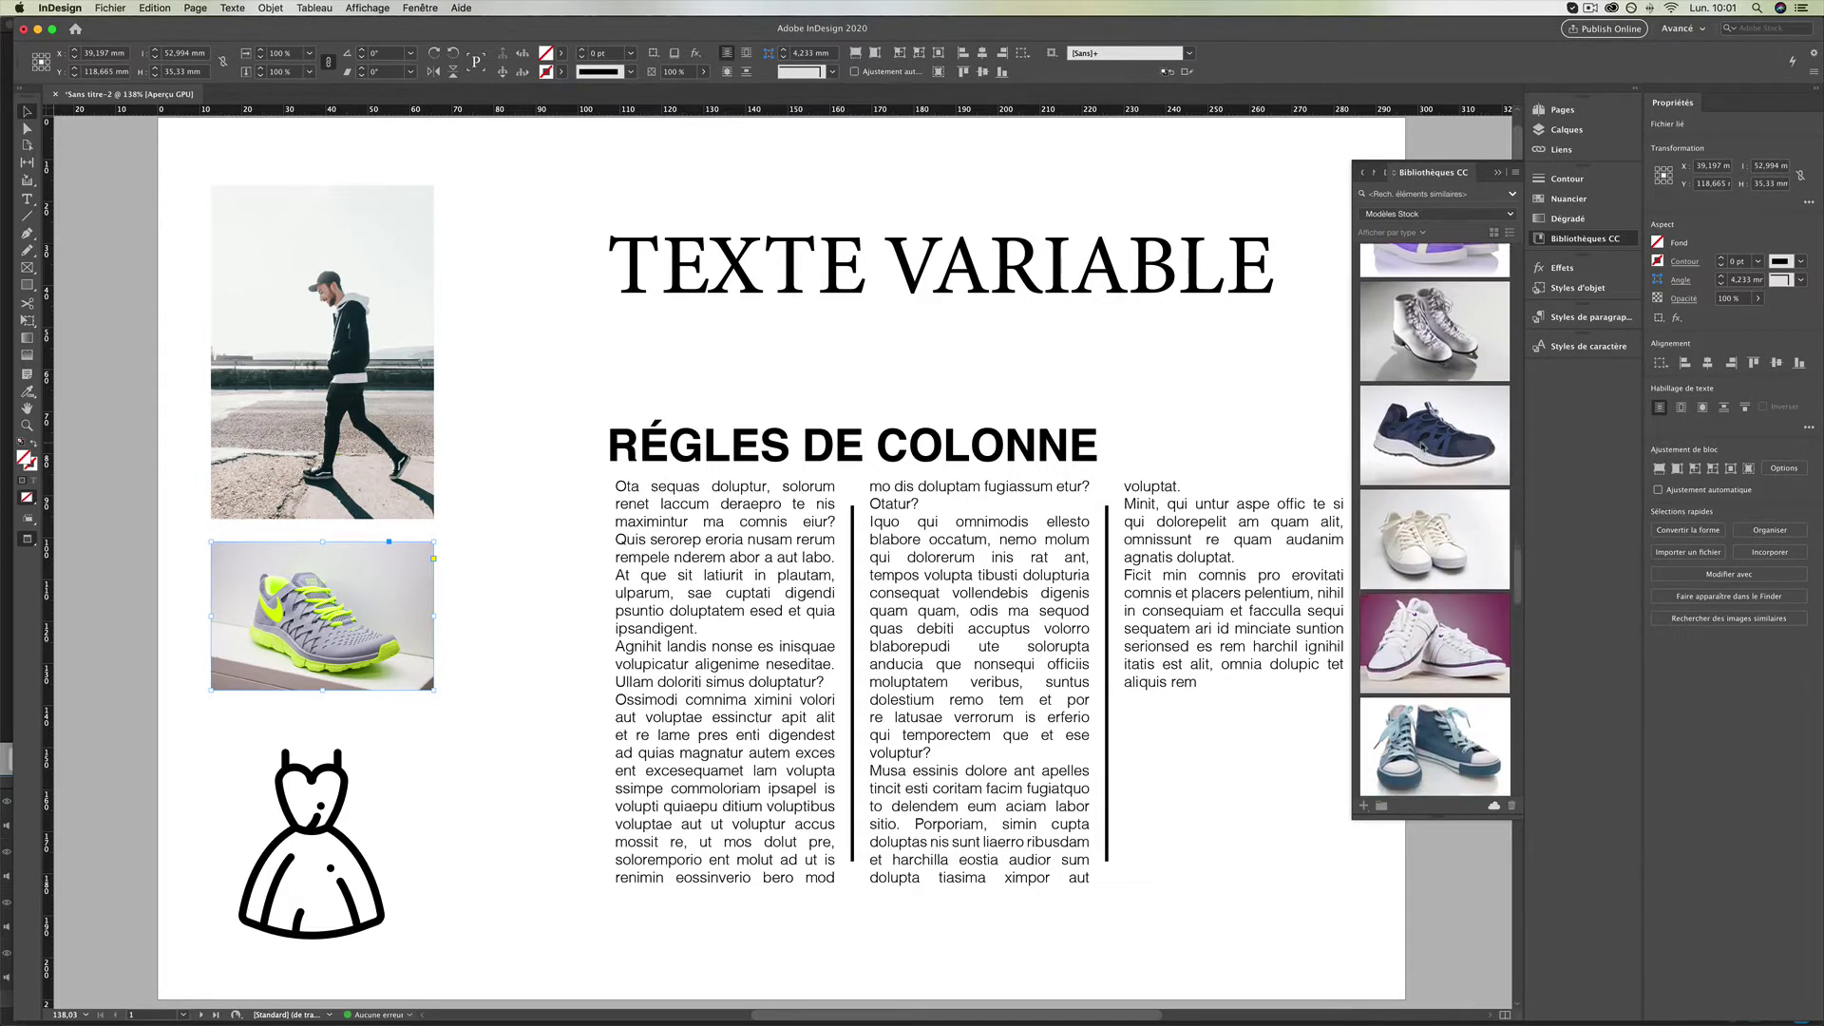
scroll(1421, 445, "down", 10)
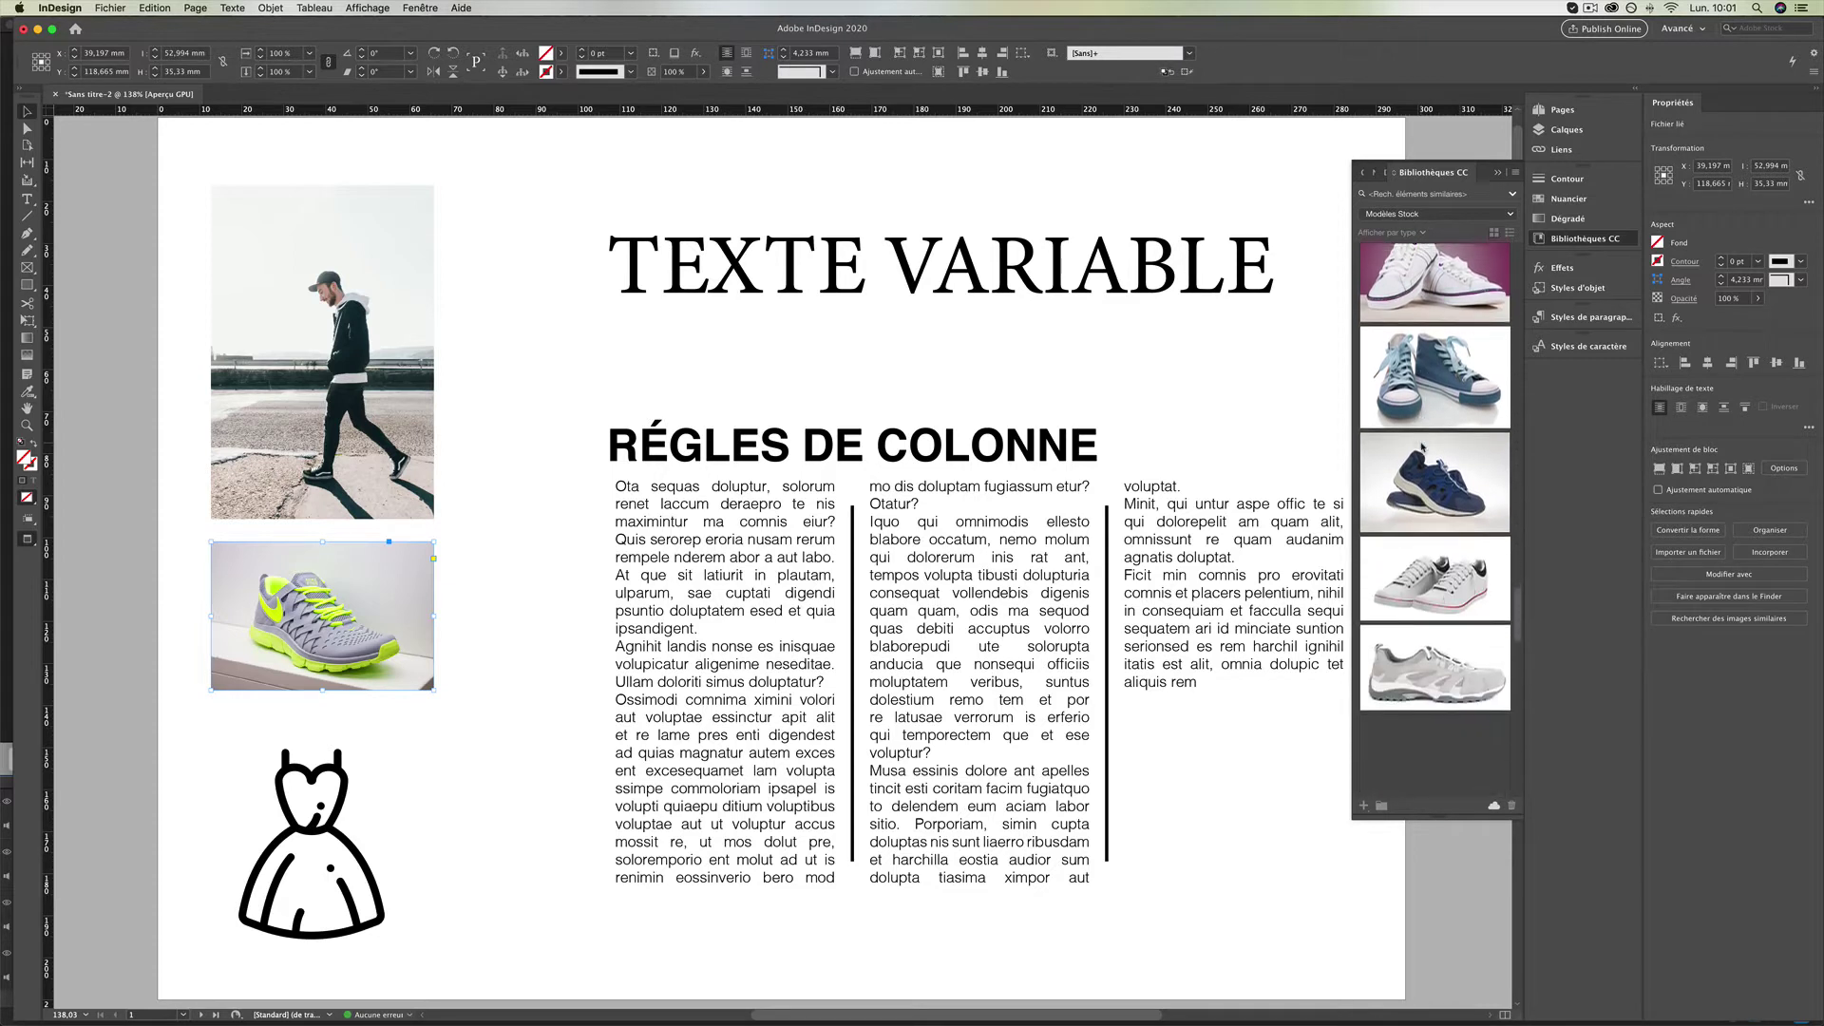
scroll(1422, 445, "down", 5)
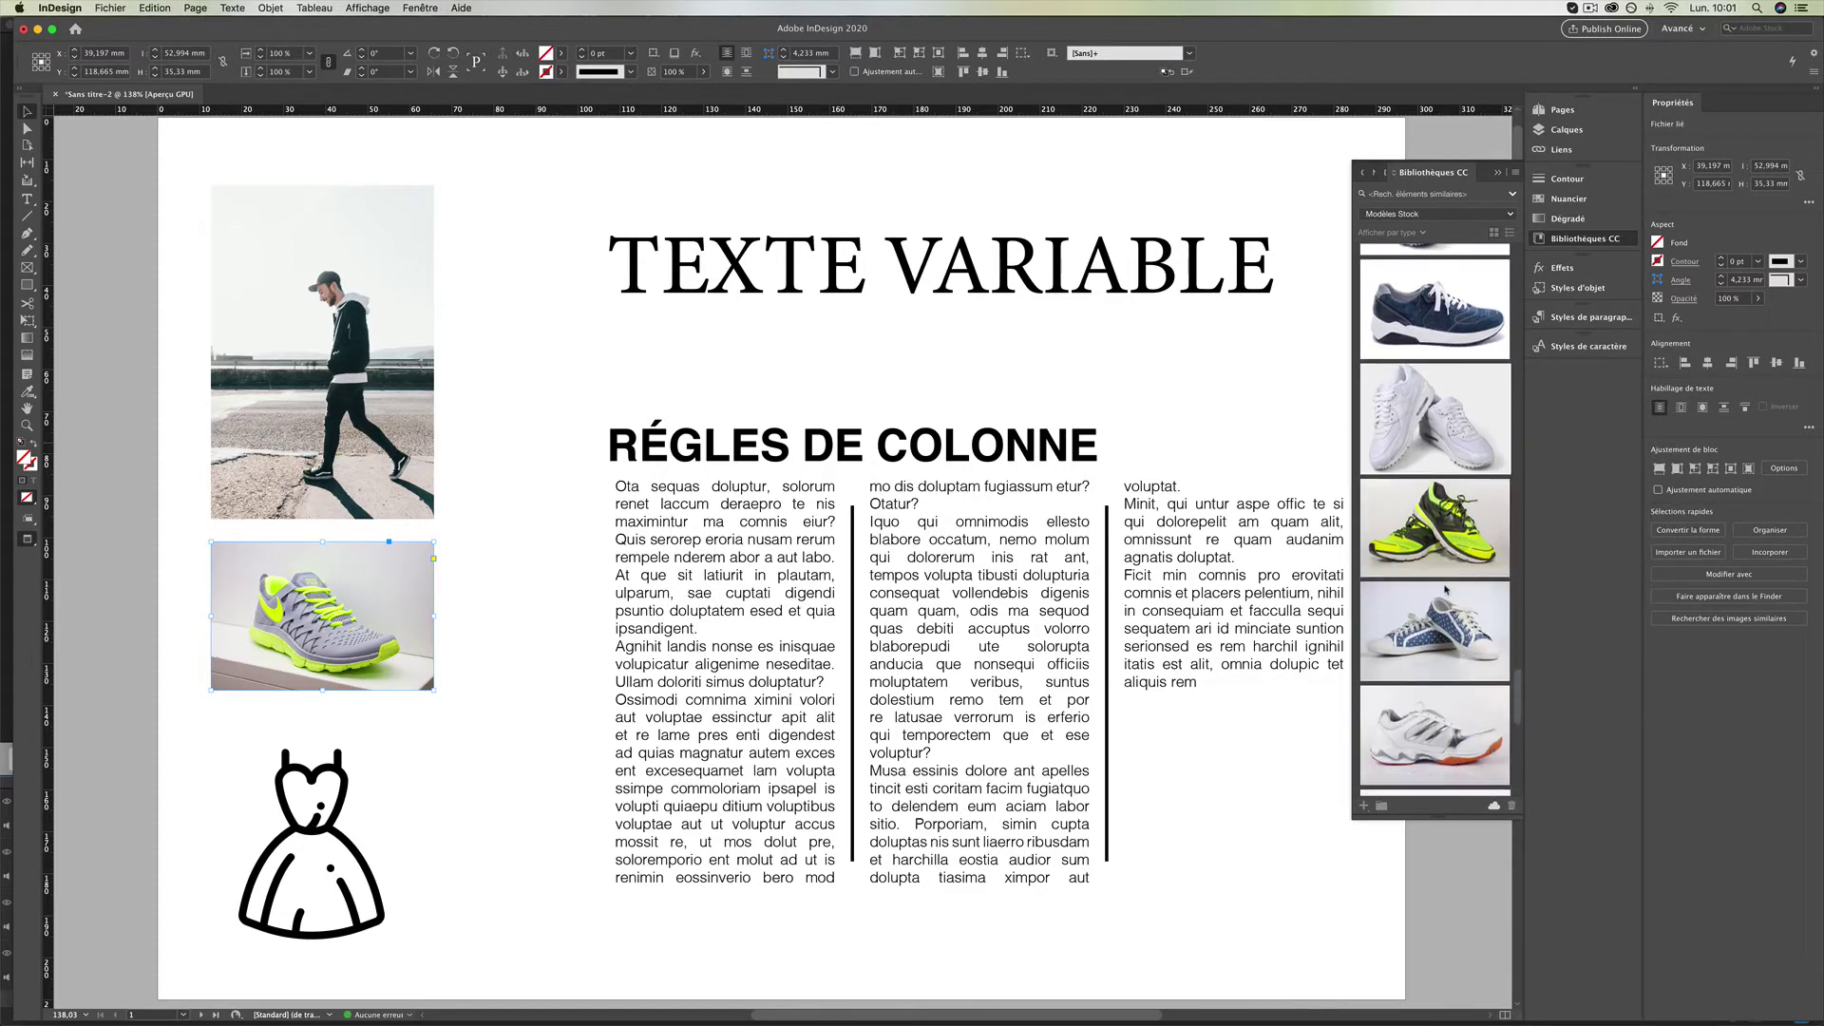
scroll(1445, 590, "down", 2)
scroll(1445, 589, "down", 5)
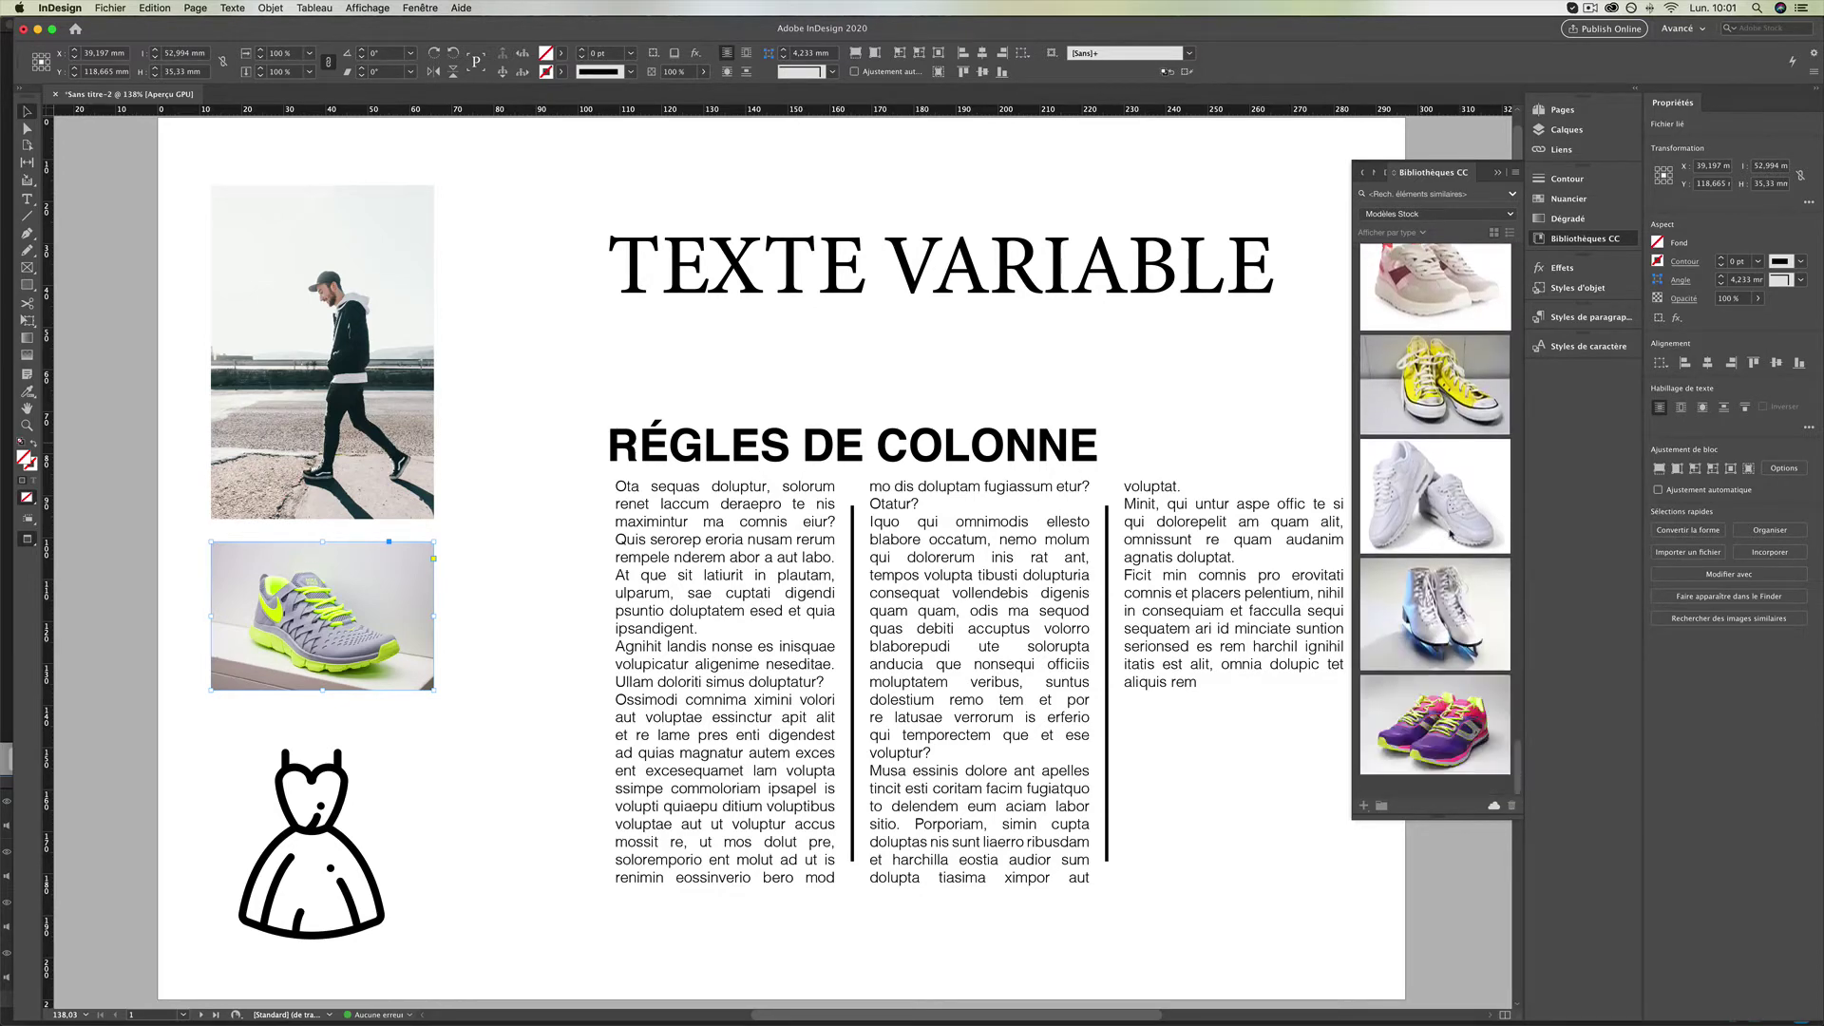
scroll(1449, 535, "up", 10)
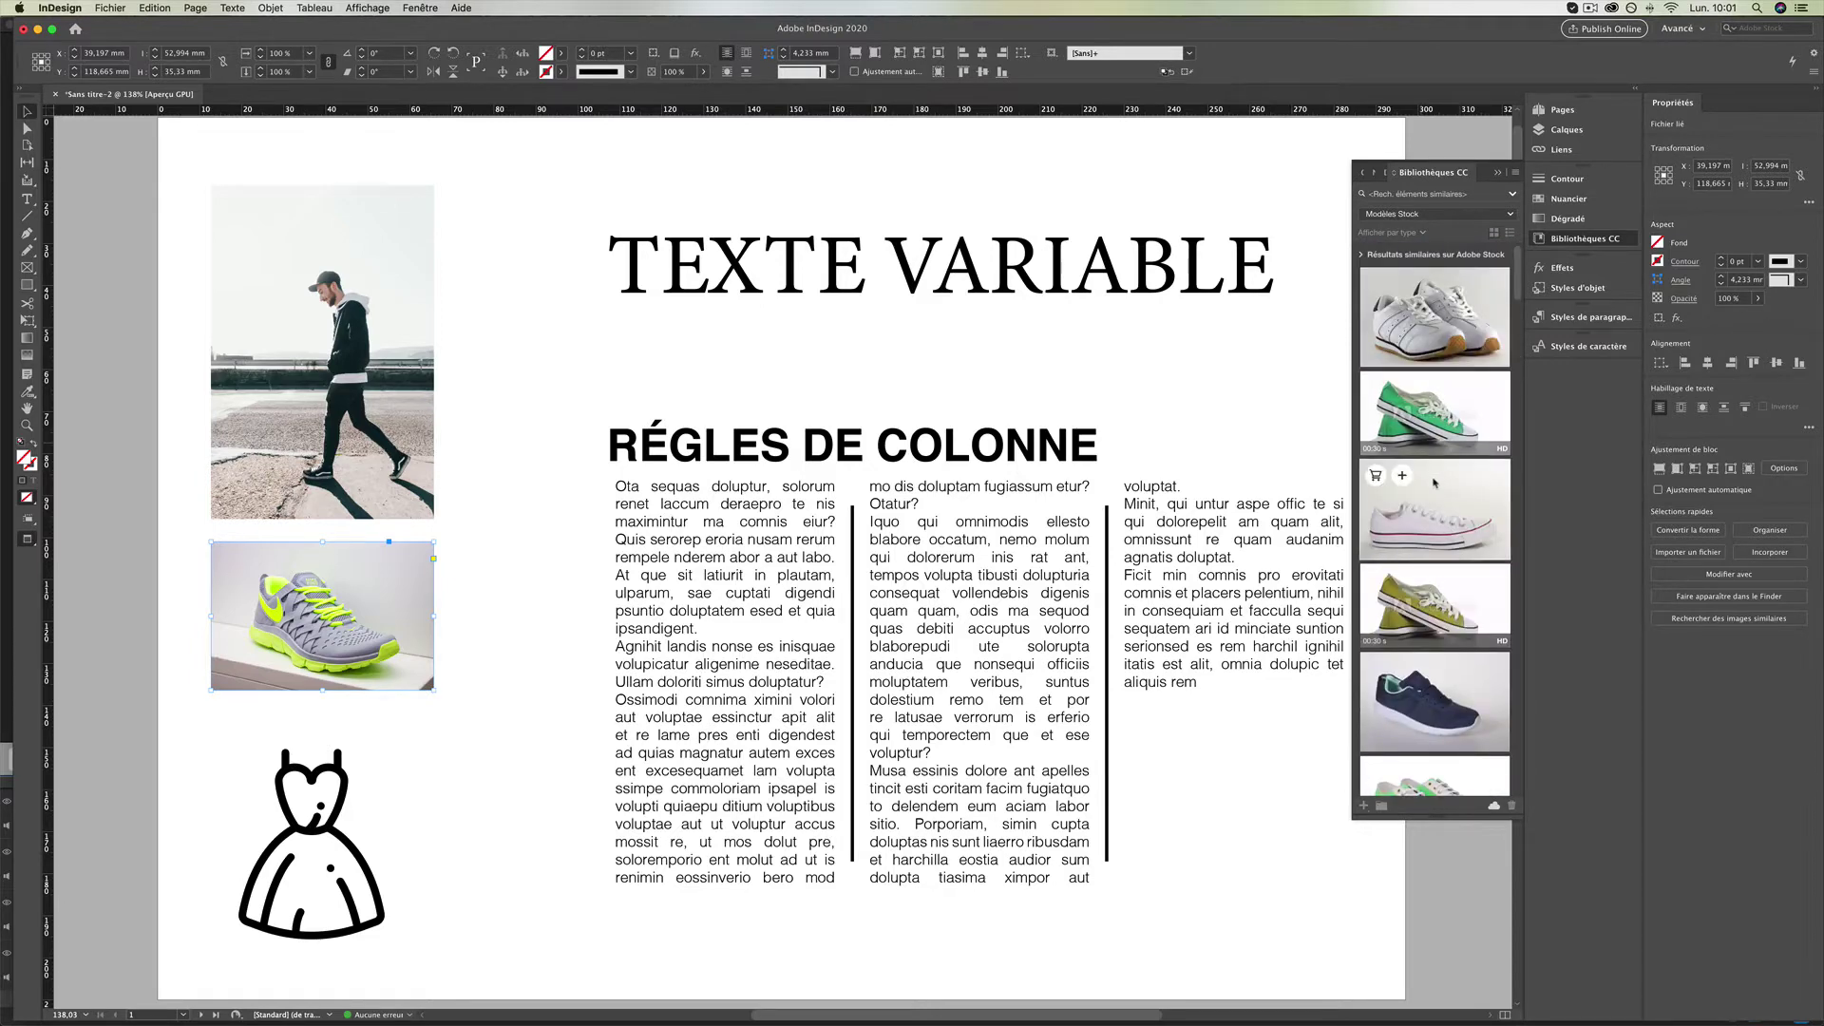
mouse_move(1478, 422)
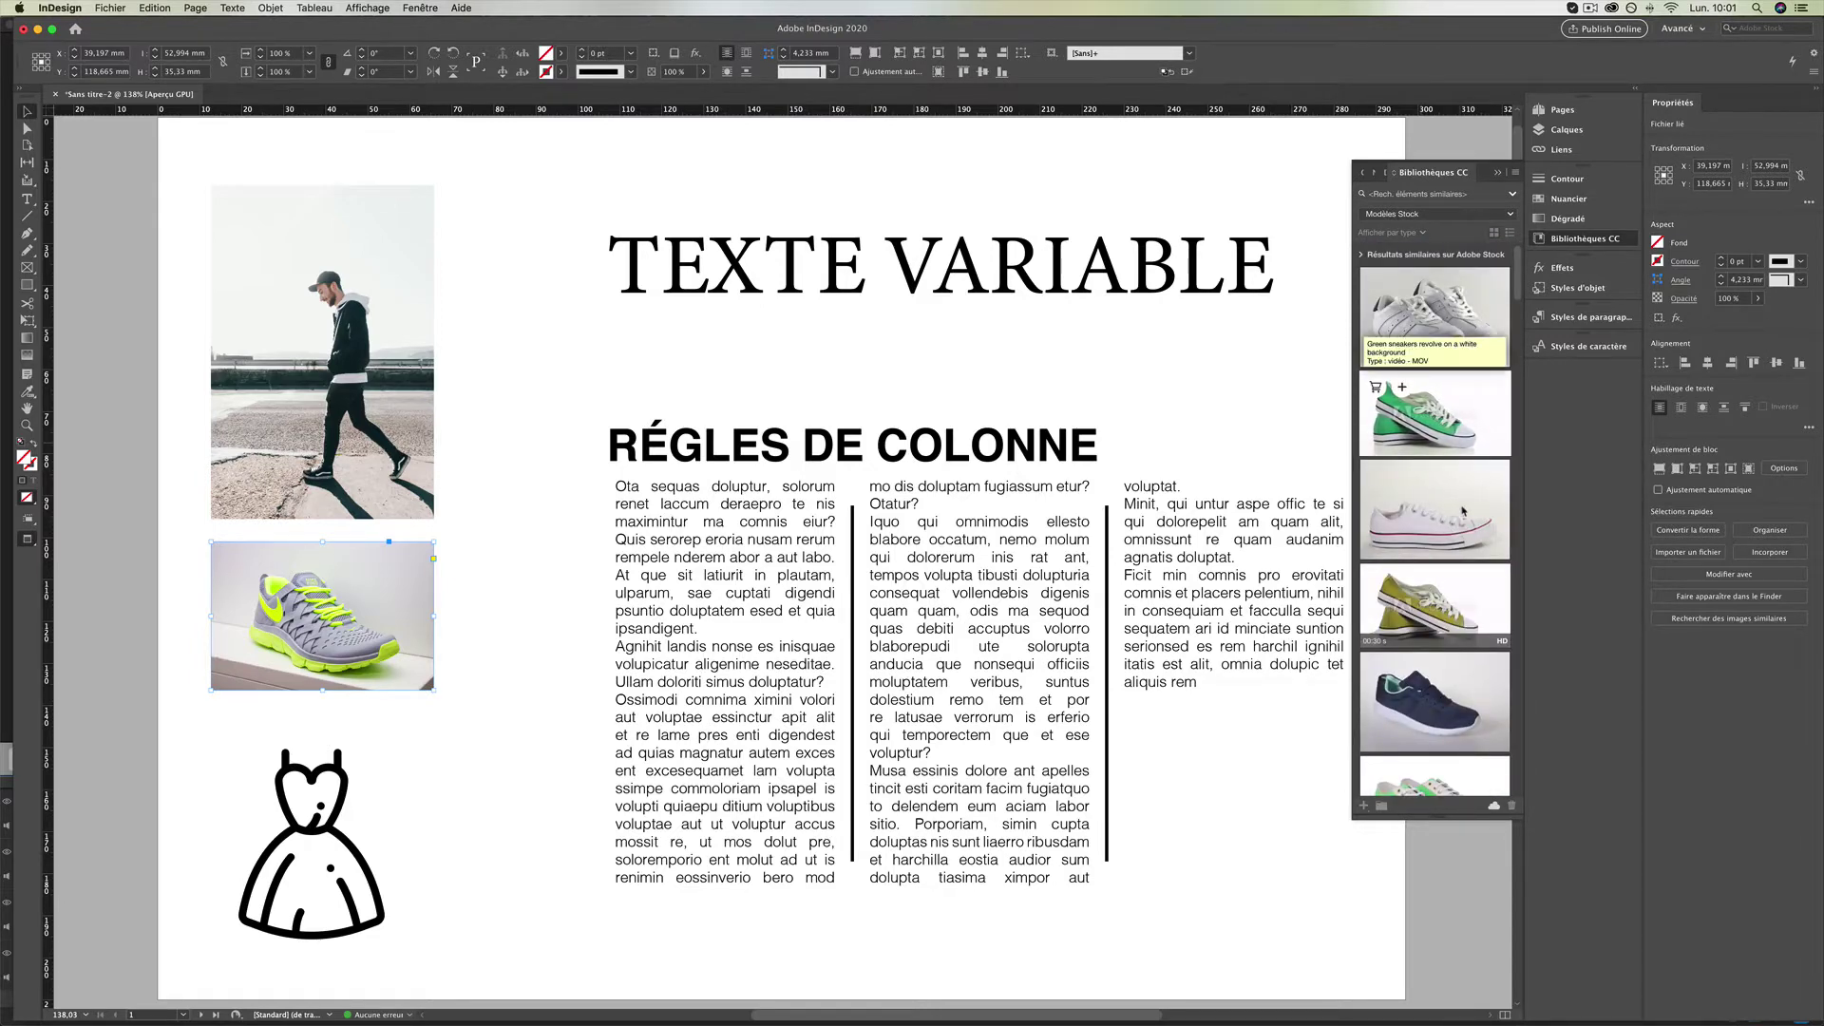
mouse_move(1450, 546)
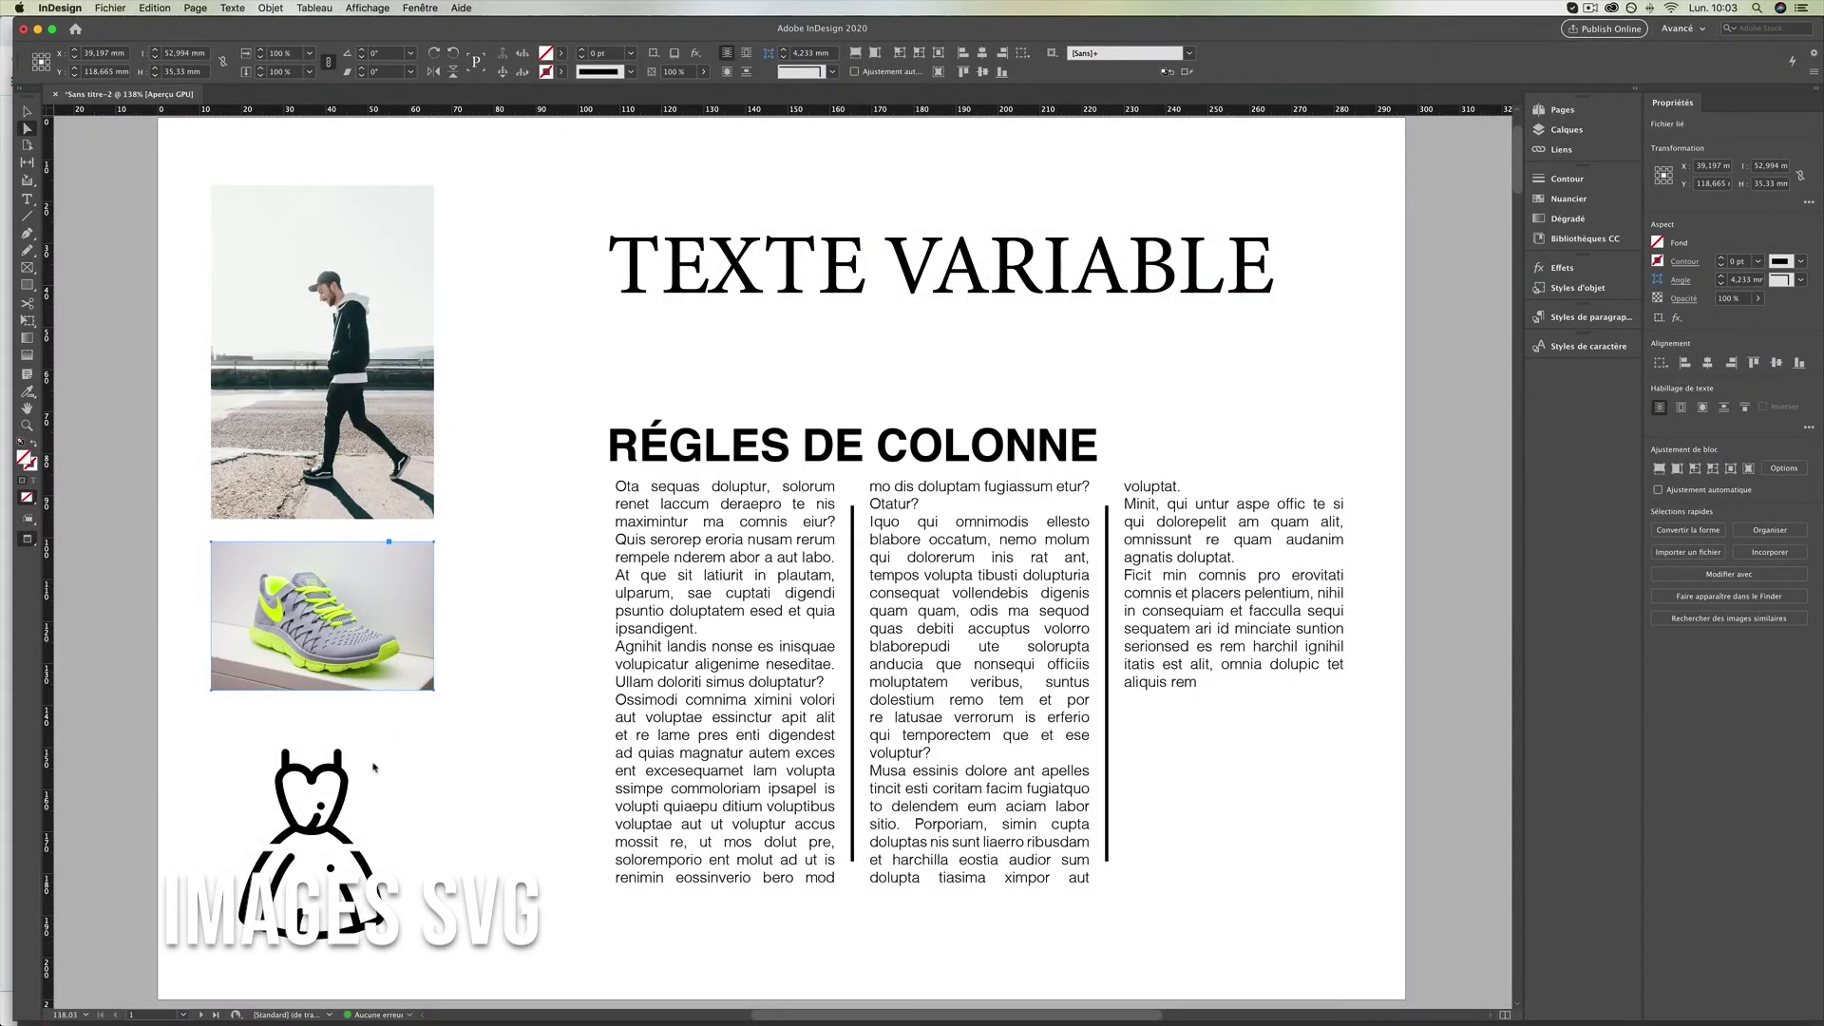
Deselect the dress icon and choose instagram.svg from the Téléchargements folder as a file to import.
left_click(287, 819)
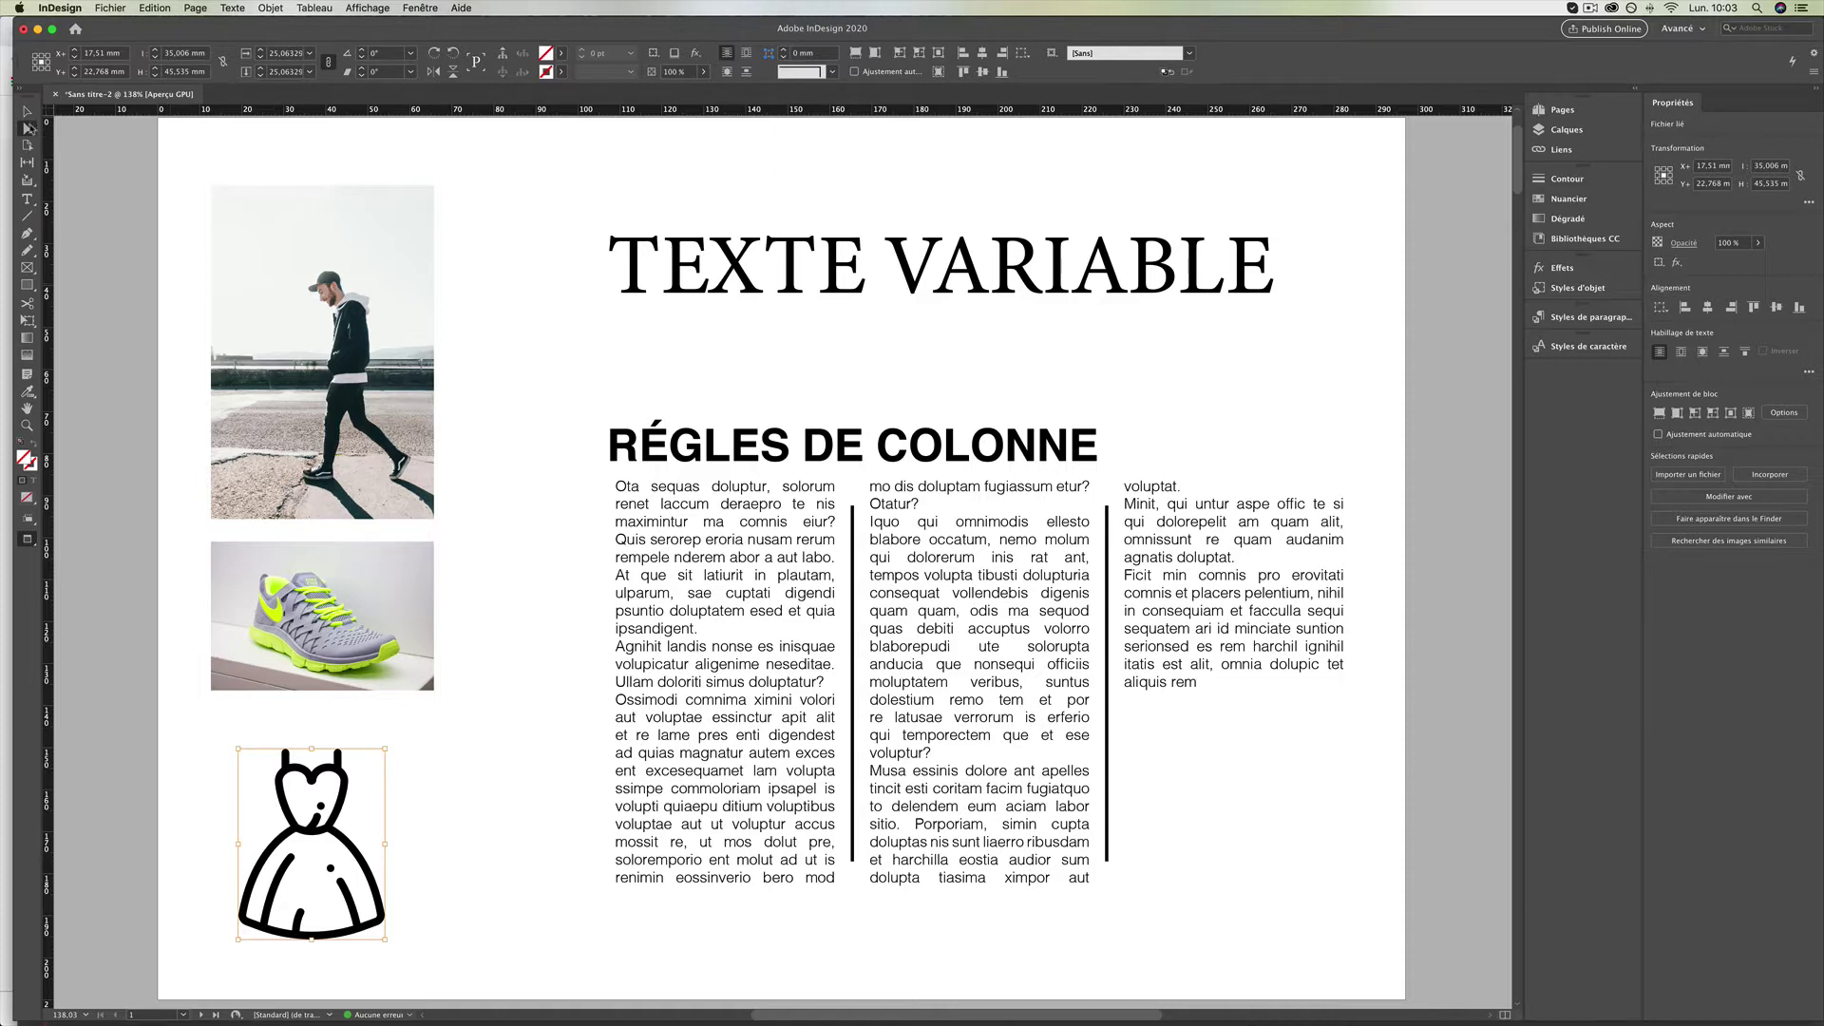
left_click(26, 111)
left_click(513, 771)
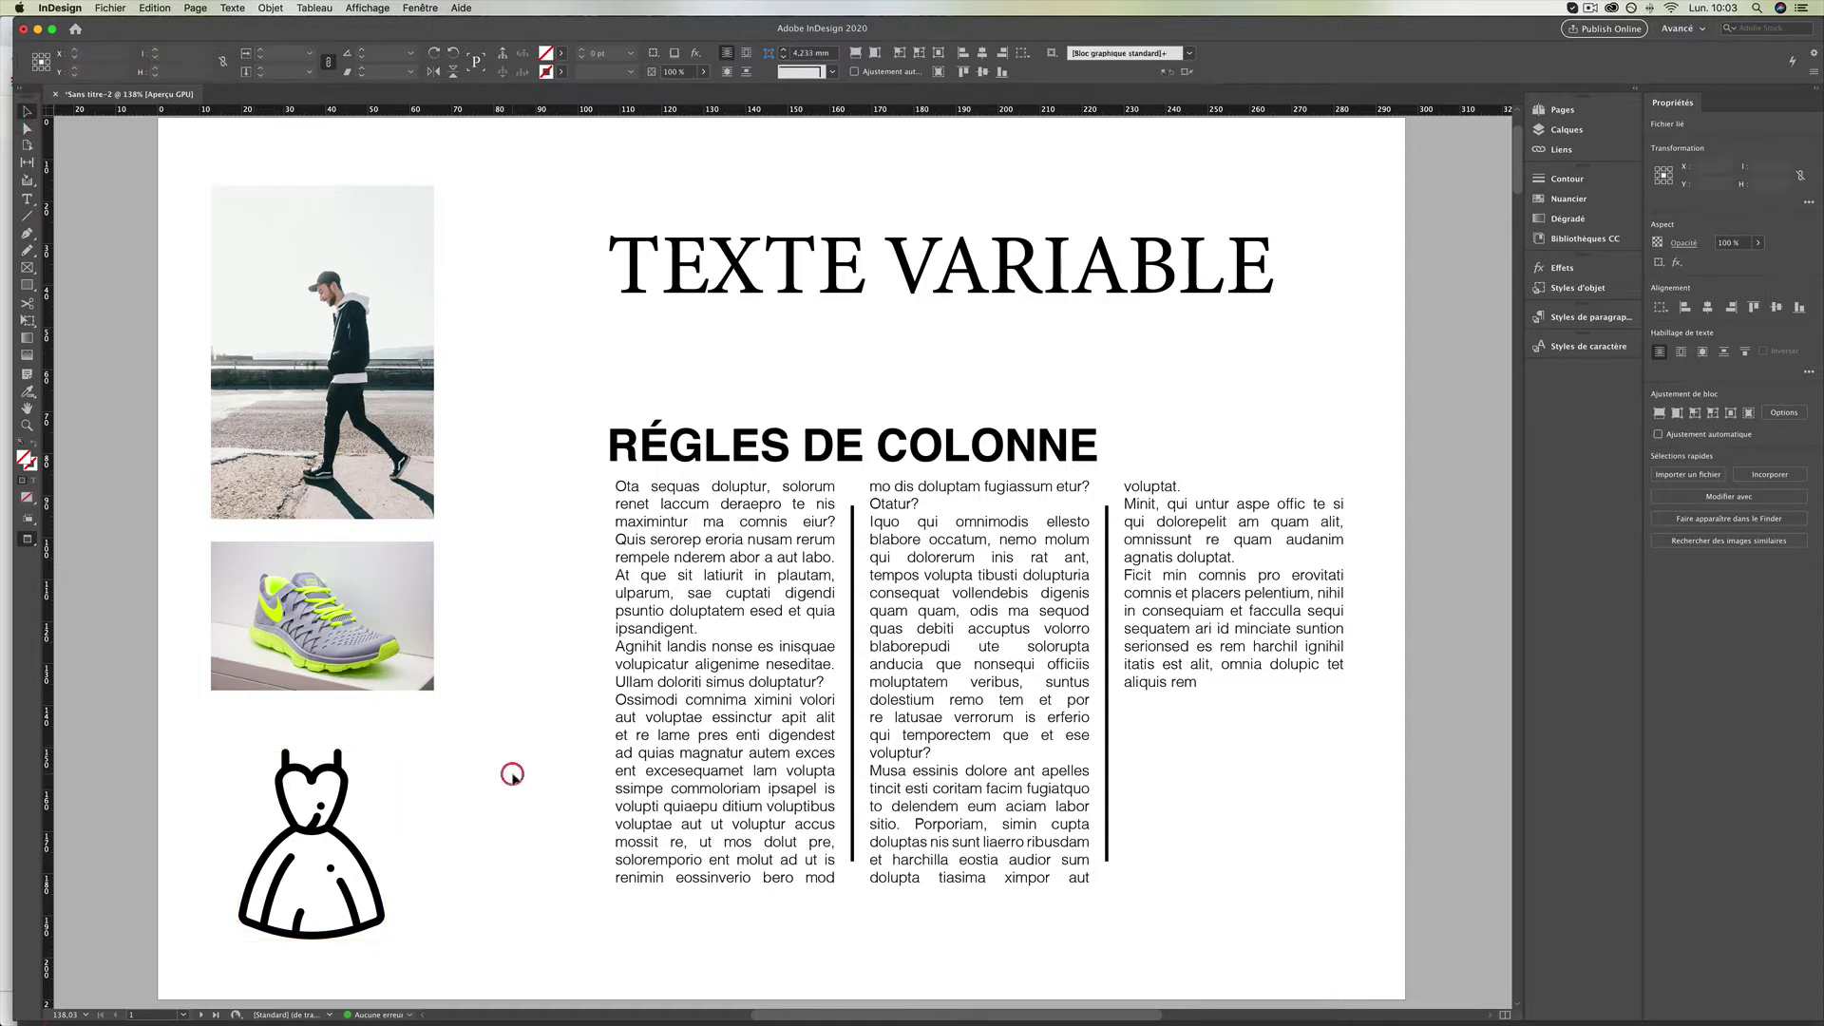
key("super+d")
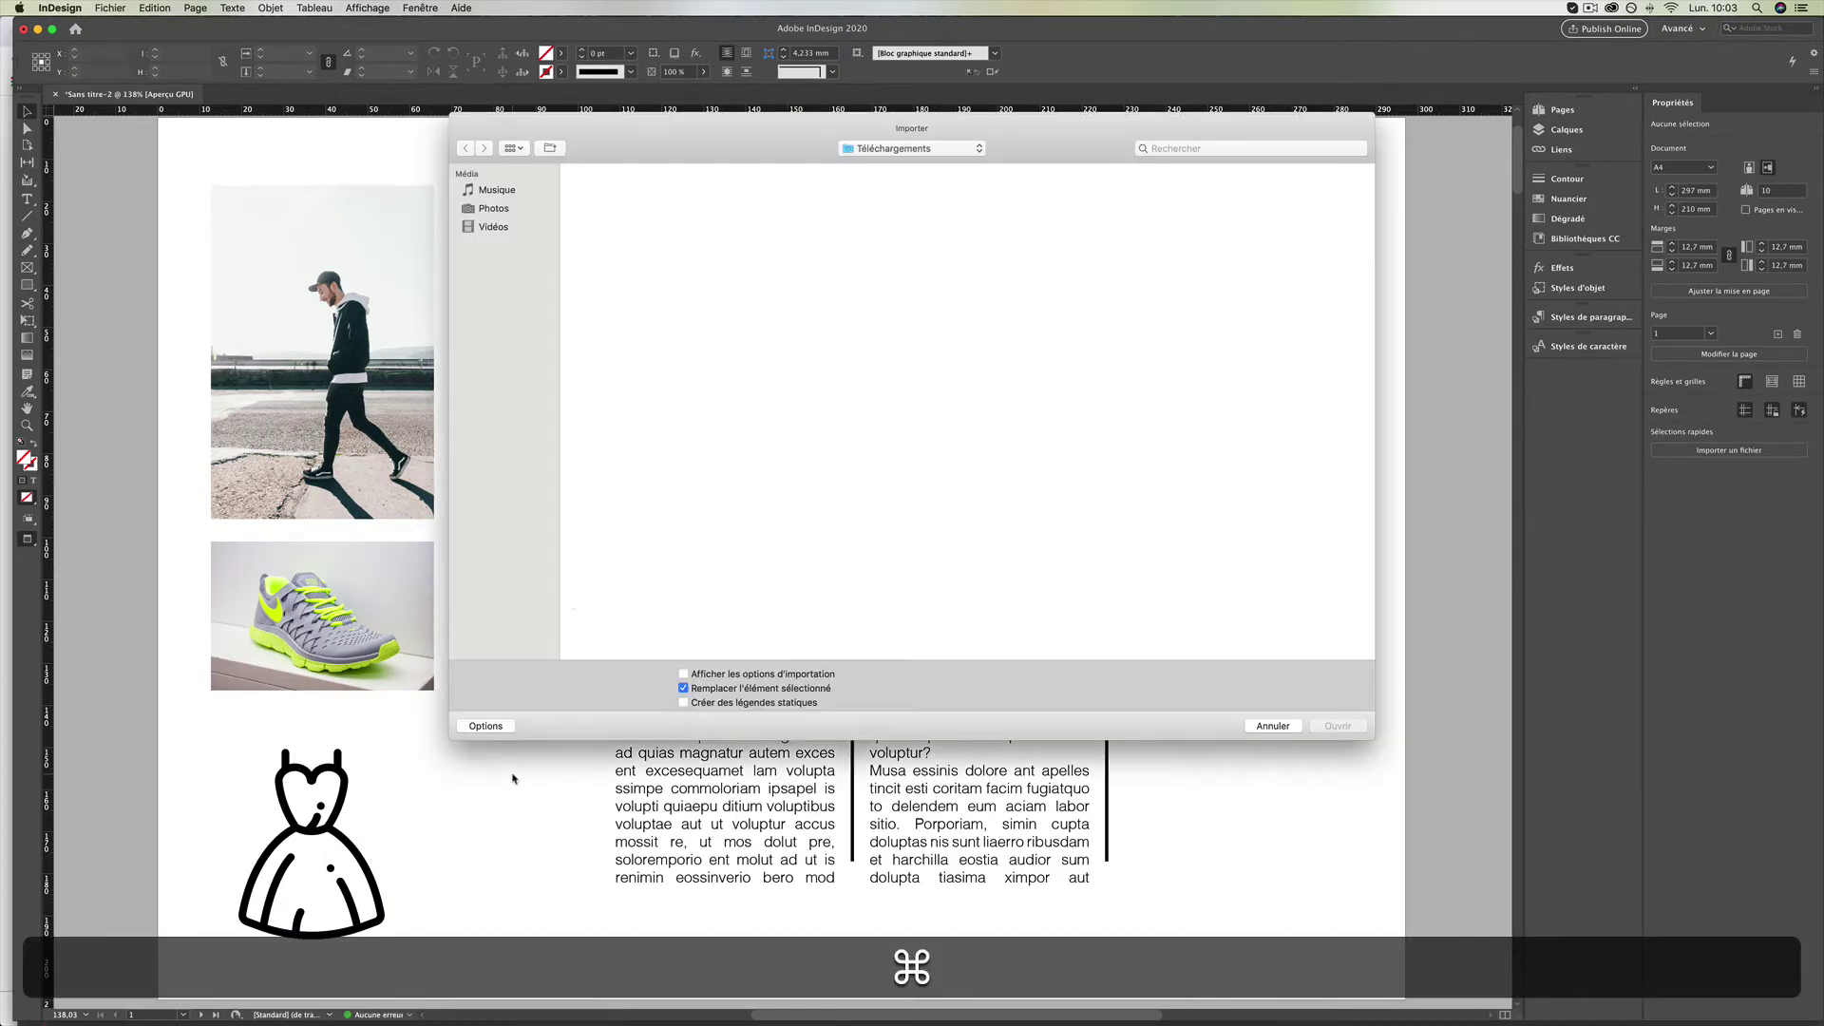
scroll(780, 361, "down", 20)
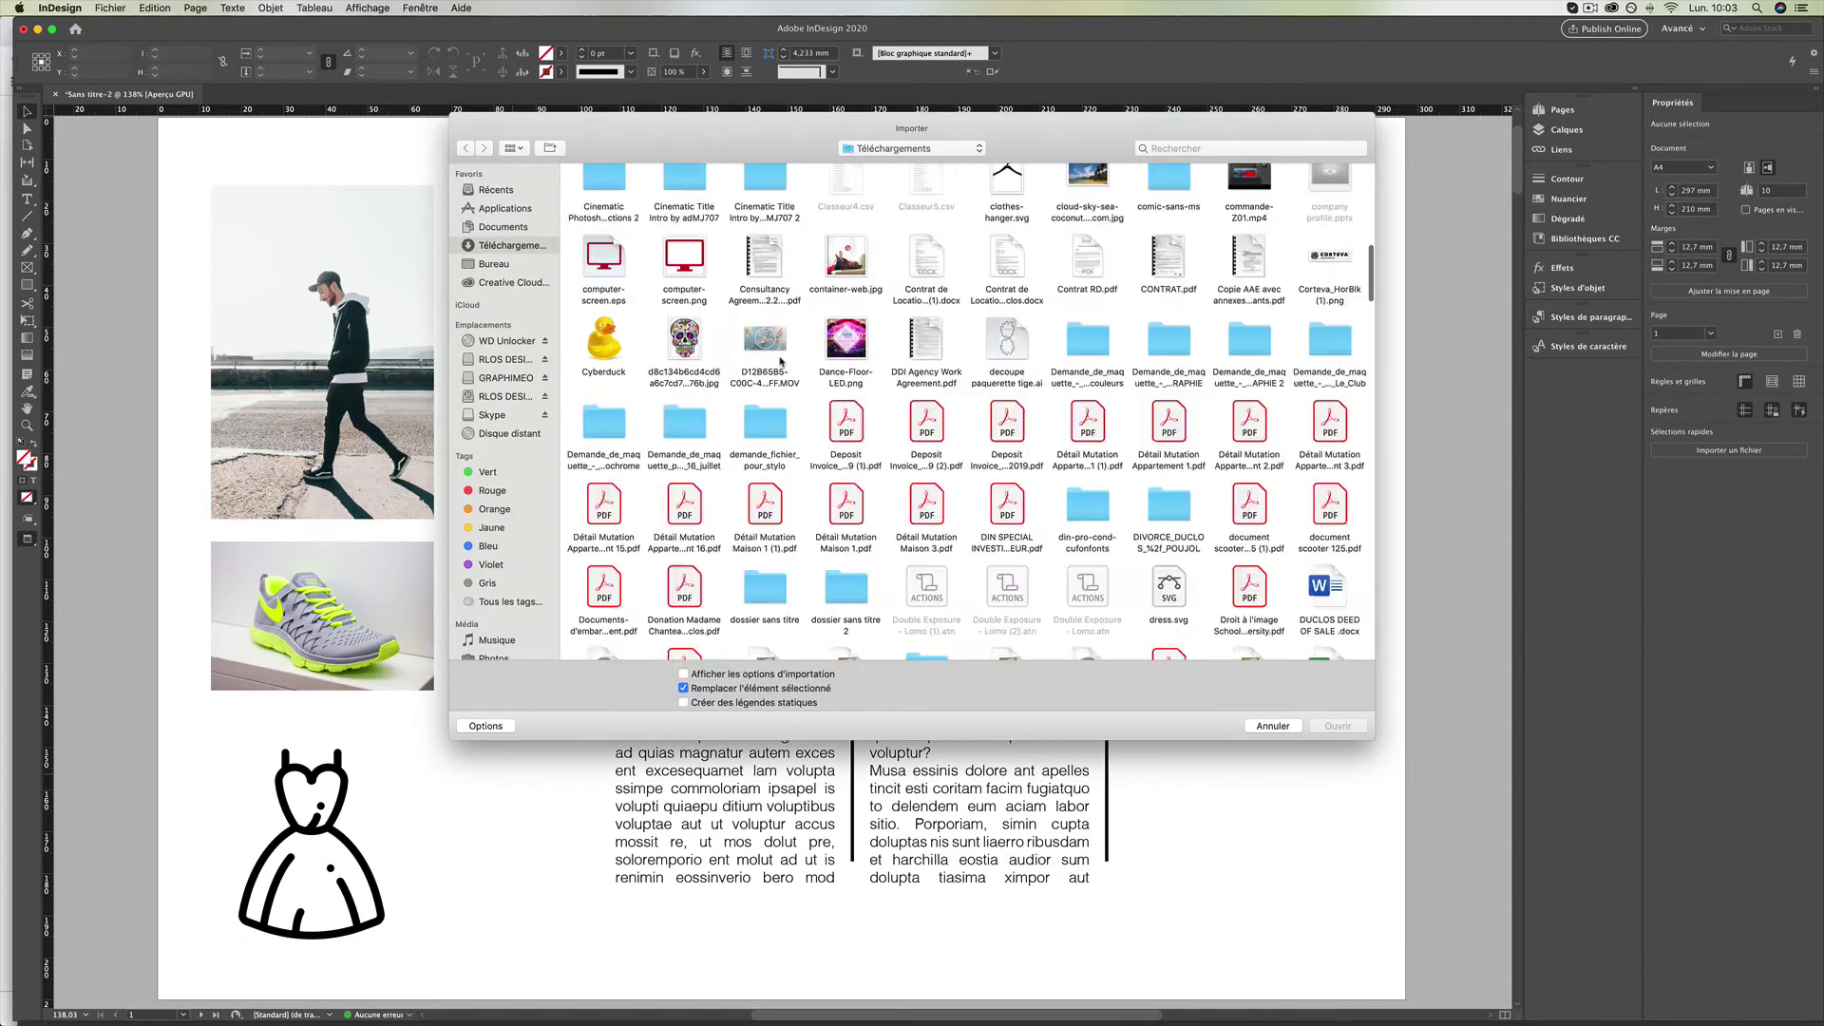
scroll(780, 361, "down", 10)
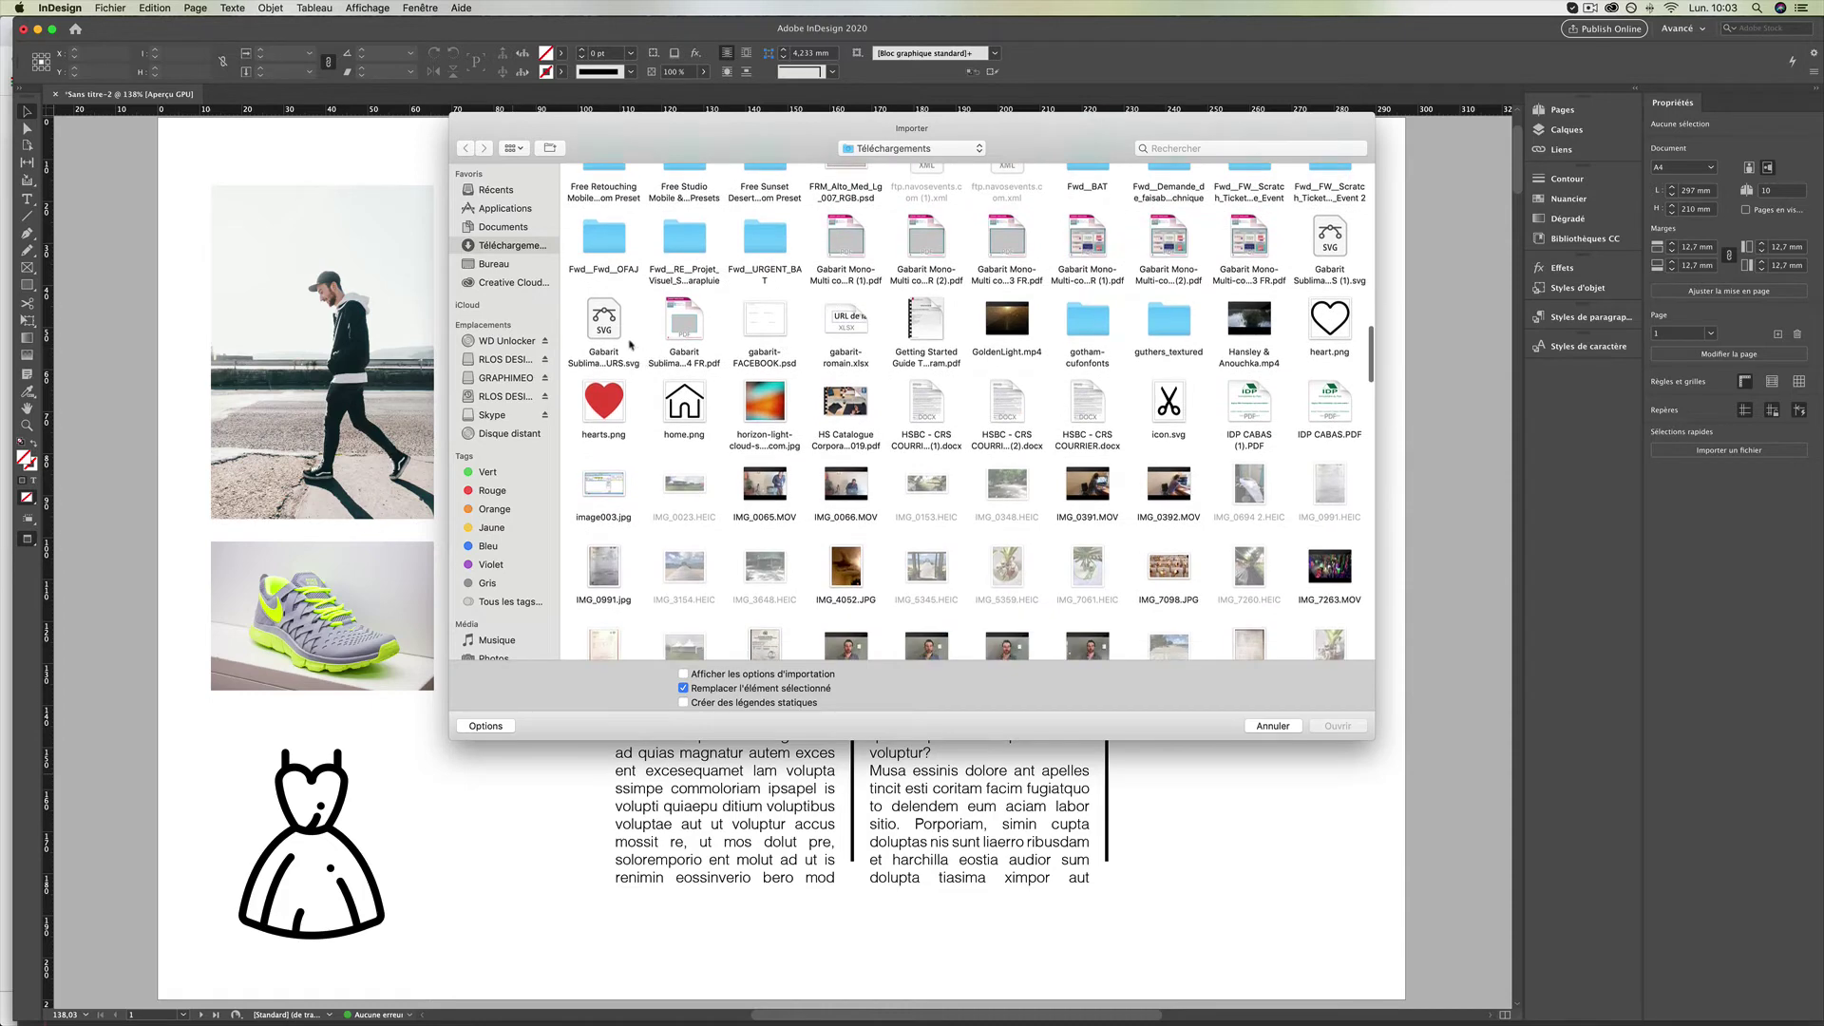
scroll(643, 348, "down", 5)
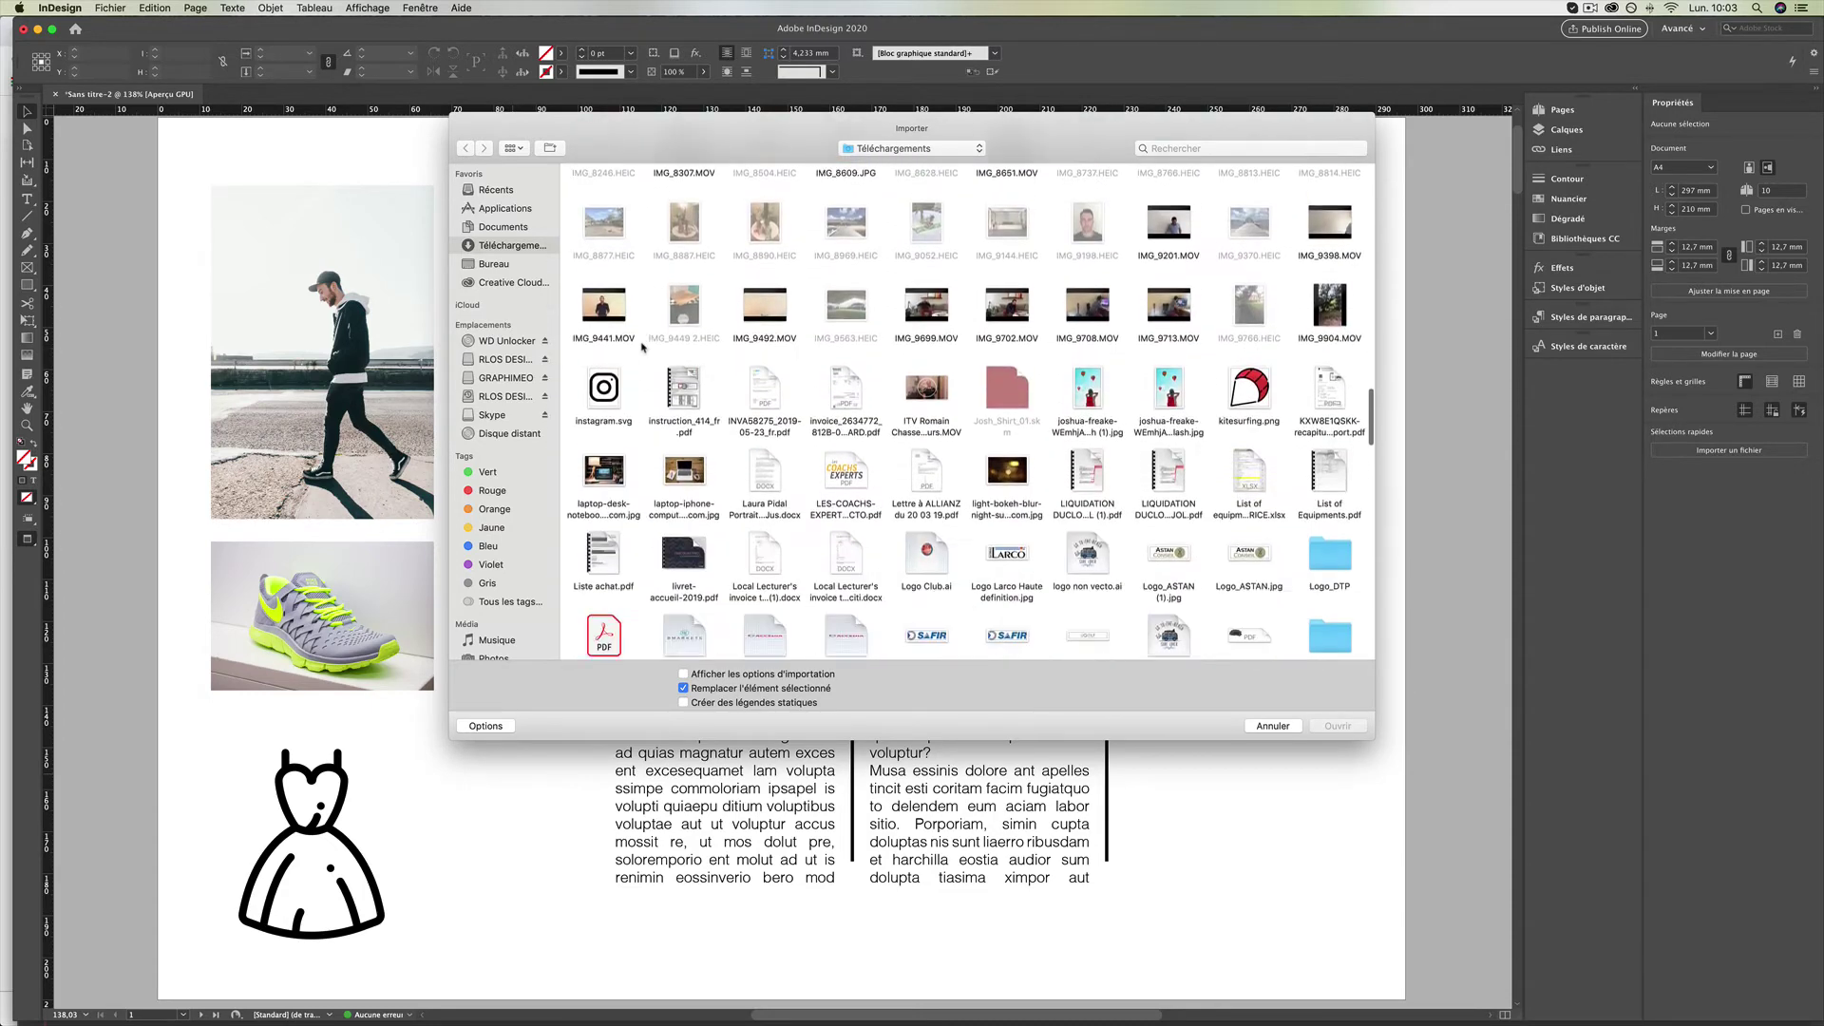
left_click(604, 378)
left_click(1336, 726)
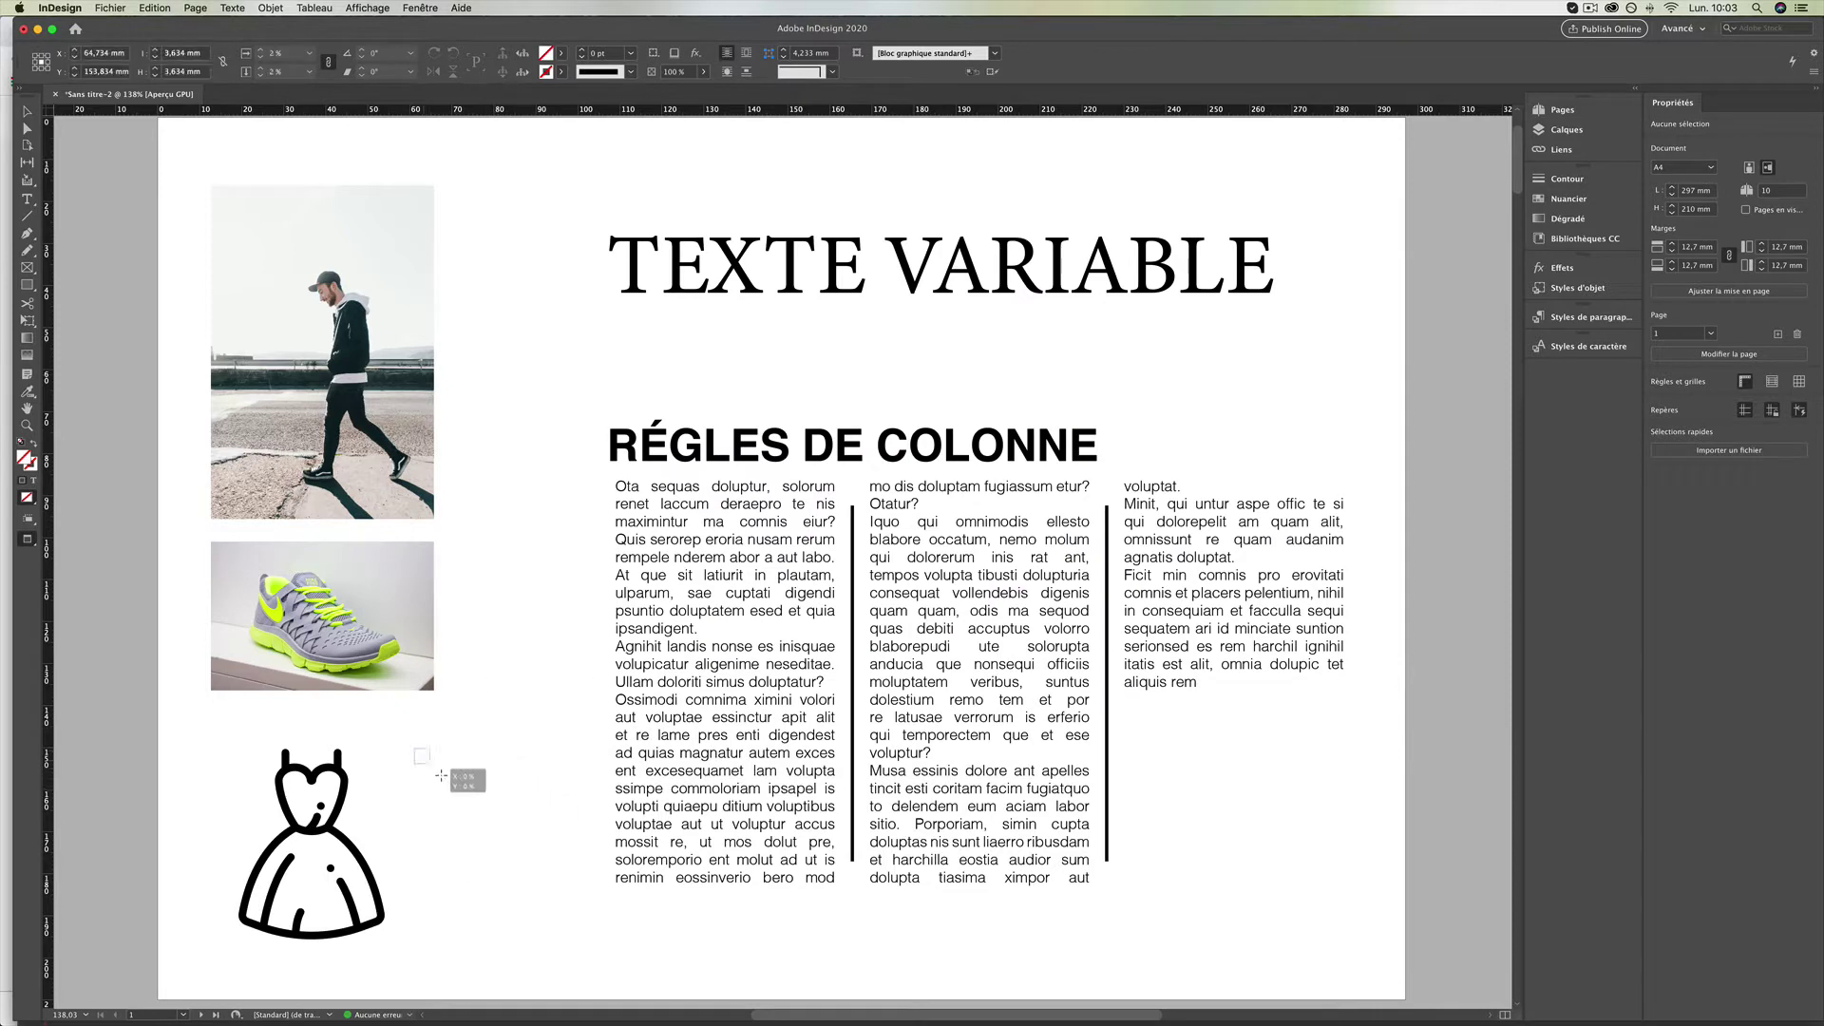
Place the Instagram icon beside the dress icon and scale it up proportionally to about 165 mm square.
left_click(513, 823)
left_click(513, 828)
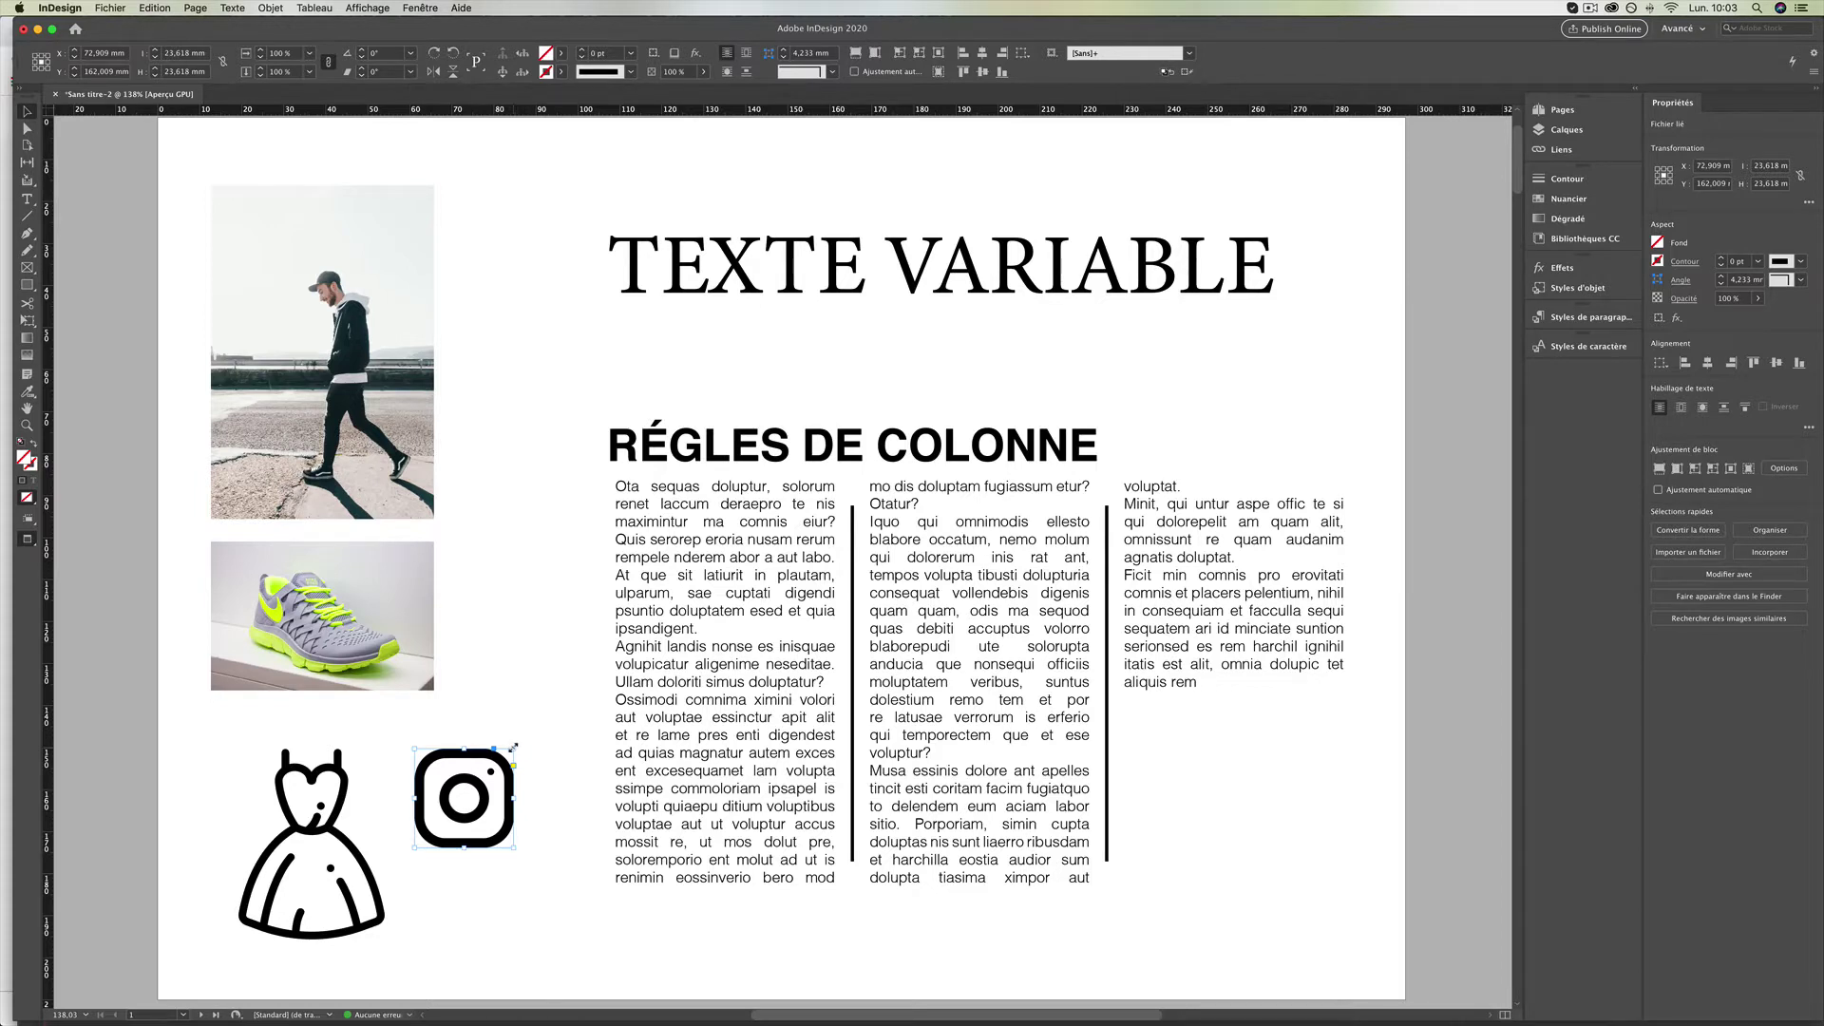
left_click_drag(513, 746, 1108, 311)
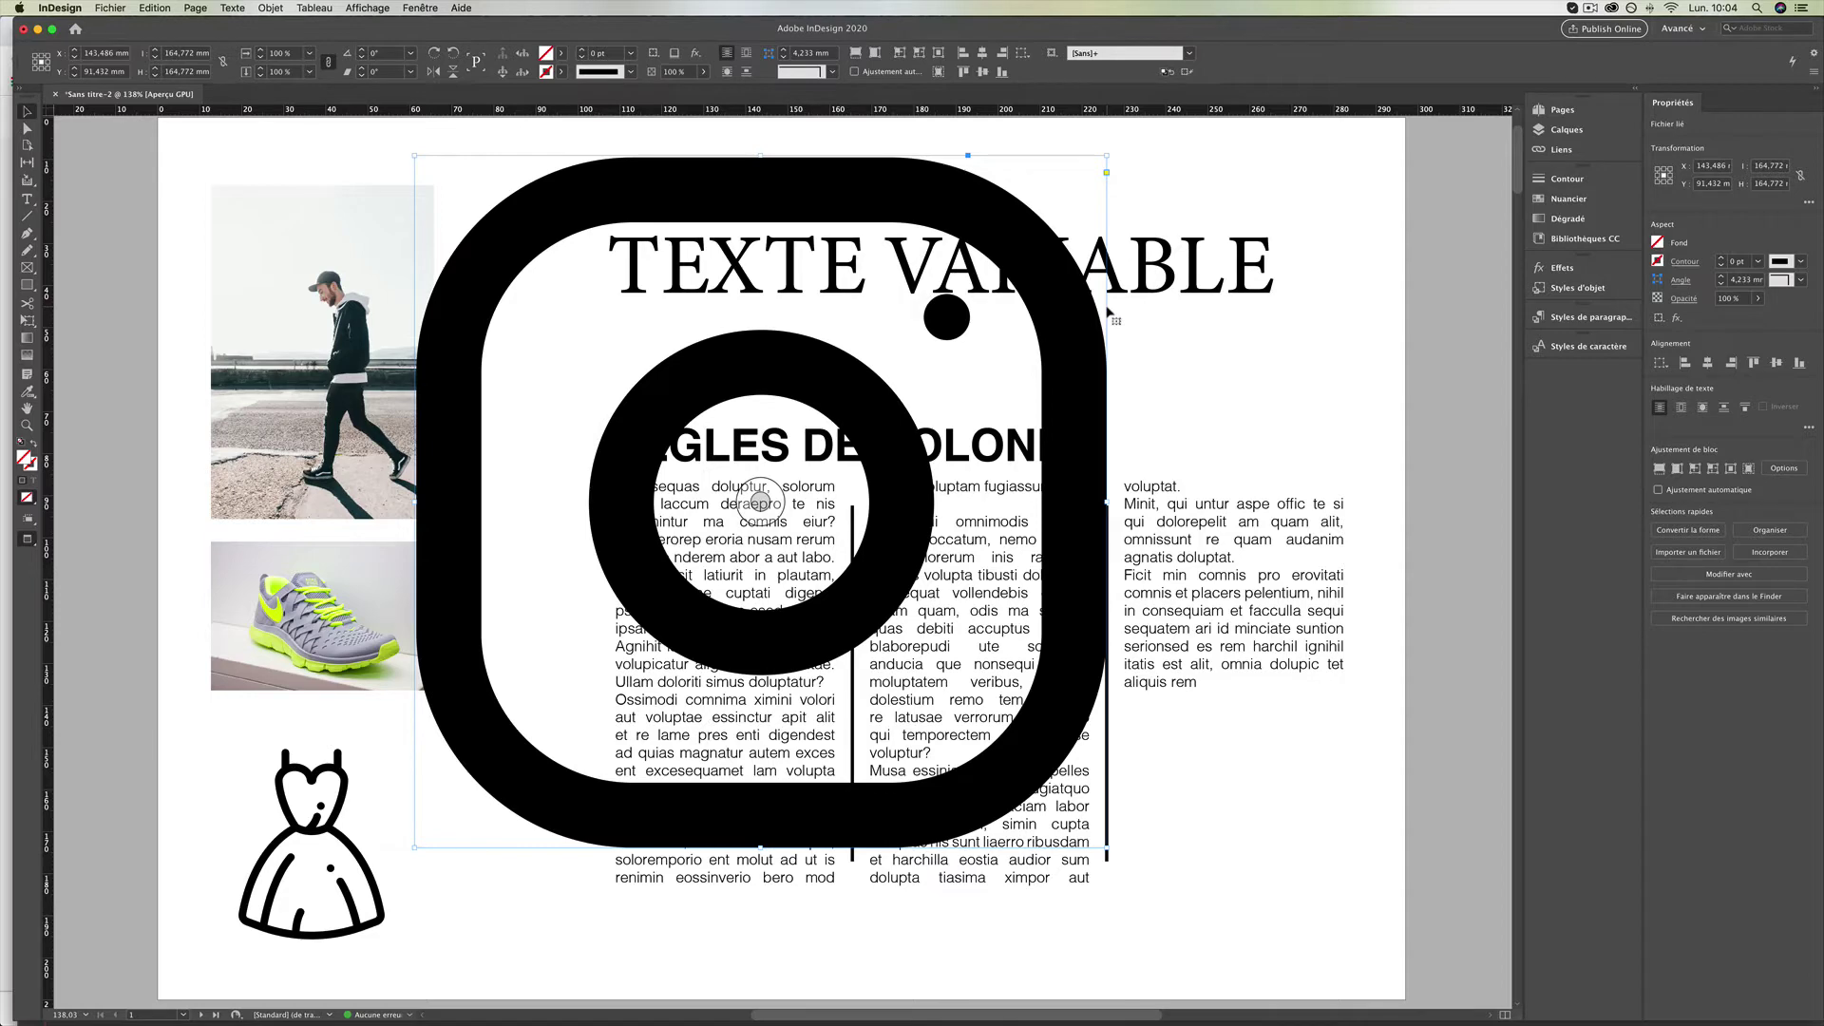
Delete the enlarged Instagram icon from the page.
key("BackSpace")
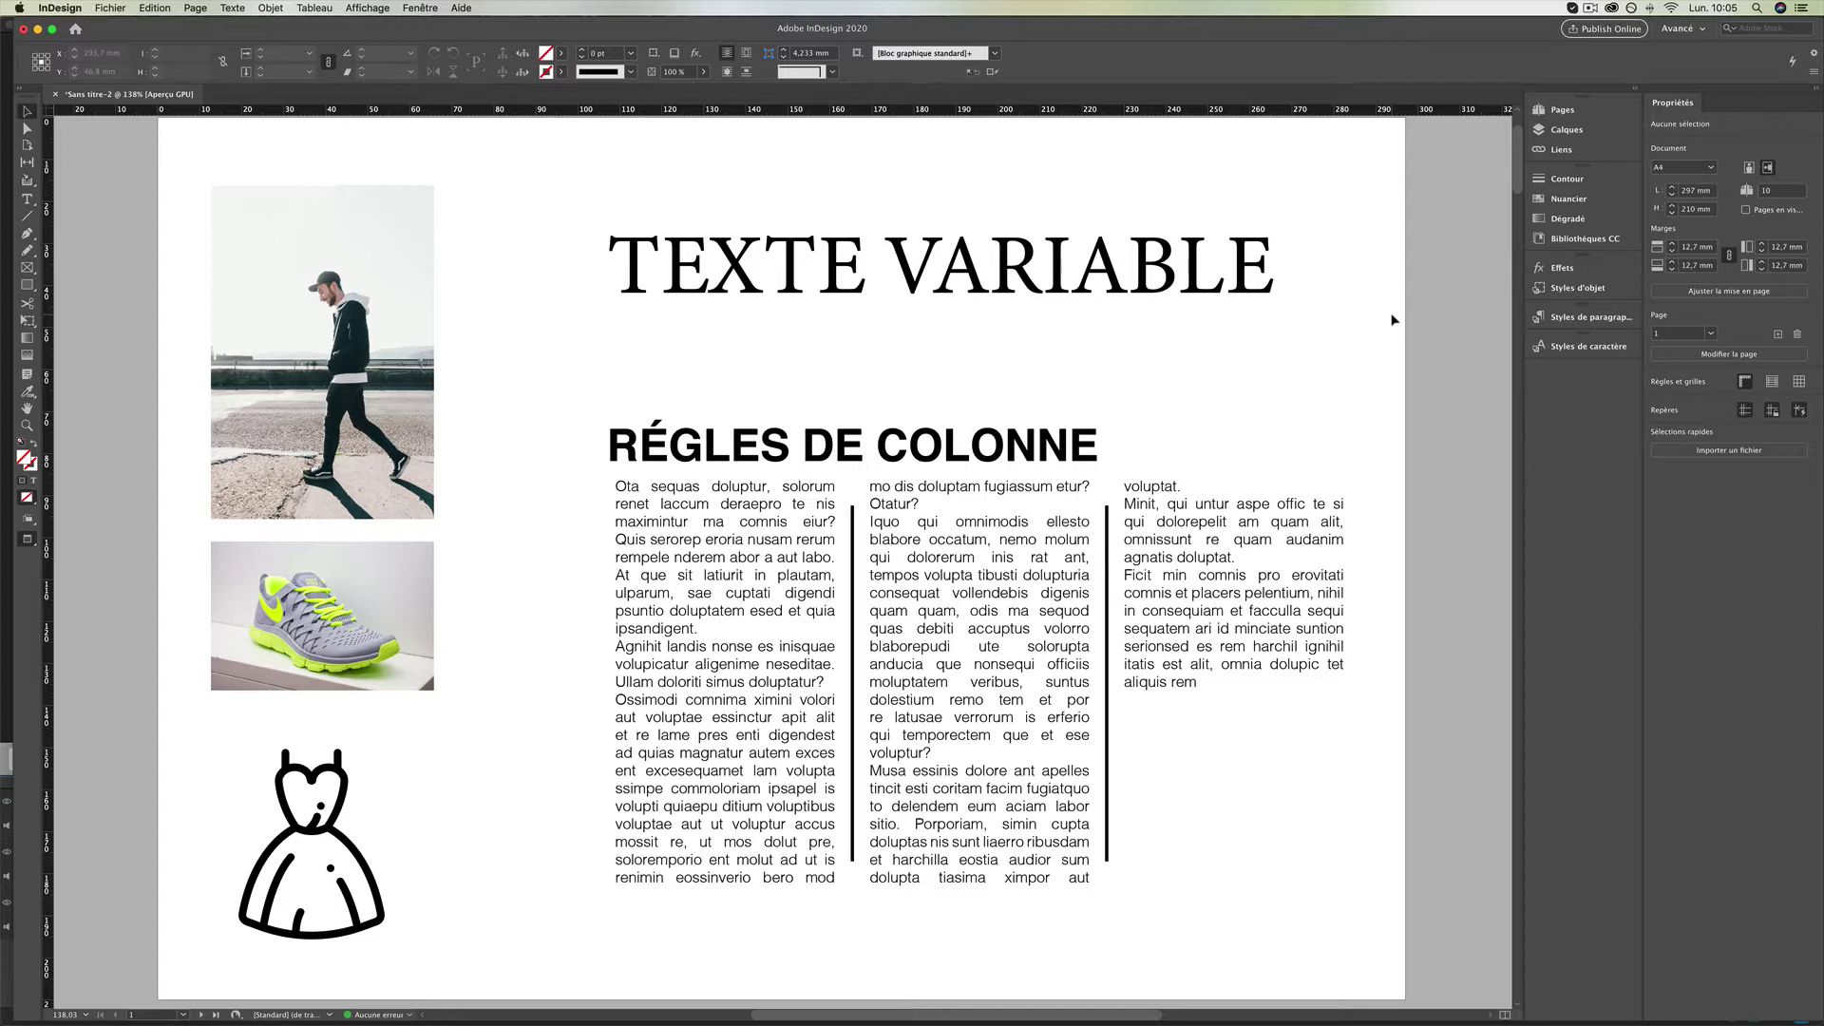
Compare the font settings of the TEXTE VARIABLE title with those of the RÉGLES DE COLONNE heading, including the heading's font style options.
left_click(1244, 290)
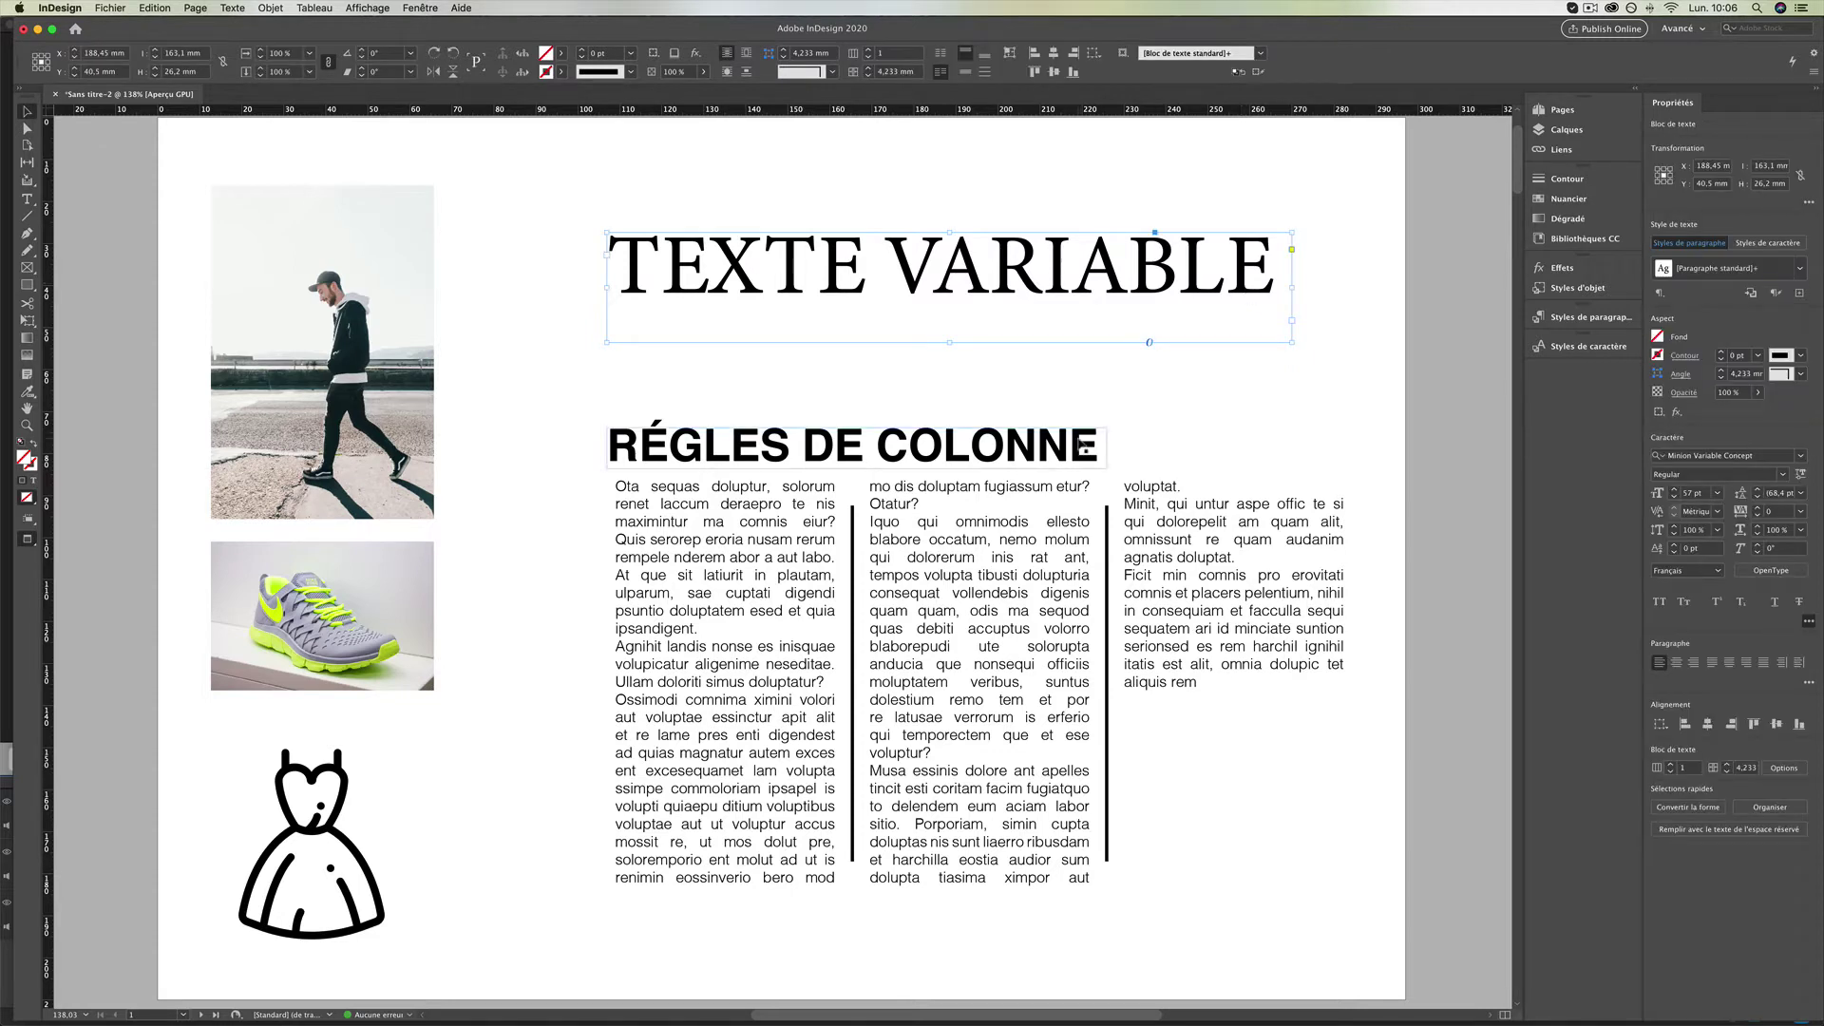
left_click(745, 425)
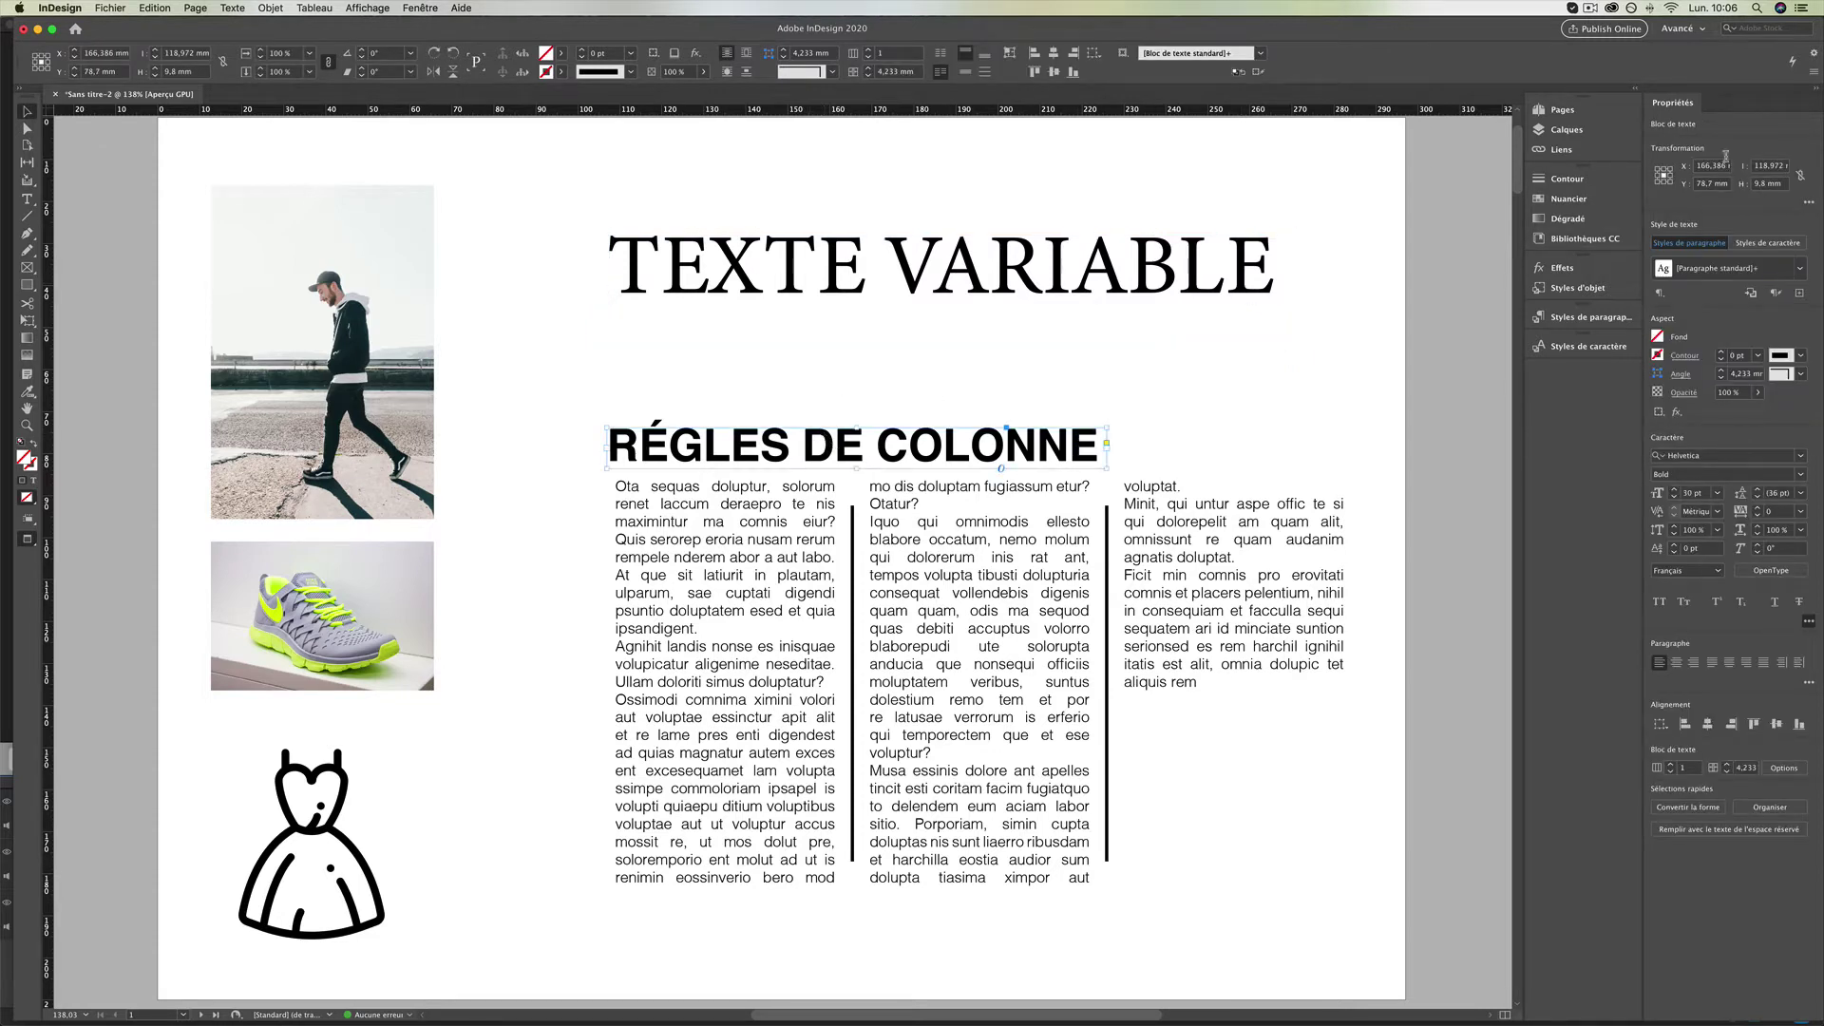
left_click(421, 7)
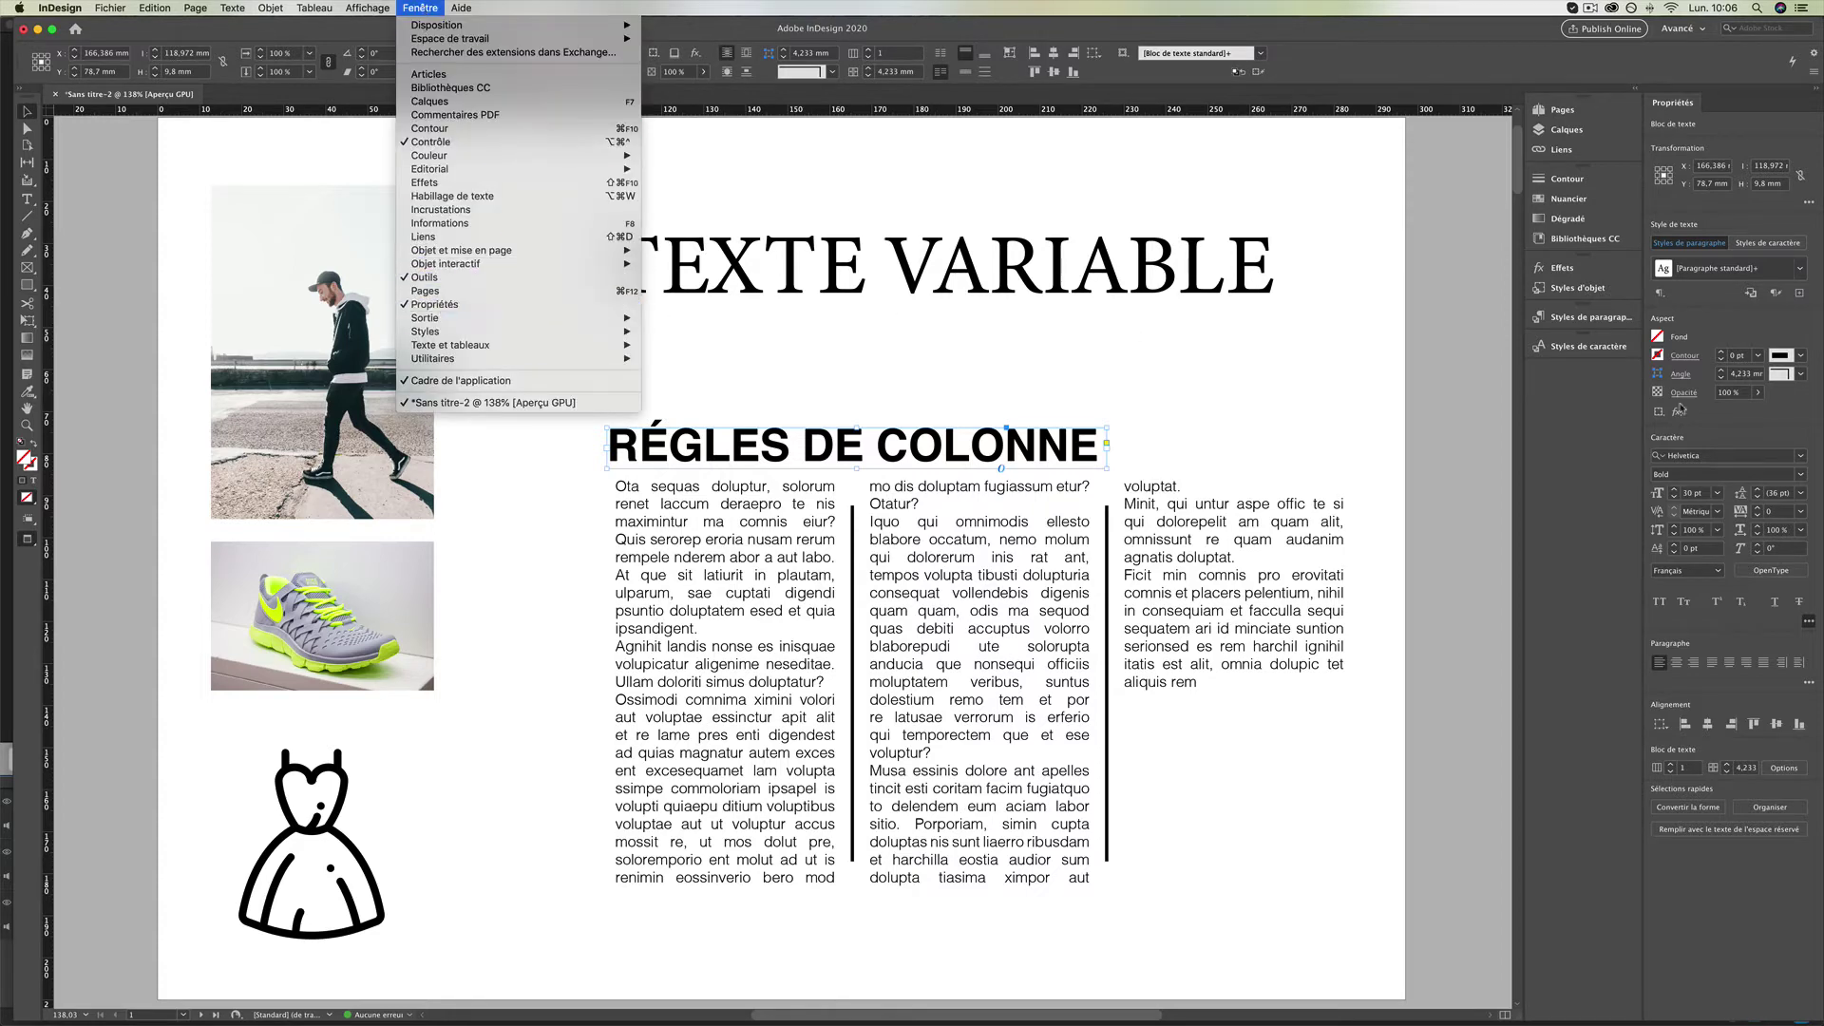
left_click(1752, 457)
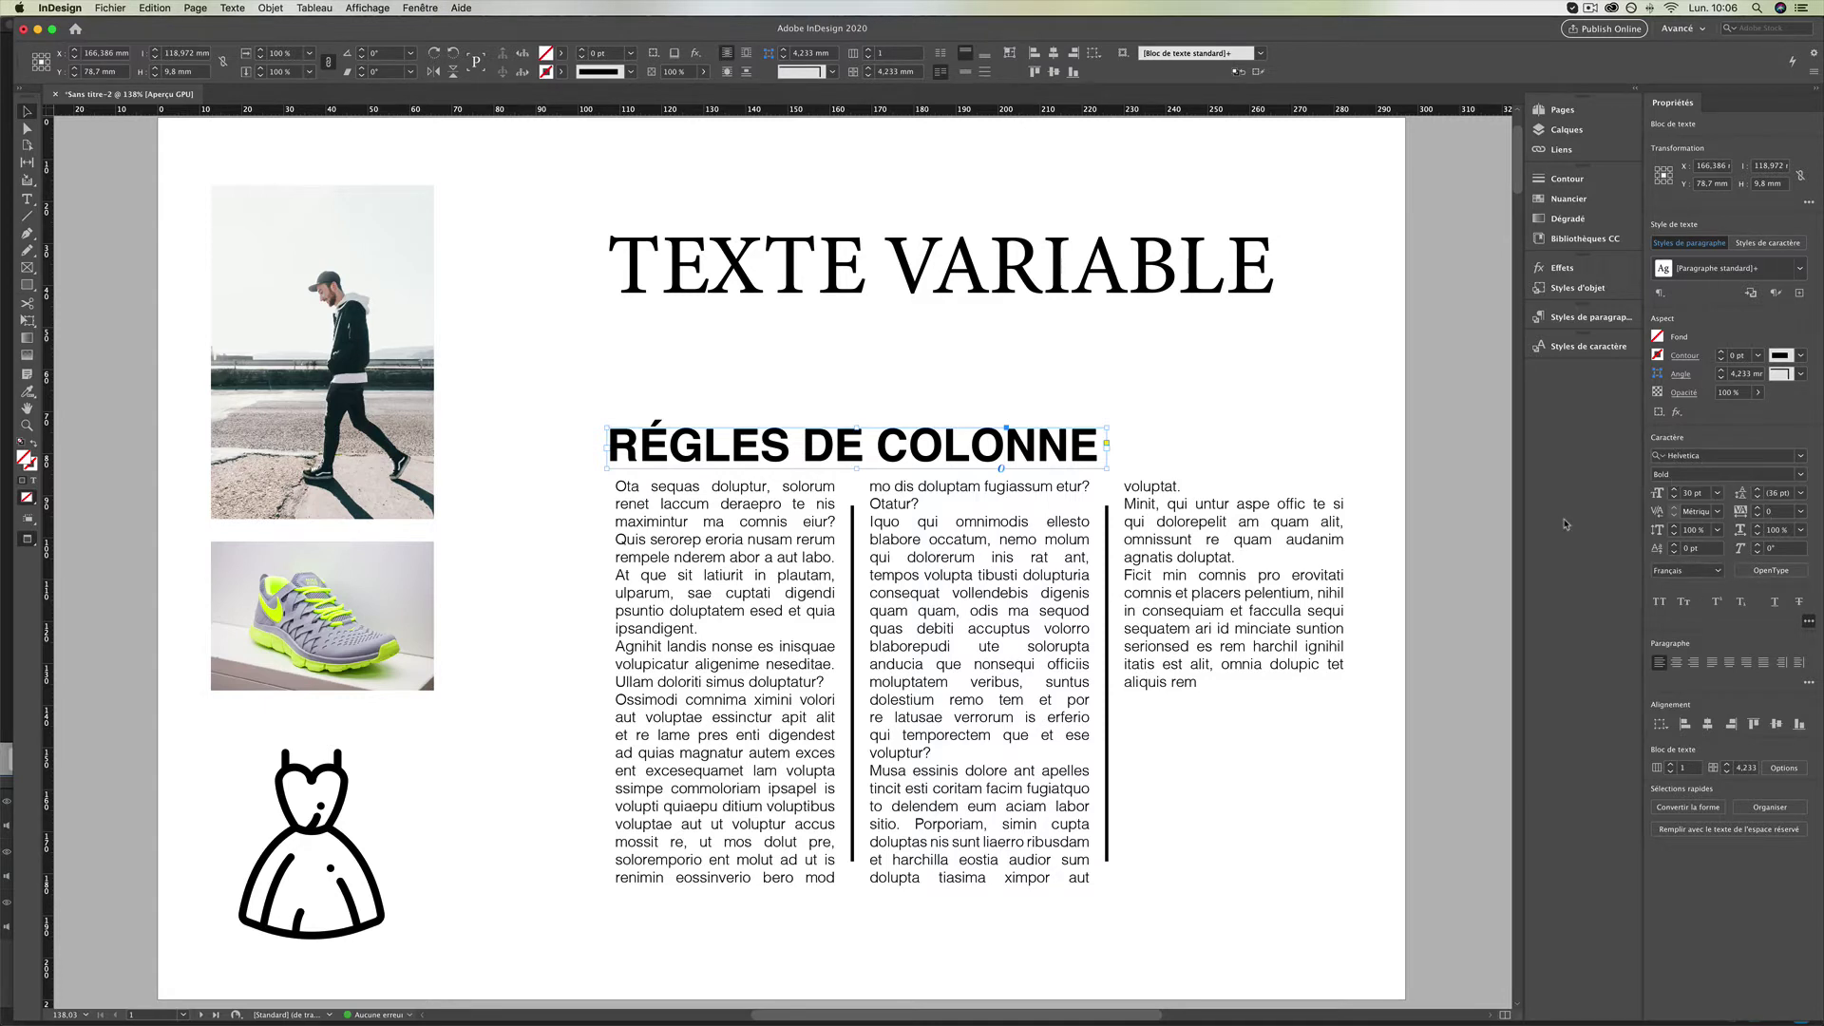
left_click(1152, 290)
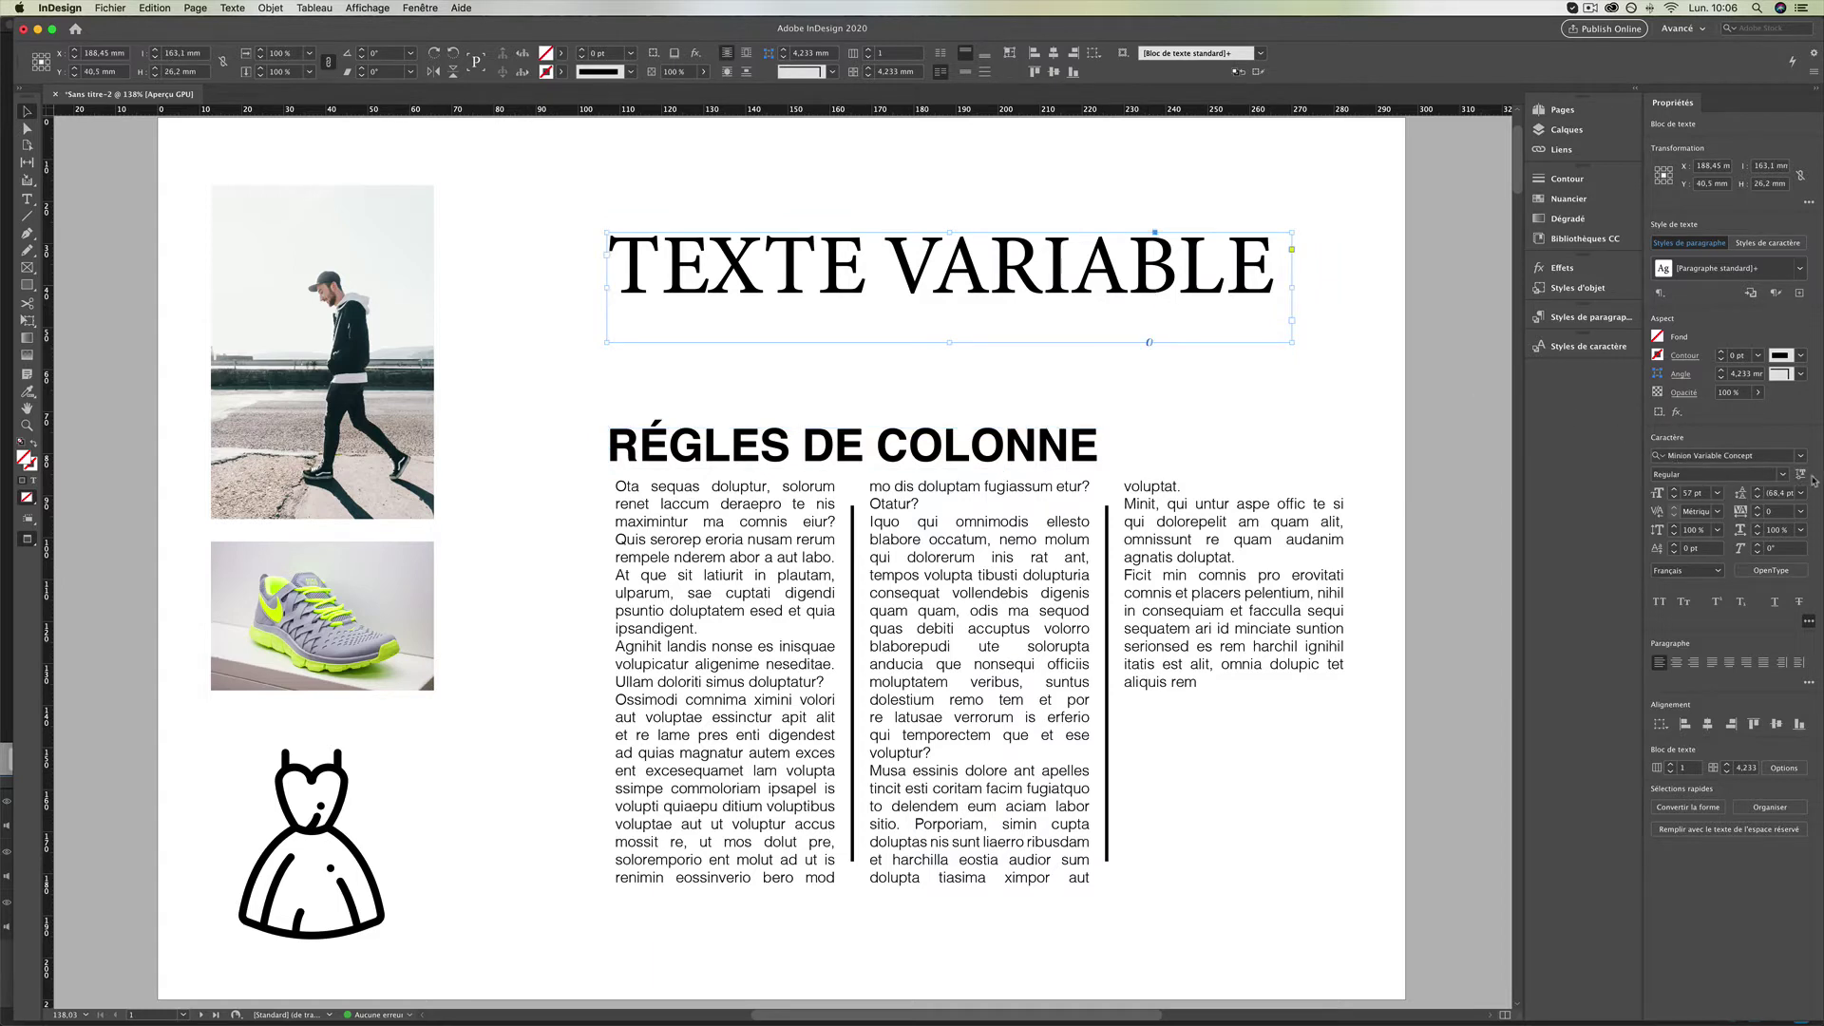
left_click(1069, 455)
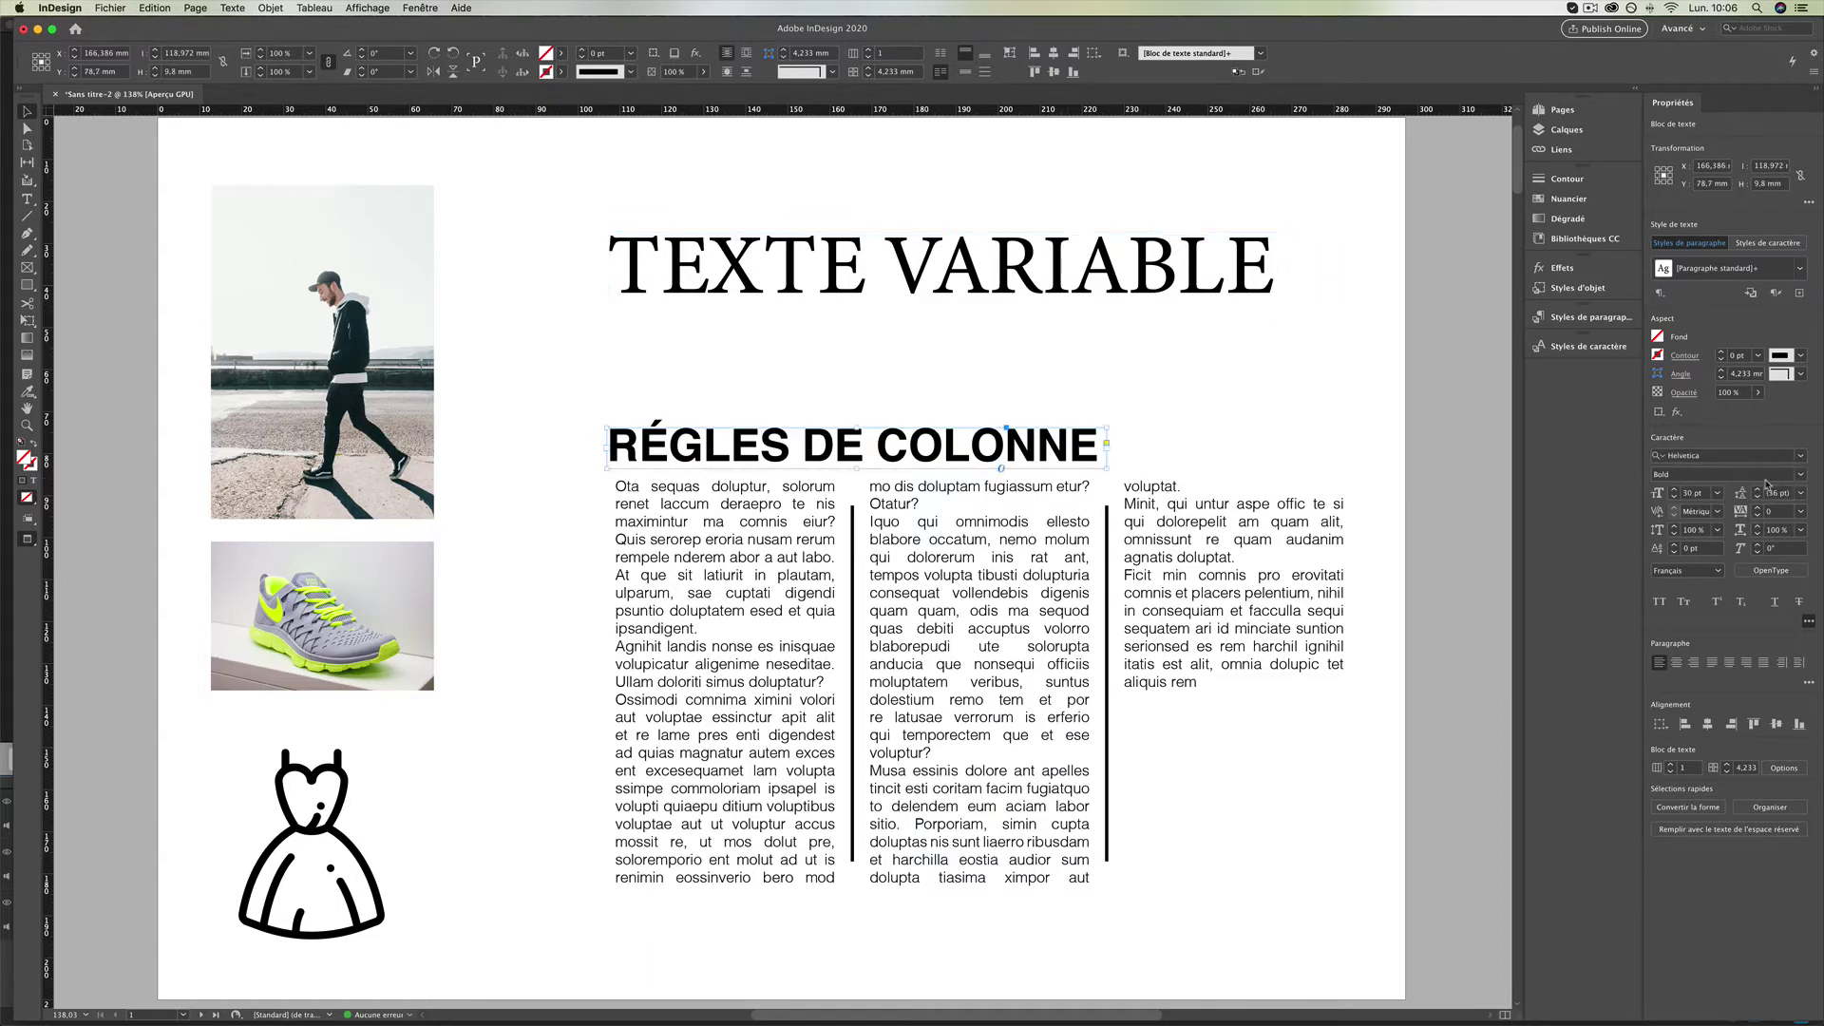
left_click(1704, 474)
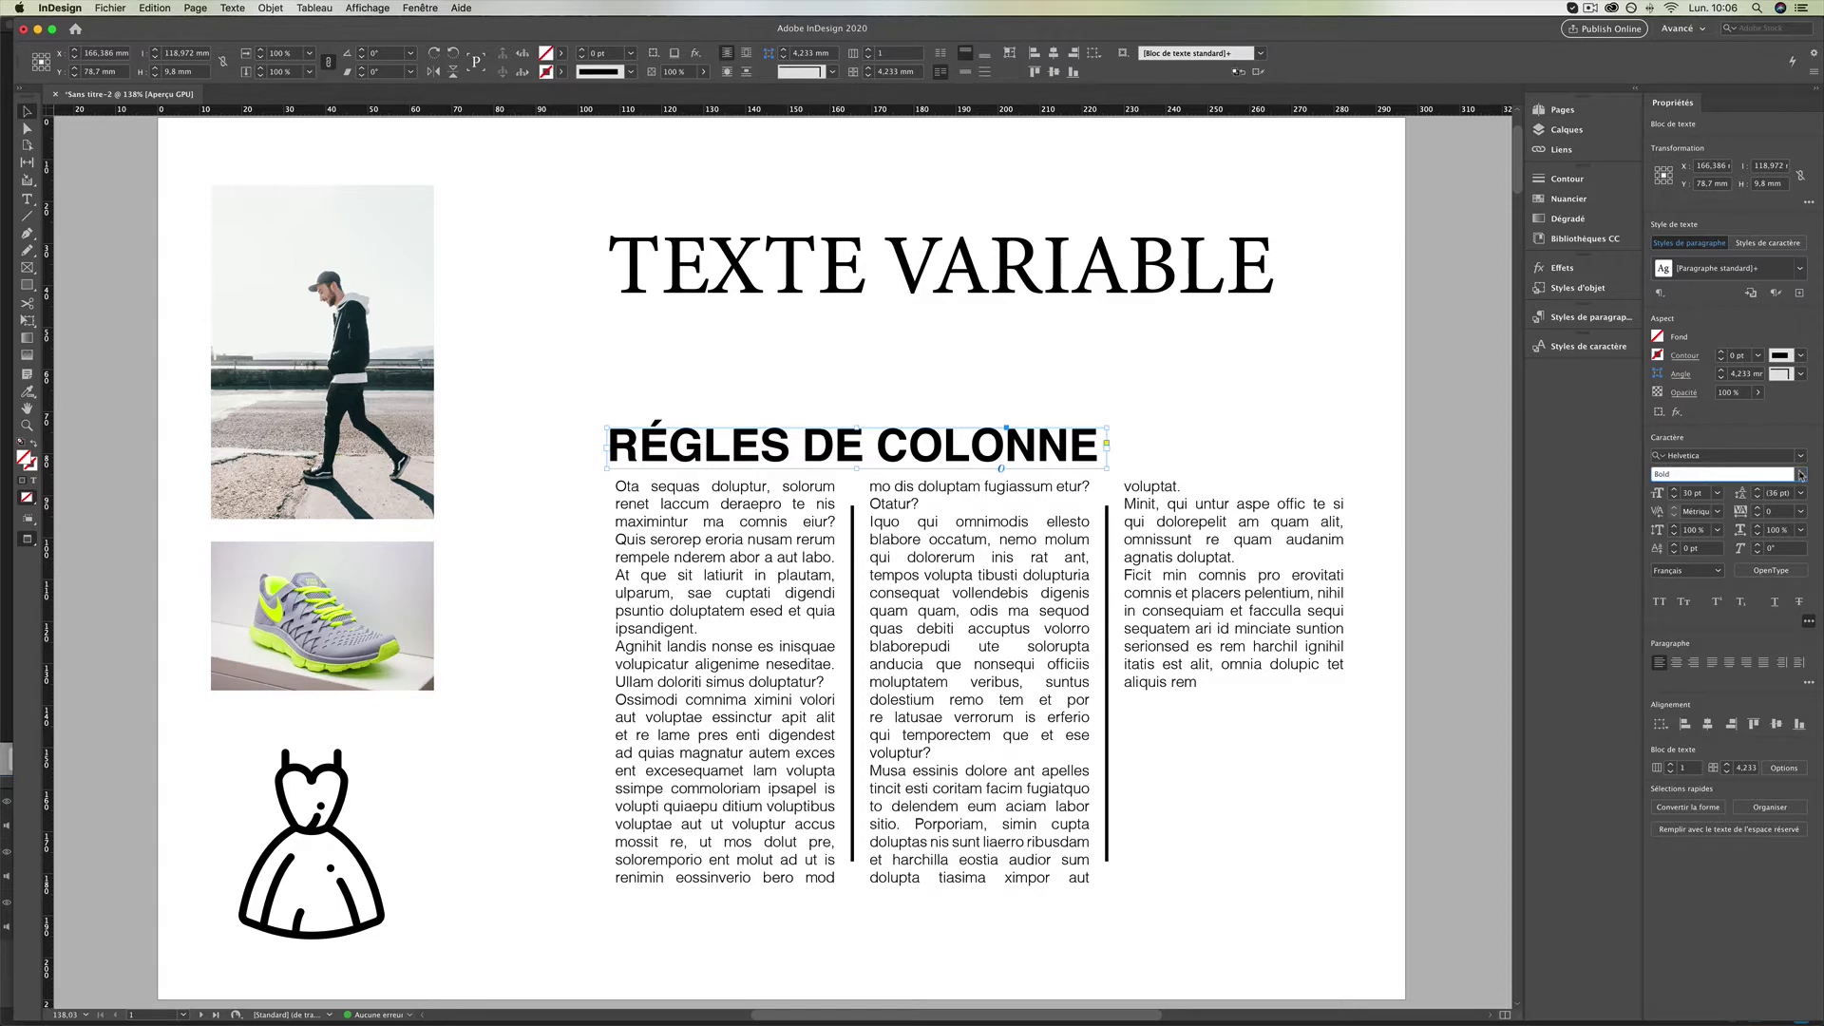
left_click(1801, 475)
left_click(1801, 475)
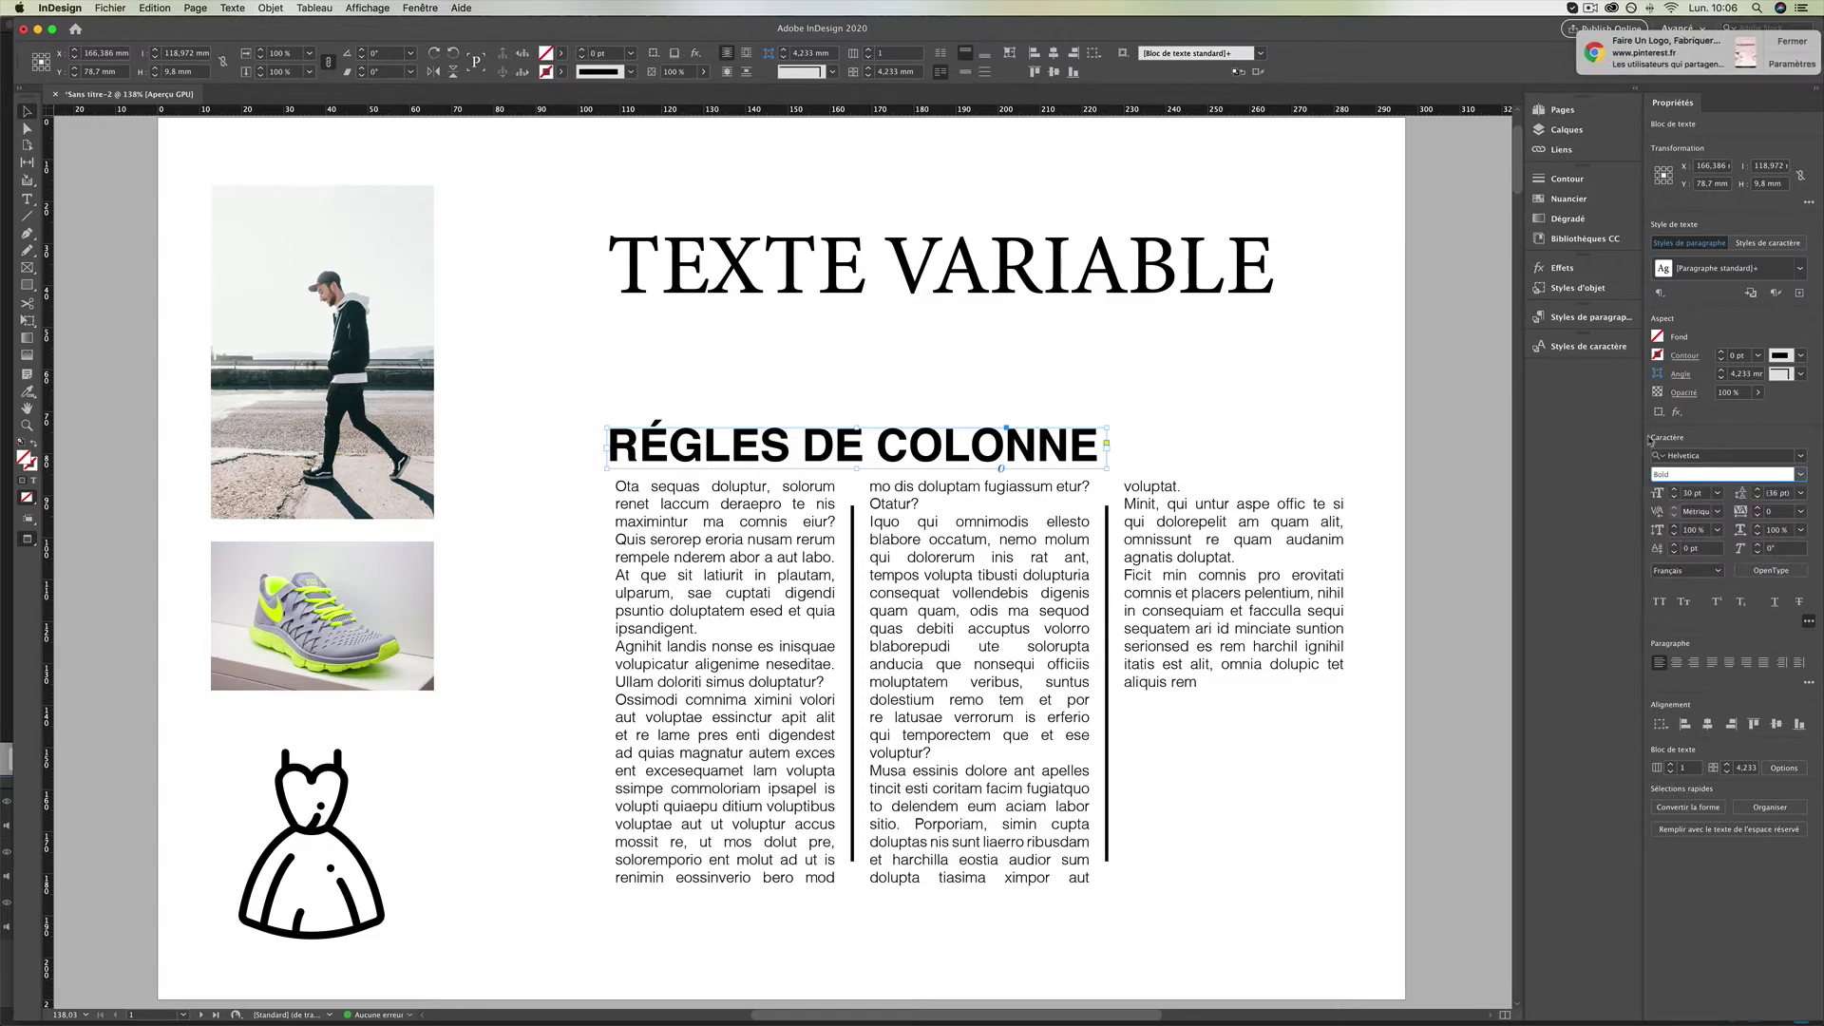
Adjust the weight and optical size of the TEXTE VARIABLE title with the variable font controls.
left_click(1263, 251)
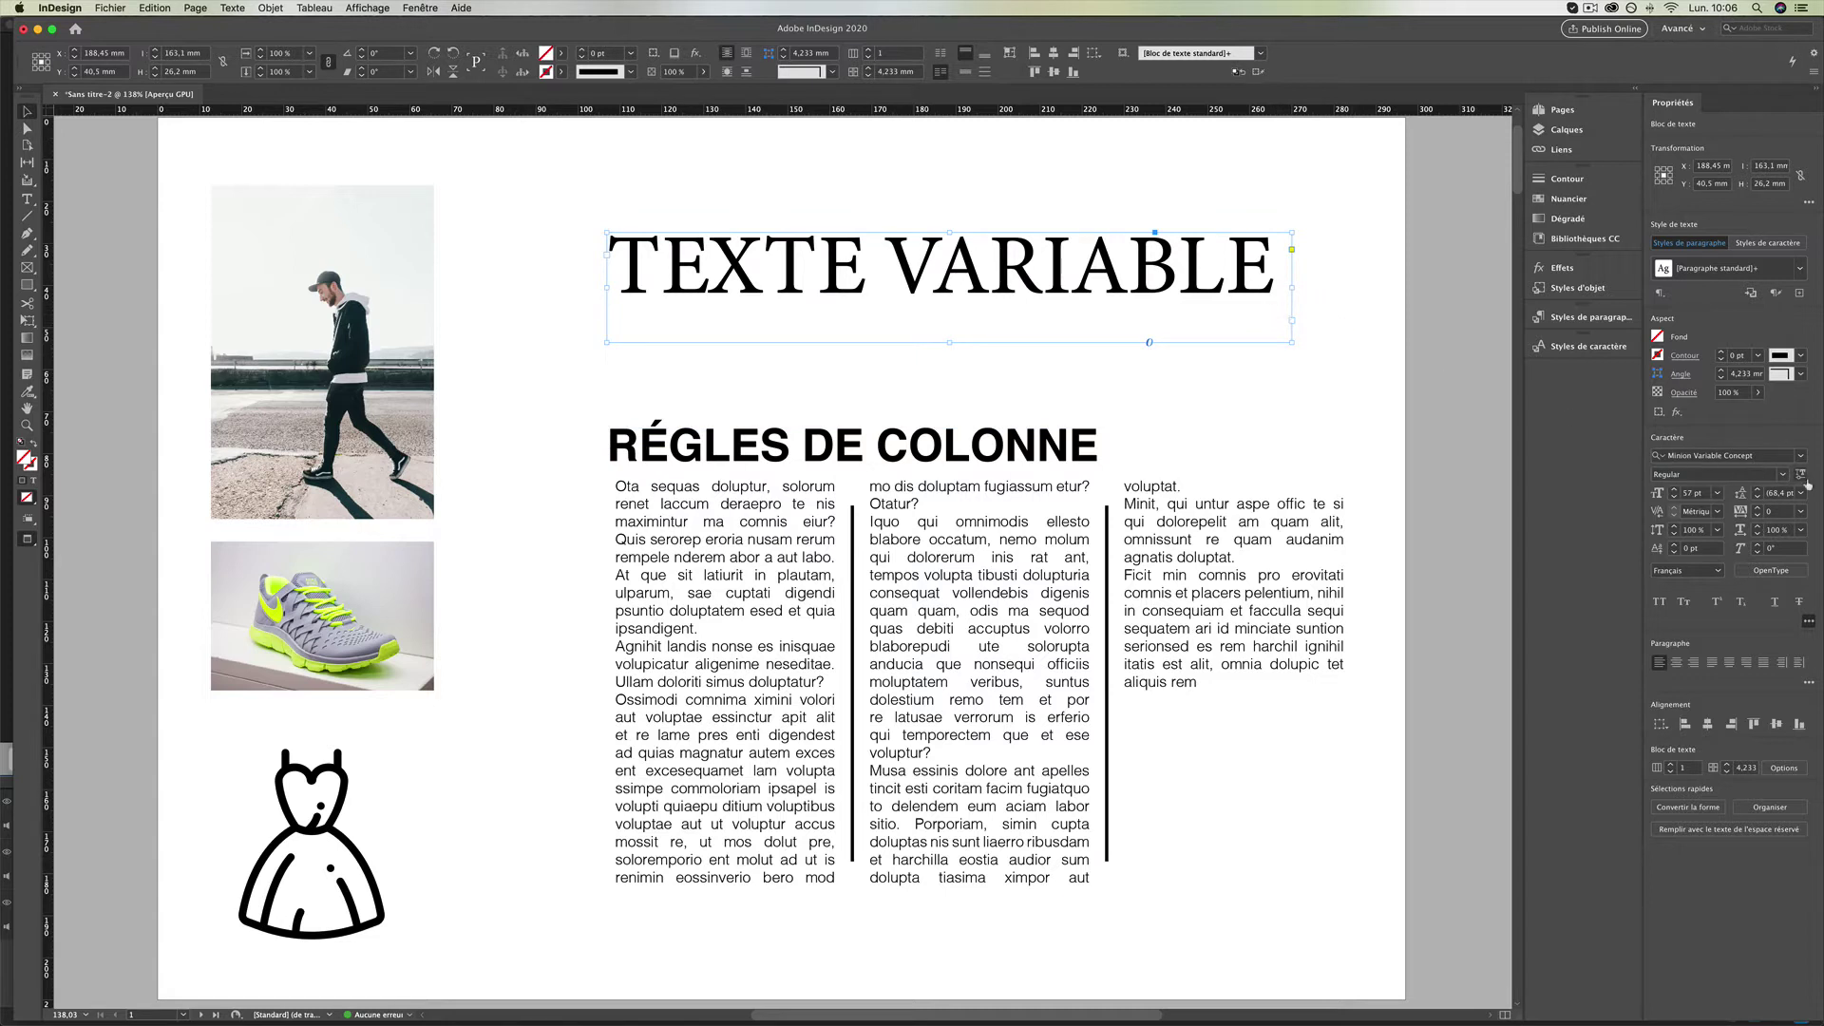
left_click(1800, 475)
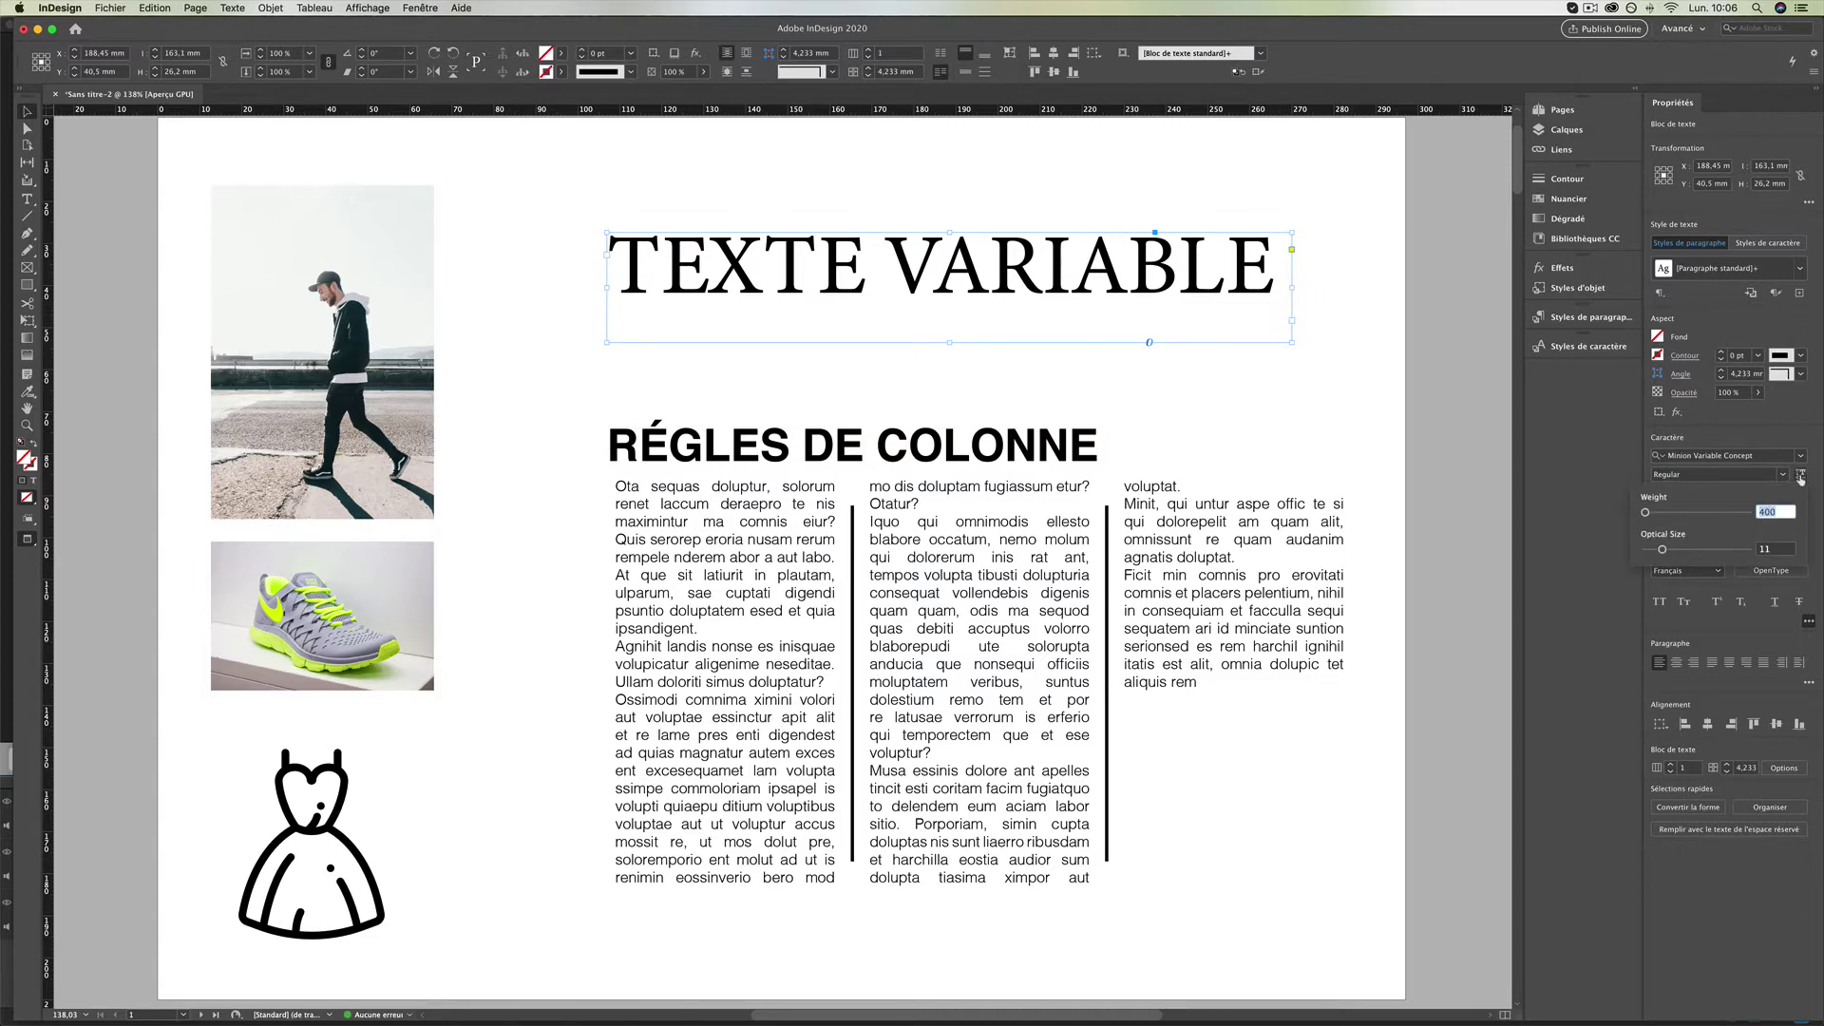
left_click_drag(1645, 513, 1695, 551)
left_click(1783, 473)
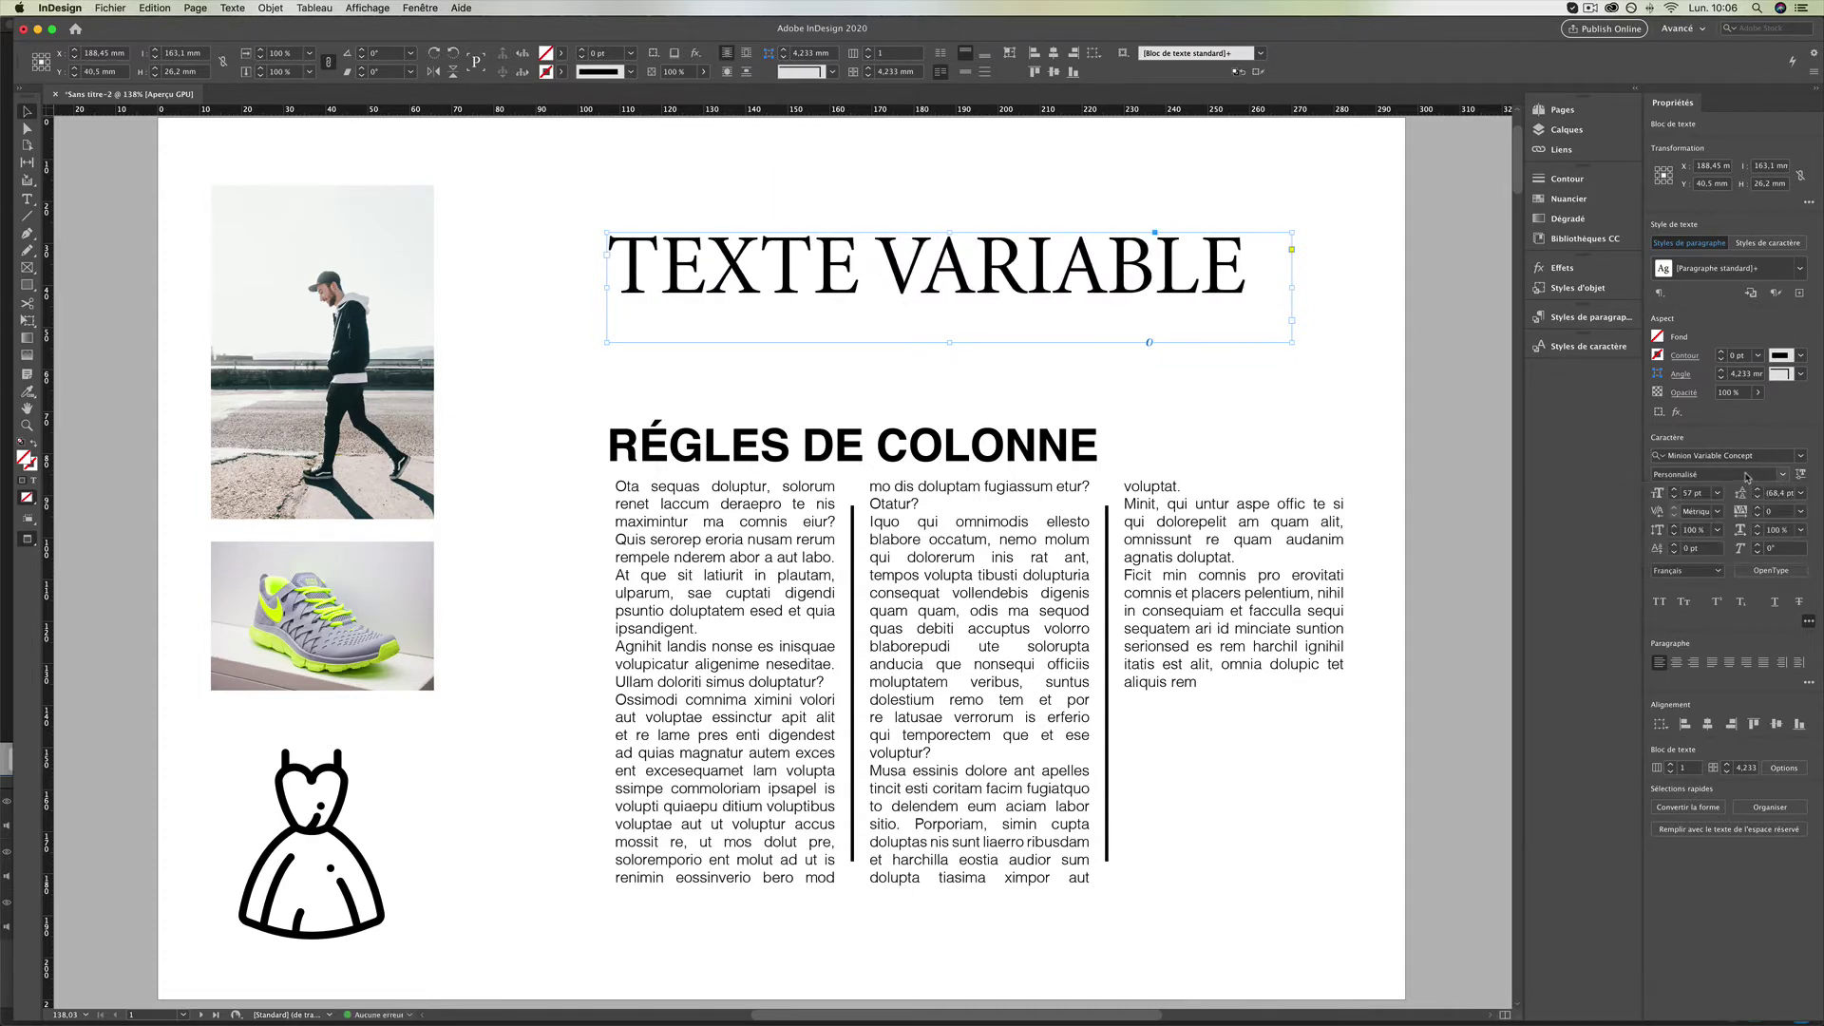
Set the TEXTE VARIABLE title's font size to 29 pt and make its variable font weight heavier.
left_click(1673, 497)
left_click(1674, 489)
left_click(1673, 489)
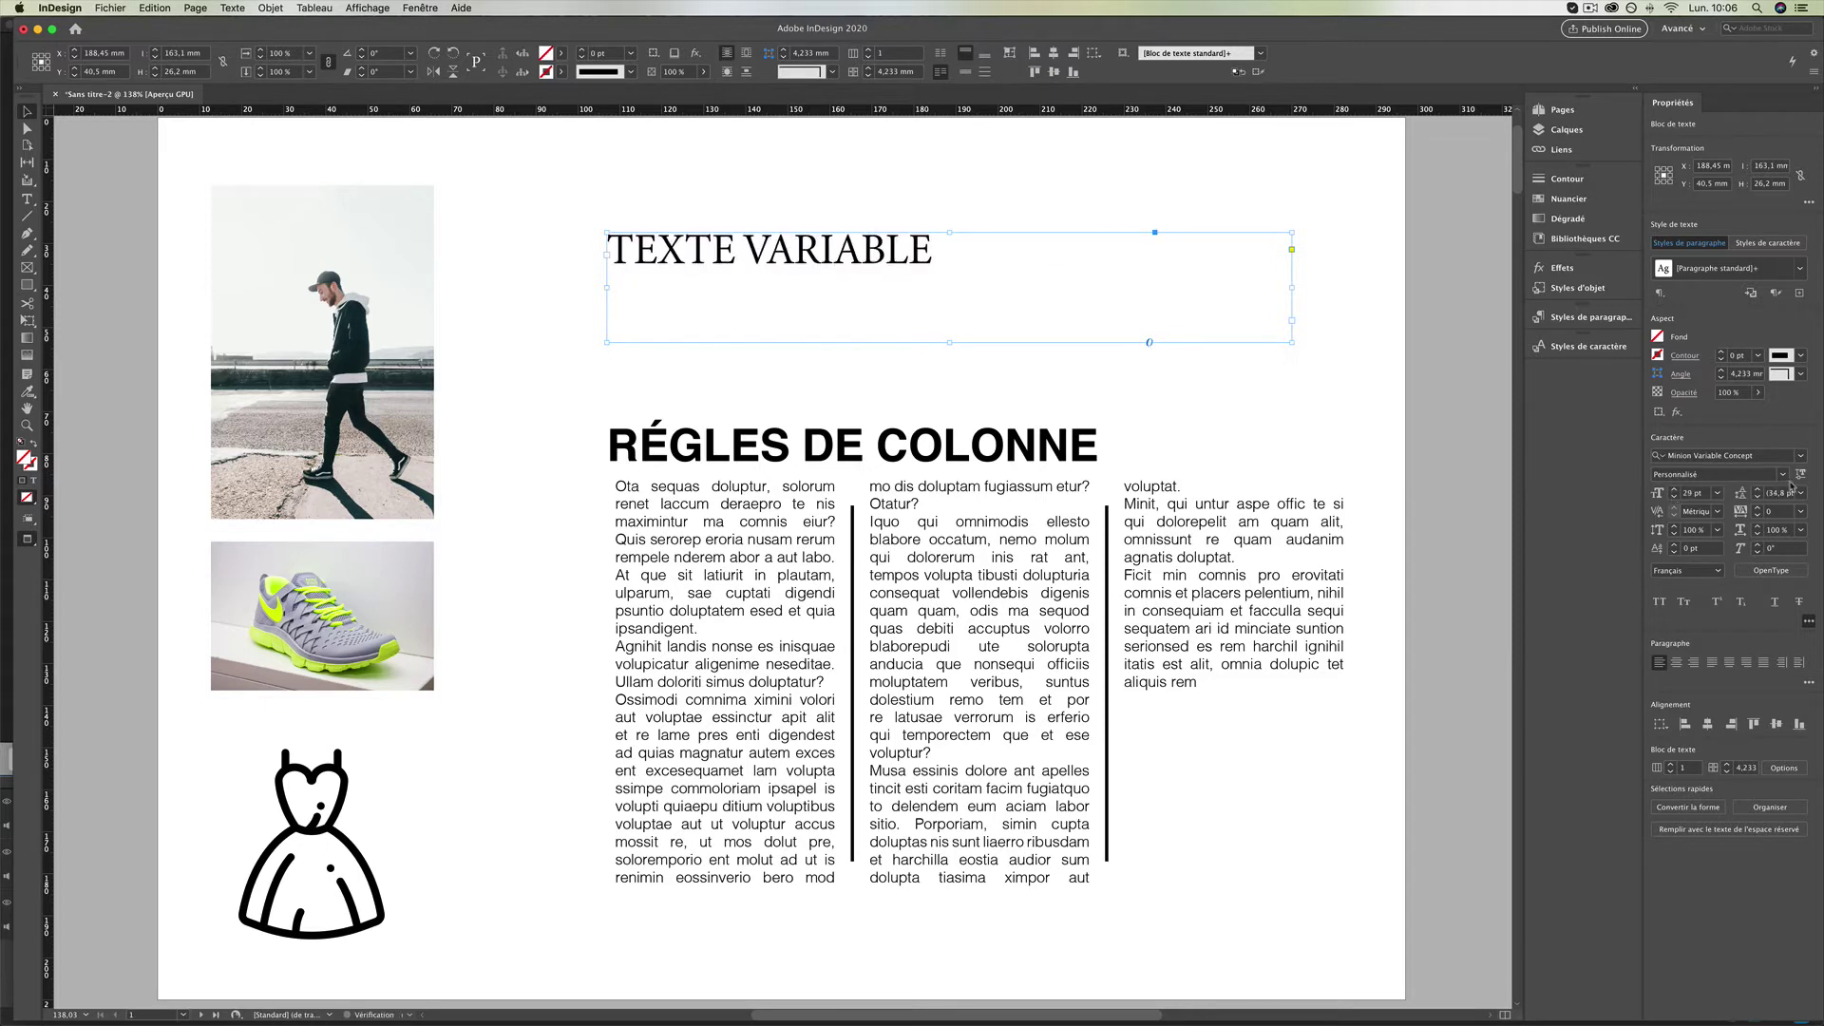
left_click(1800, 473)
left_click_drag(1652, 513, 1672, 548)
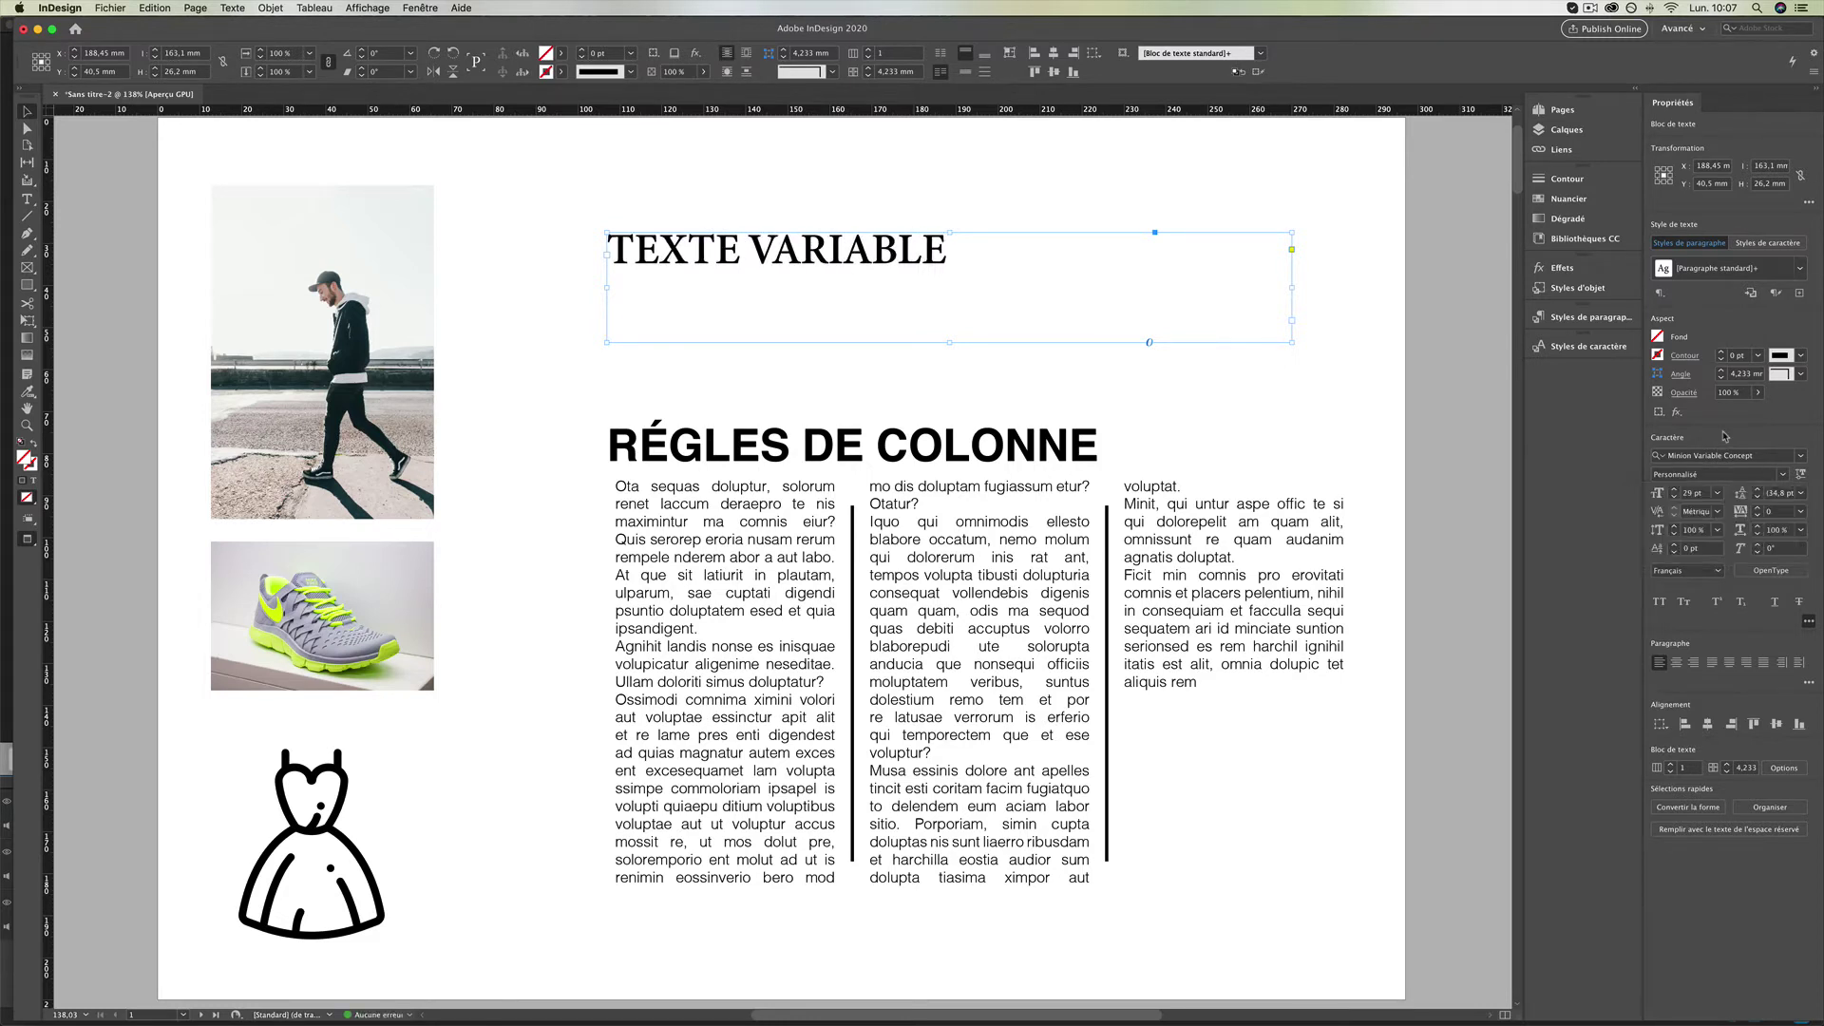
Browse the fonts available for the title, look for fonts similar to Acumin Variable Concept, and return to the full font list.
left_click(1799, 456)
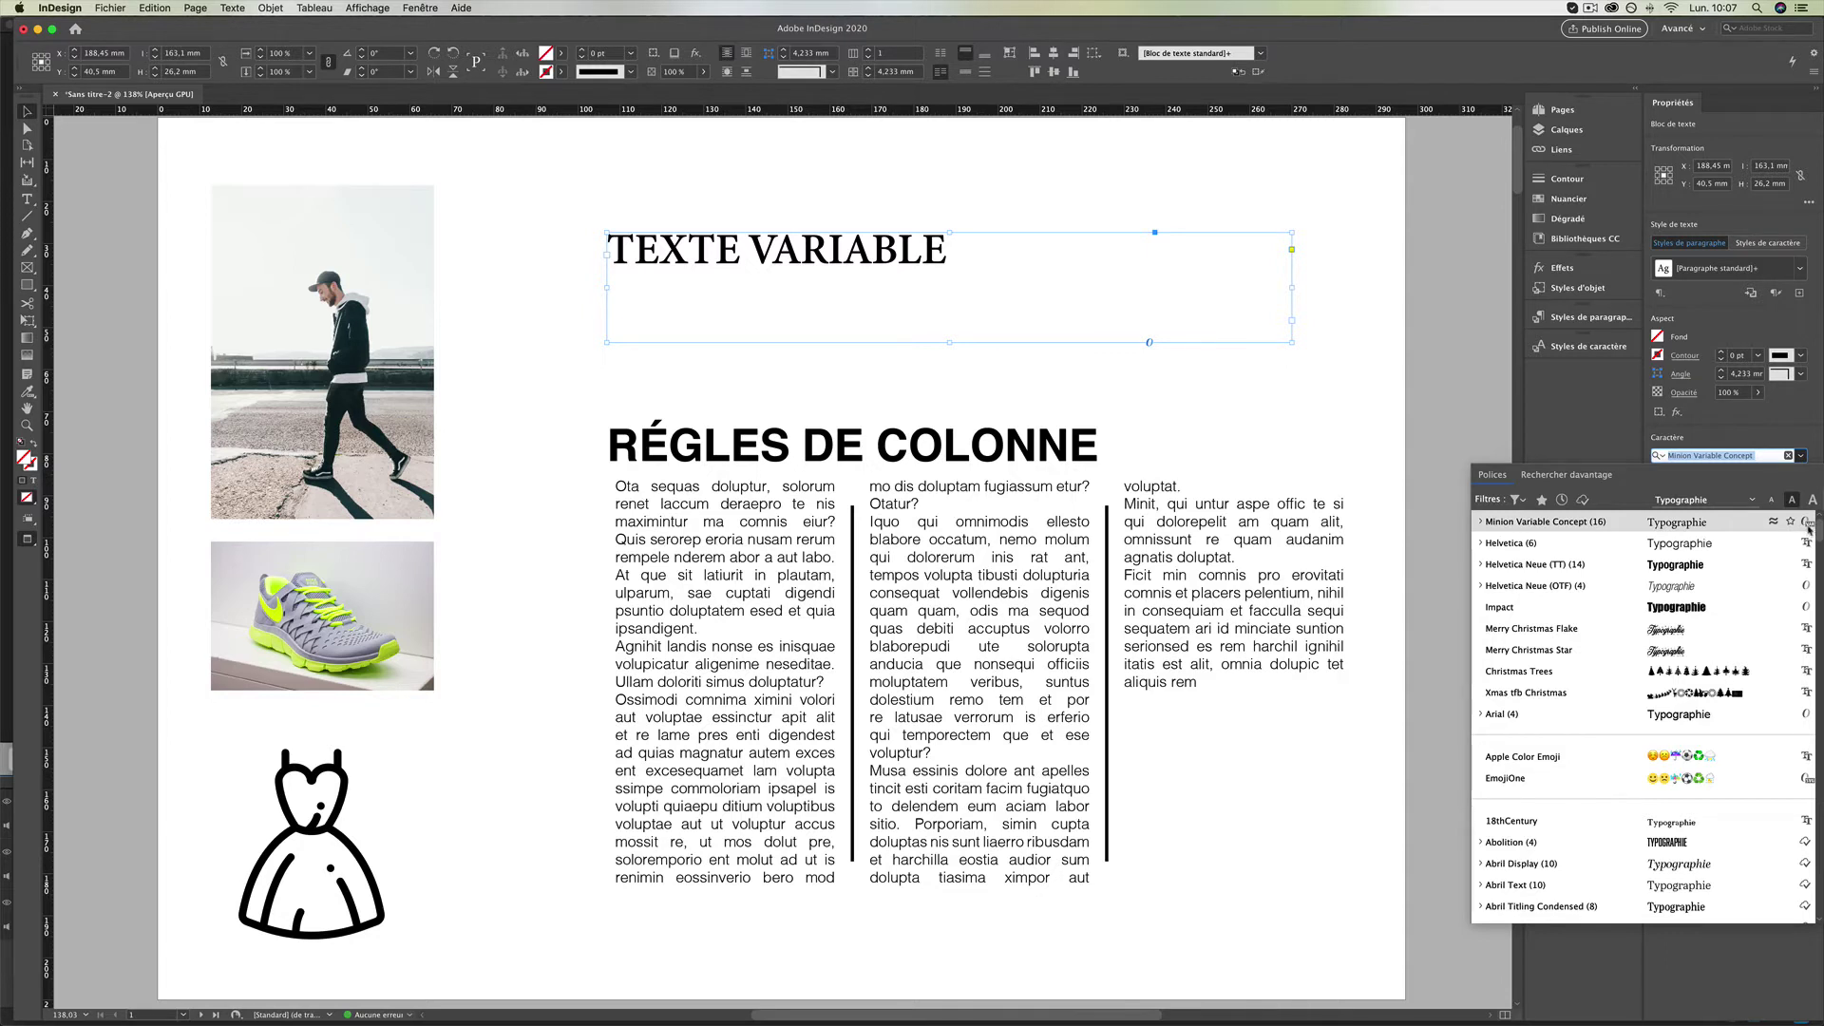
scroll(1786, 608, "down", 5)
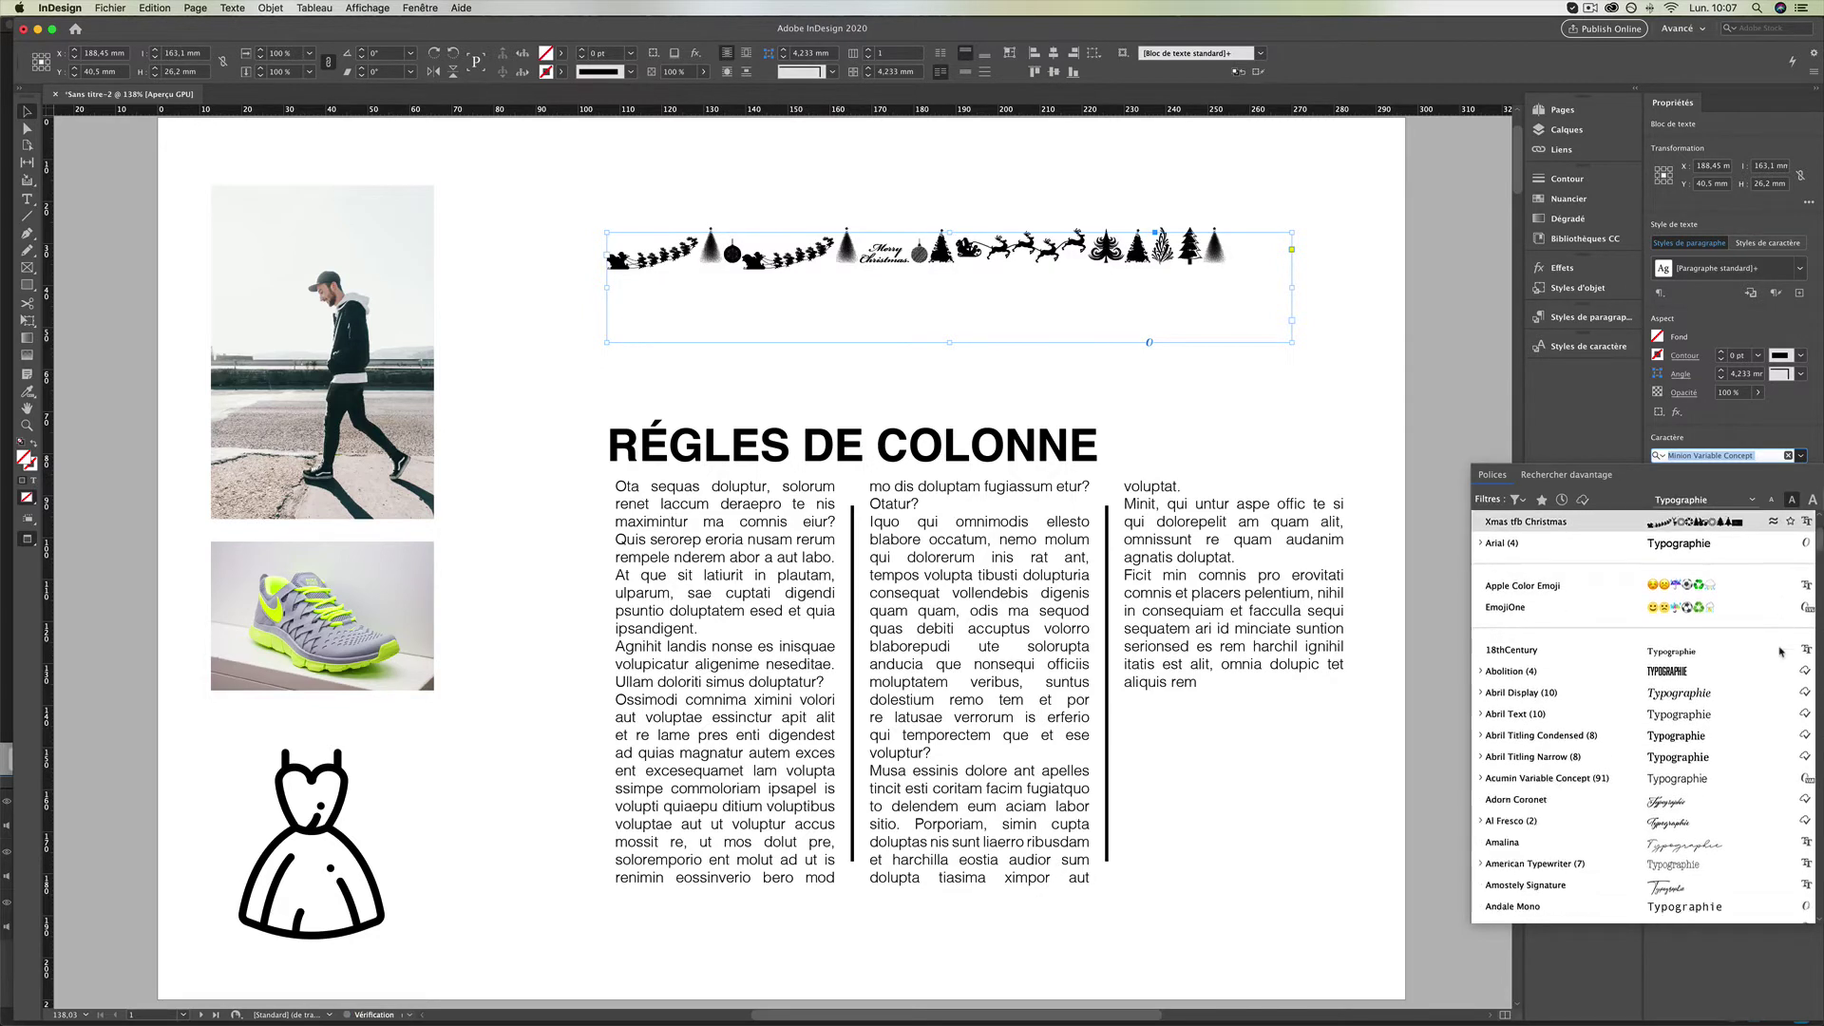
scroll(1779, 654, "down", 2)
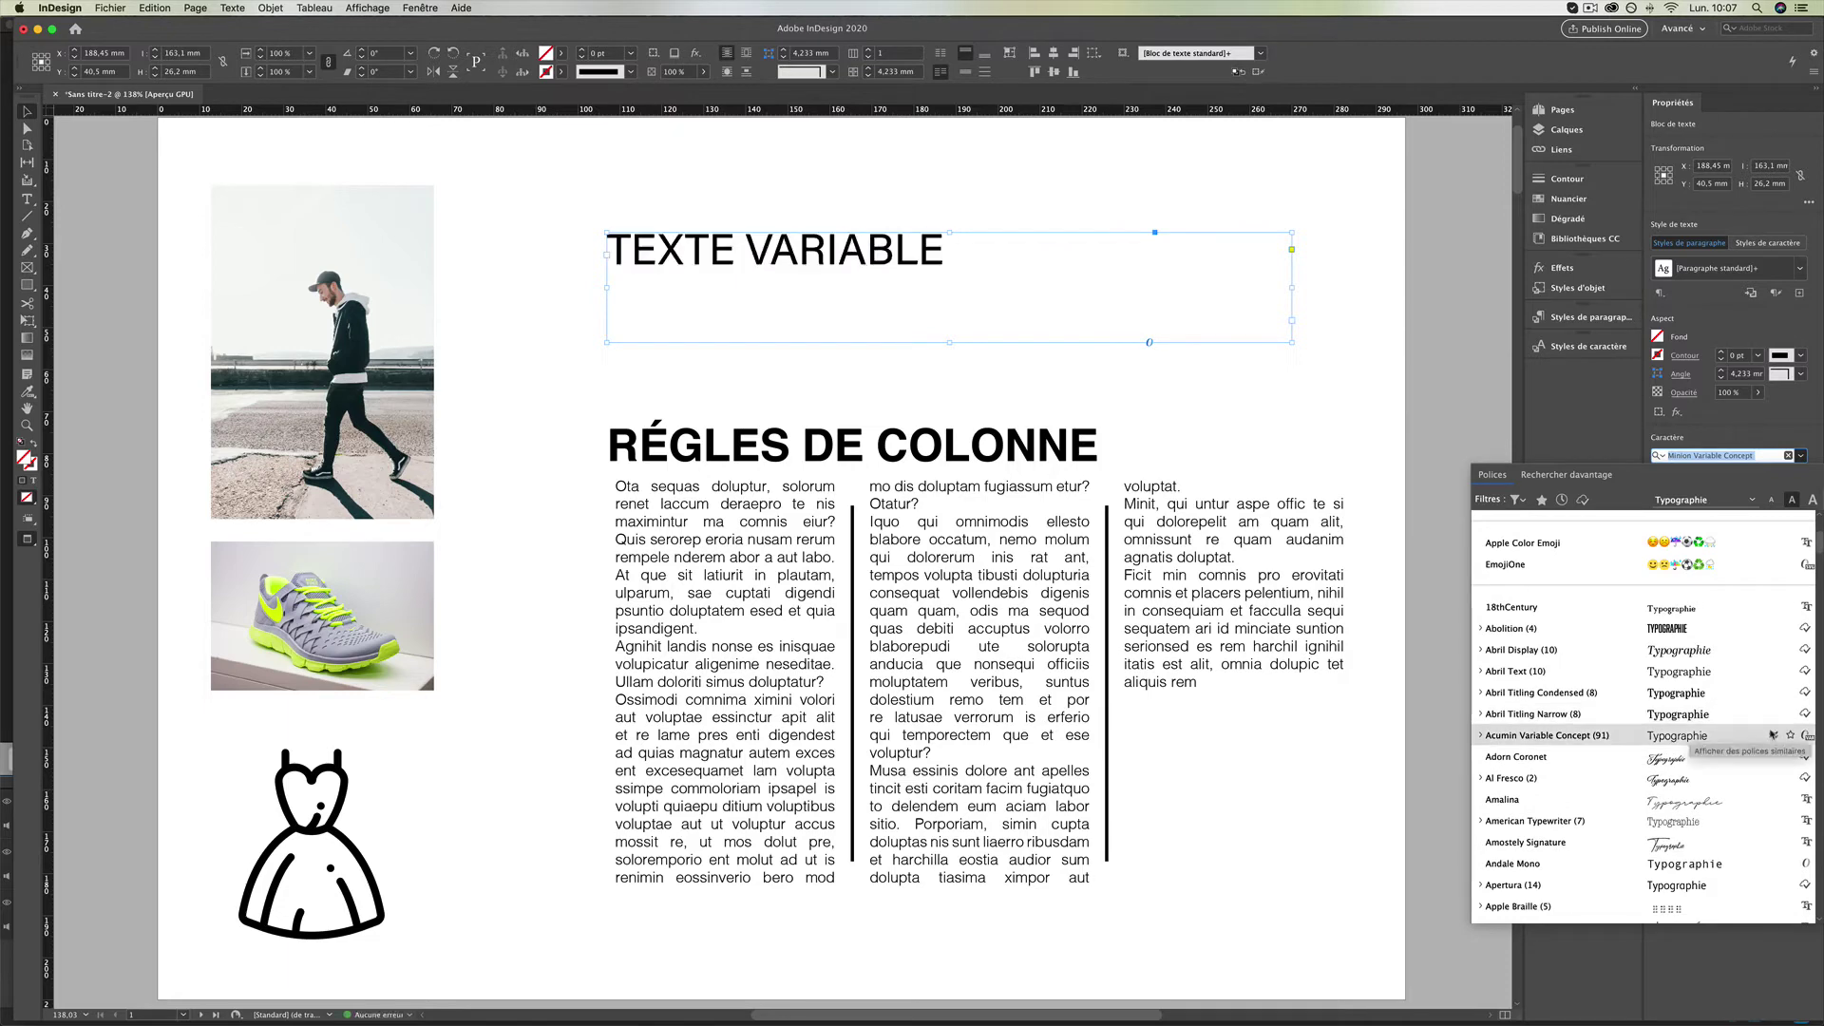
left_click(1771, 733)
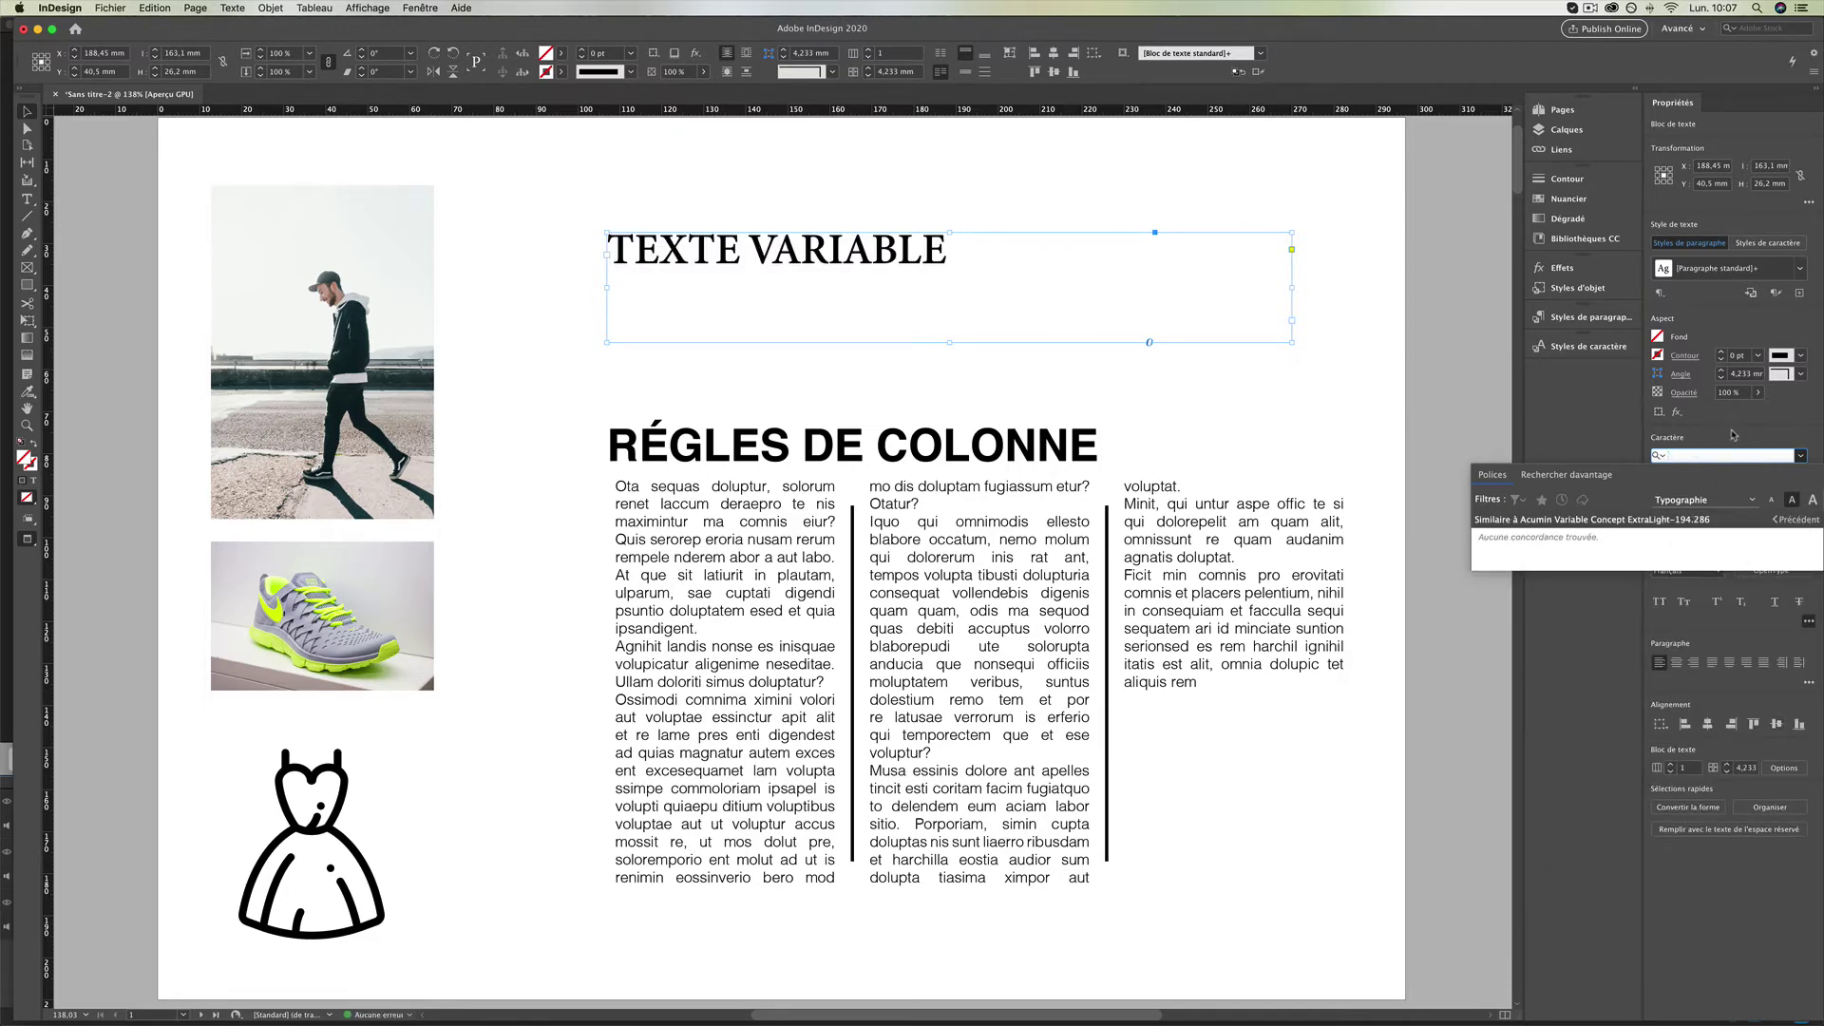
left_click(1798, 520)
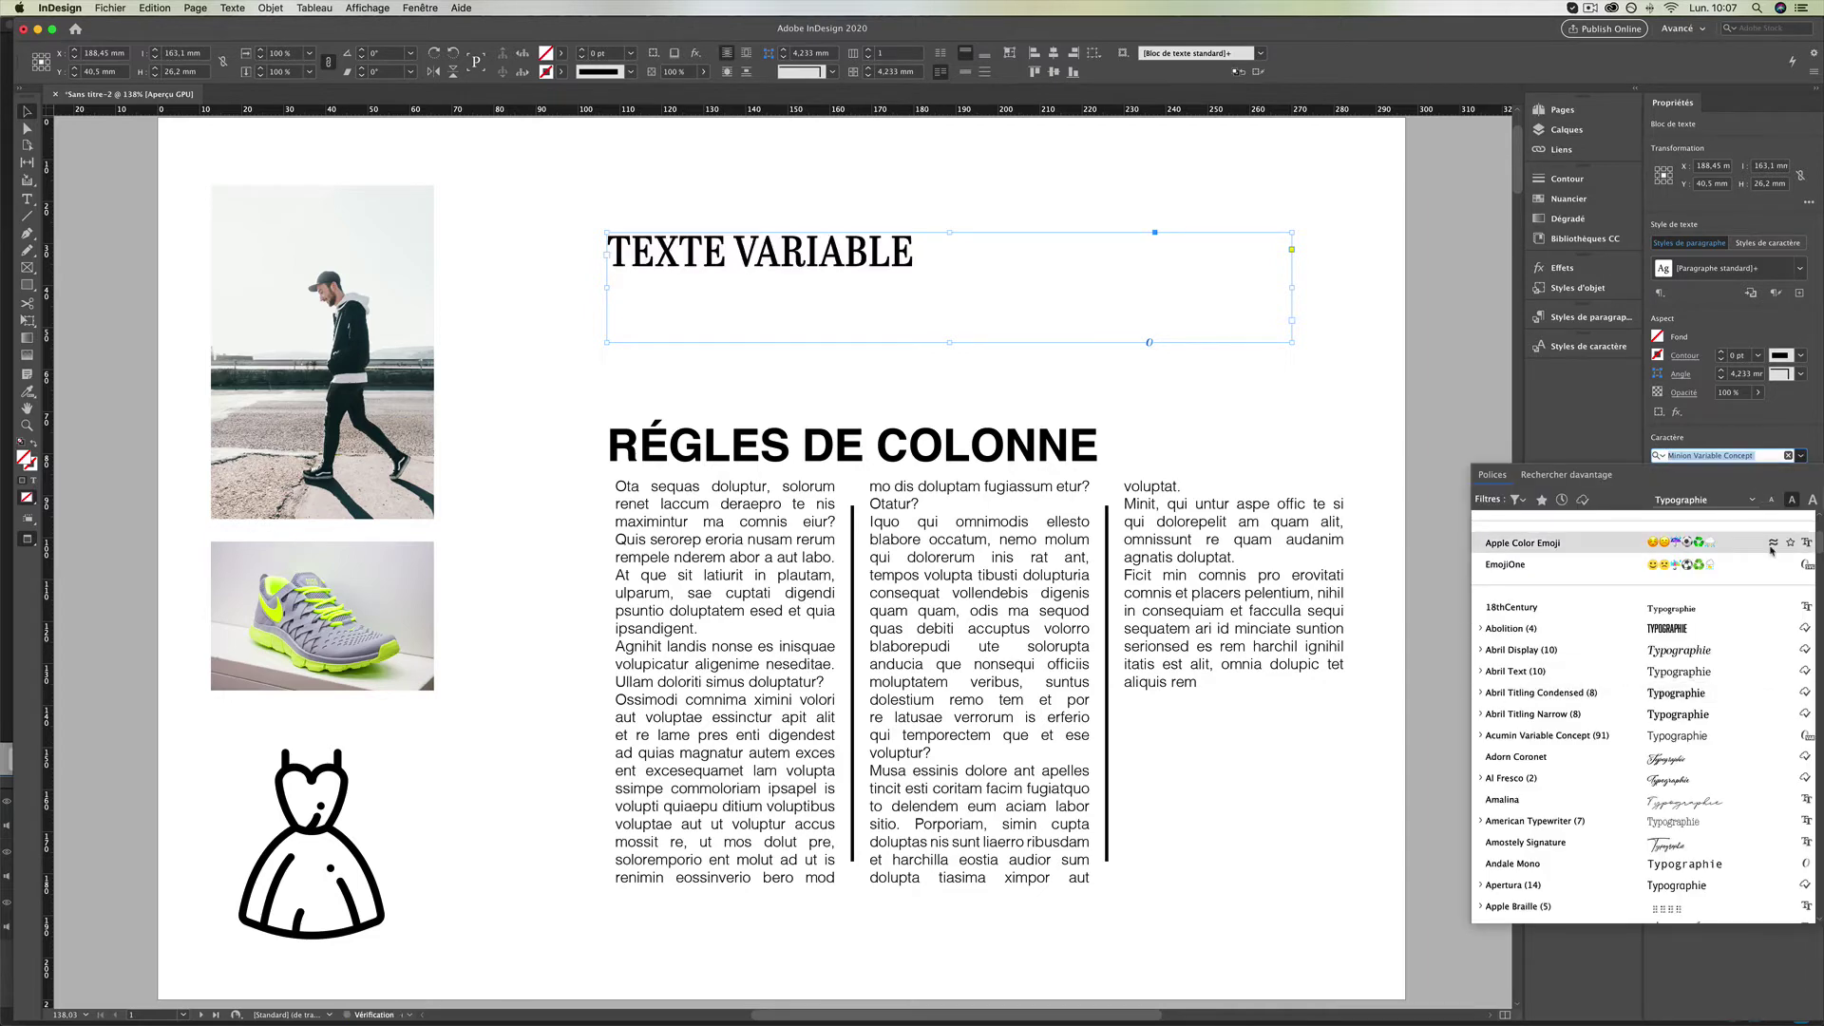
Browse further through the font list and choose Minion Variable Concept for the title.
scroll(1738, 753, "down", 5)
scroll(1736, 753, "down", 10)
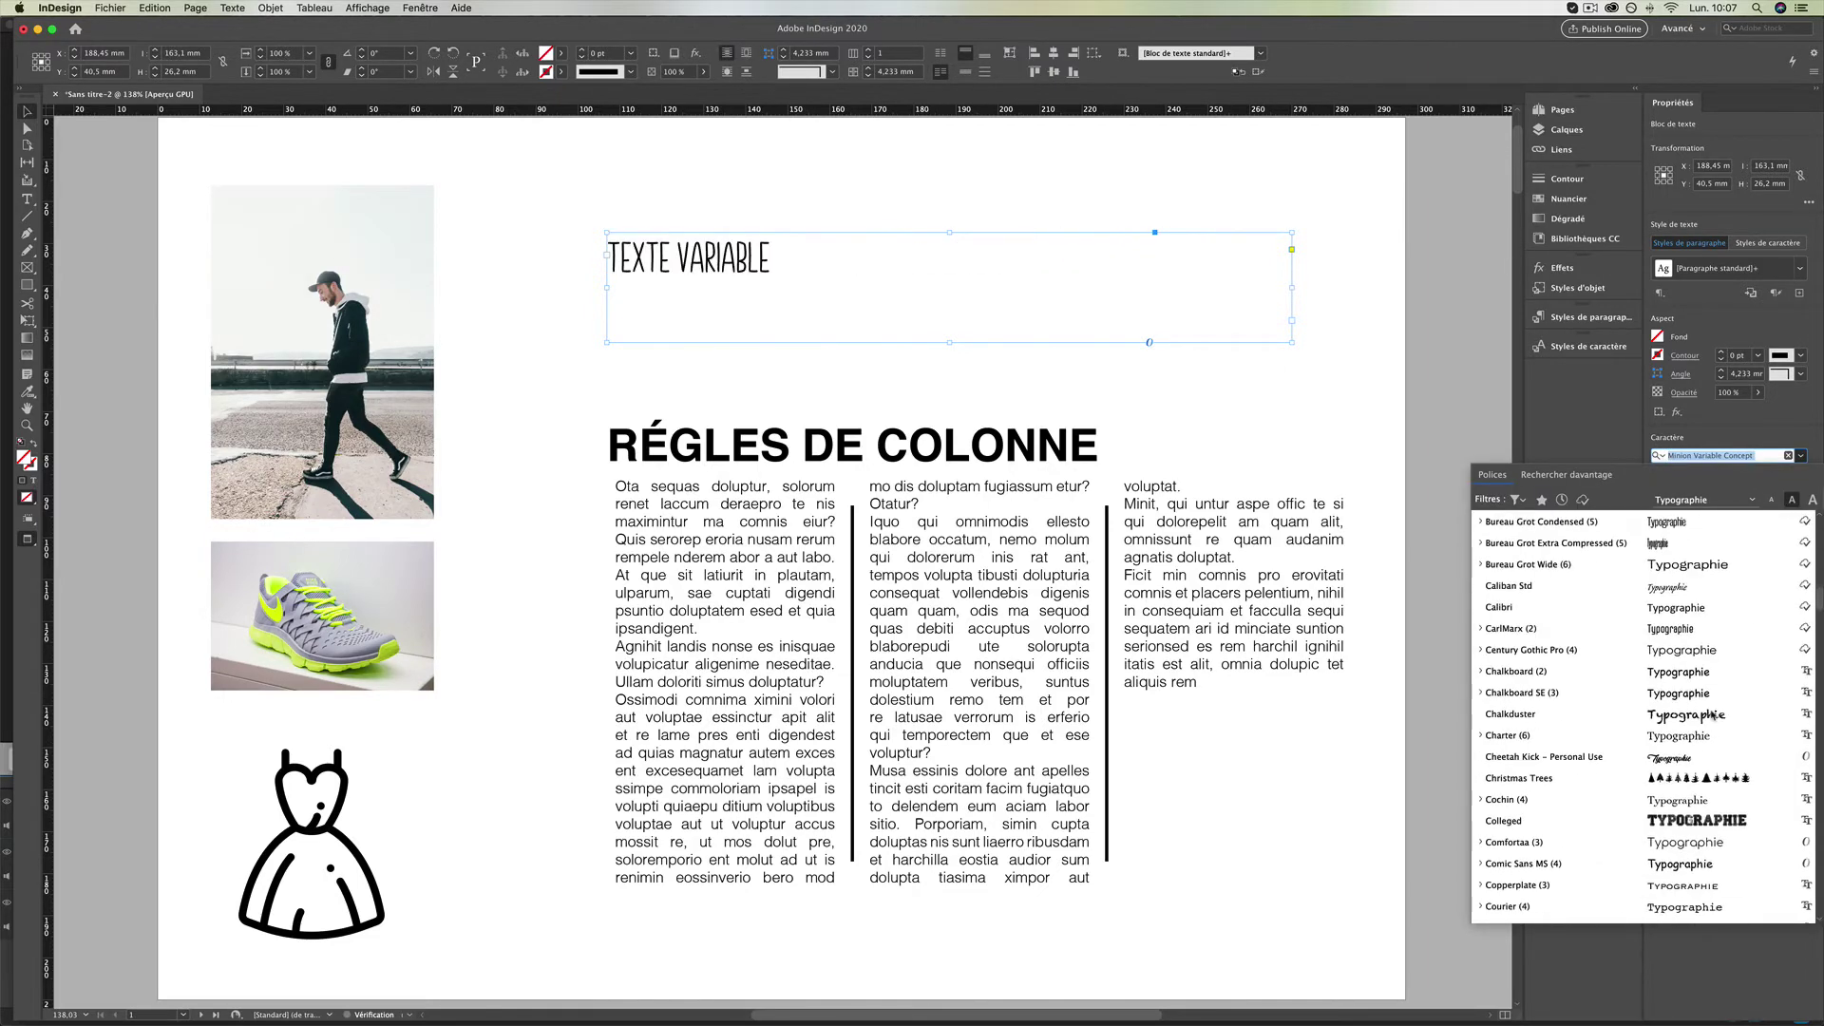
scroll(1711, 714, "down", 10)
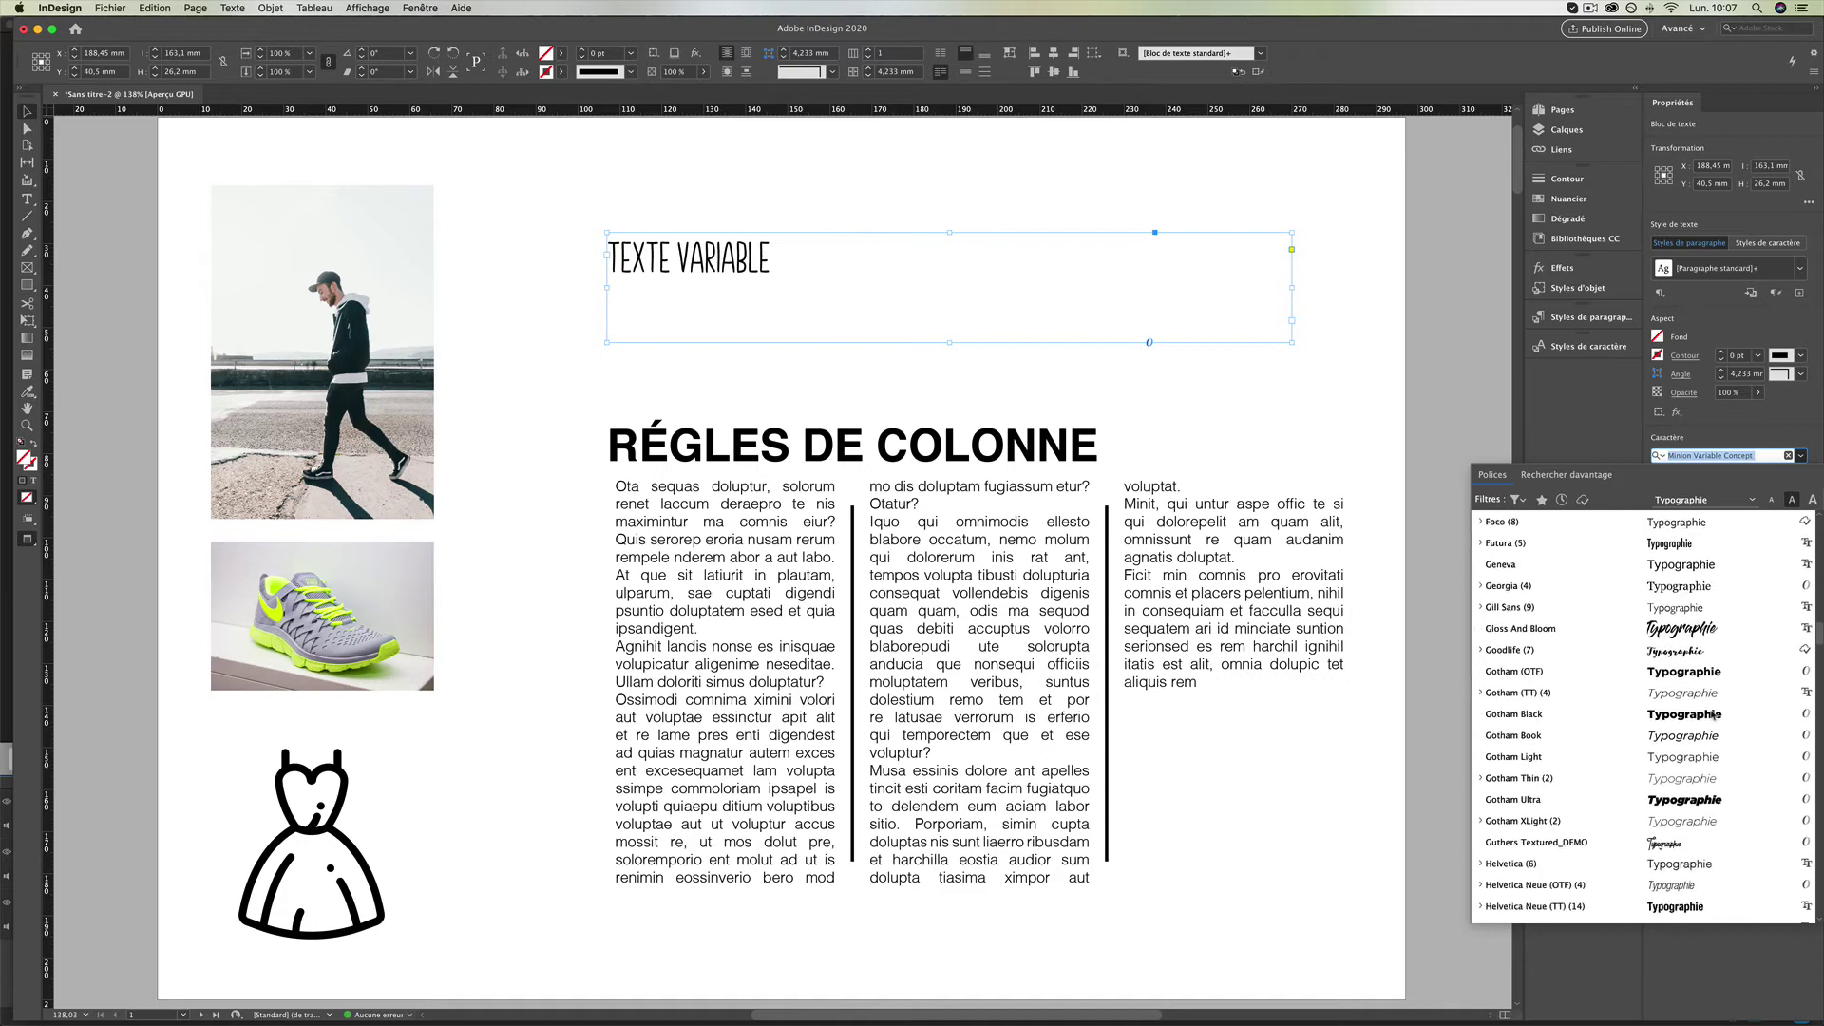
scroll(1712, 714, "down", 3)
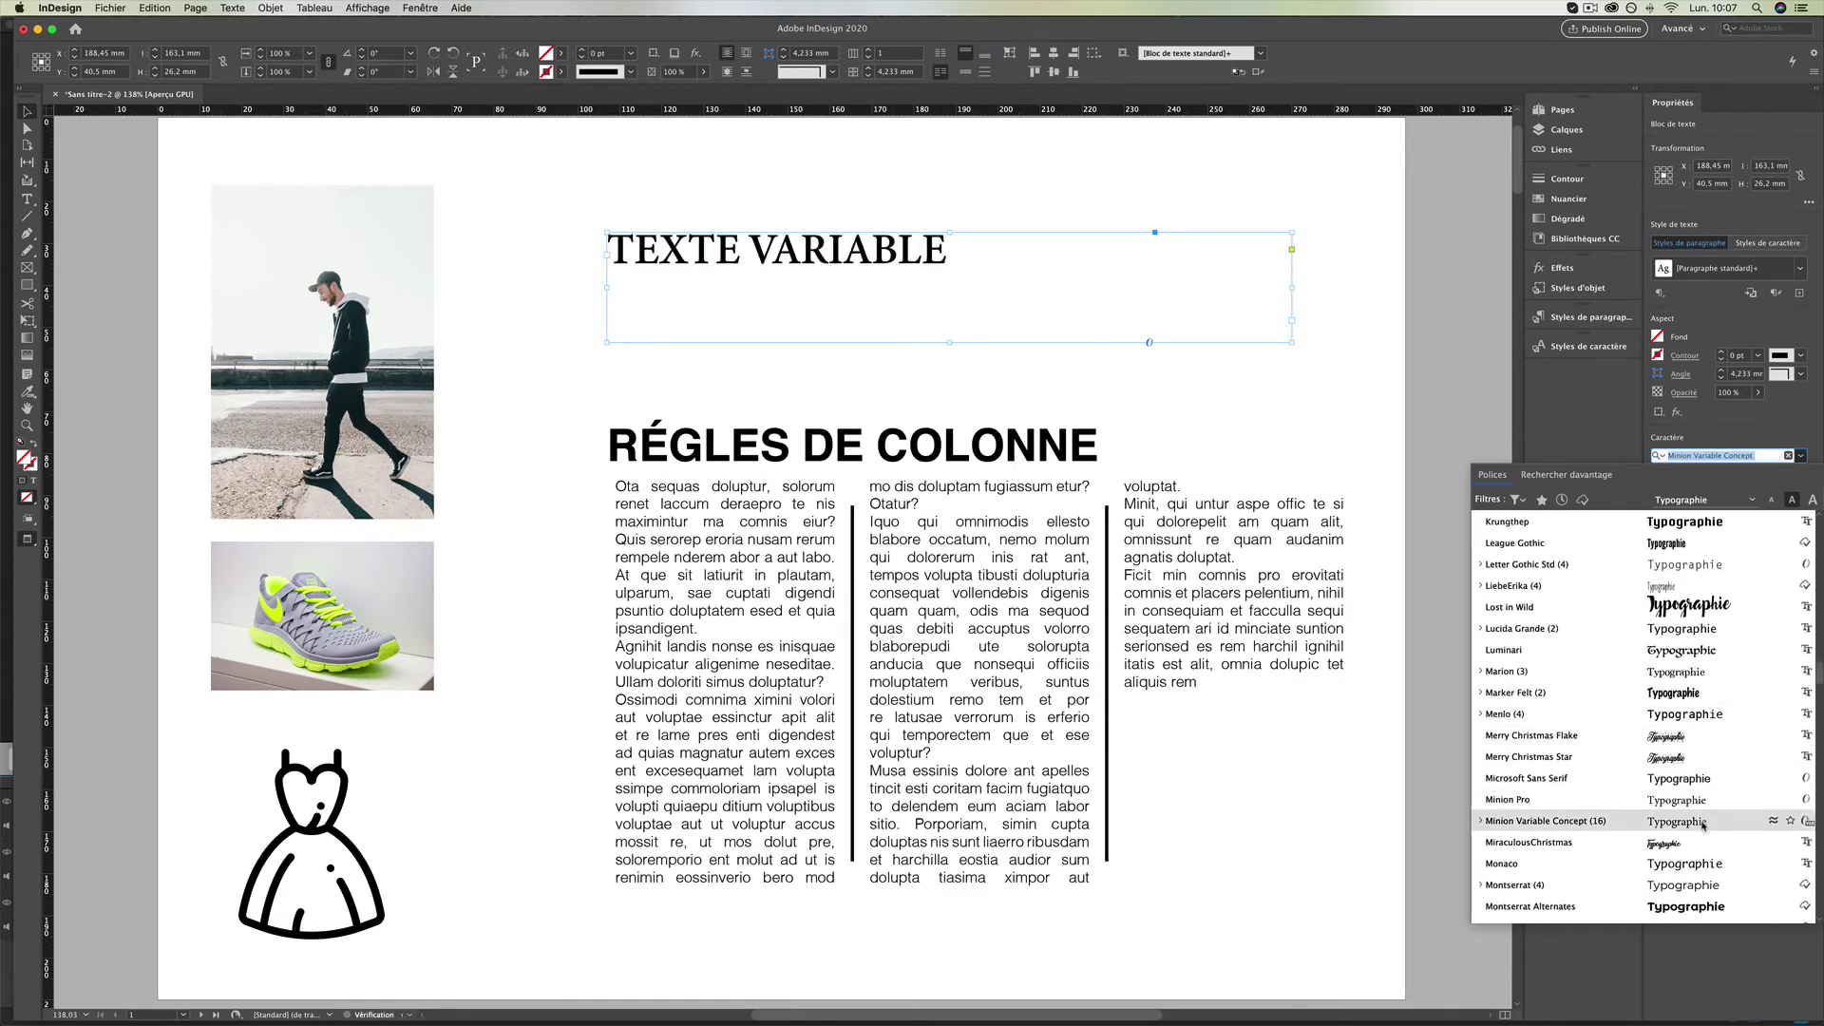
left_click(1702, 823)
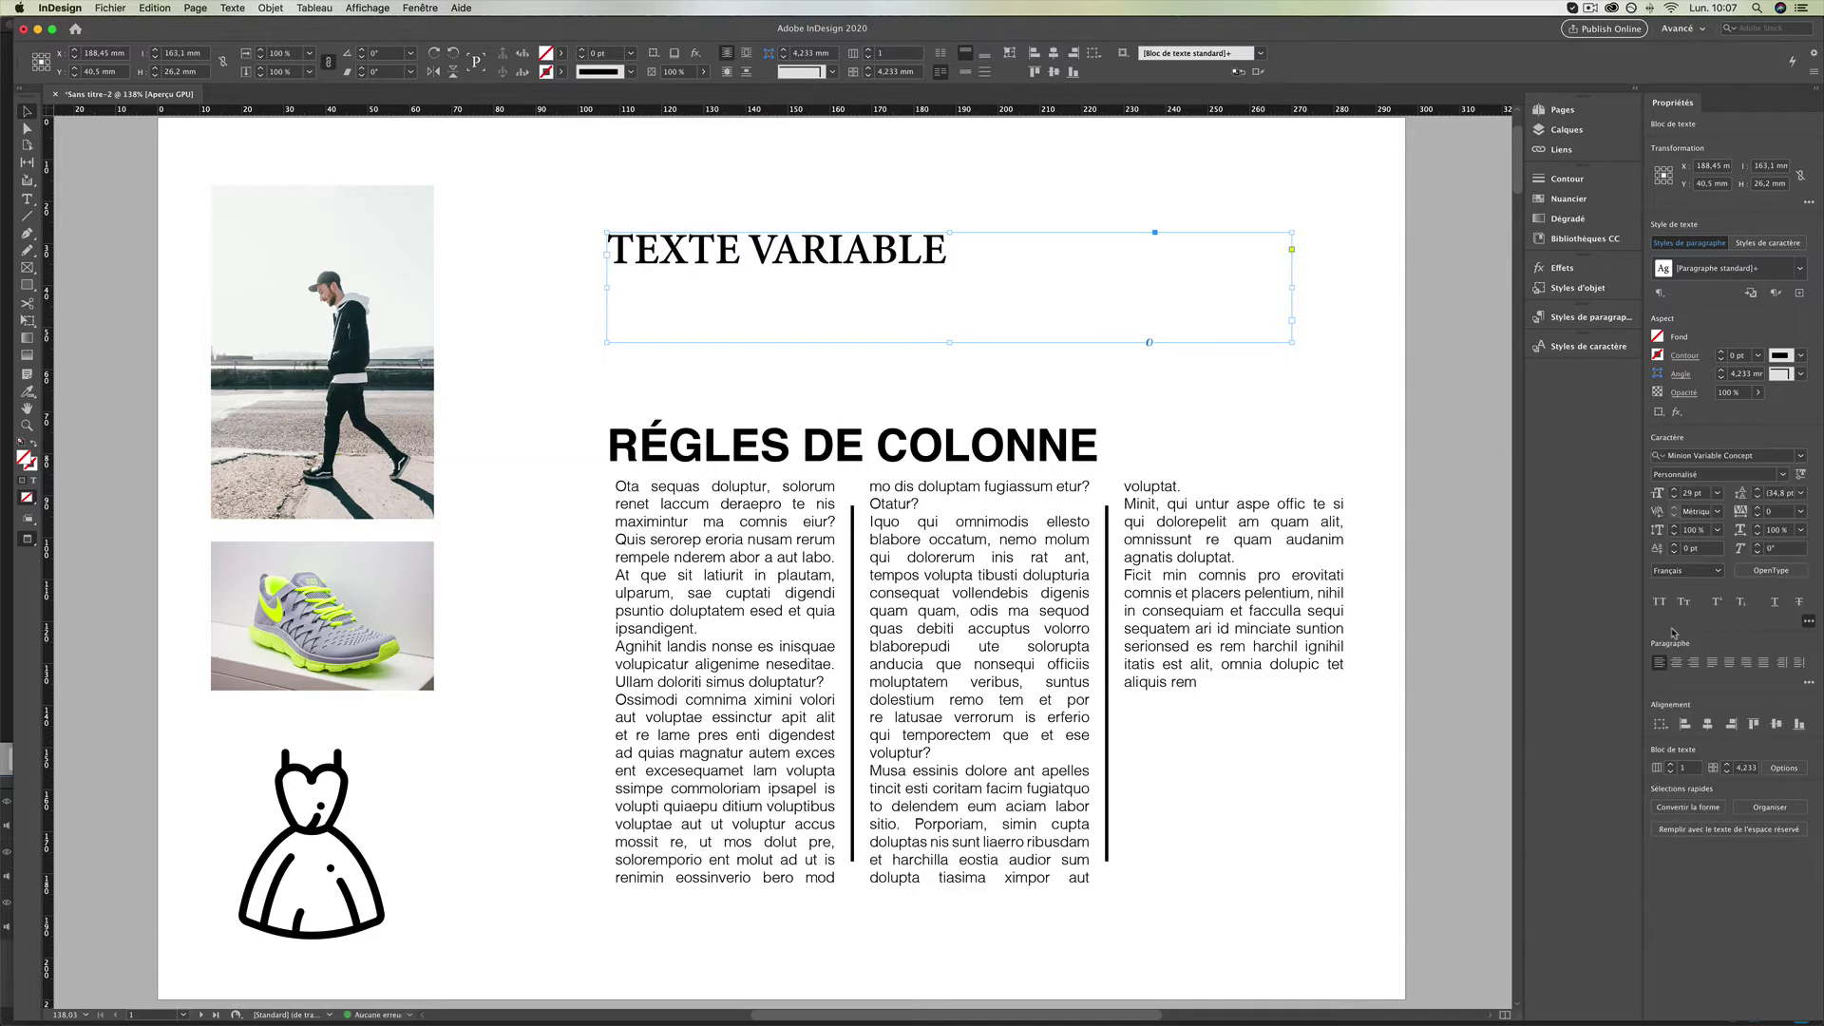
Apply the Source Sans Variable font to the TEXTE VARIABLE title and set its weight to about 676.
left_click(1800, 455)
scroll(1722, 662, "down", 15)
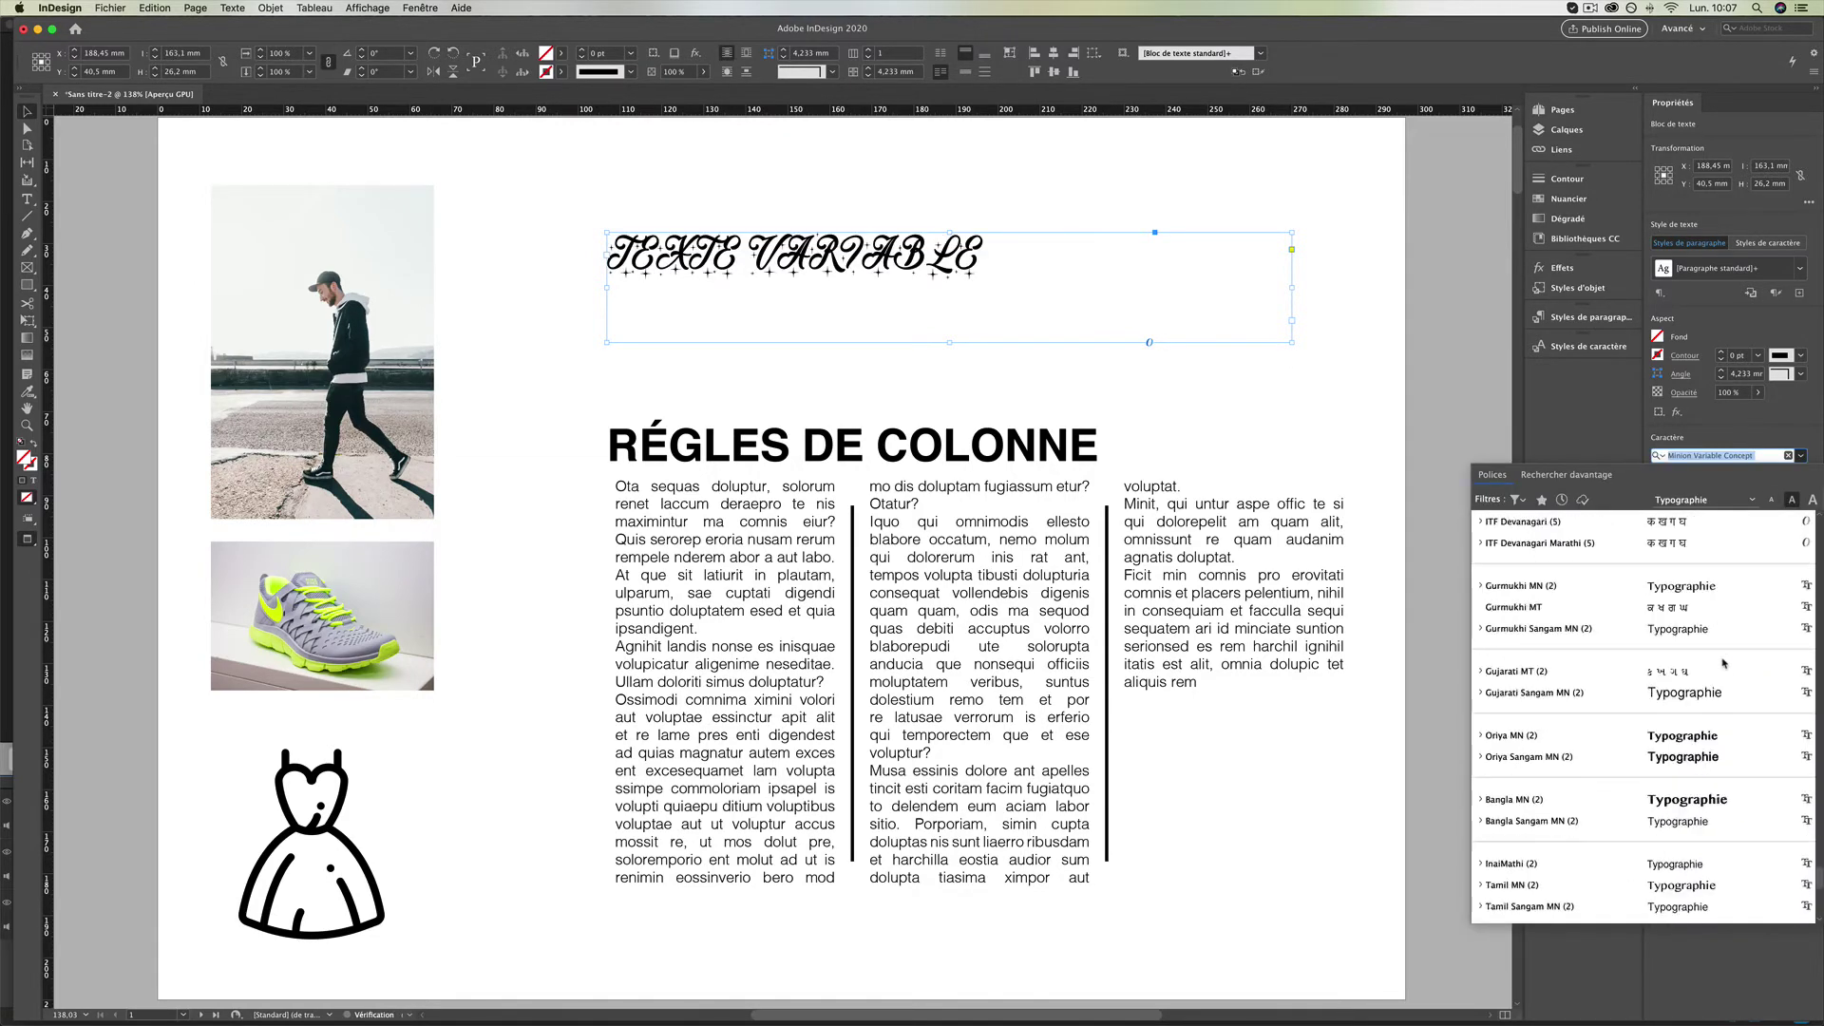
scroll(1722, 662, "down", 10)
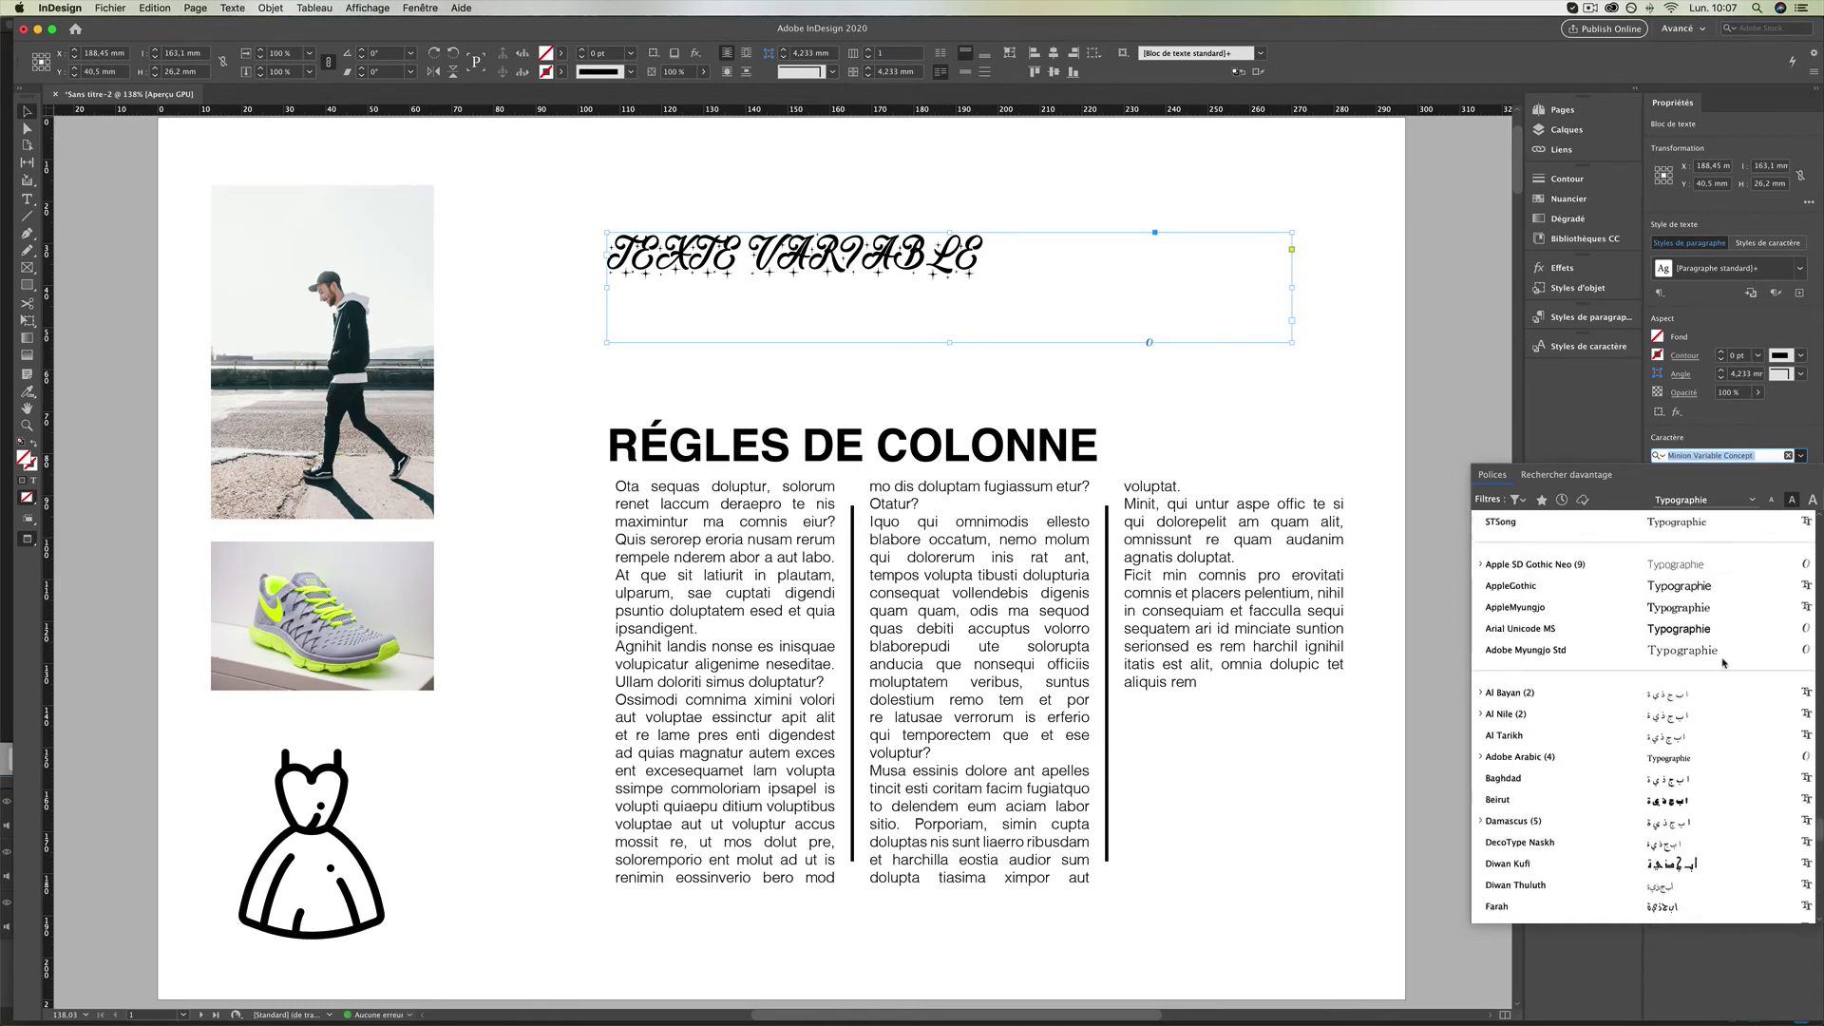
scroll(1722, 662, "down", 10)
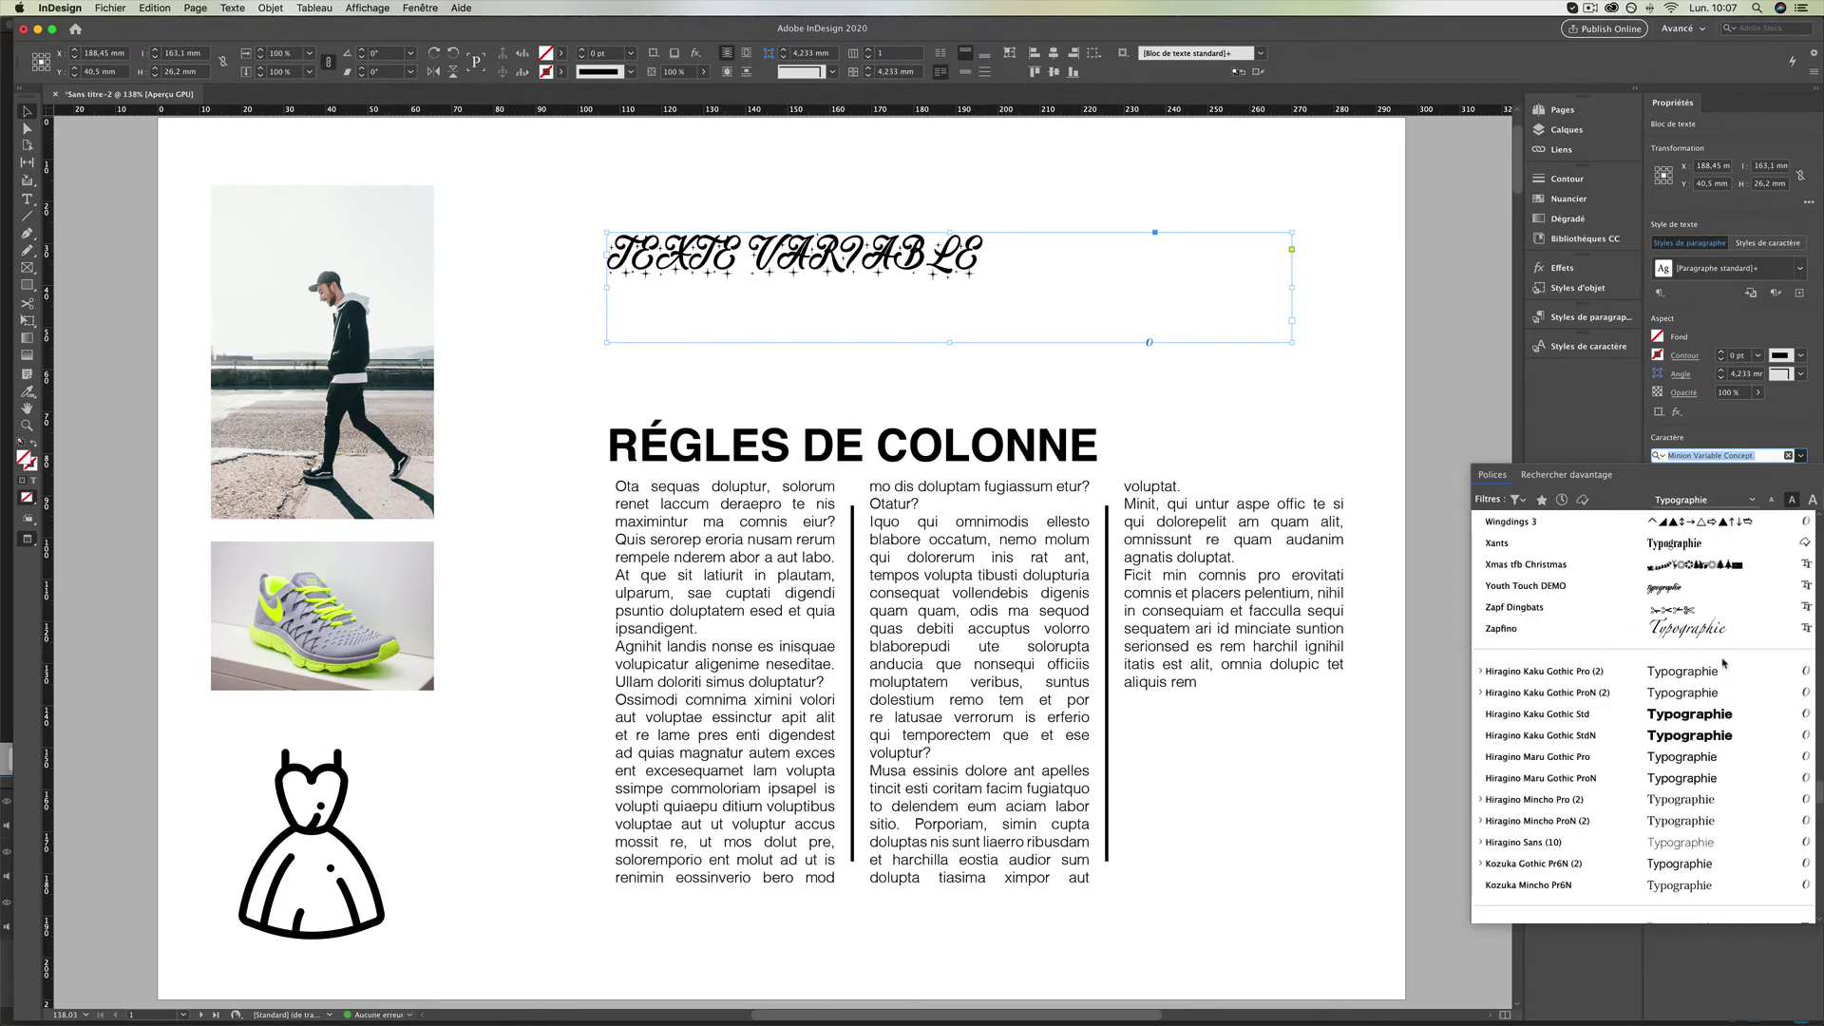
scroll(1722, 662, "down", 3)
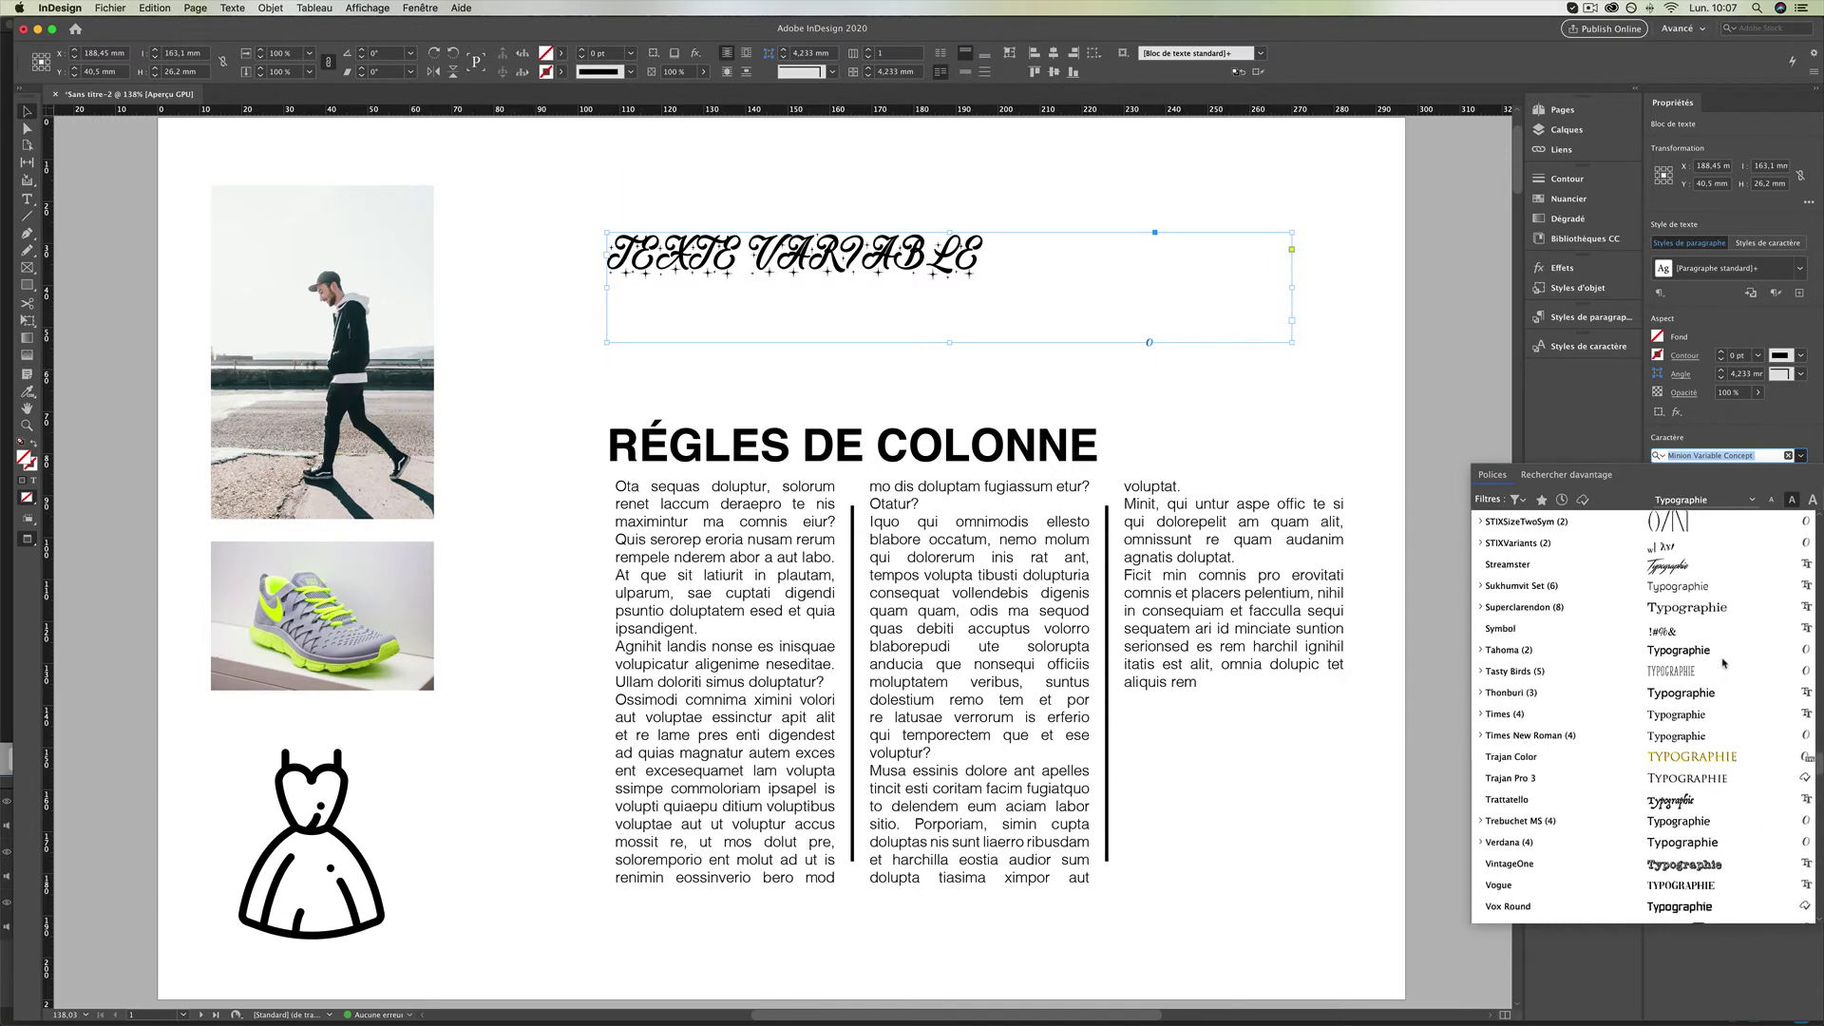
scroll(1722, 662, "up", 19)
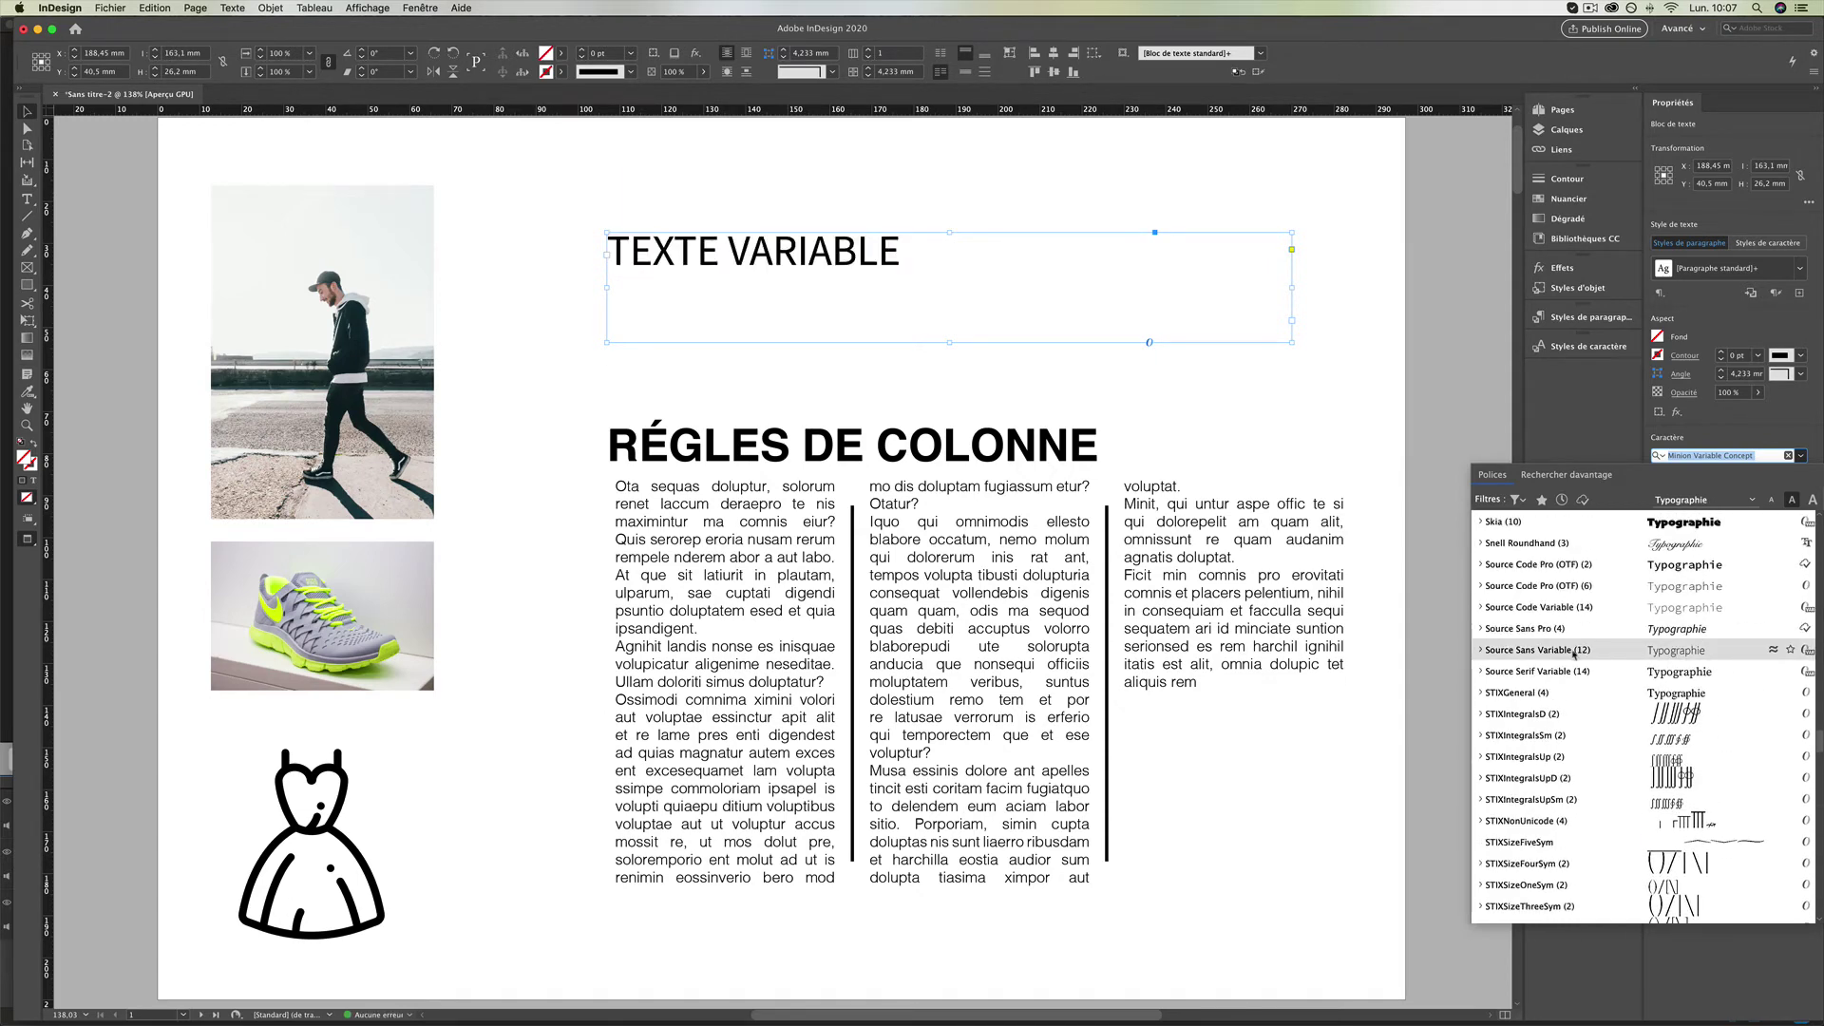
left_click(1555, 654)
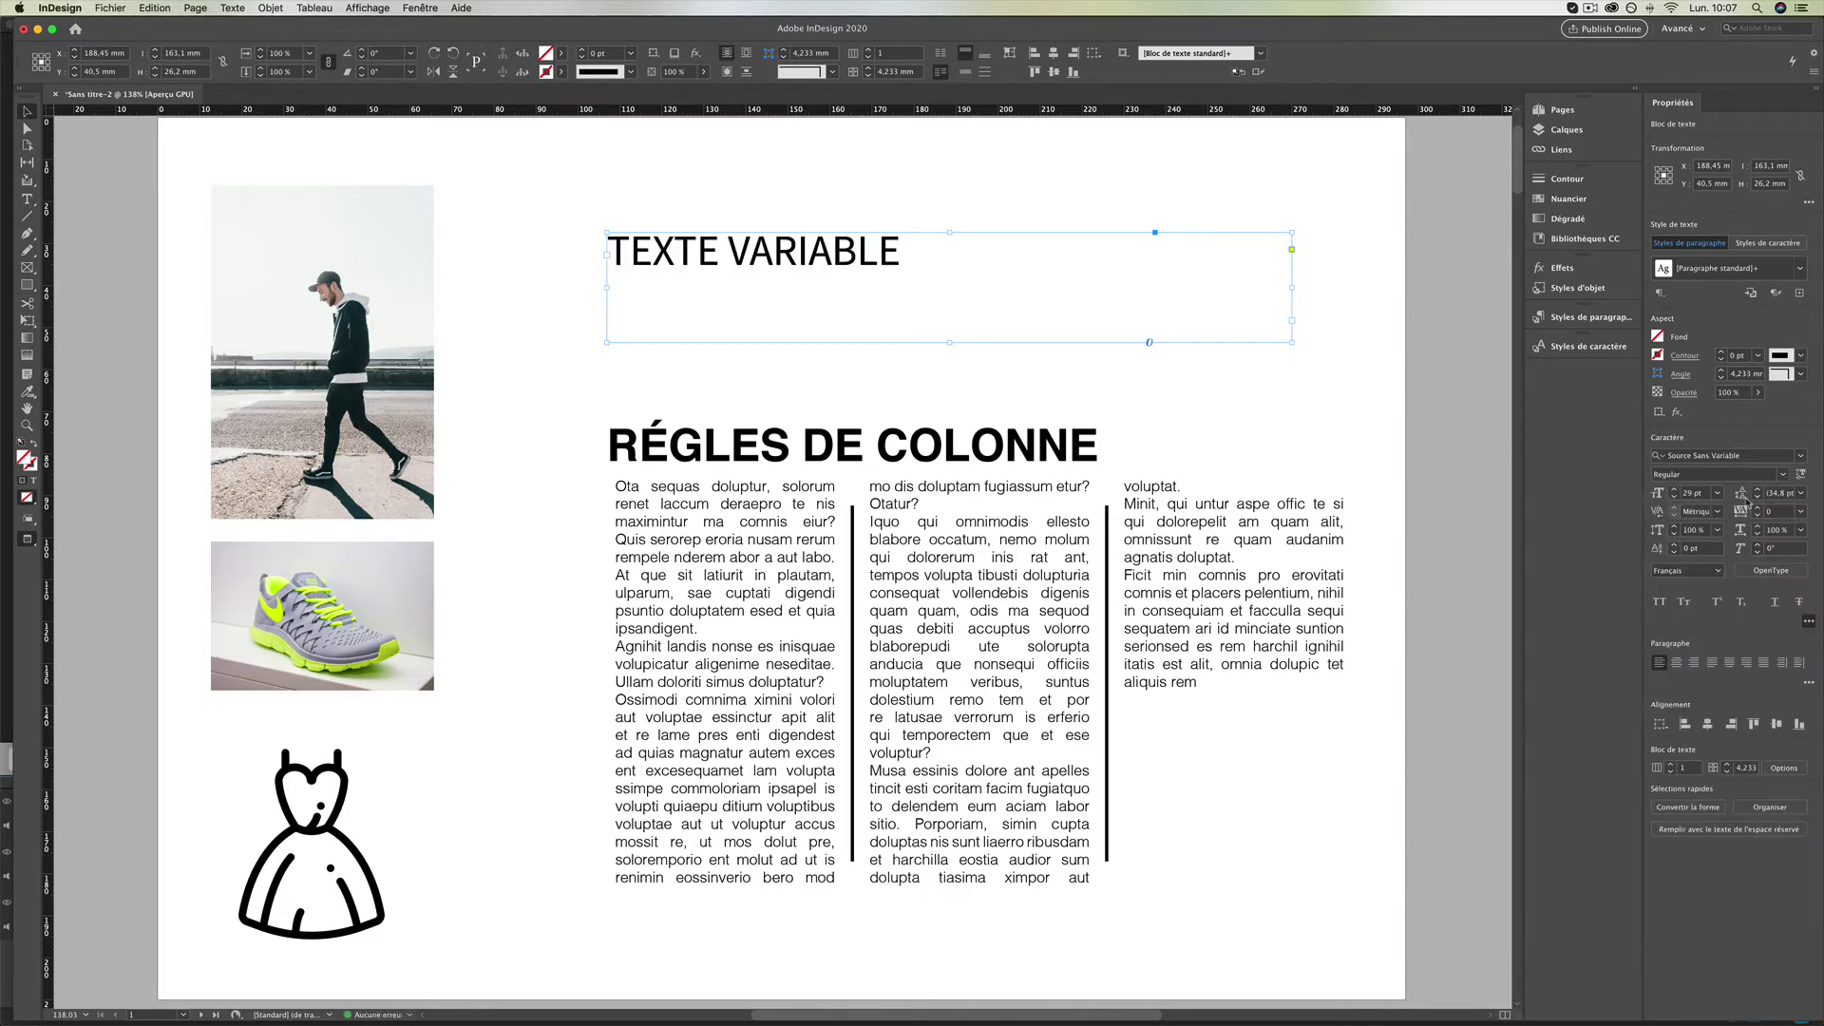
left_click(1800, 477)
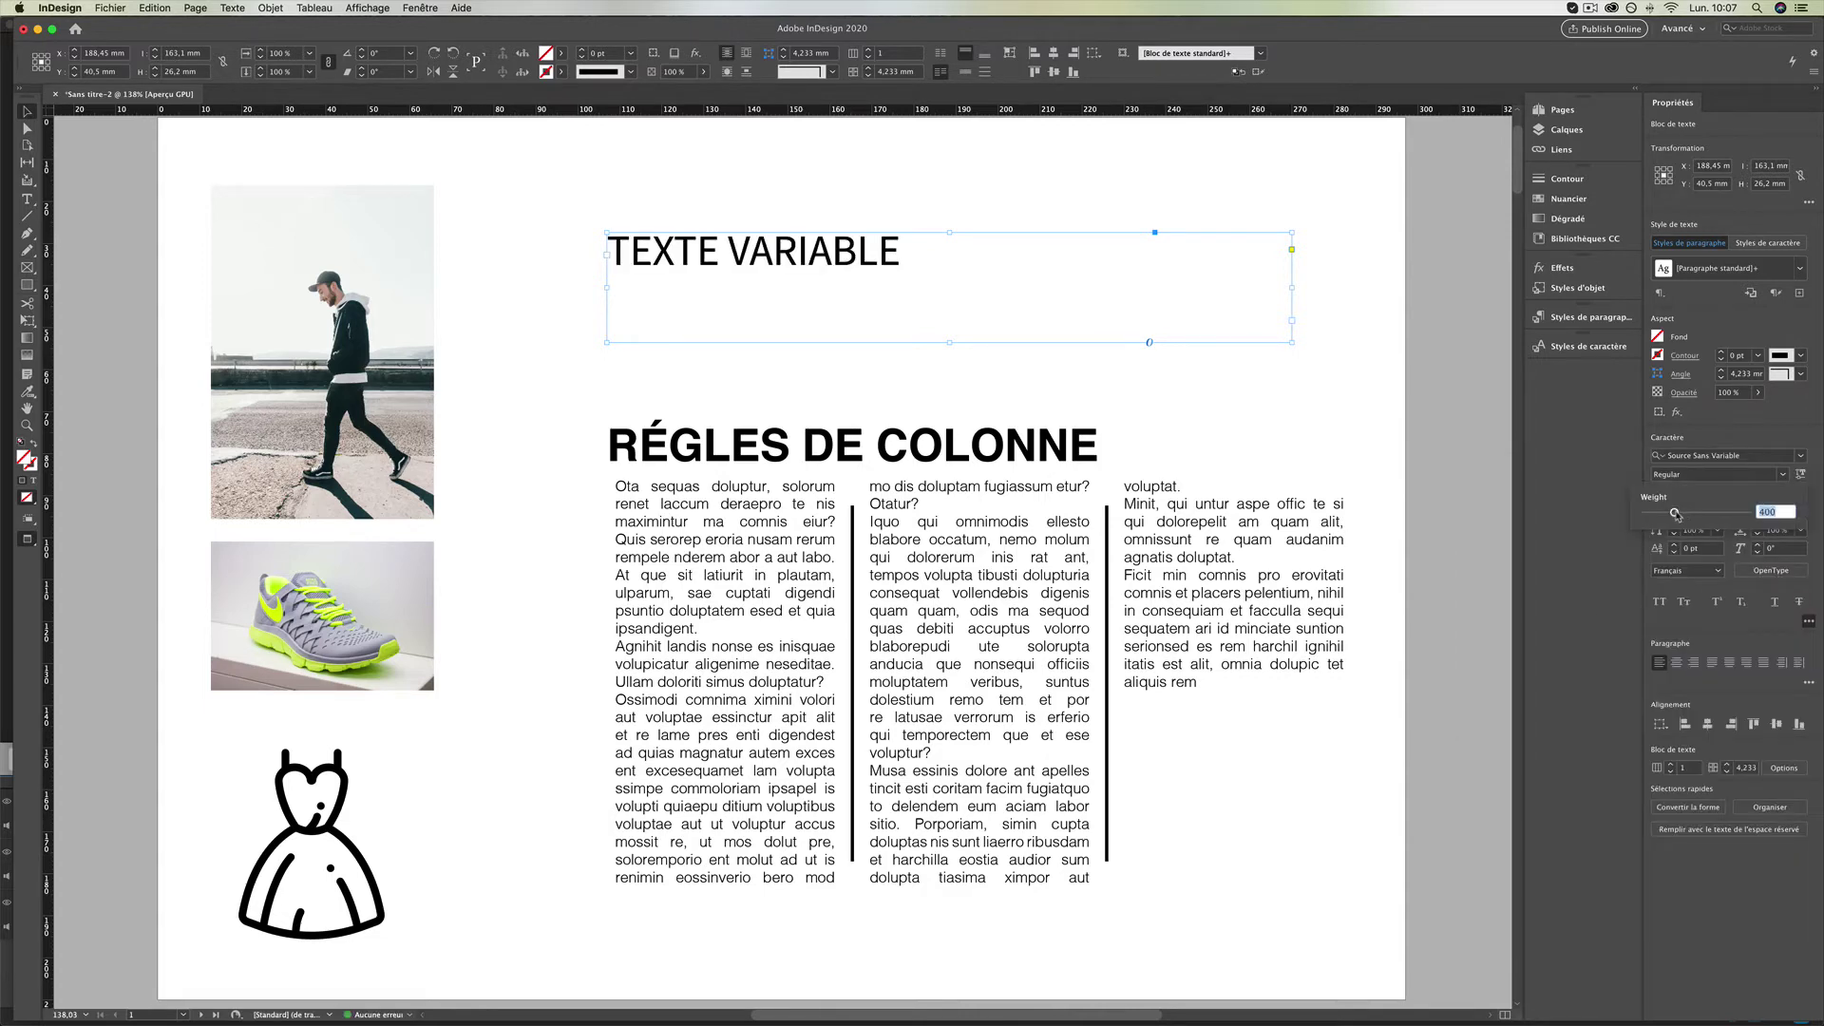
left_click_drag(1674, 512, 1717, 513)
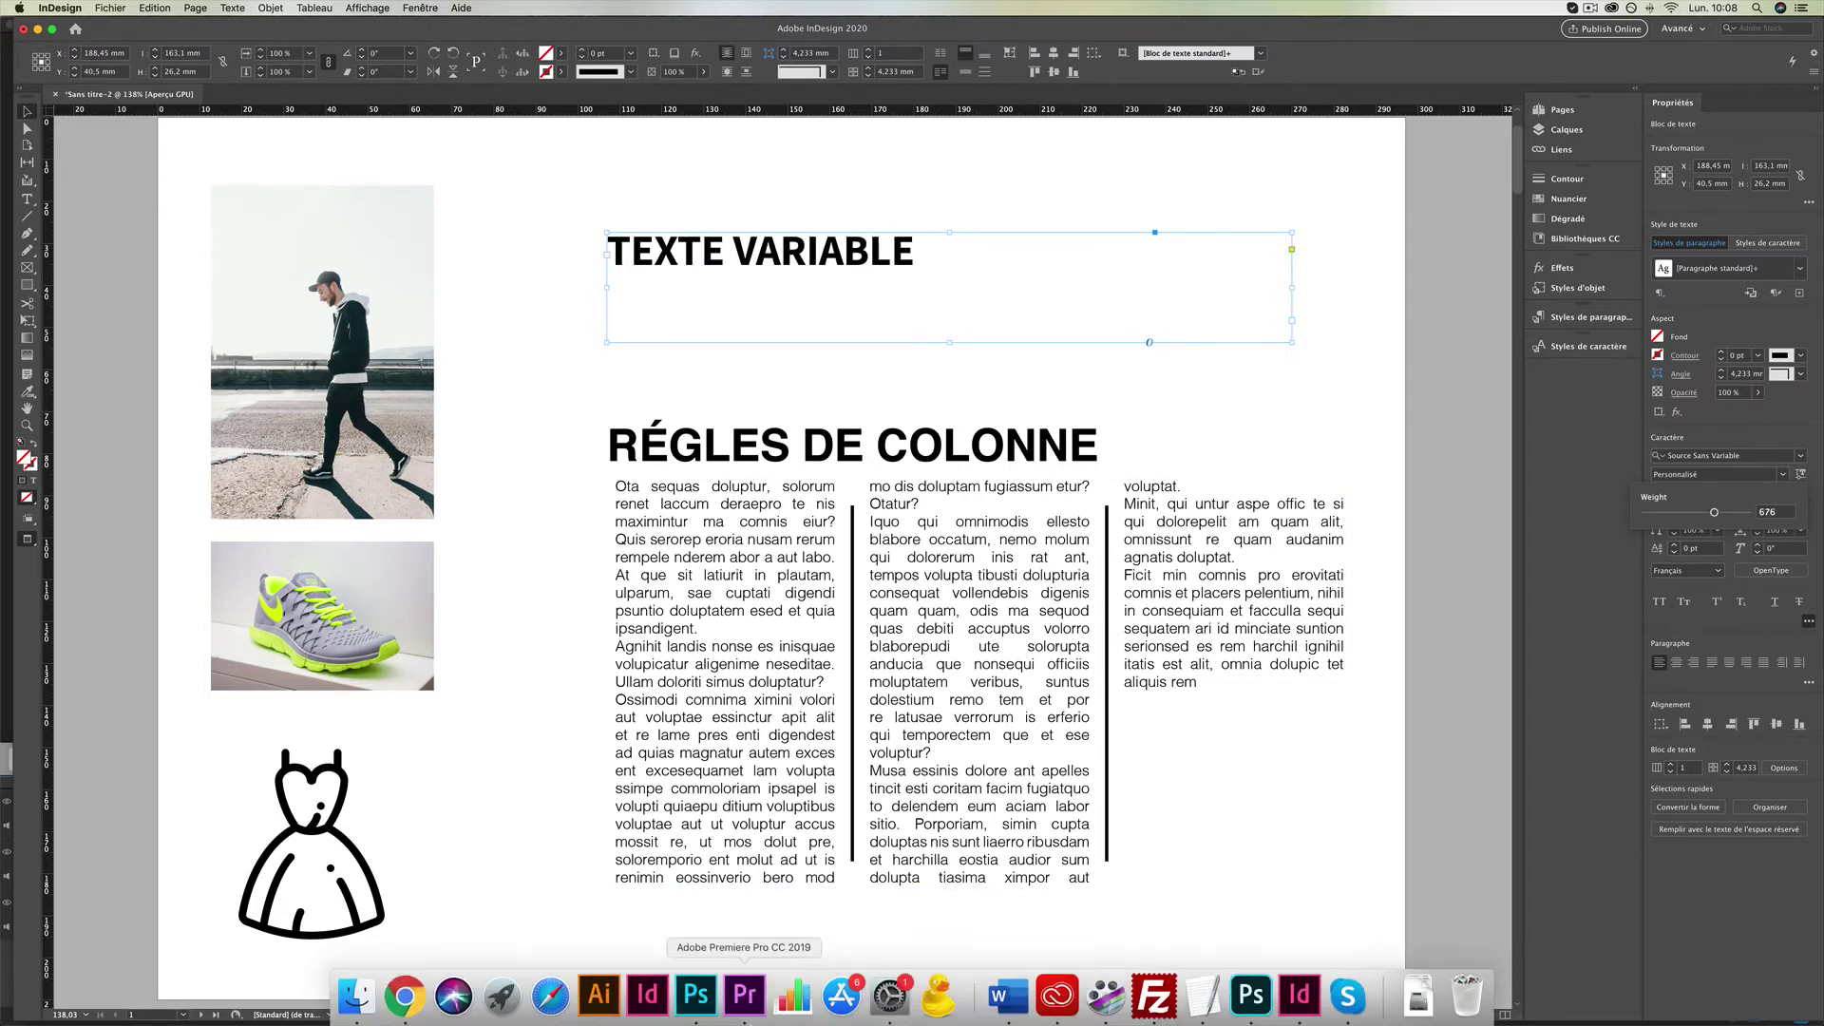
Switch to the v-fonts.com page in Chrome and preview the Emberly typeface with increased weight and width.
left_click(399, 950)
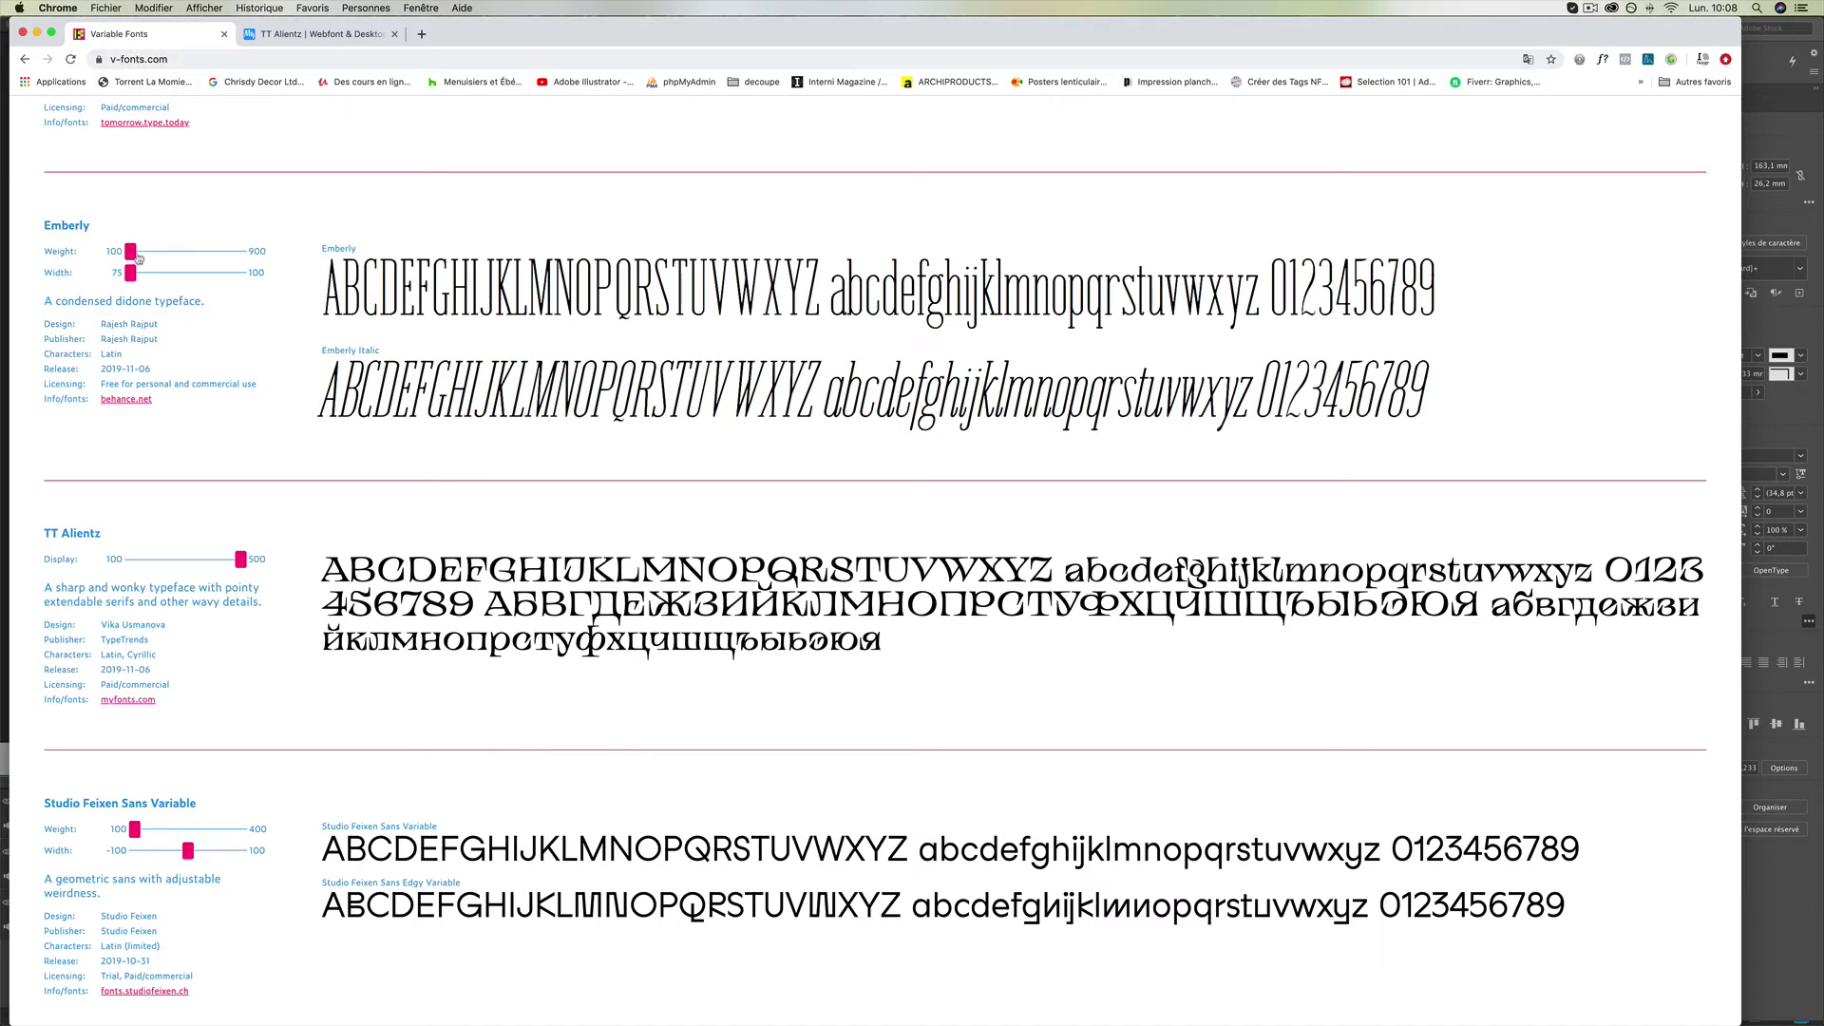
mouse_move(138, 257)
left_mouse_down()
mouse_move(184, 277)
mouse_move(164, 277)
left_mouse_up()
scroll(152, 381, "down", 3)
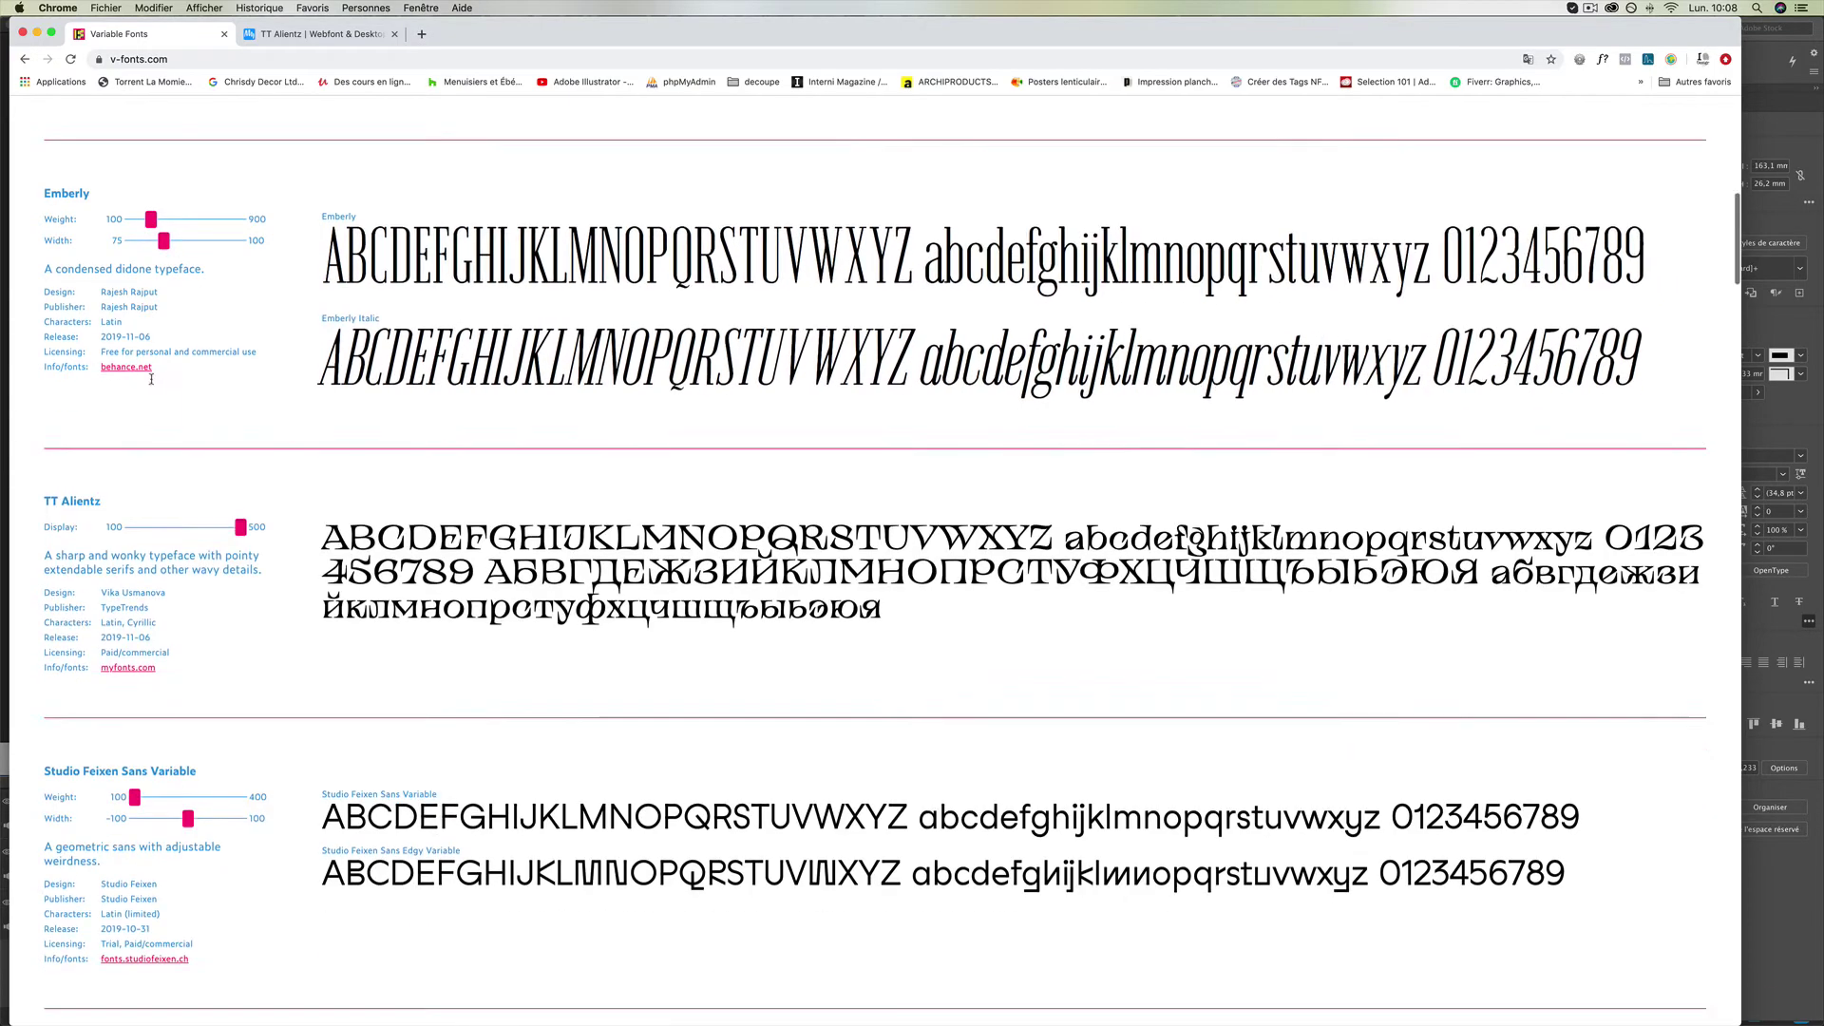
Preview the FS Pimlico Glow VF typeface with a higher Glow value and look at the typefaces below it.
scroll(204, 717, "down", 5)
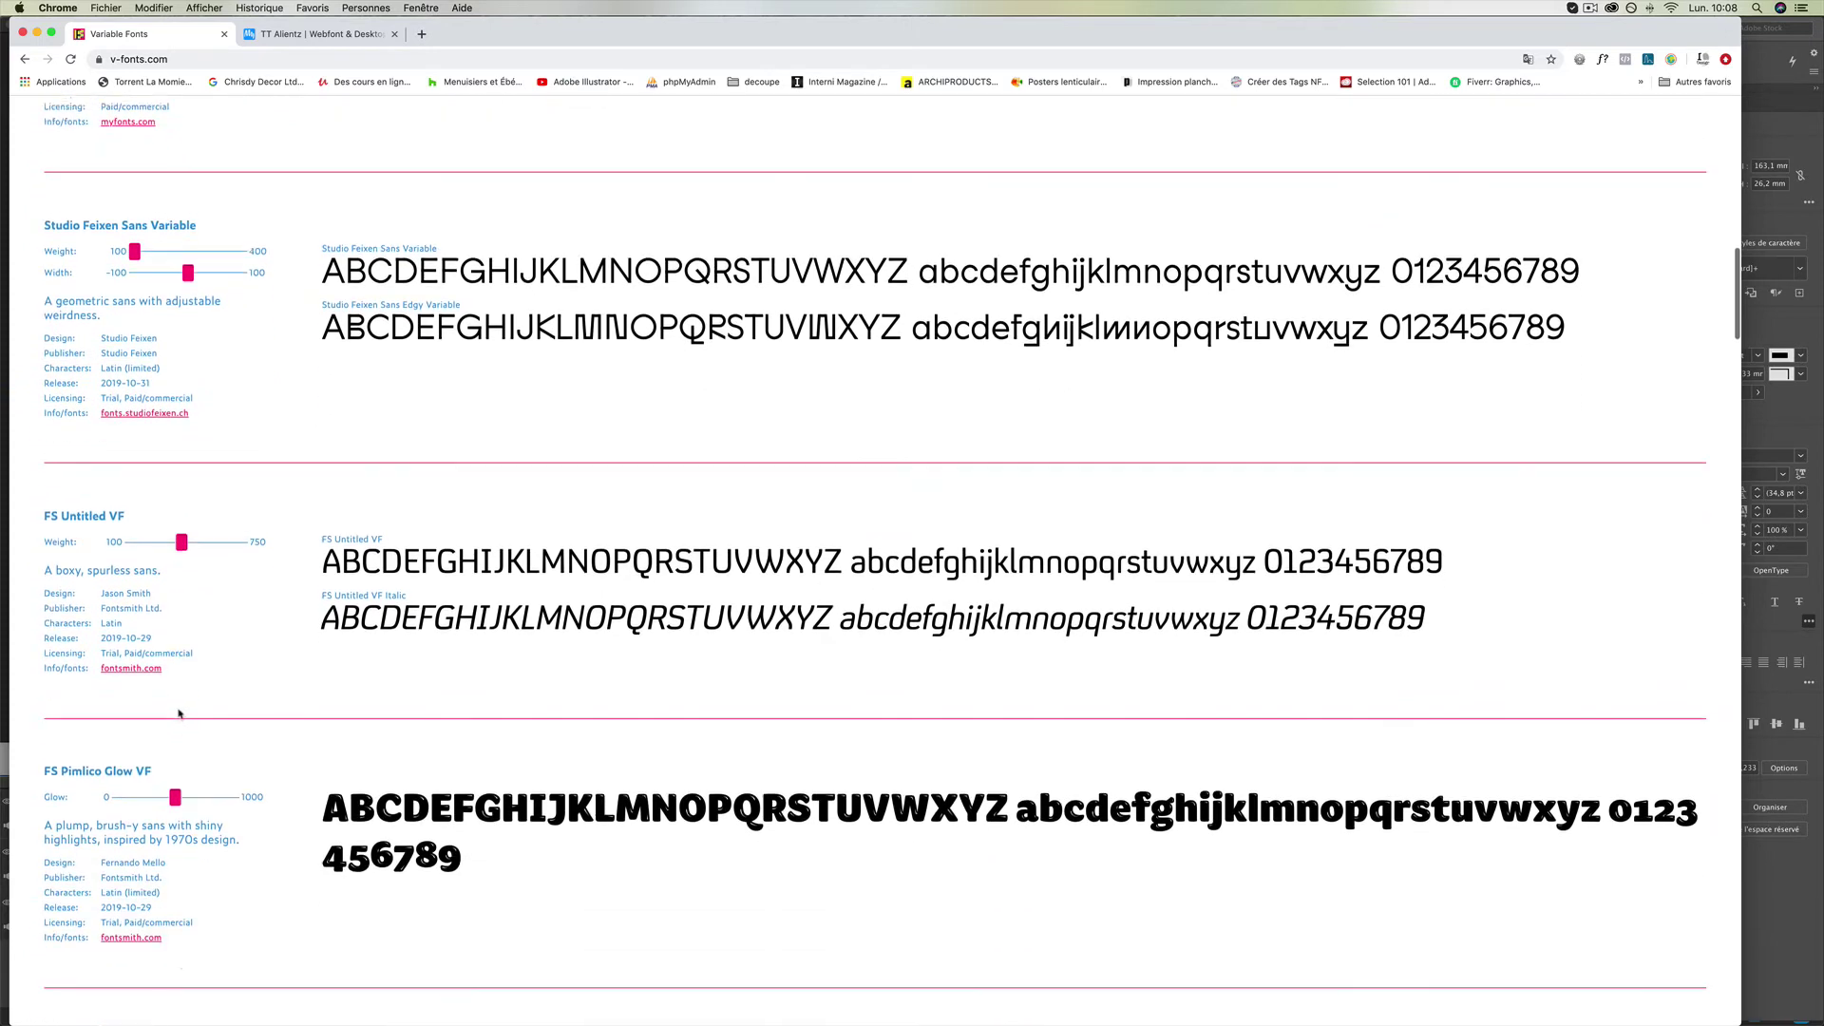
left_click_drag(175, 680, 211, 684)
scroll(222, 732, "down", 2)
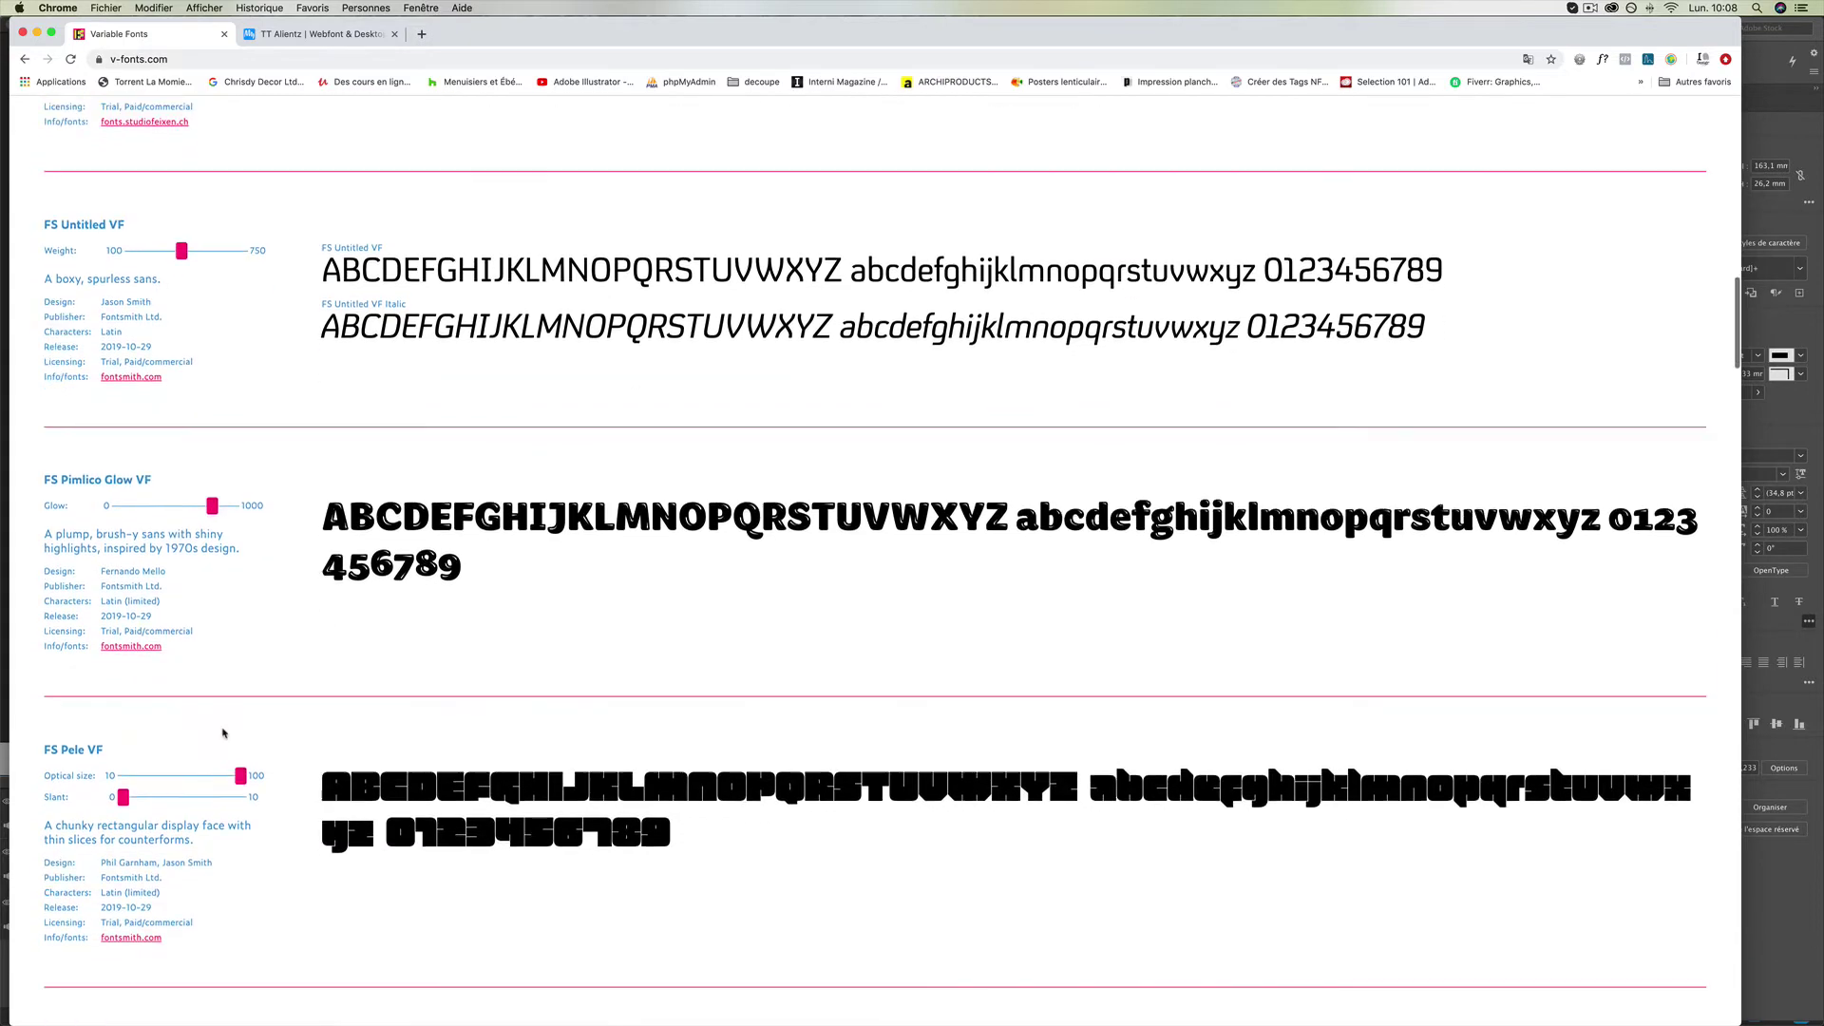
Look through the typefaces down to FS Industrie VF and preview it with a slightly increased width.
scroll(222, 732, "down", 15)
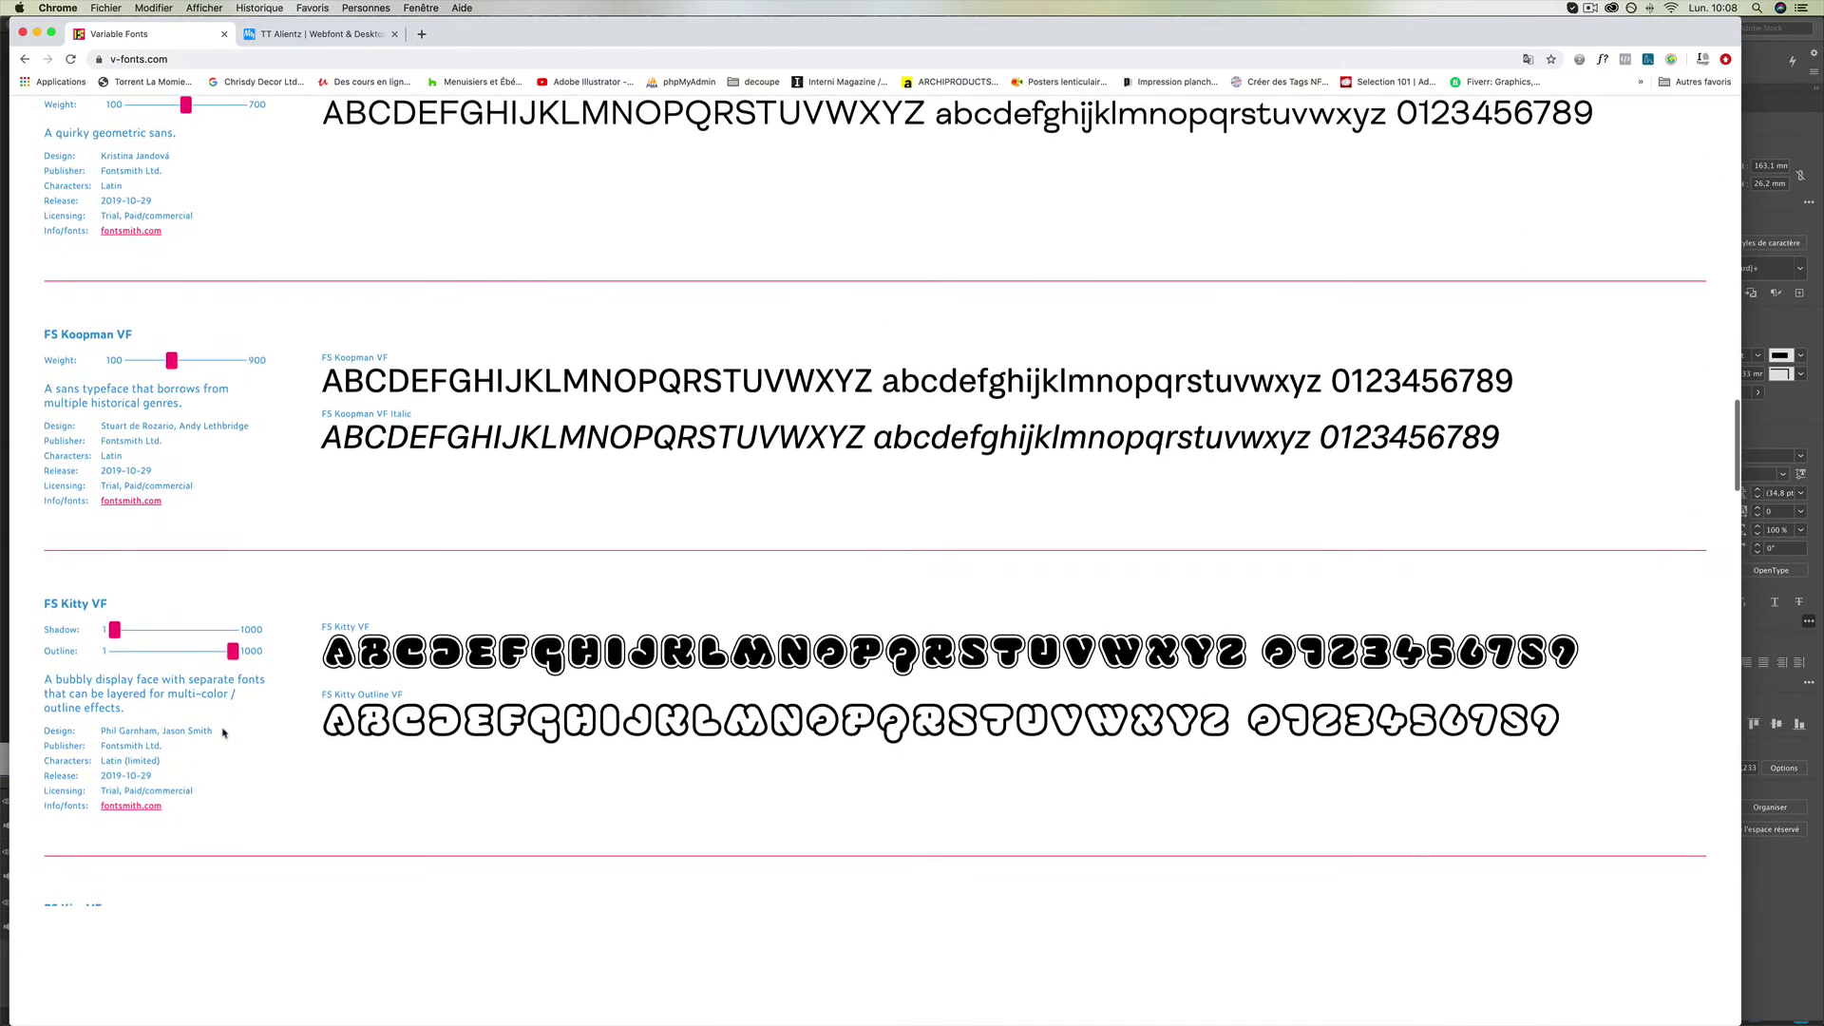
scroll(222, 732, "down", 4)
scroll(224, 732, "down", 1)
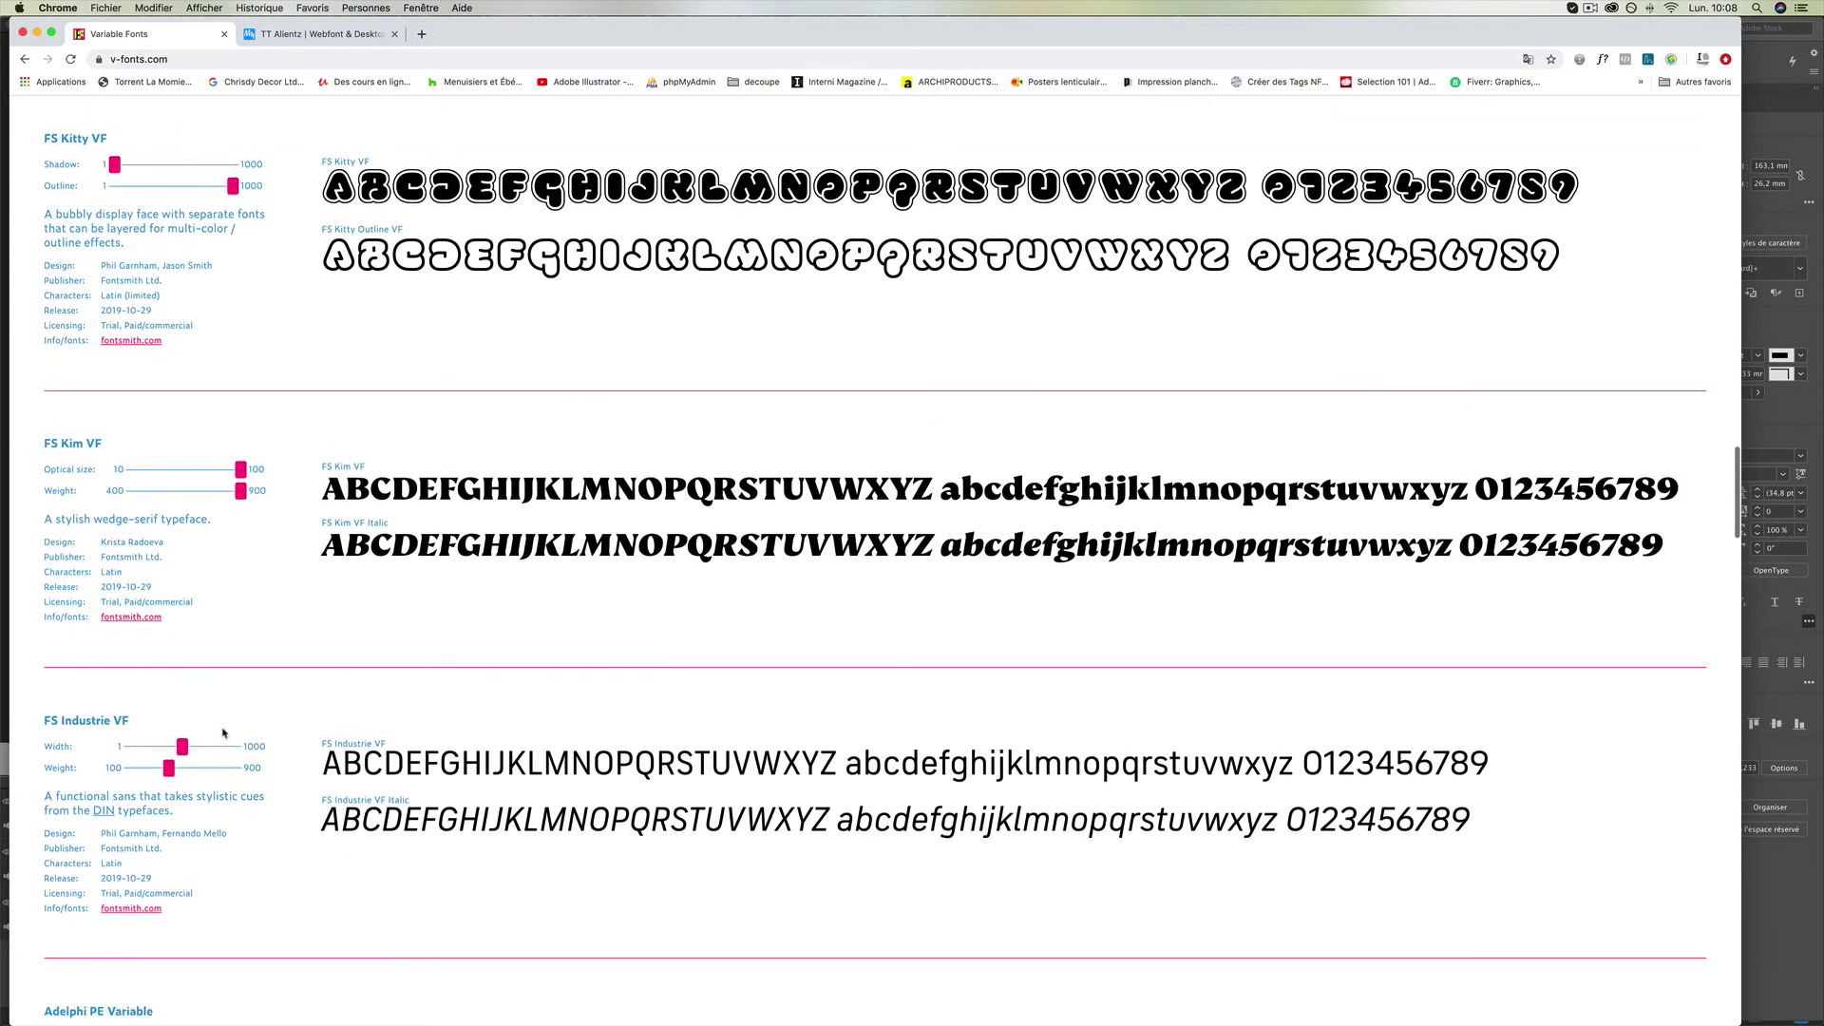
scroll(222, 732, "down", 1)
mouse_move(182, 695)
left_mouse_down()
mouse_move(162, 695)
mouse_move(185, 698)
left_mouse_up()
scroll(212, 738, "down", 2)
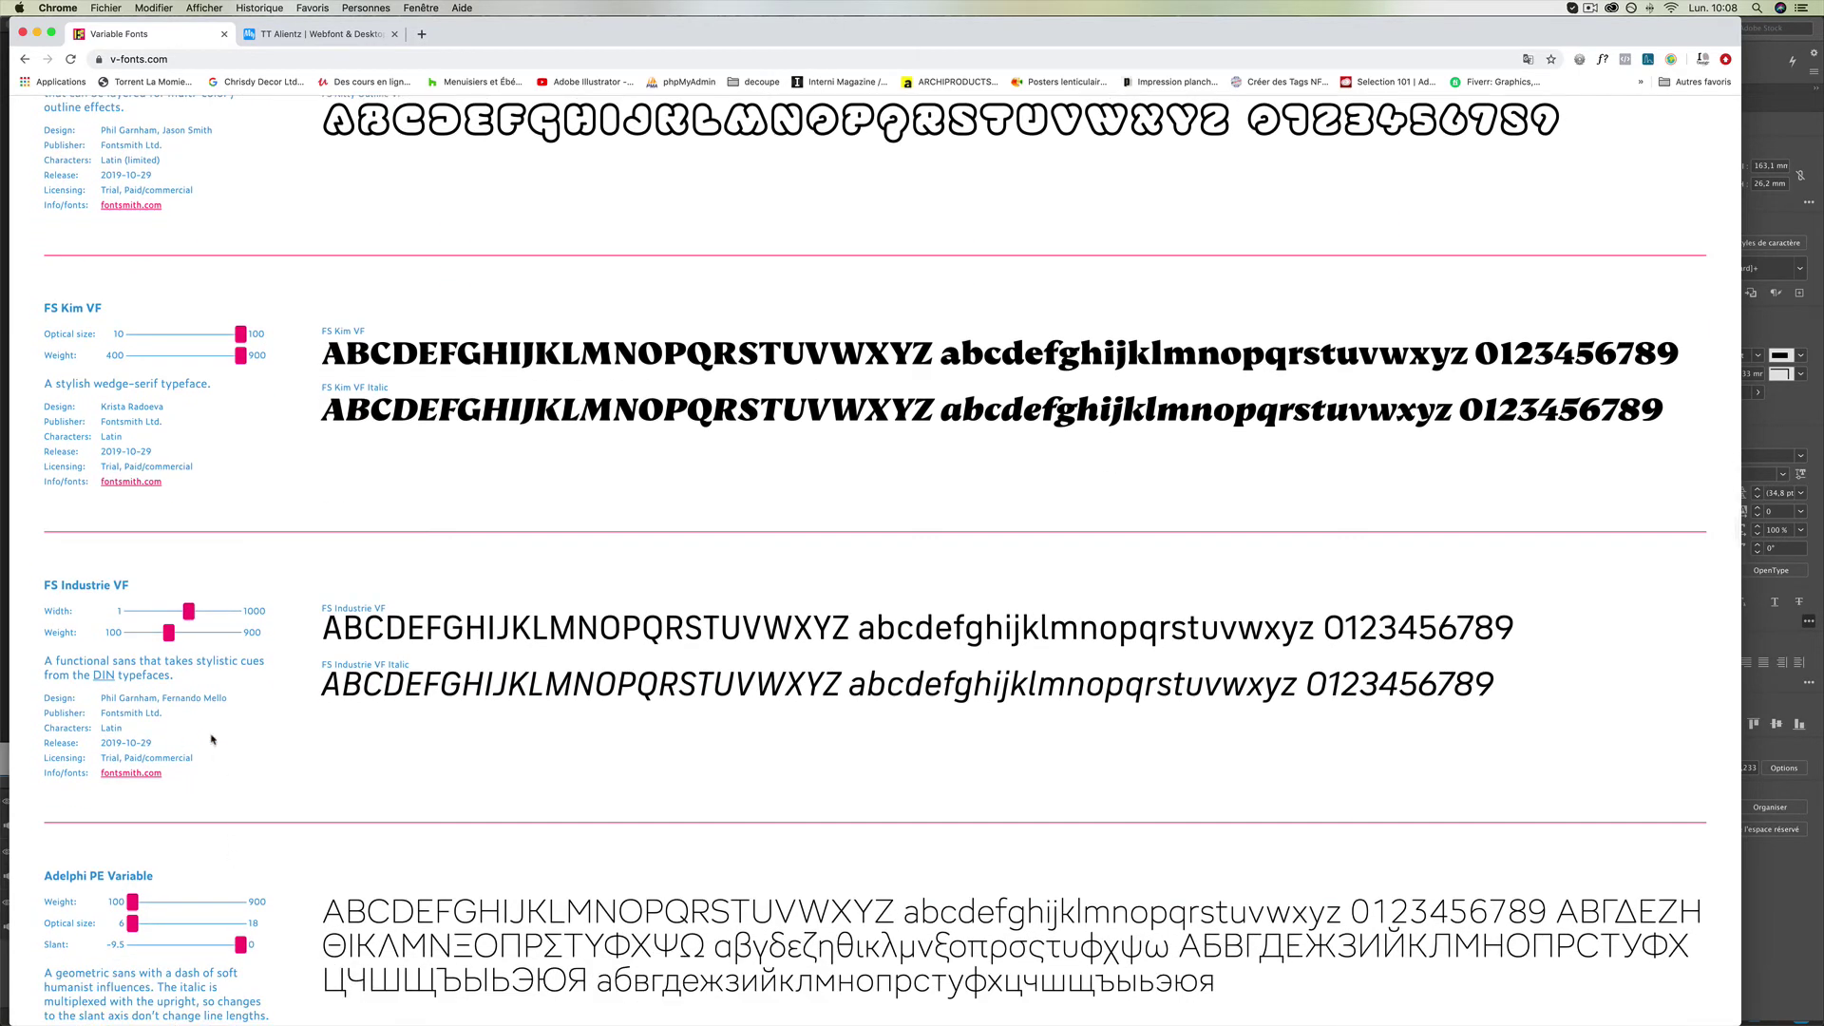
Look past Adelphi PE Variable and Estedad, and preview the Shrill Variable typeface with a changed weight.
scroll(196, 759, "down", 4)
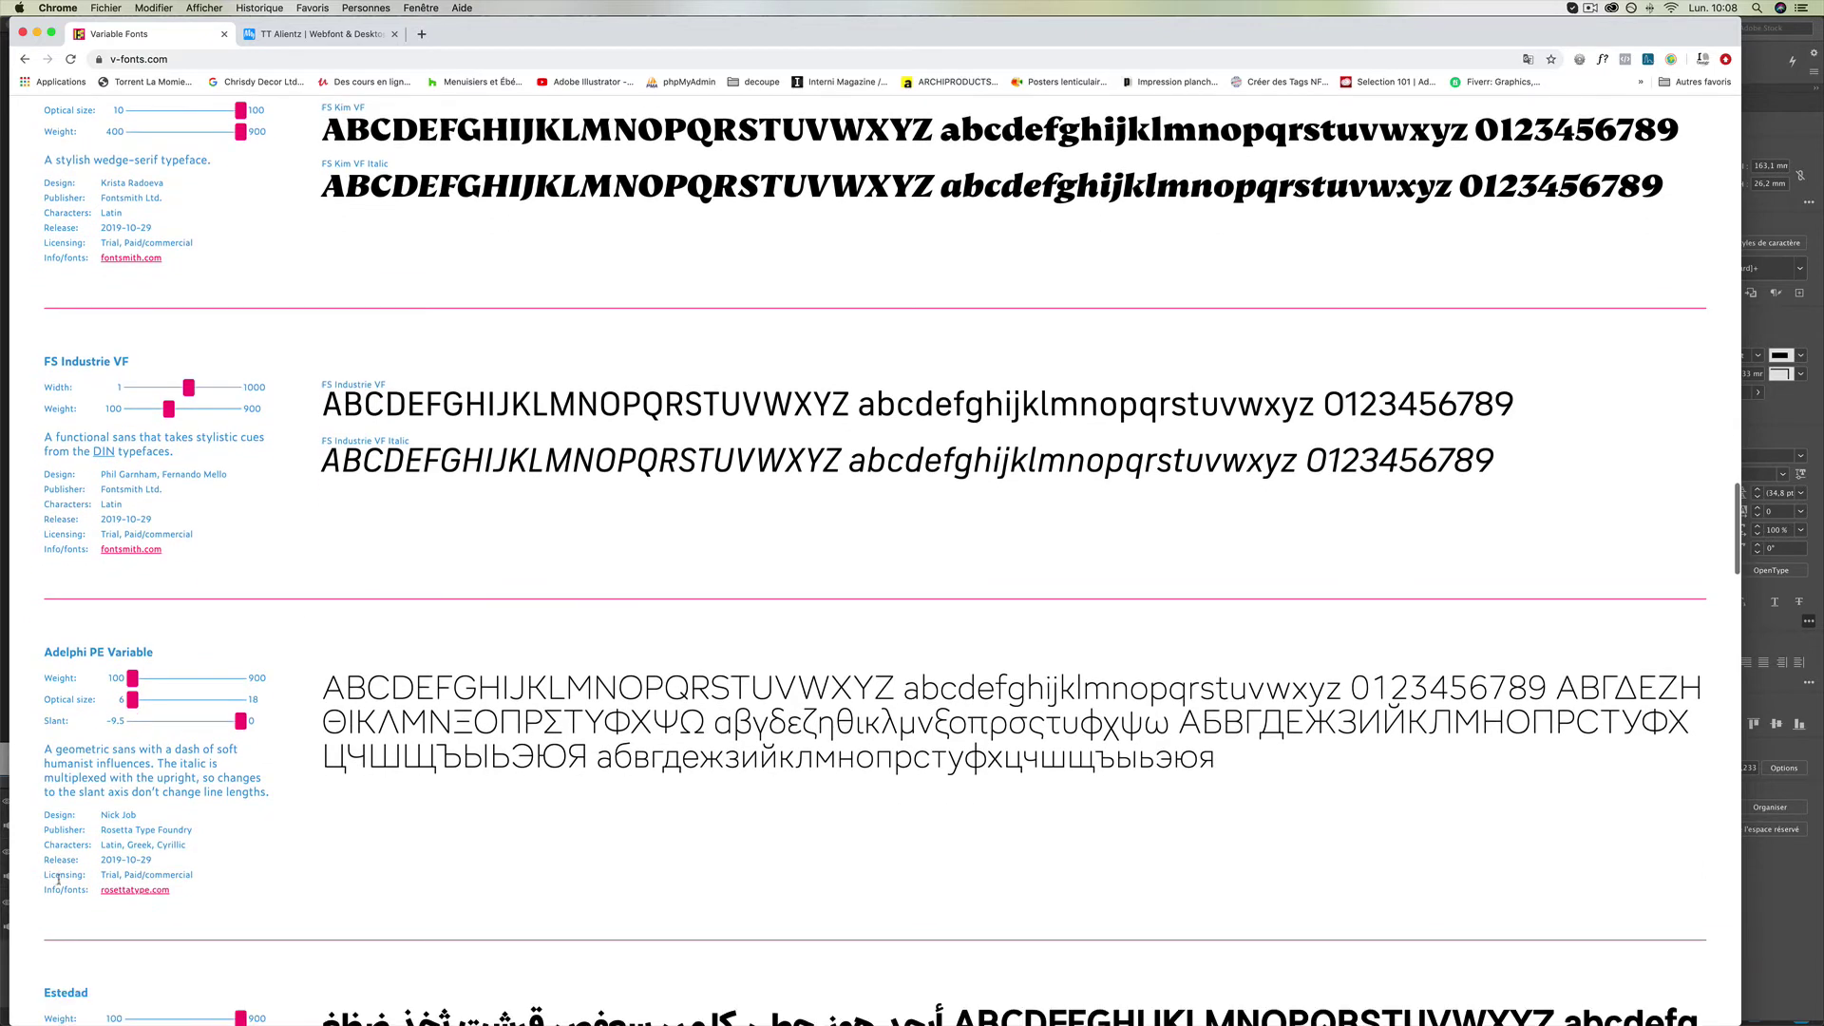
scroll(186, 858, "down", 9)
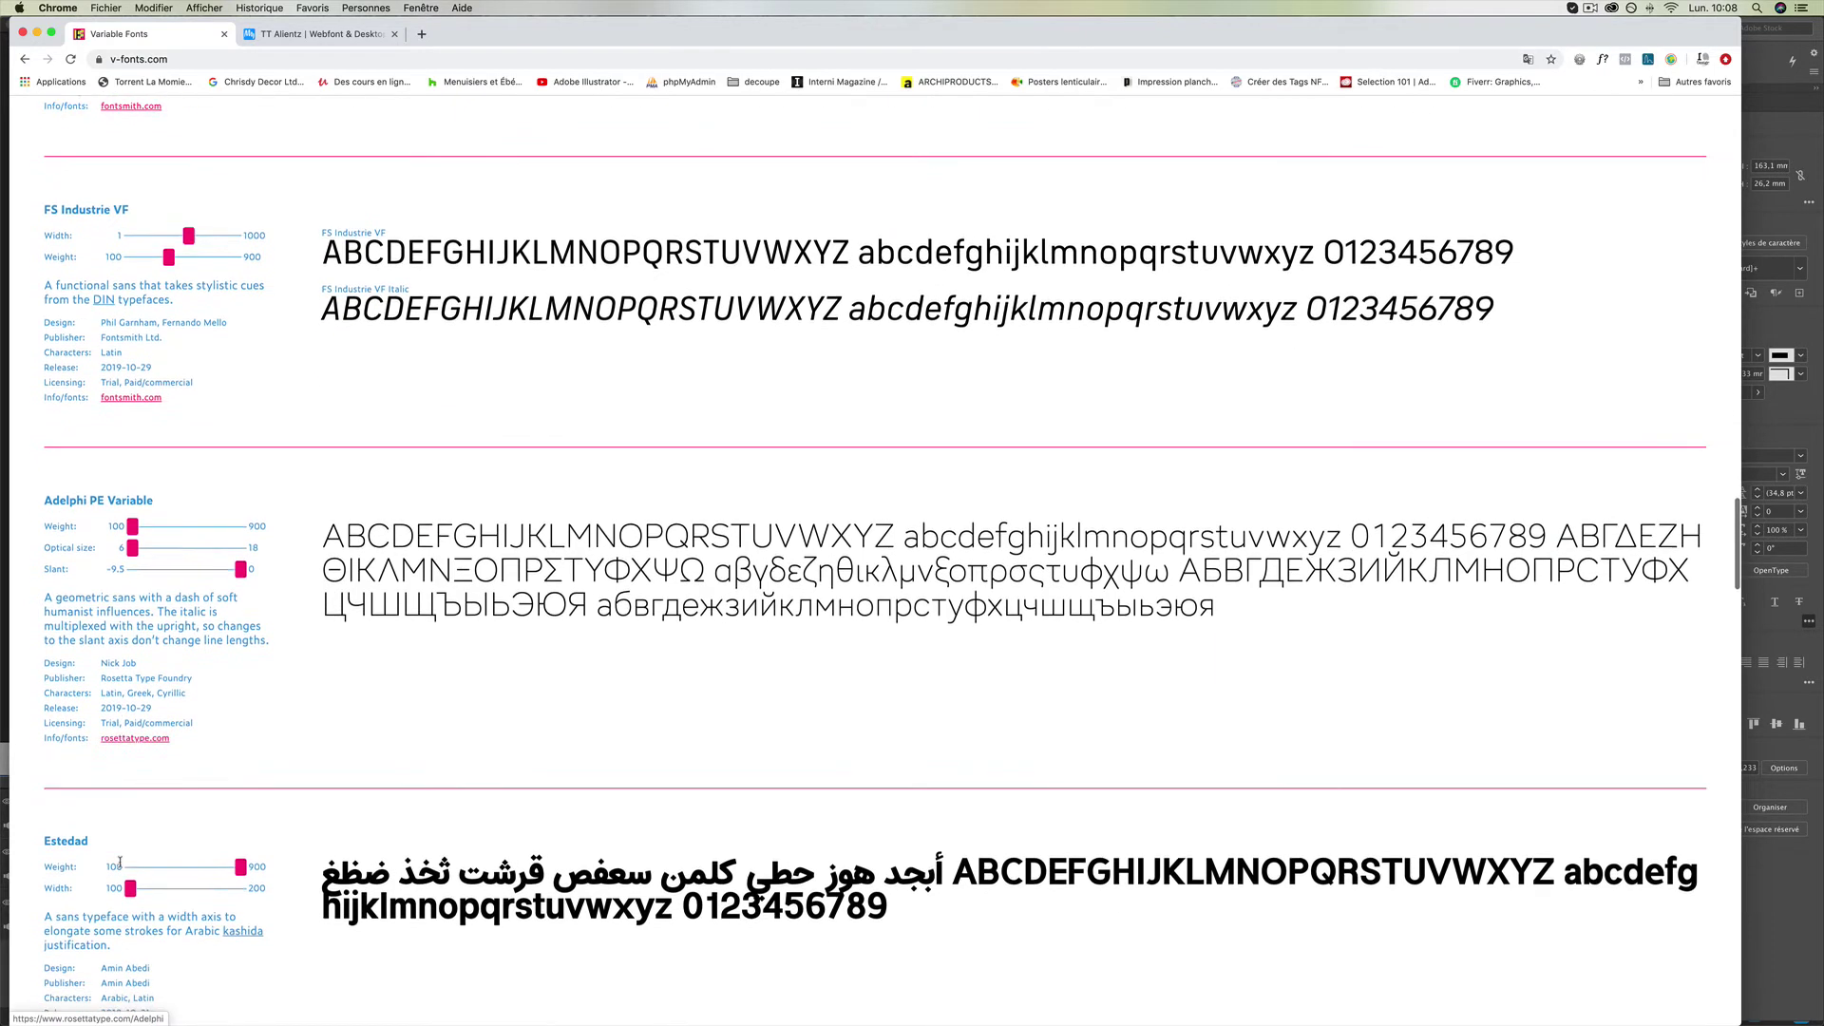
left_click_drag(171, 805, 201, 806)
scroll(201, 806, "down", 8)
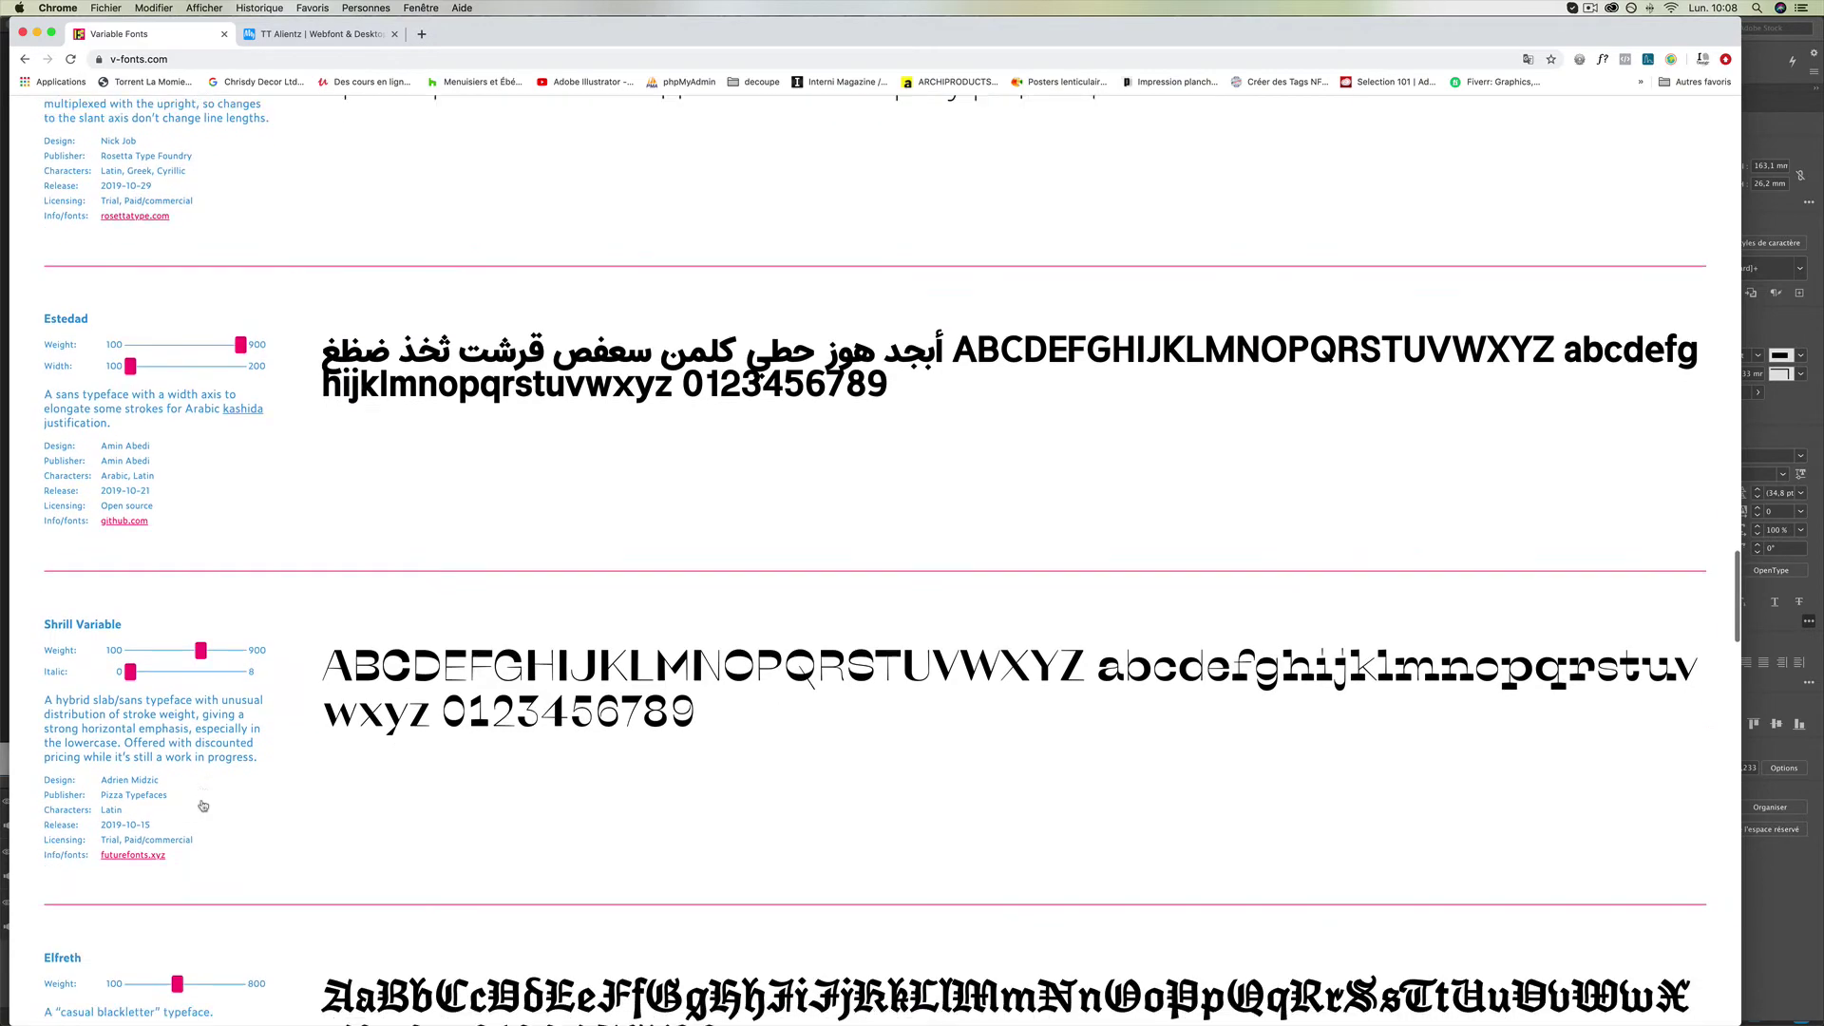
Preview Clavichord Variable with a much smaller optical size, glance at the typefaces below it and return to the start of the page.
scroll(202, 805, "down", 14)
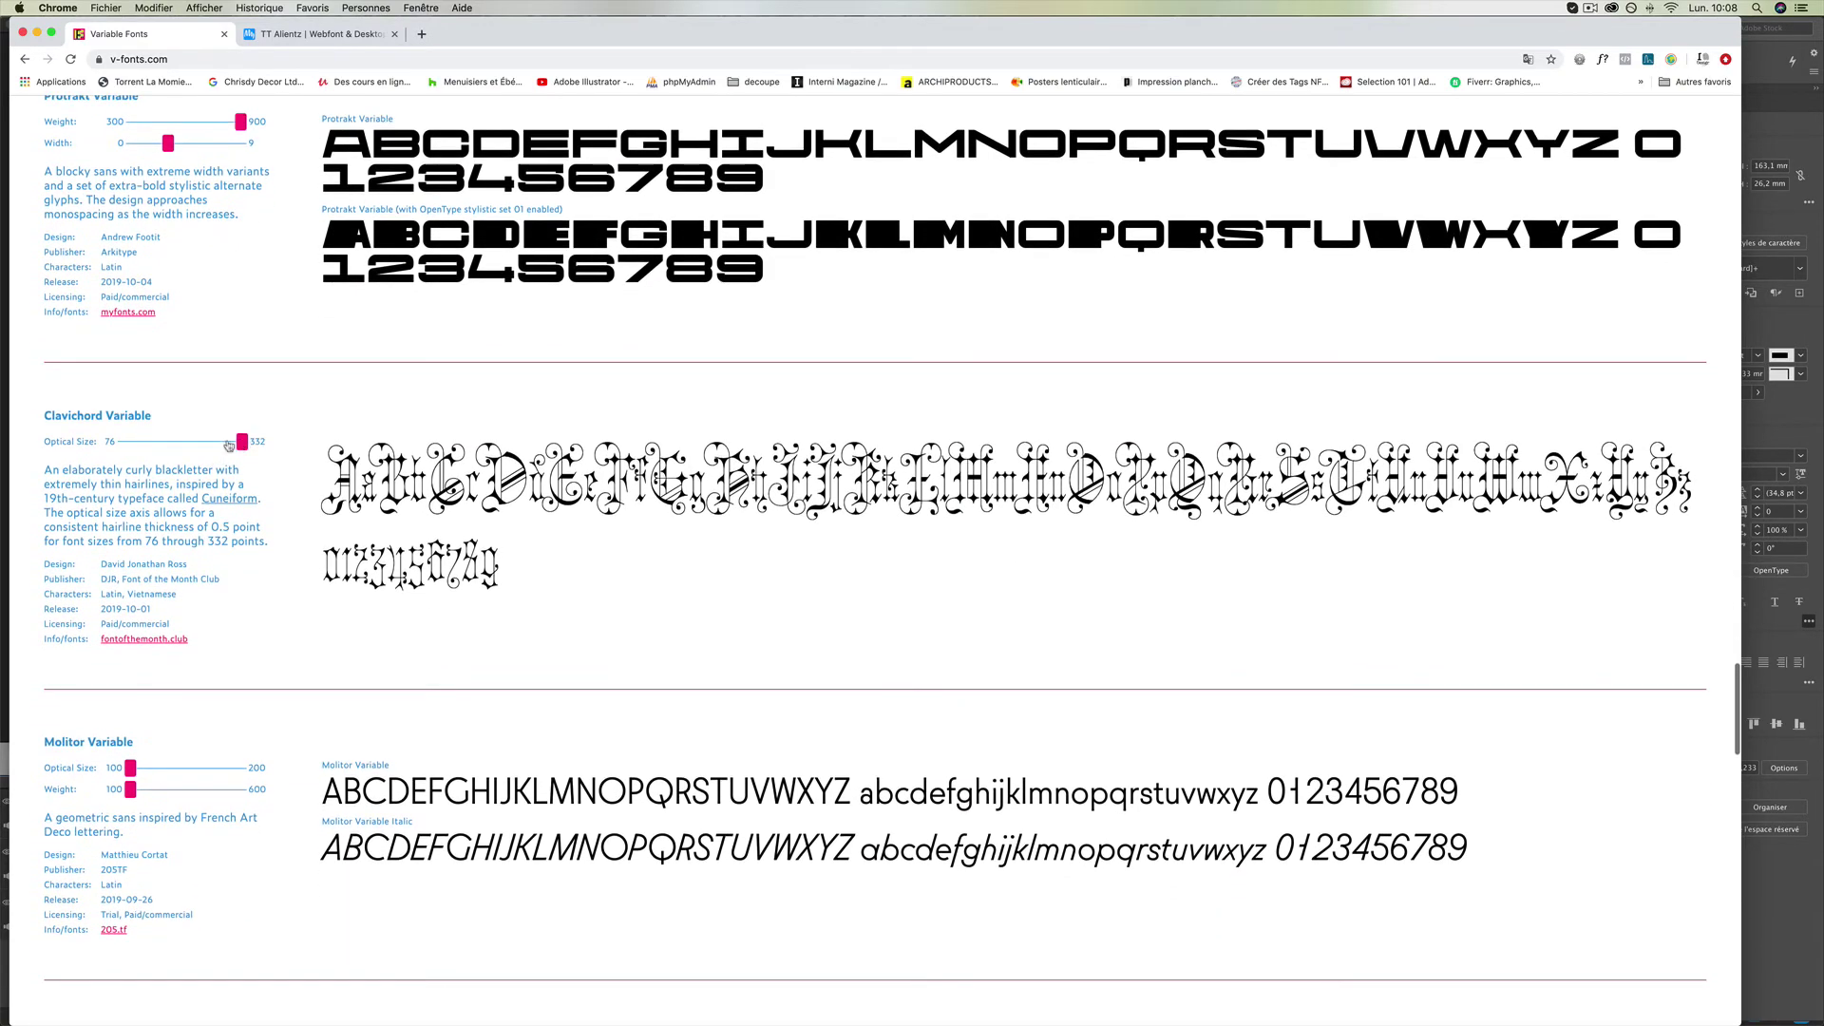
left_click_drag(229, 446, 143, 444)
scroll(271, 521, "down", 3)
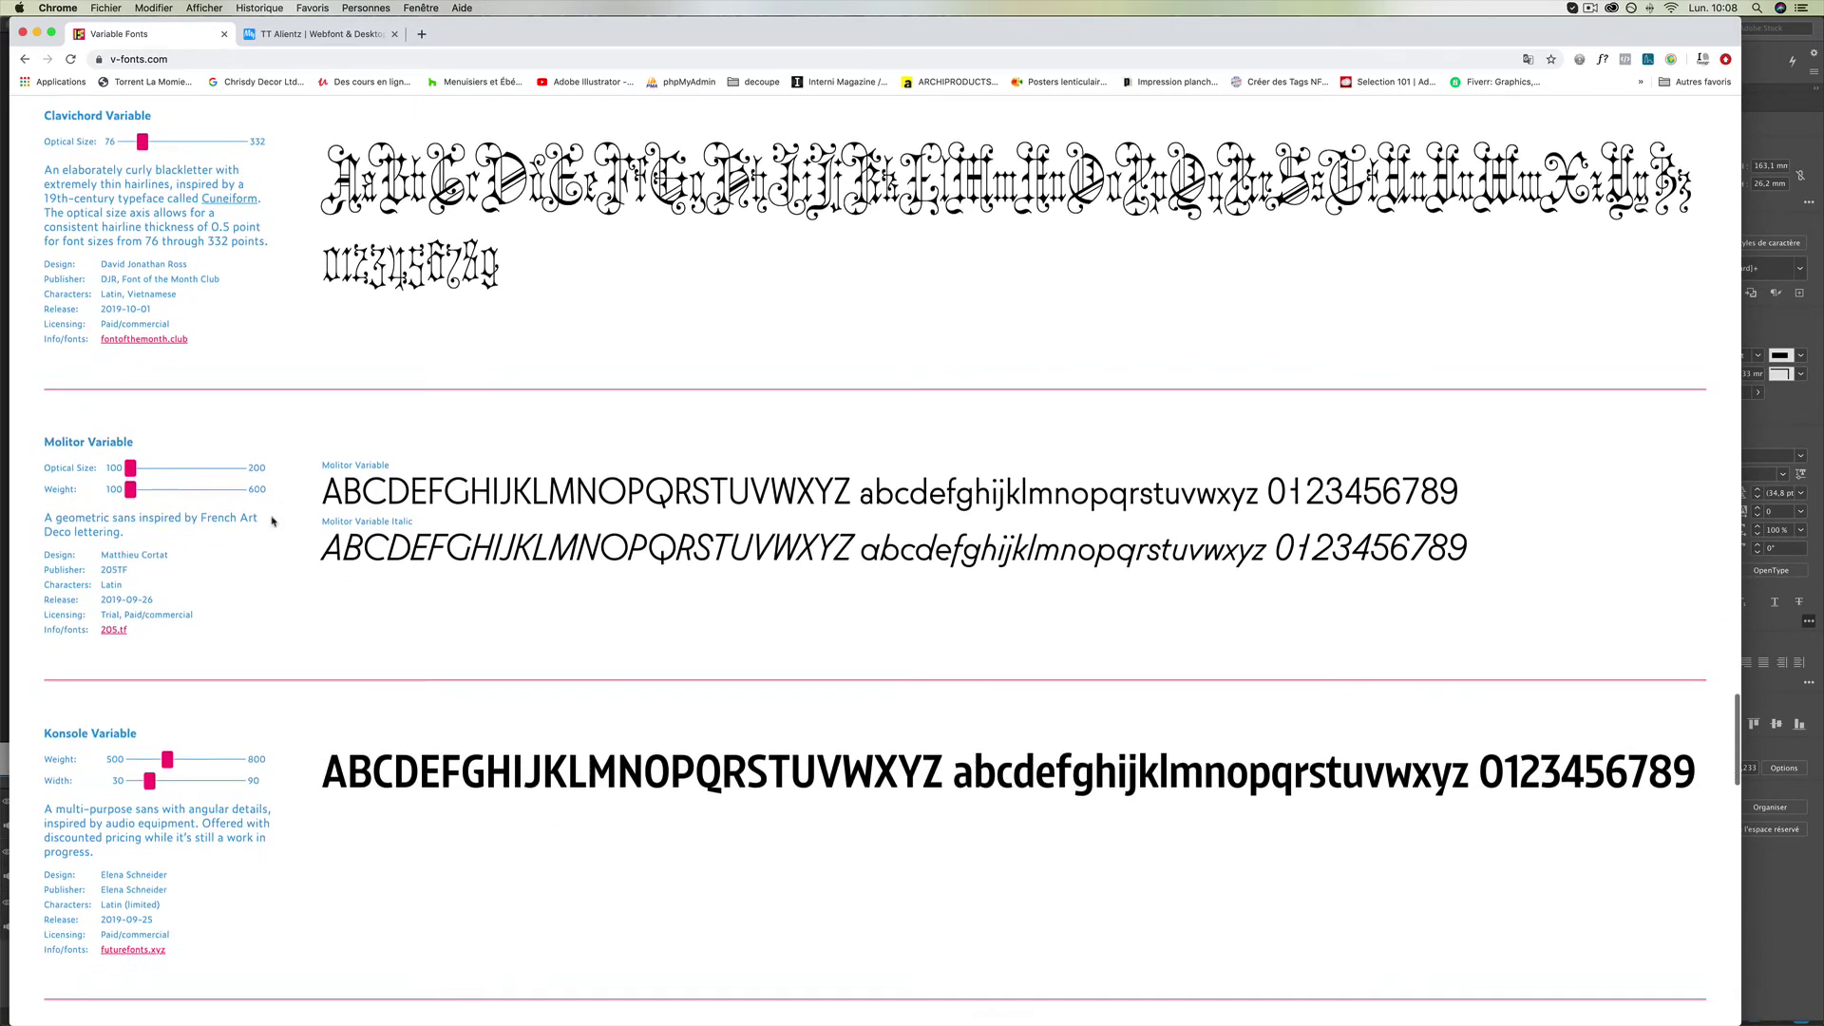
scroll(271, 520, "up", 20)
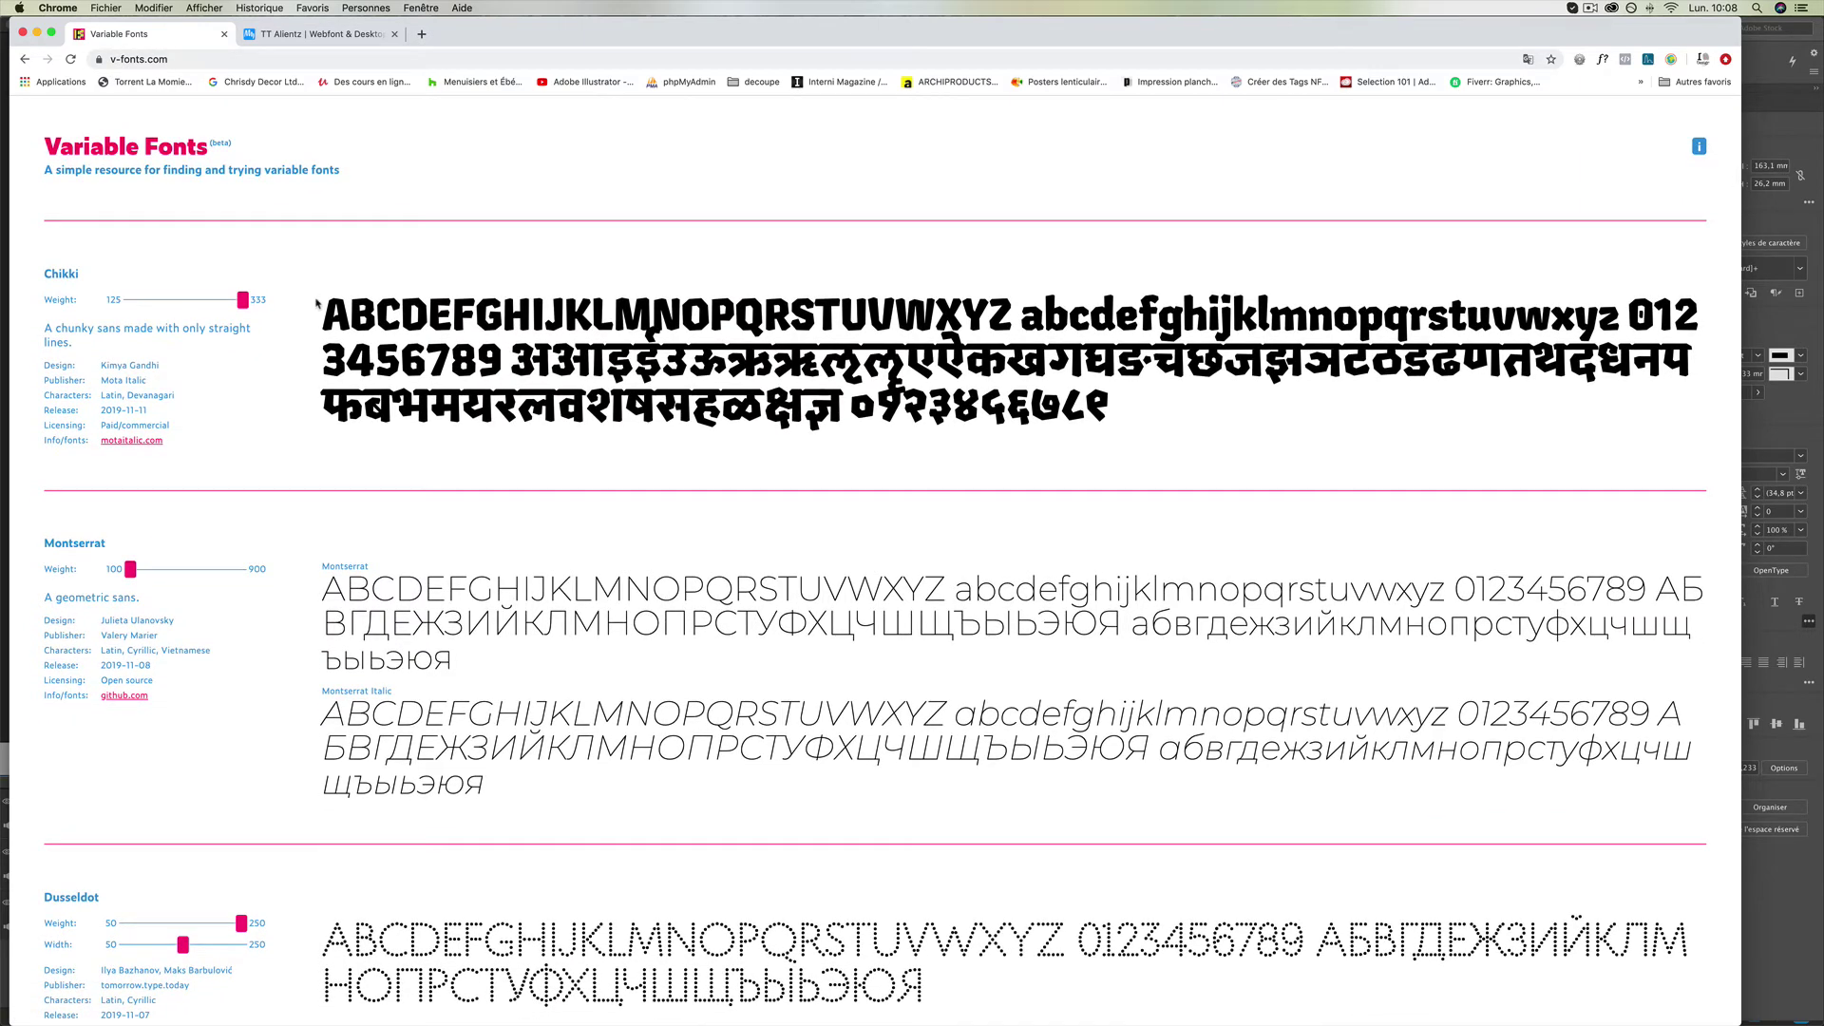
Switch to Adobe InDesign 2020 and delete the three-column text frame under the RÉGLES DE COLONNE heading.
mouse_move(1300, 1009)
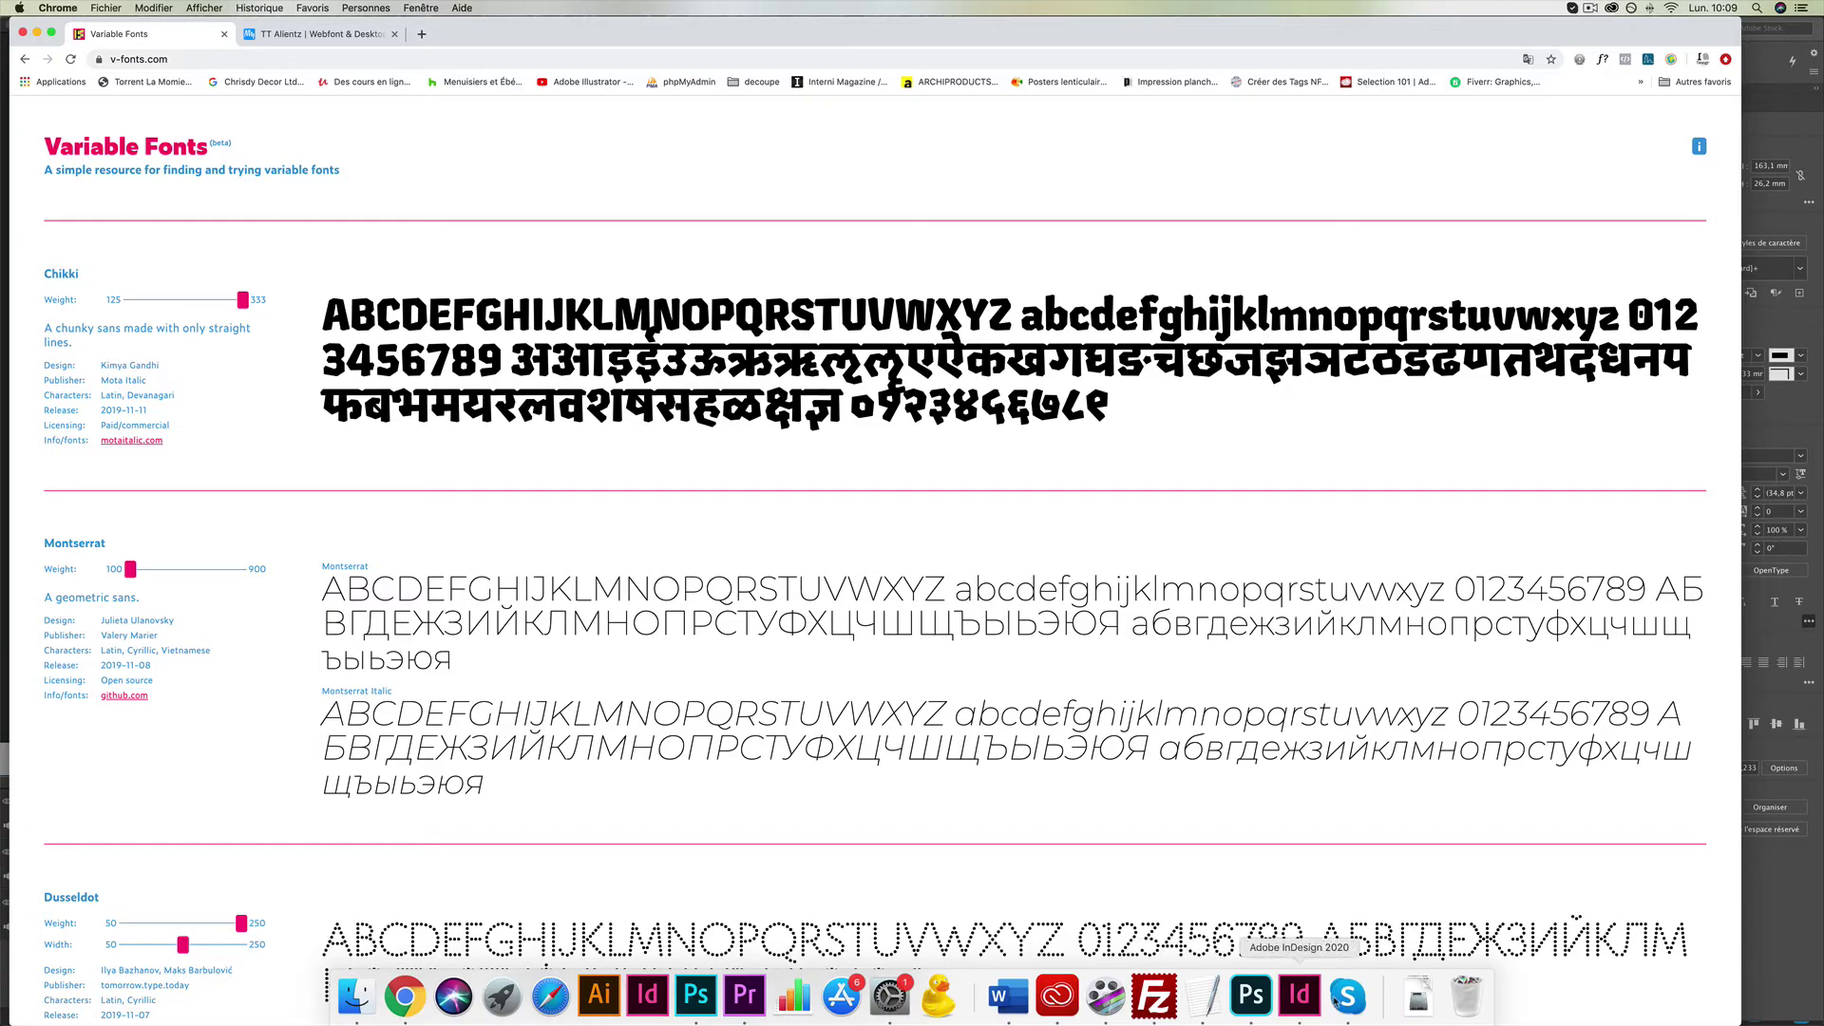
left_click(1299, 997)
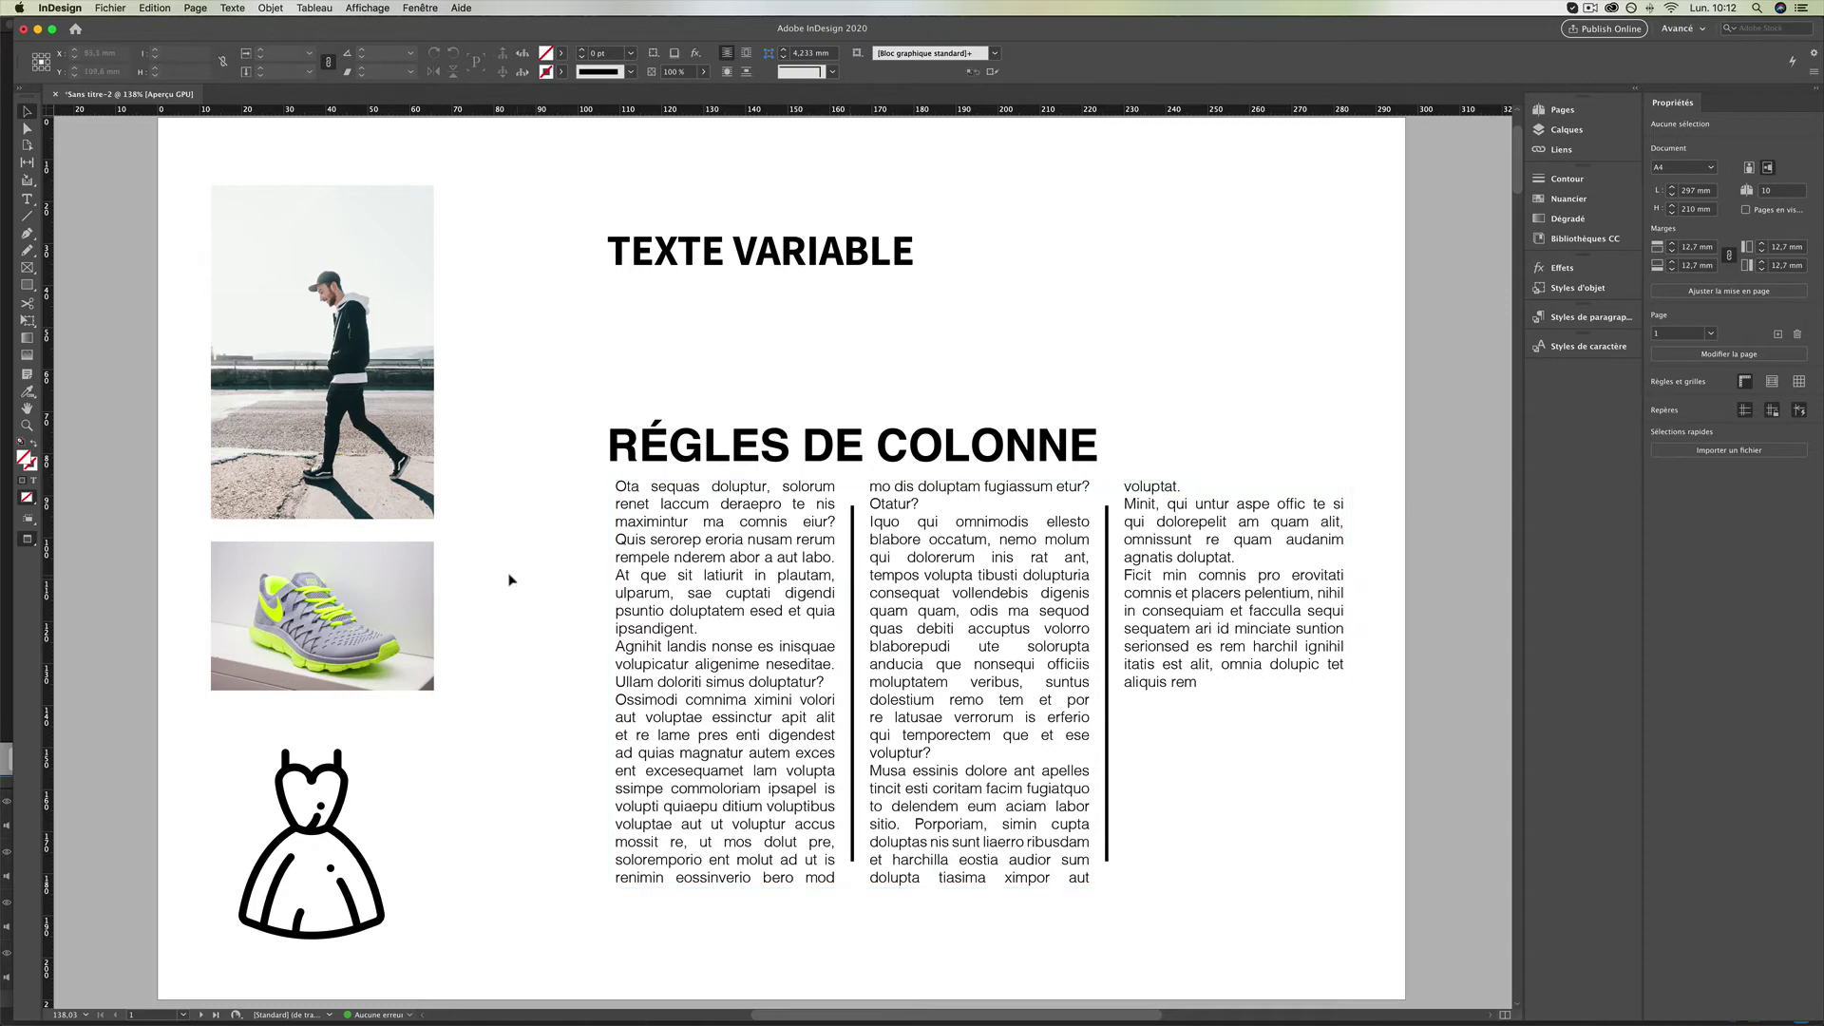
left_click(701, 584)
key("Delete")
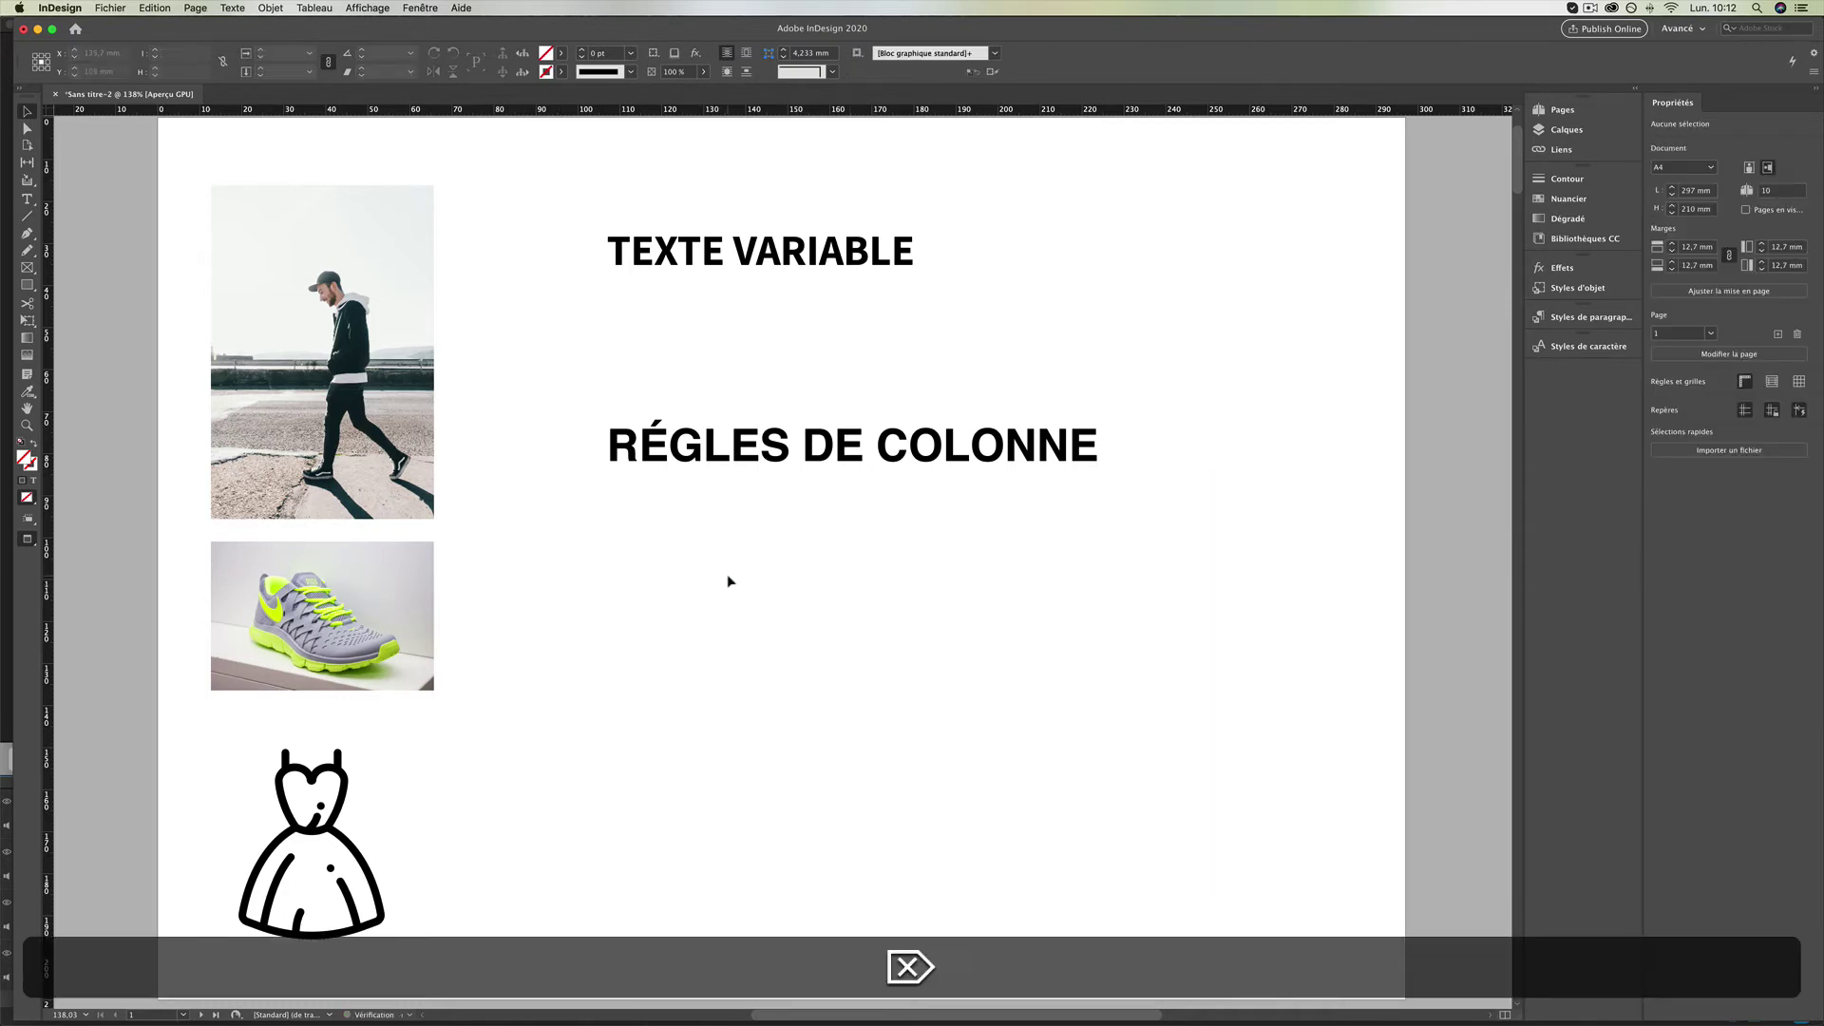
Draw a text frame about 170 by 89 mm beneath the RÉGLES DE COLONNE heading and fill it with placeholder text.
left_click(27, 200)
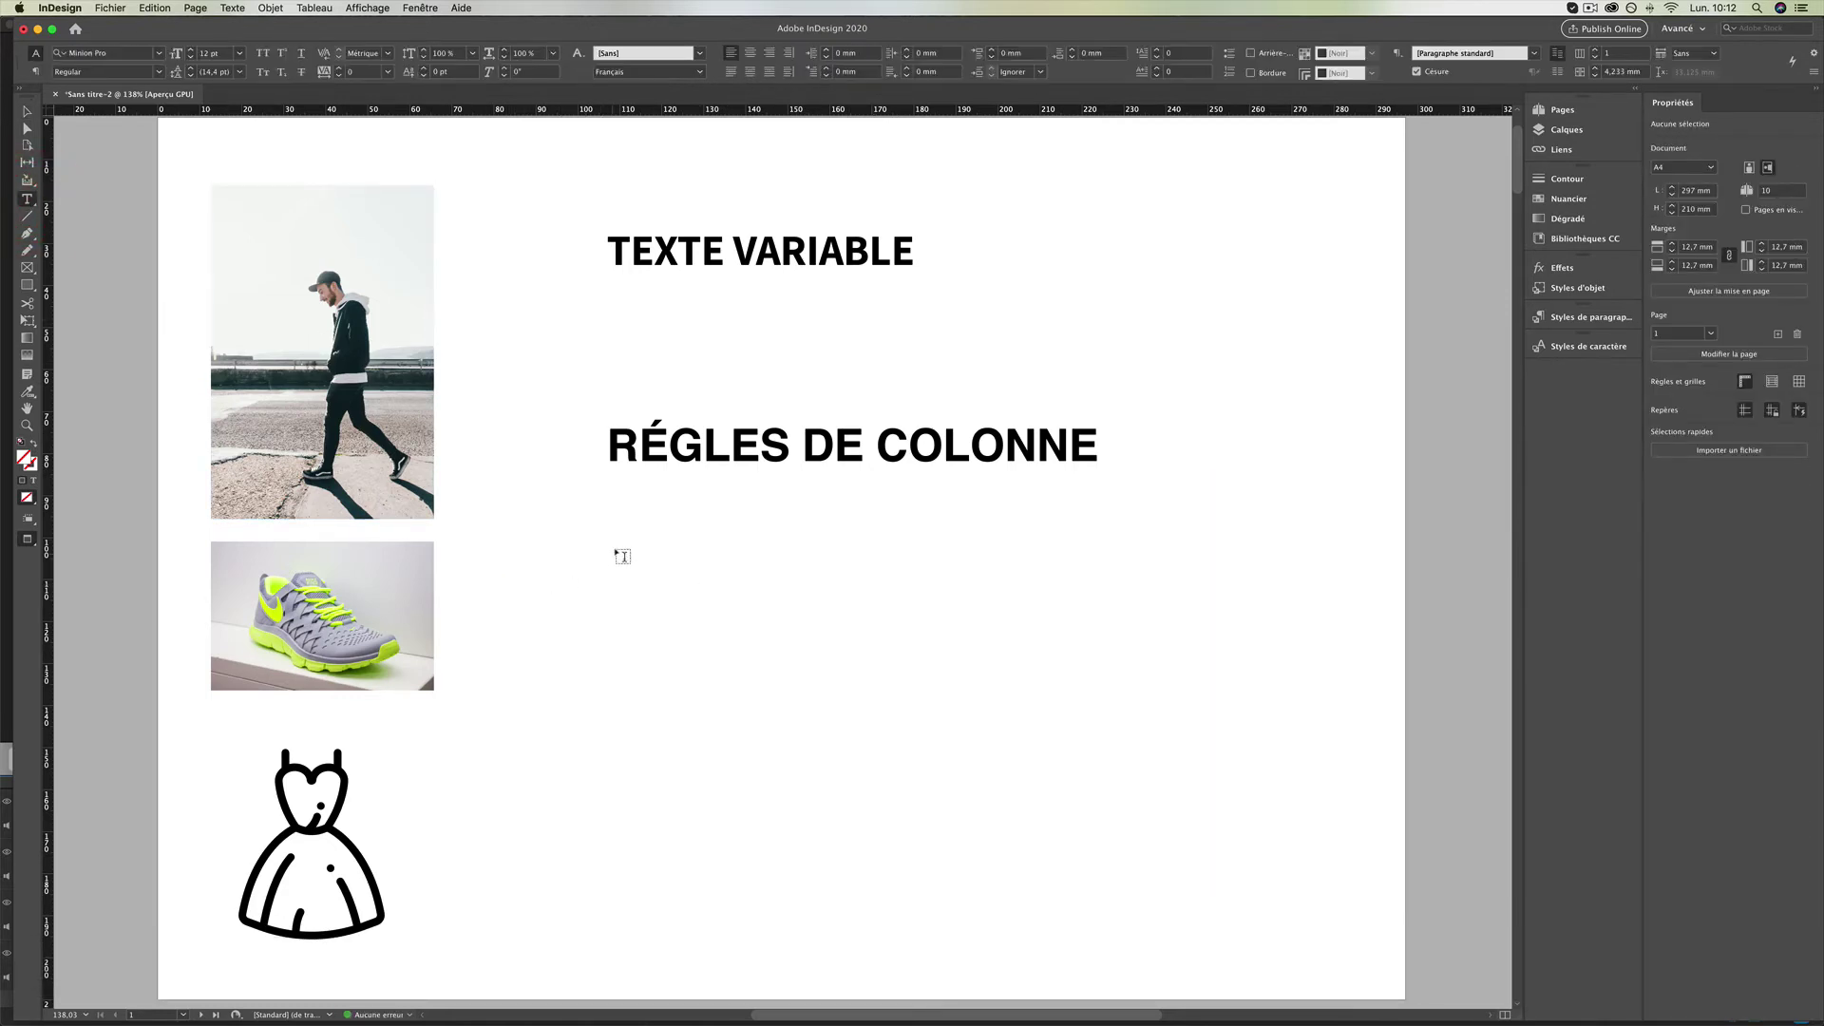
mouse_move(610, 489)
left_mouse_down()
mouse_move(1137, 813)
mouse_move(1317, 862)
left_mouse_up()
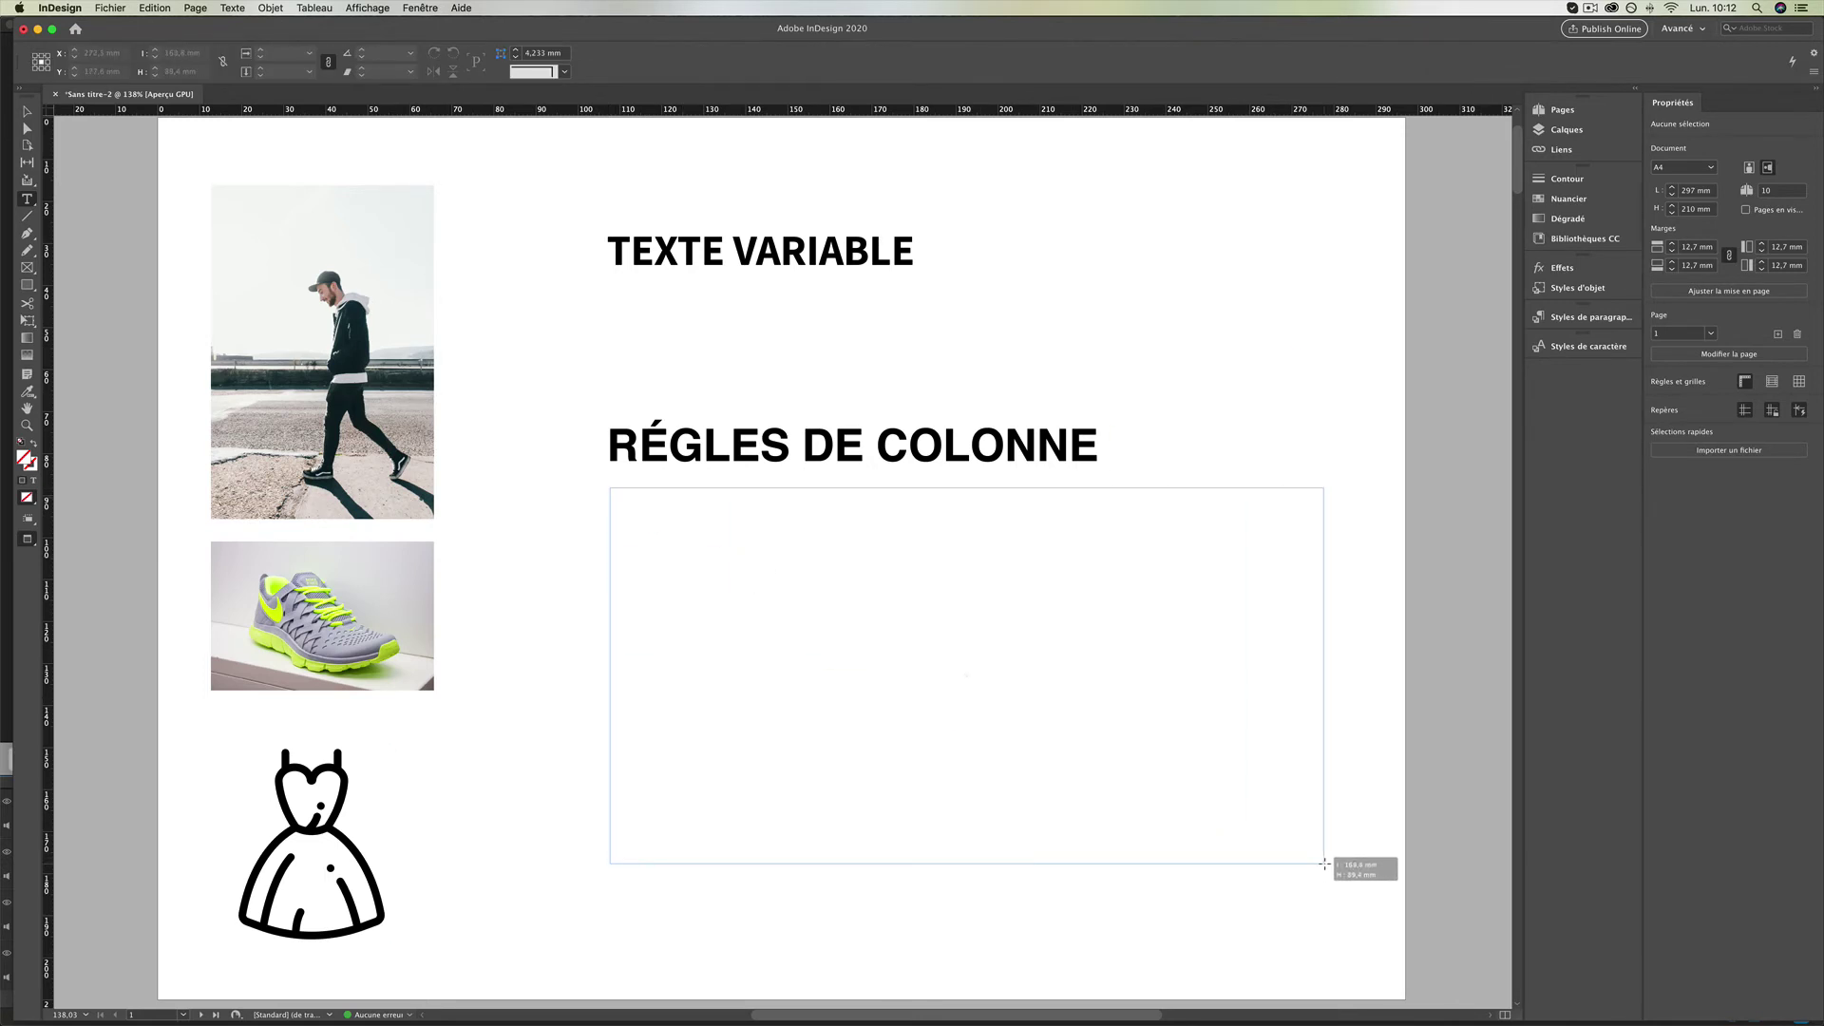
left_click(233, 8)
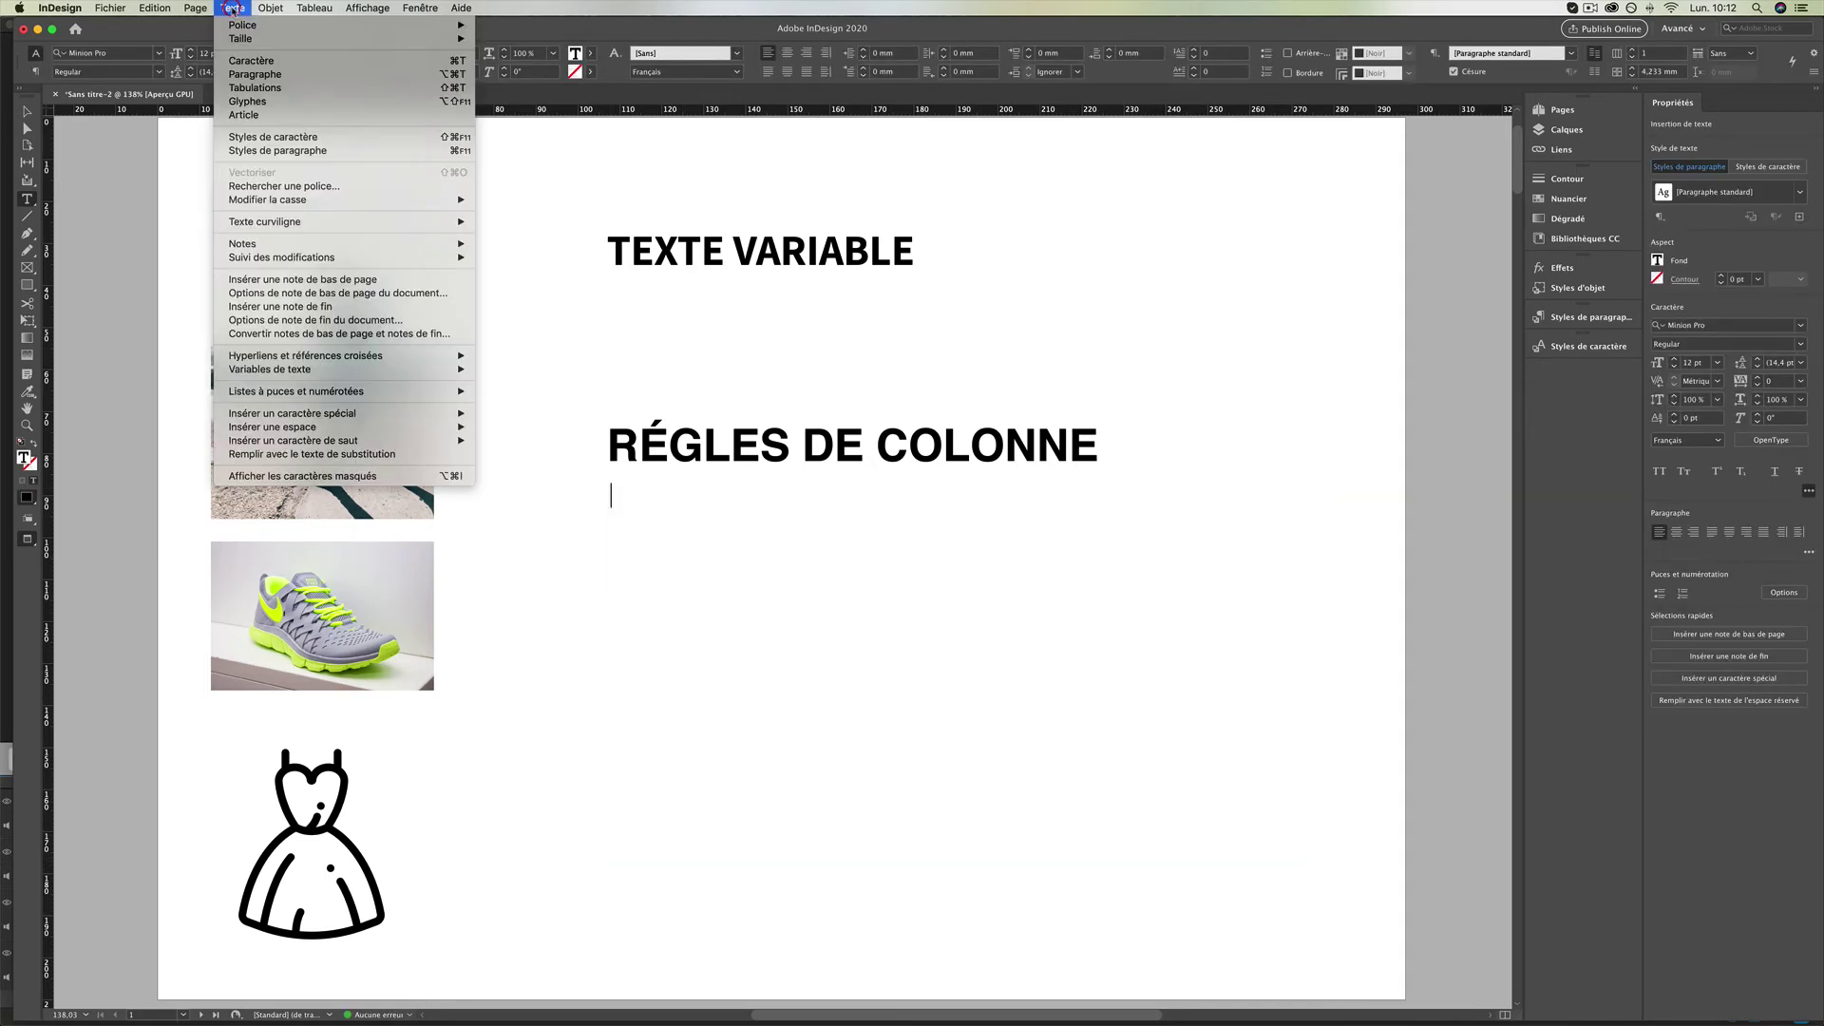
left_click(312, 454)
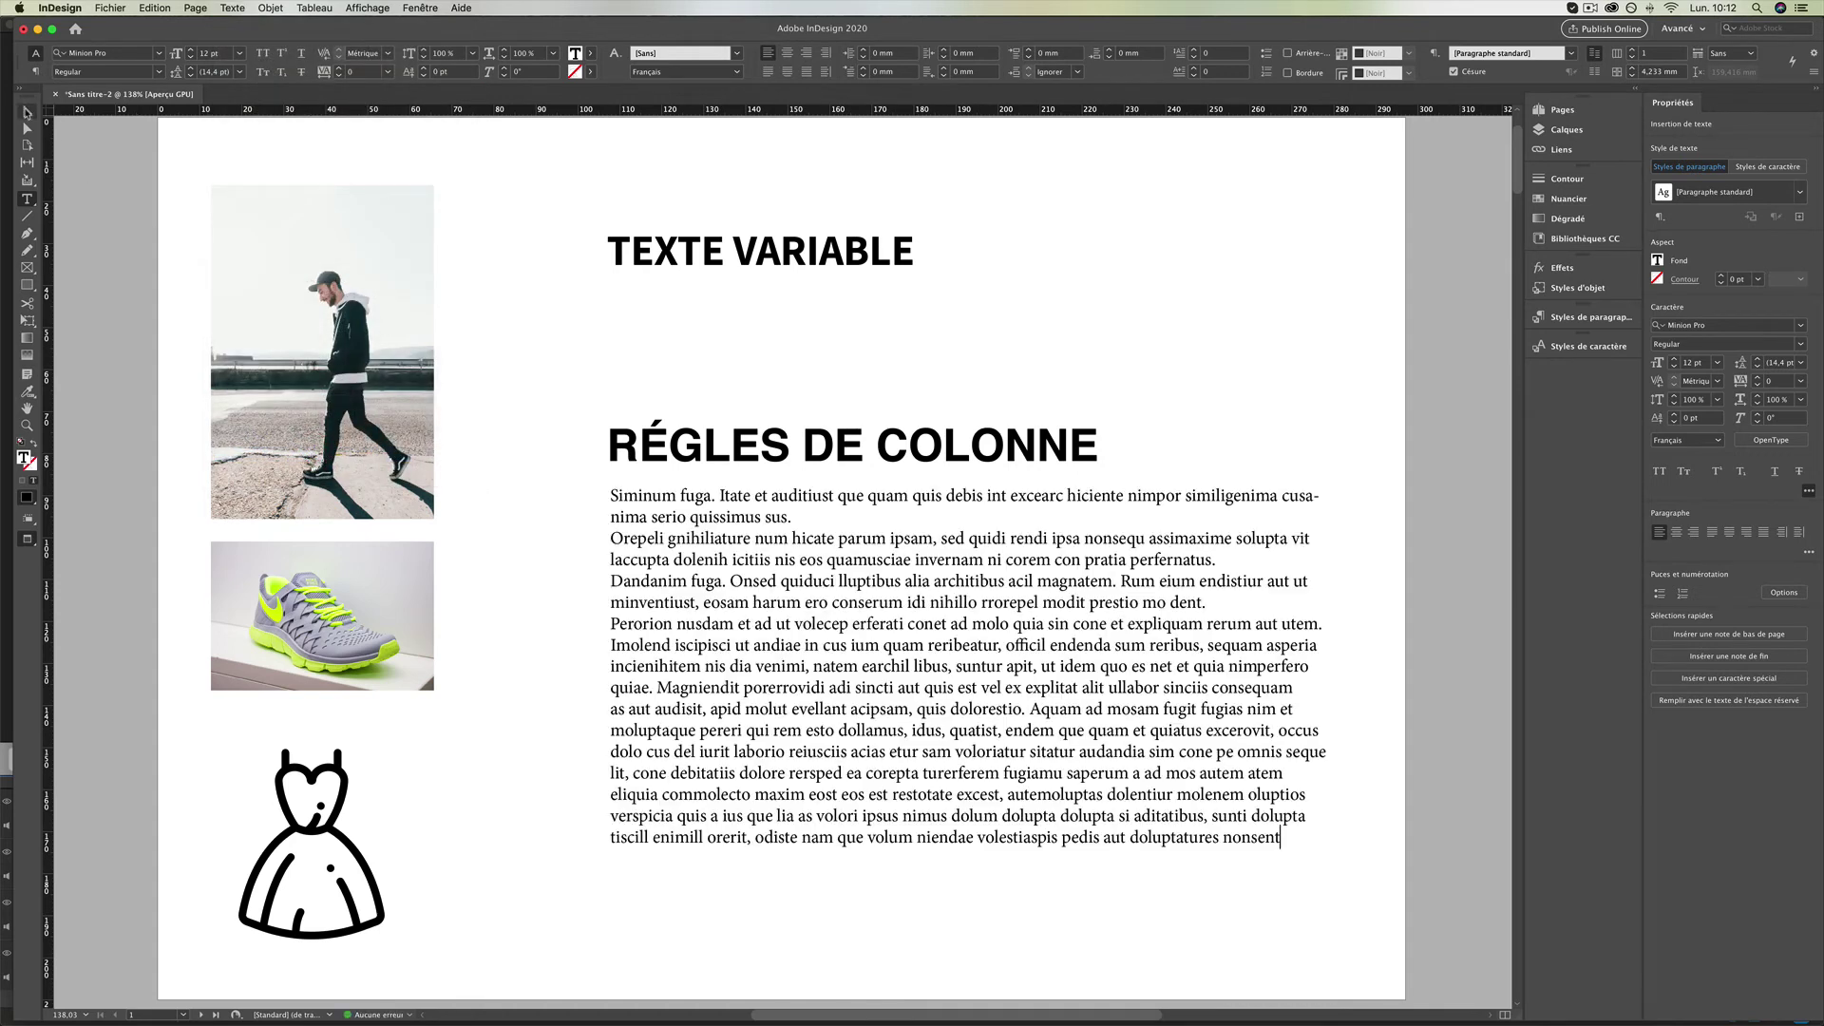
left_click(27, 112)
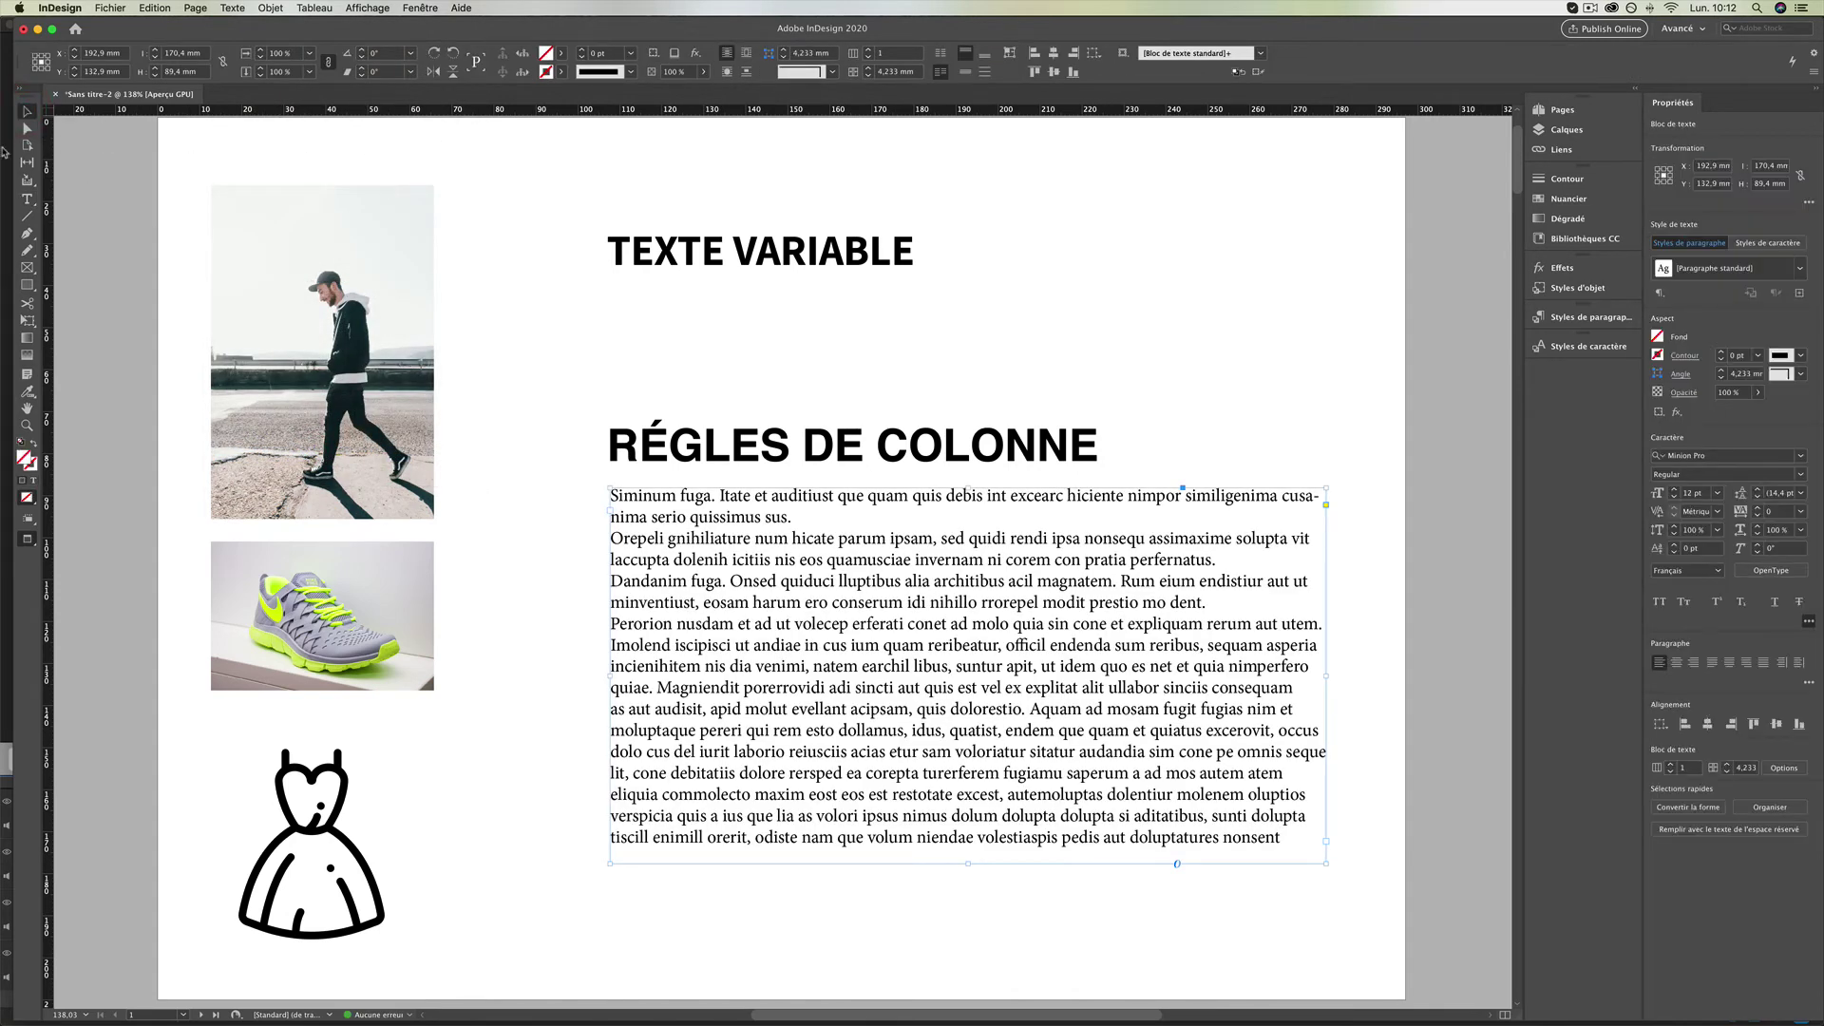
Divide the placeholder text frame into 3 fixed-number columns in its text frame options, keeping the text in view.
left_click(27, 198)
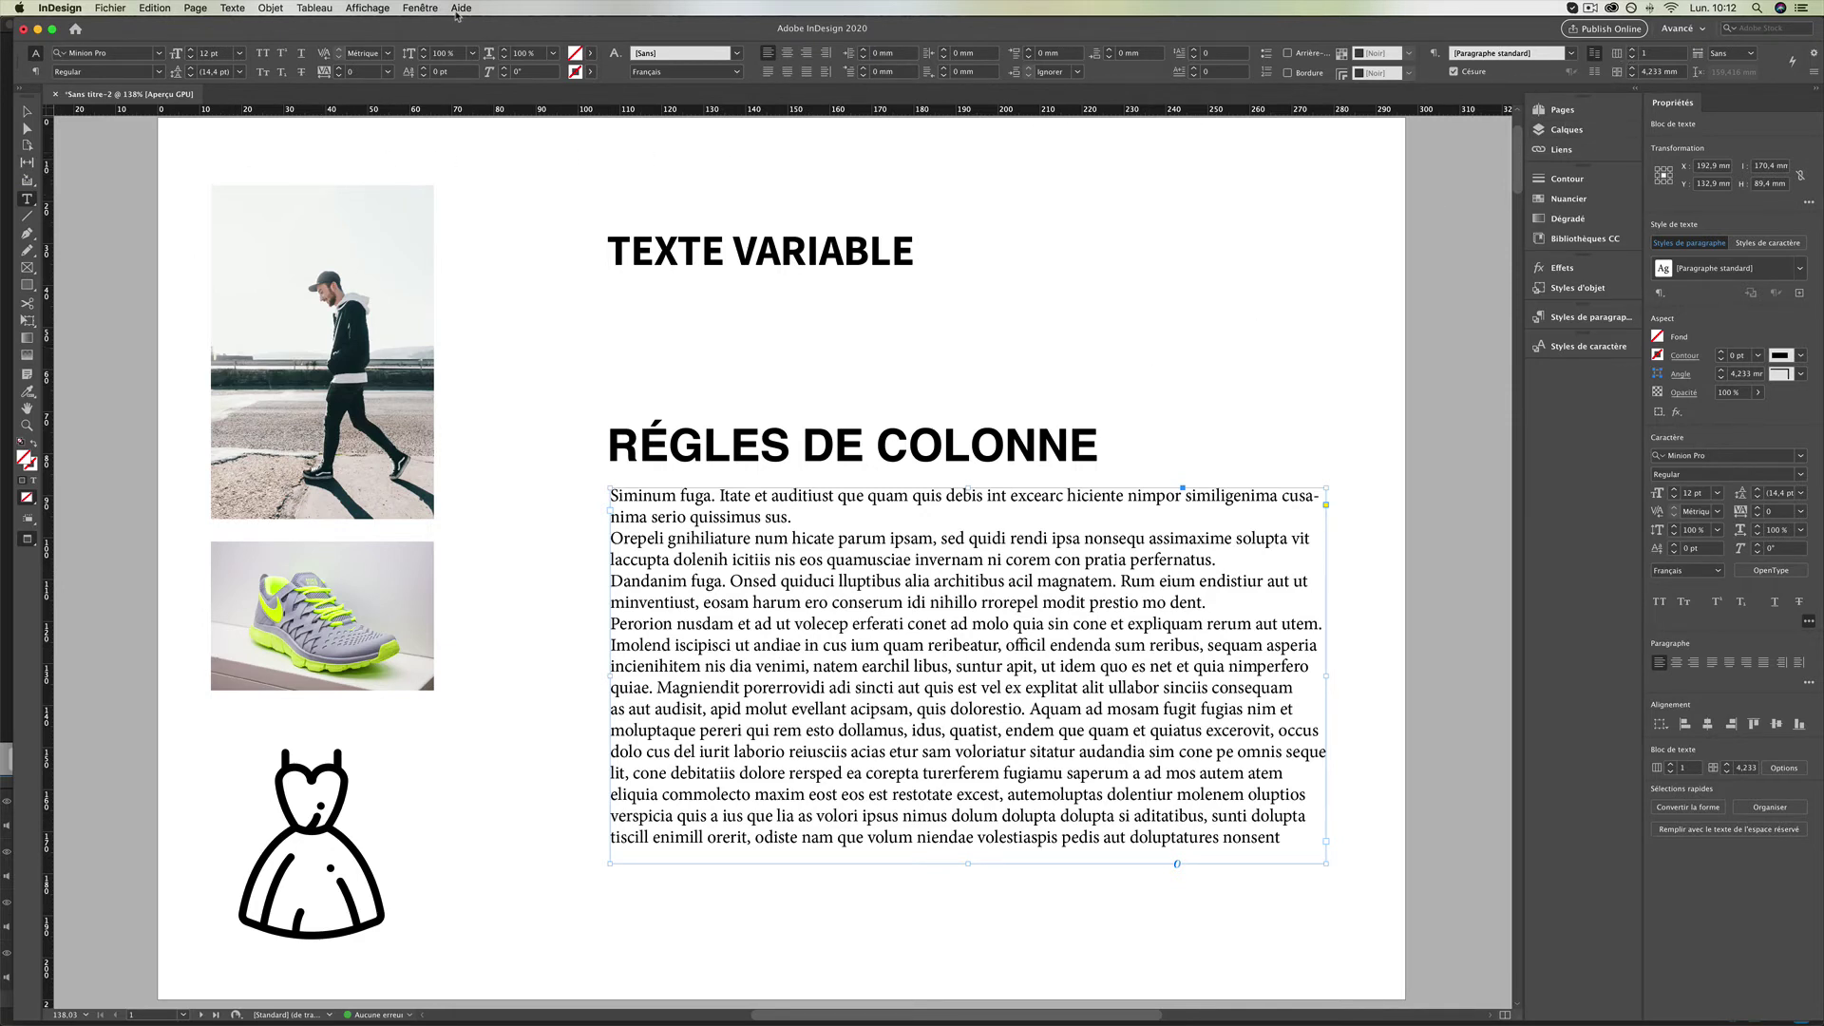
left_click(270, 7)
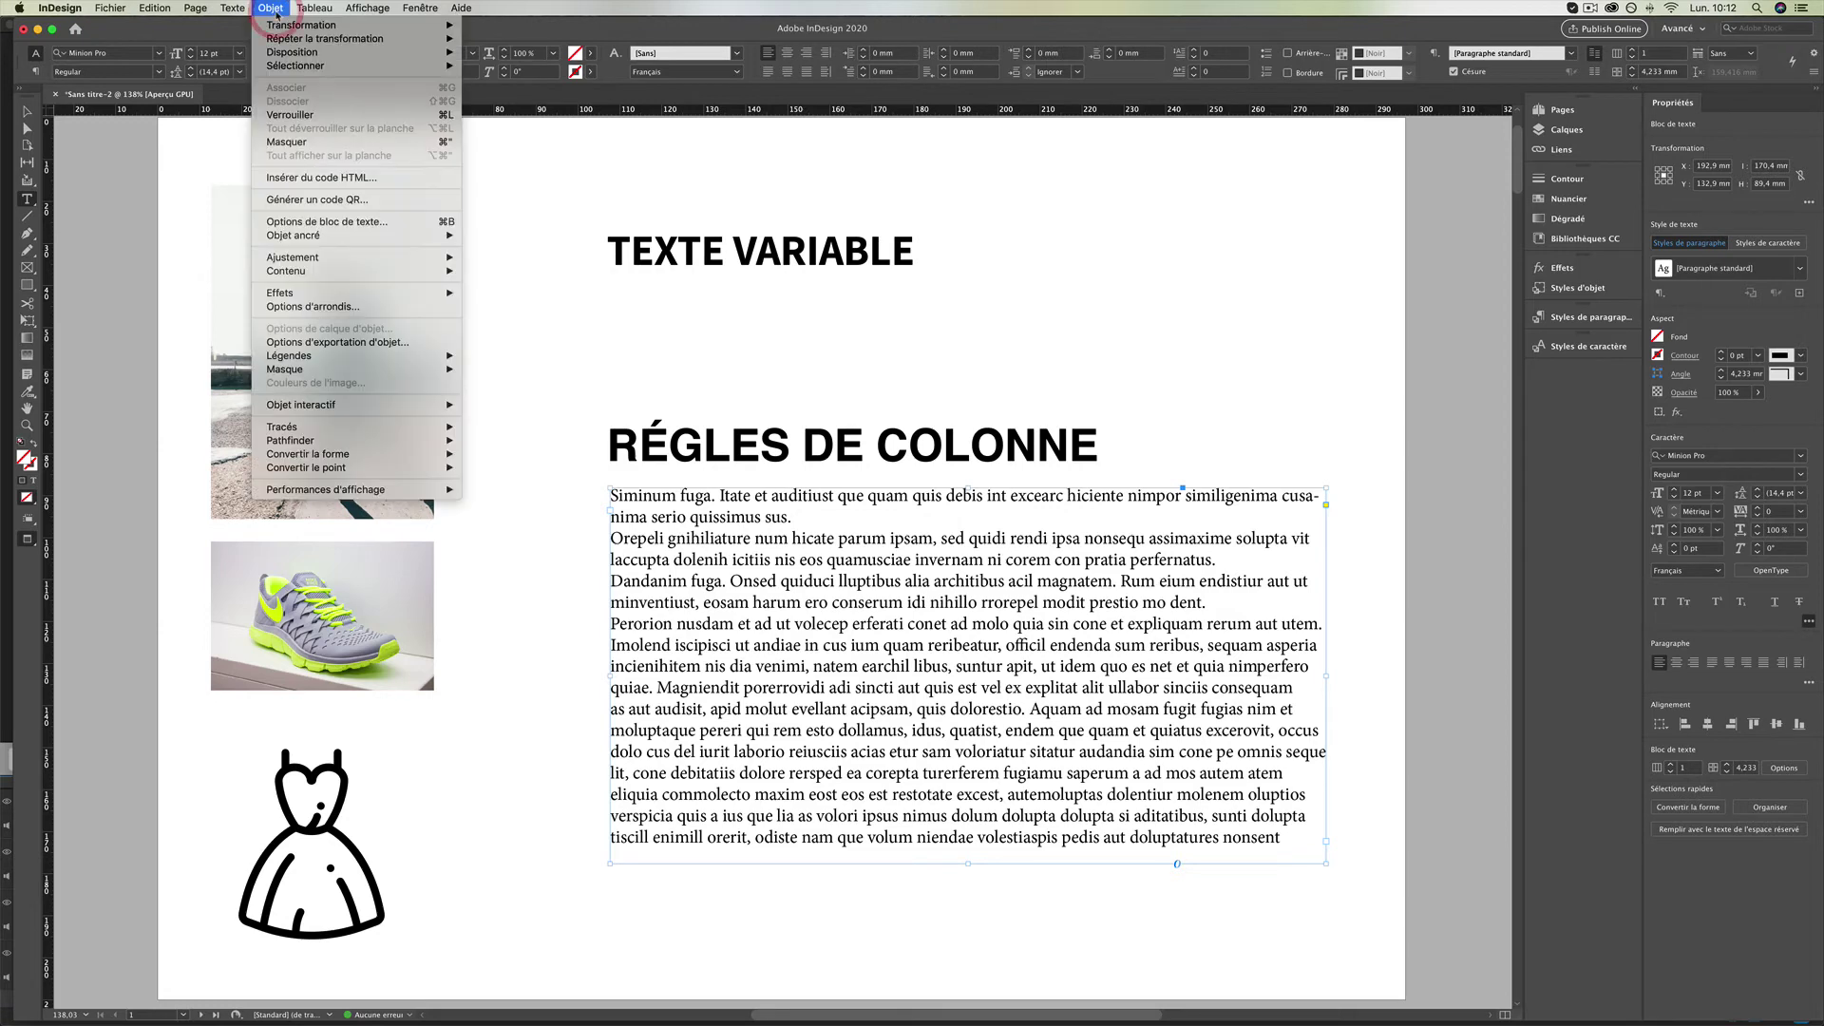
left_click(349, 224)
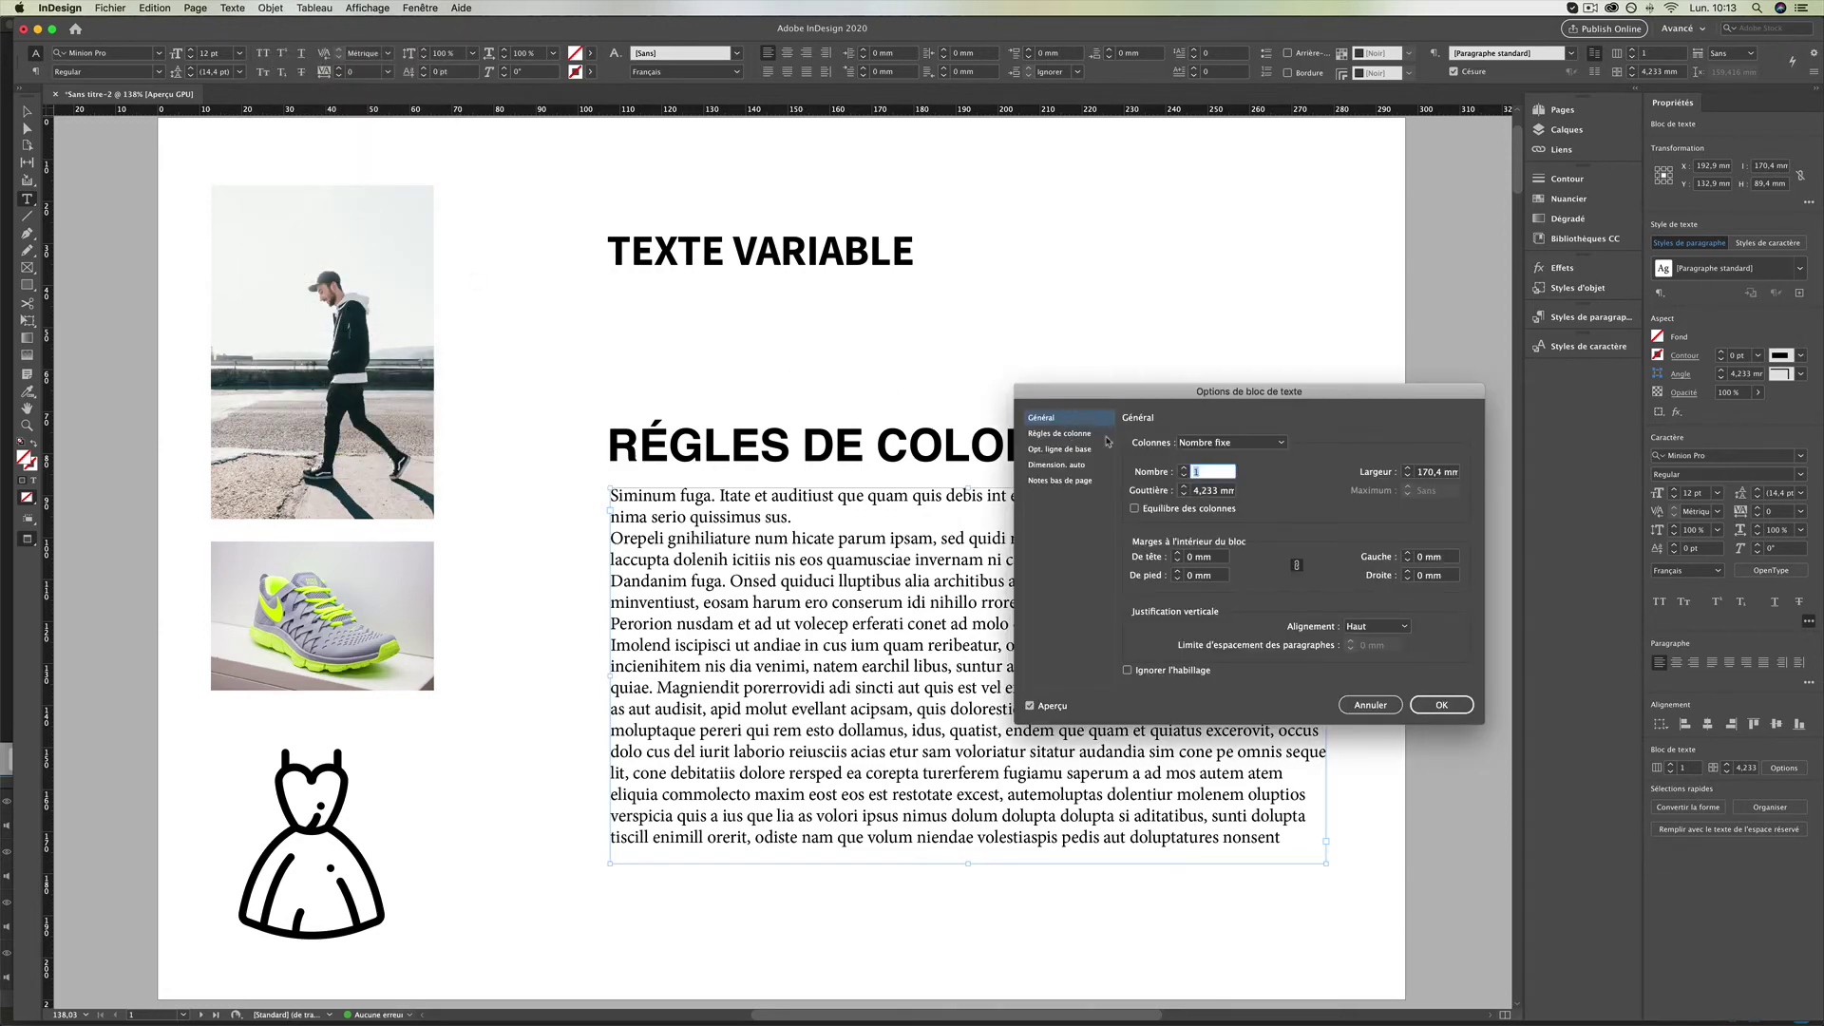
left_click(1183, 469)
left_click(1182, 470)
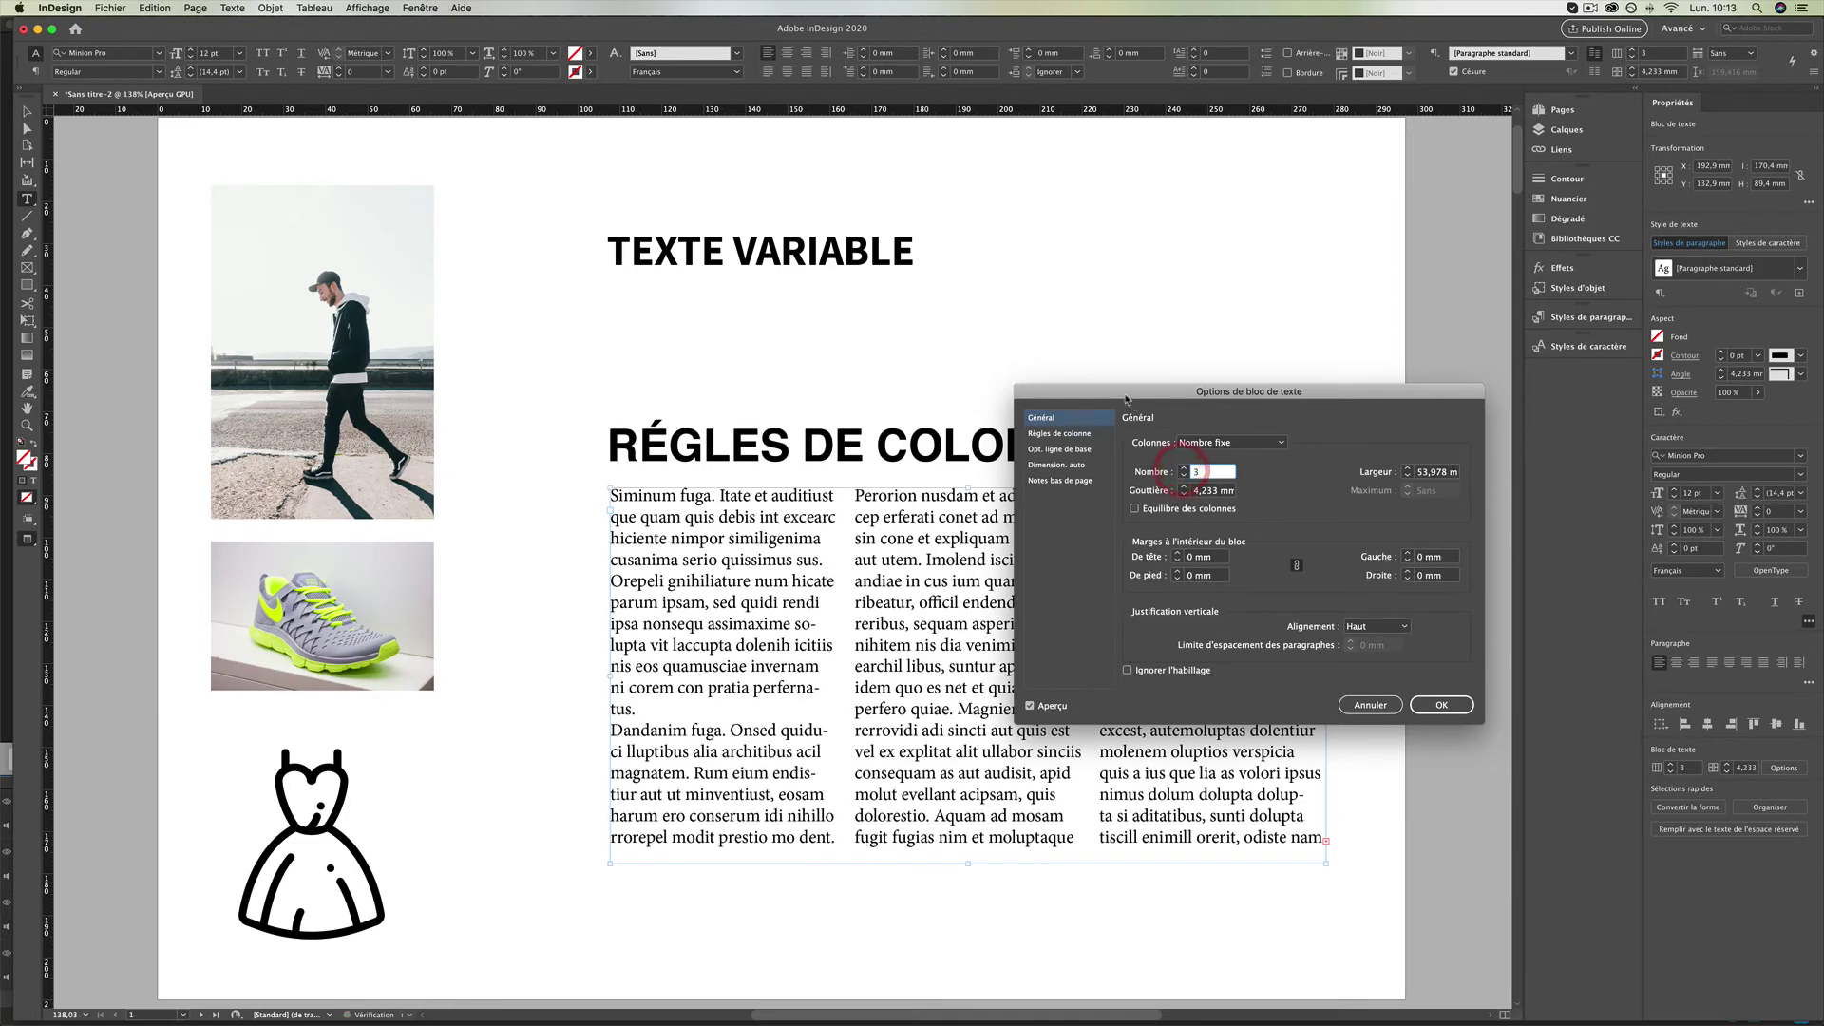
left_click_drag(1125, 395, 1335, 260)
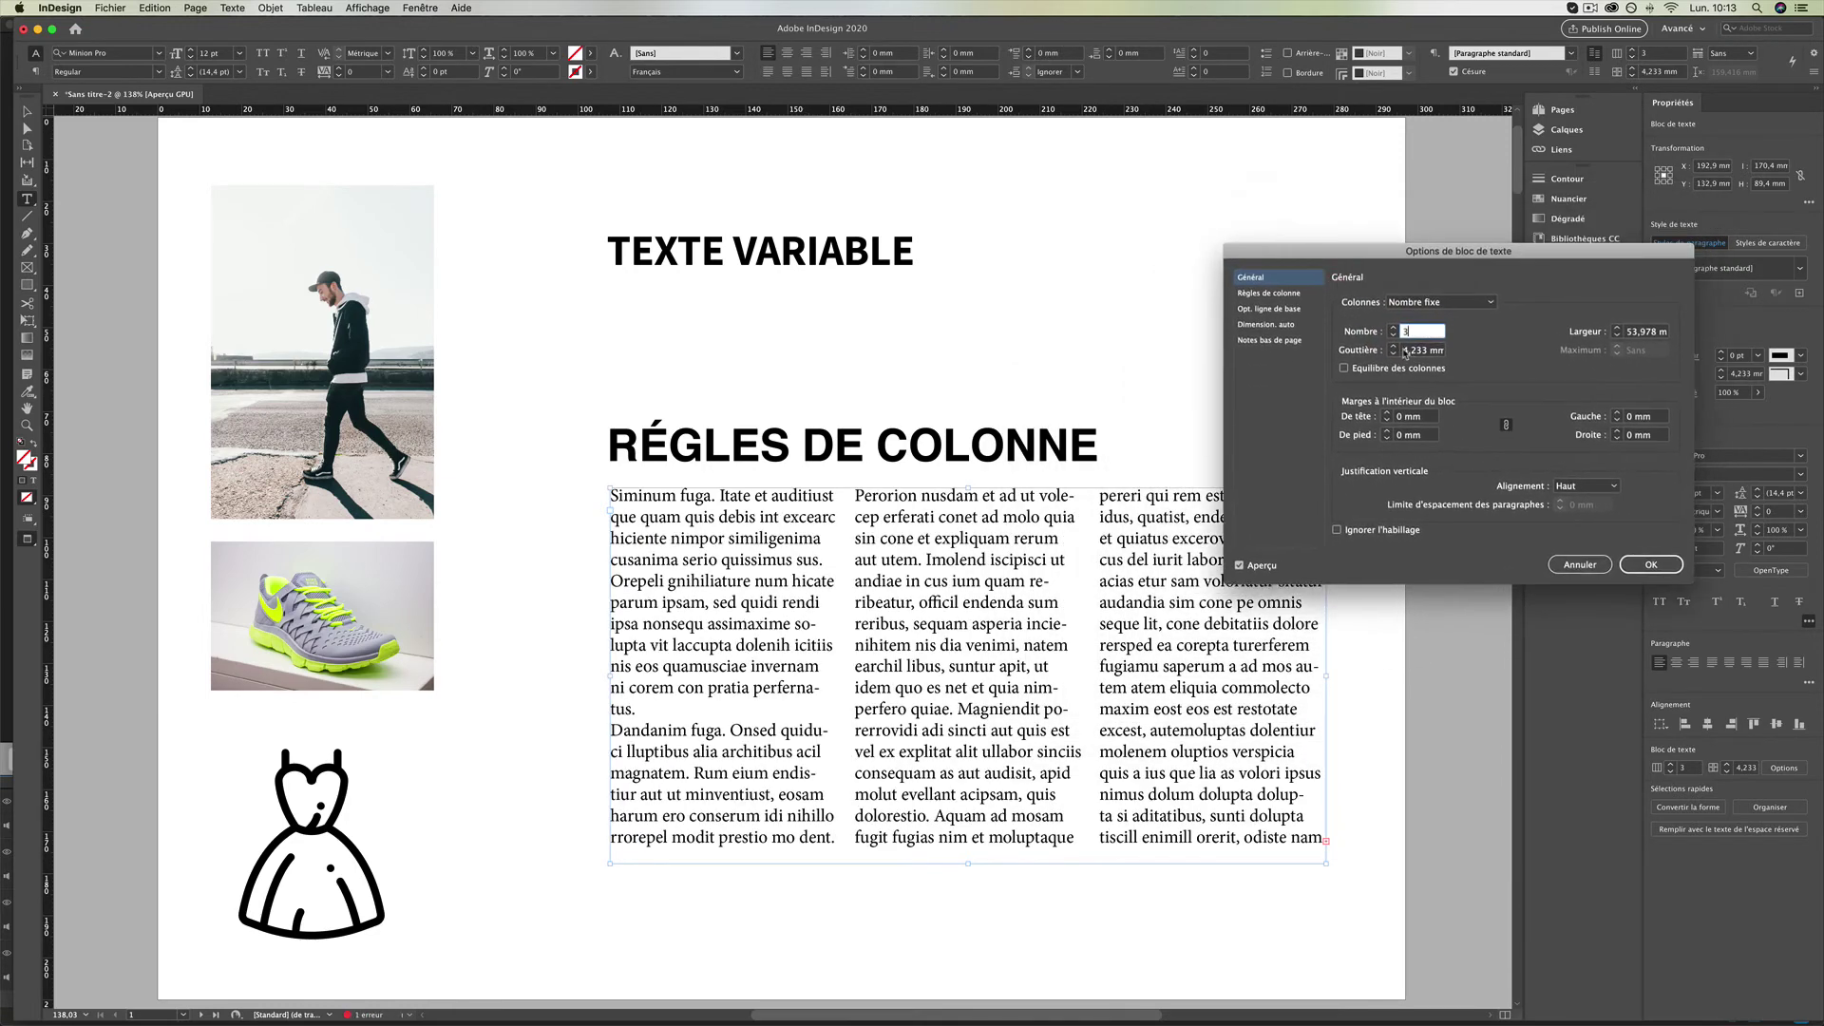
Set the gutter between the text columns to 4 mm and apply the frame options.
left_click(1393, 354)
left_click(1393, 354)
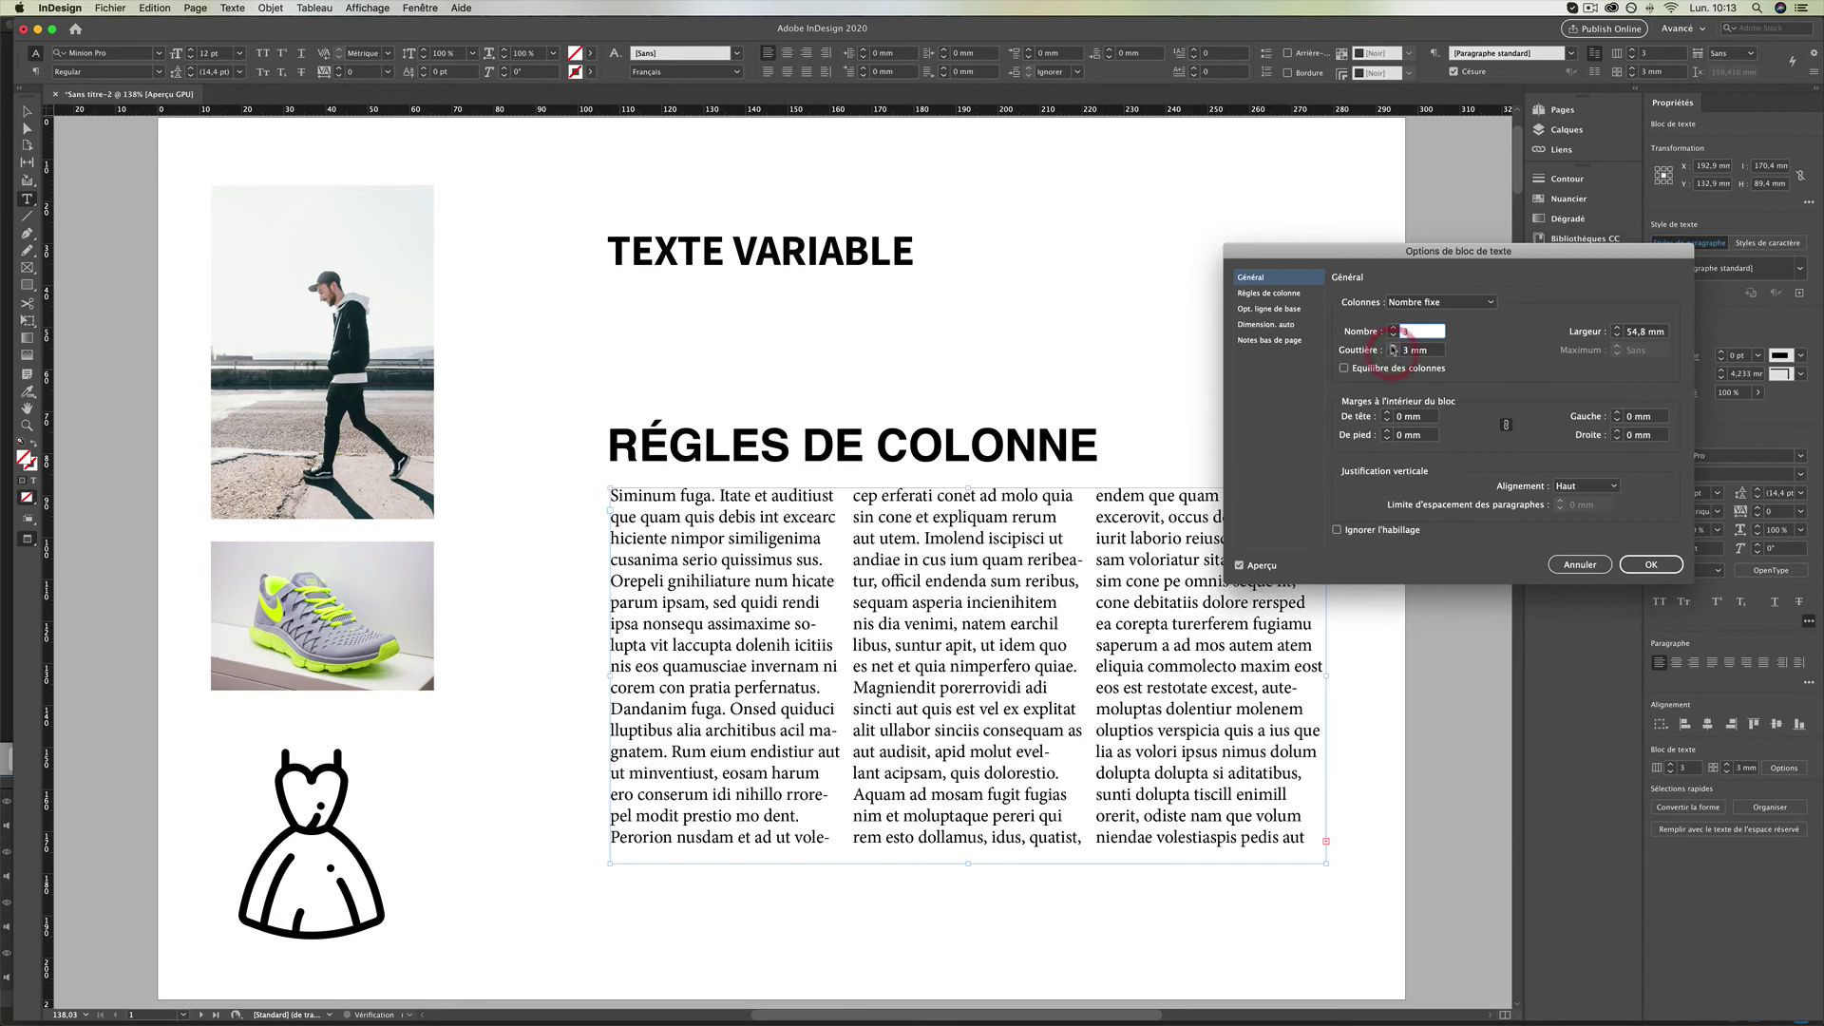
left_click(1392, 346)
left_click(1392, 346)
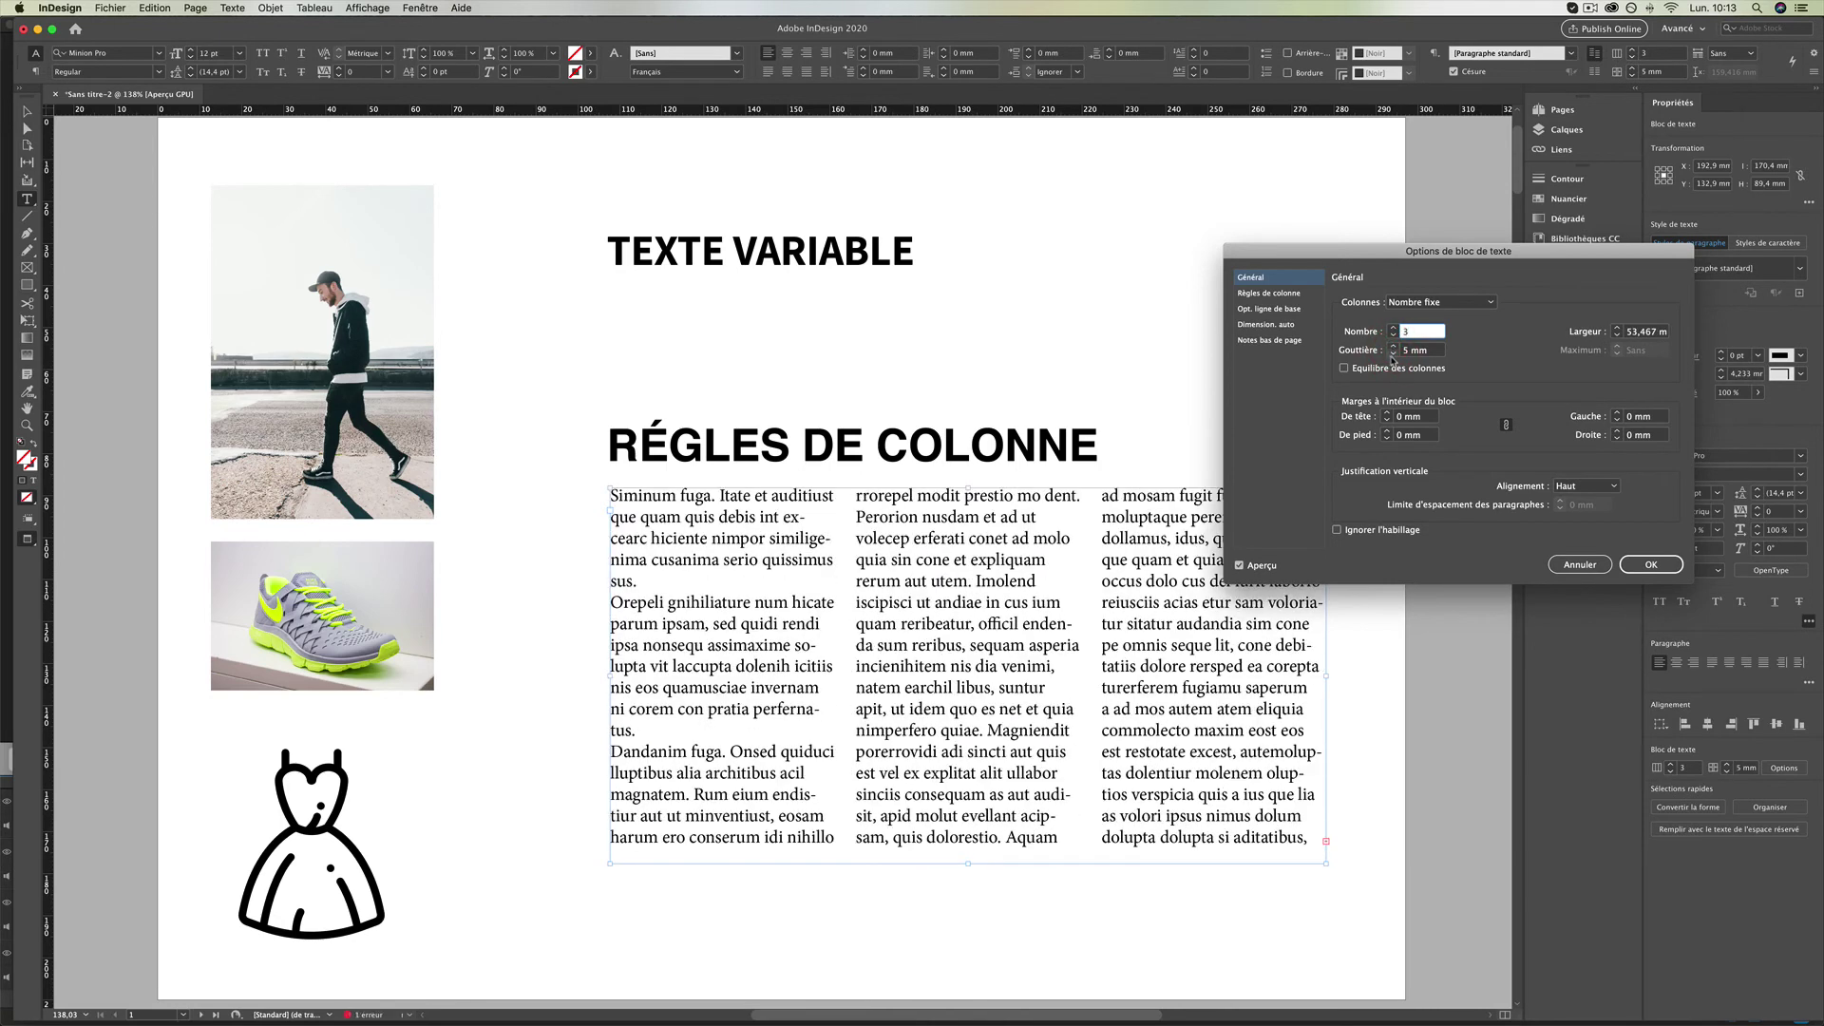
left_click(1394, 355)
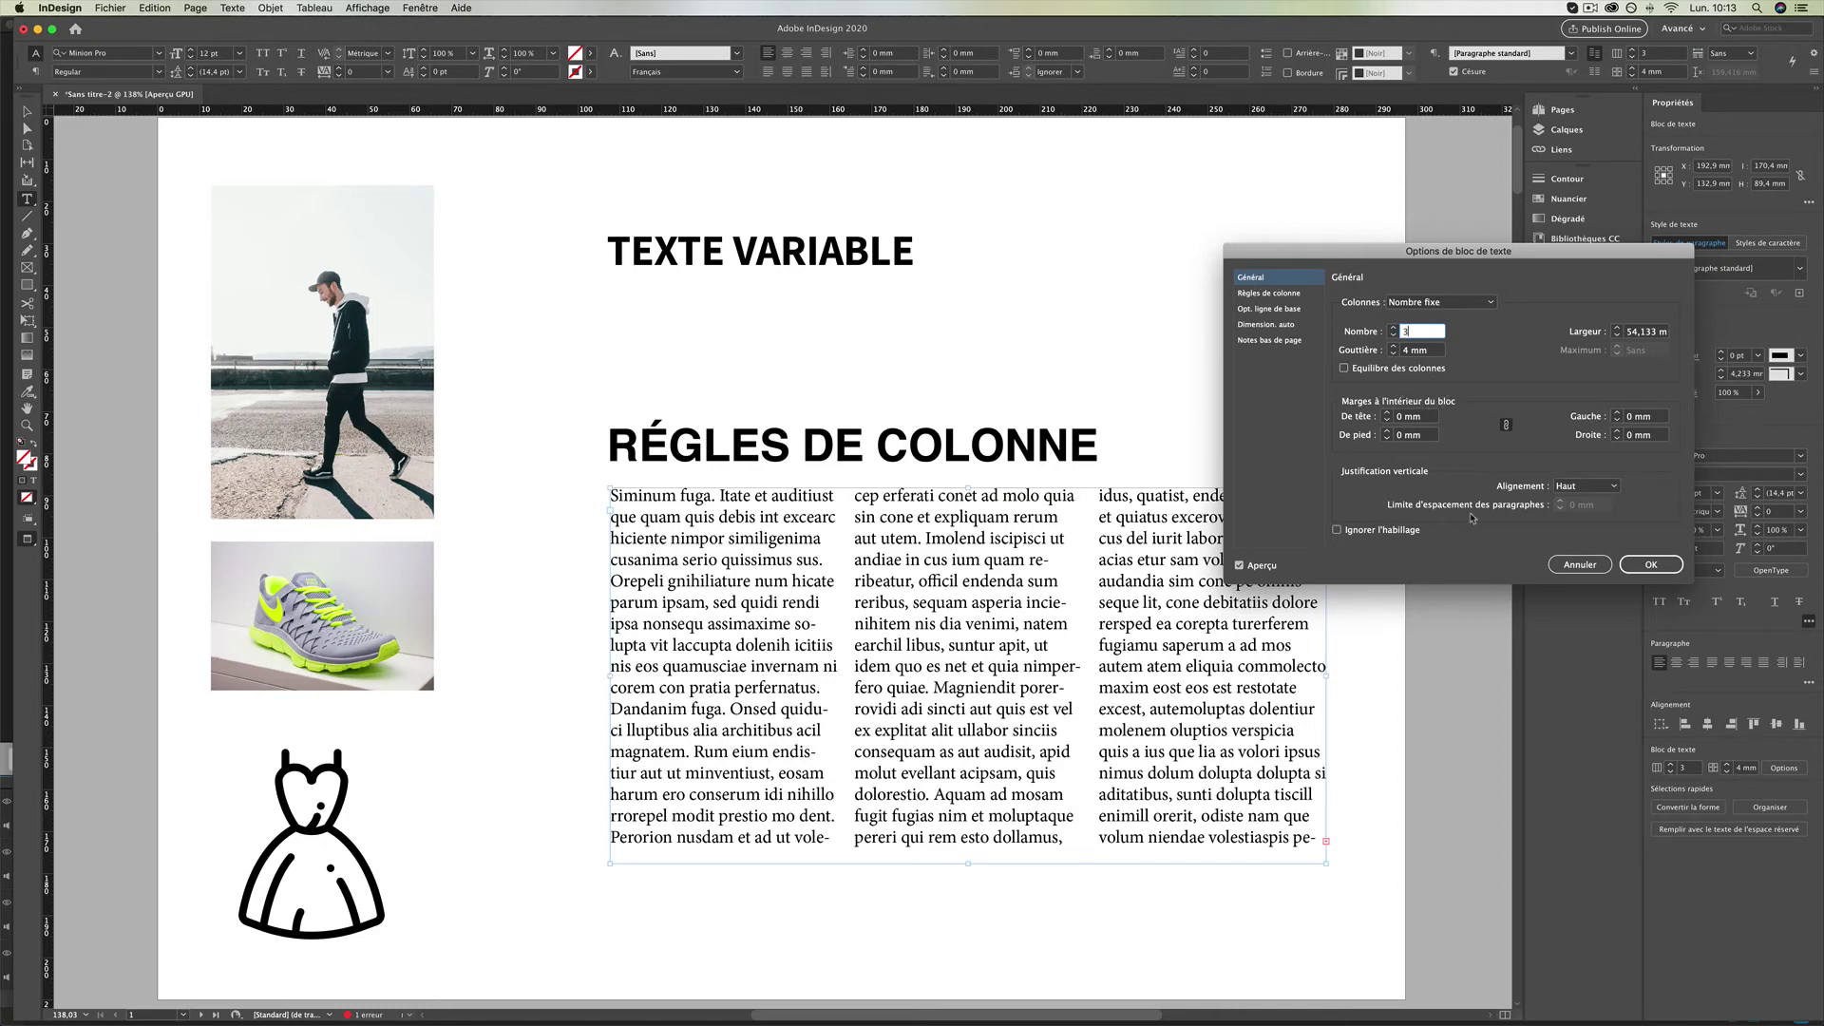
left_click(1644, 564)
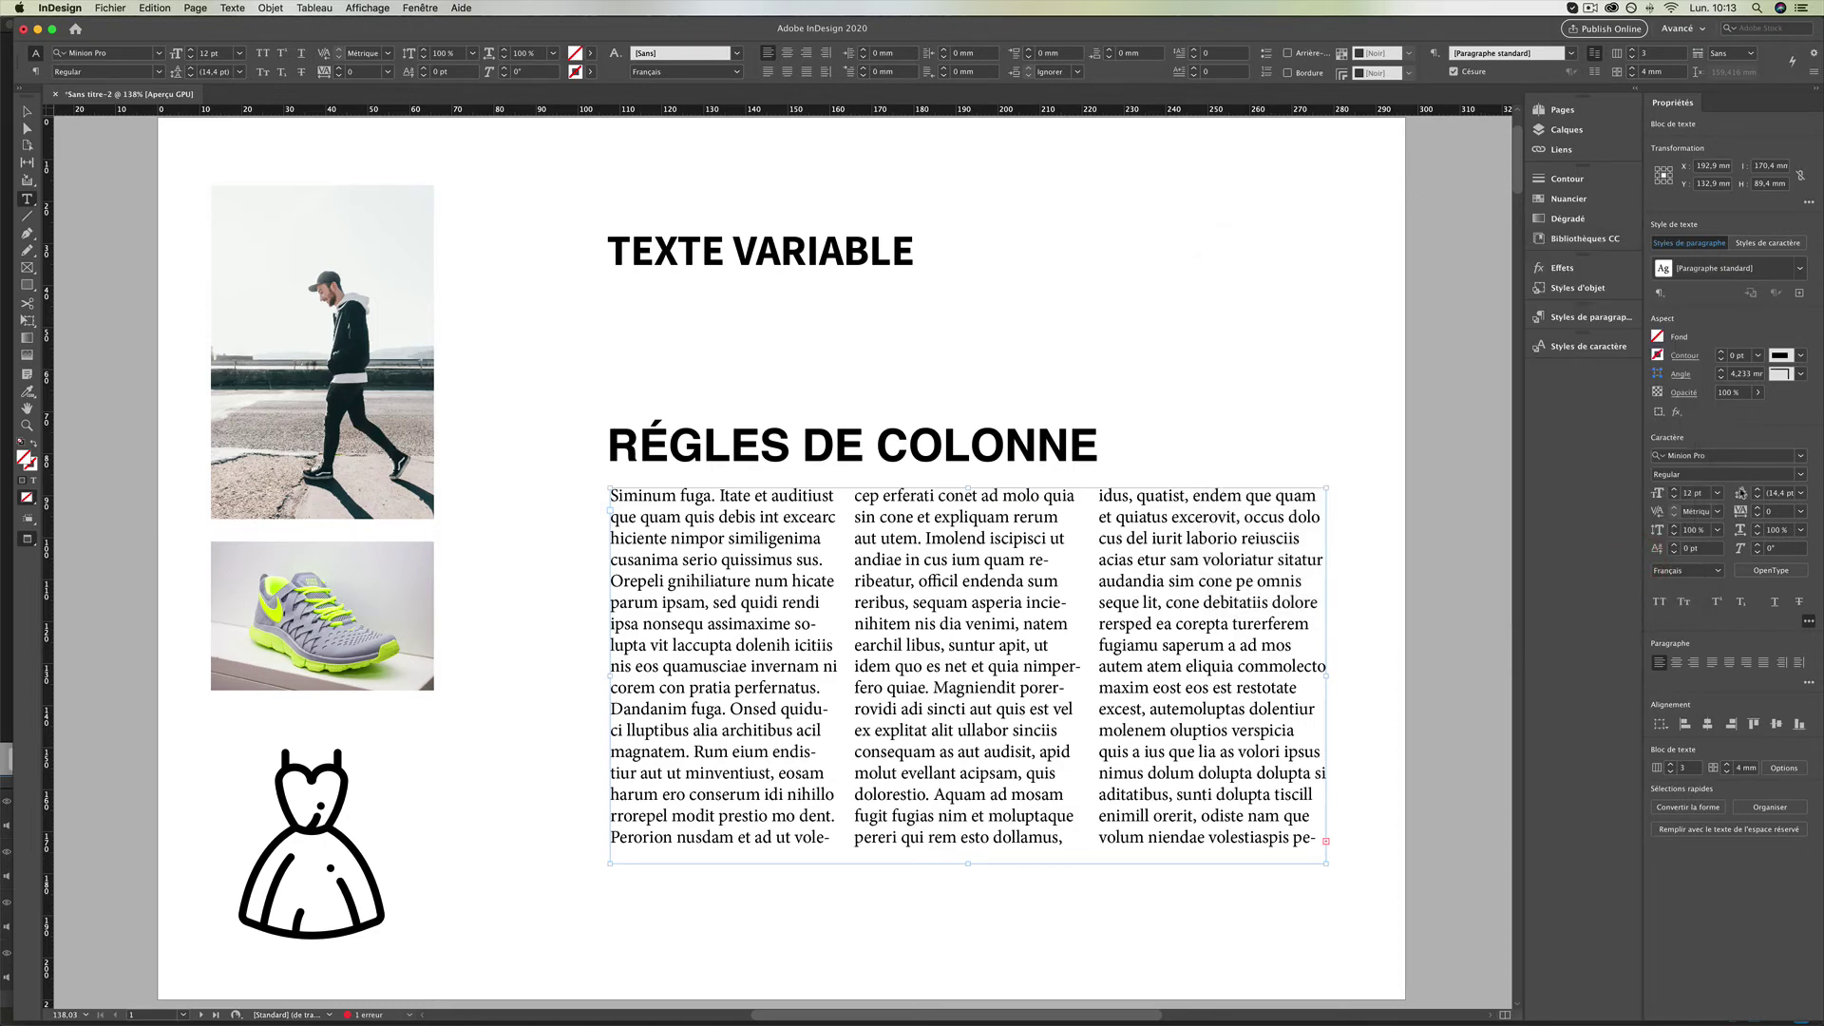
Reduce the column text size to 11 pt and justify it with the last line aligned left.
left_click(1674, 498)
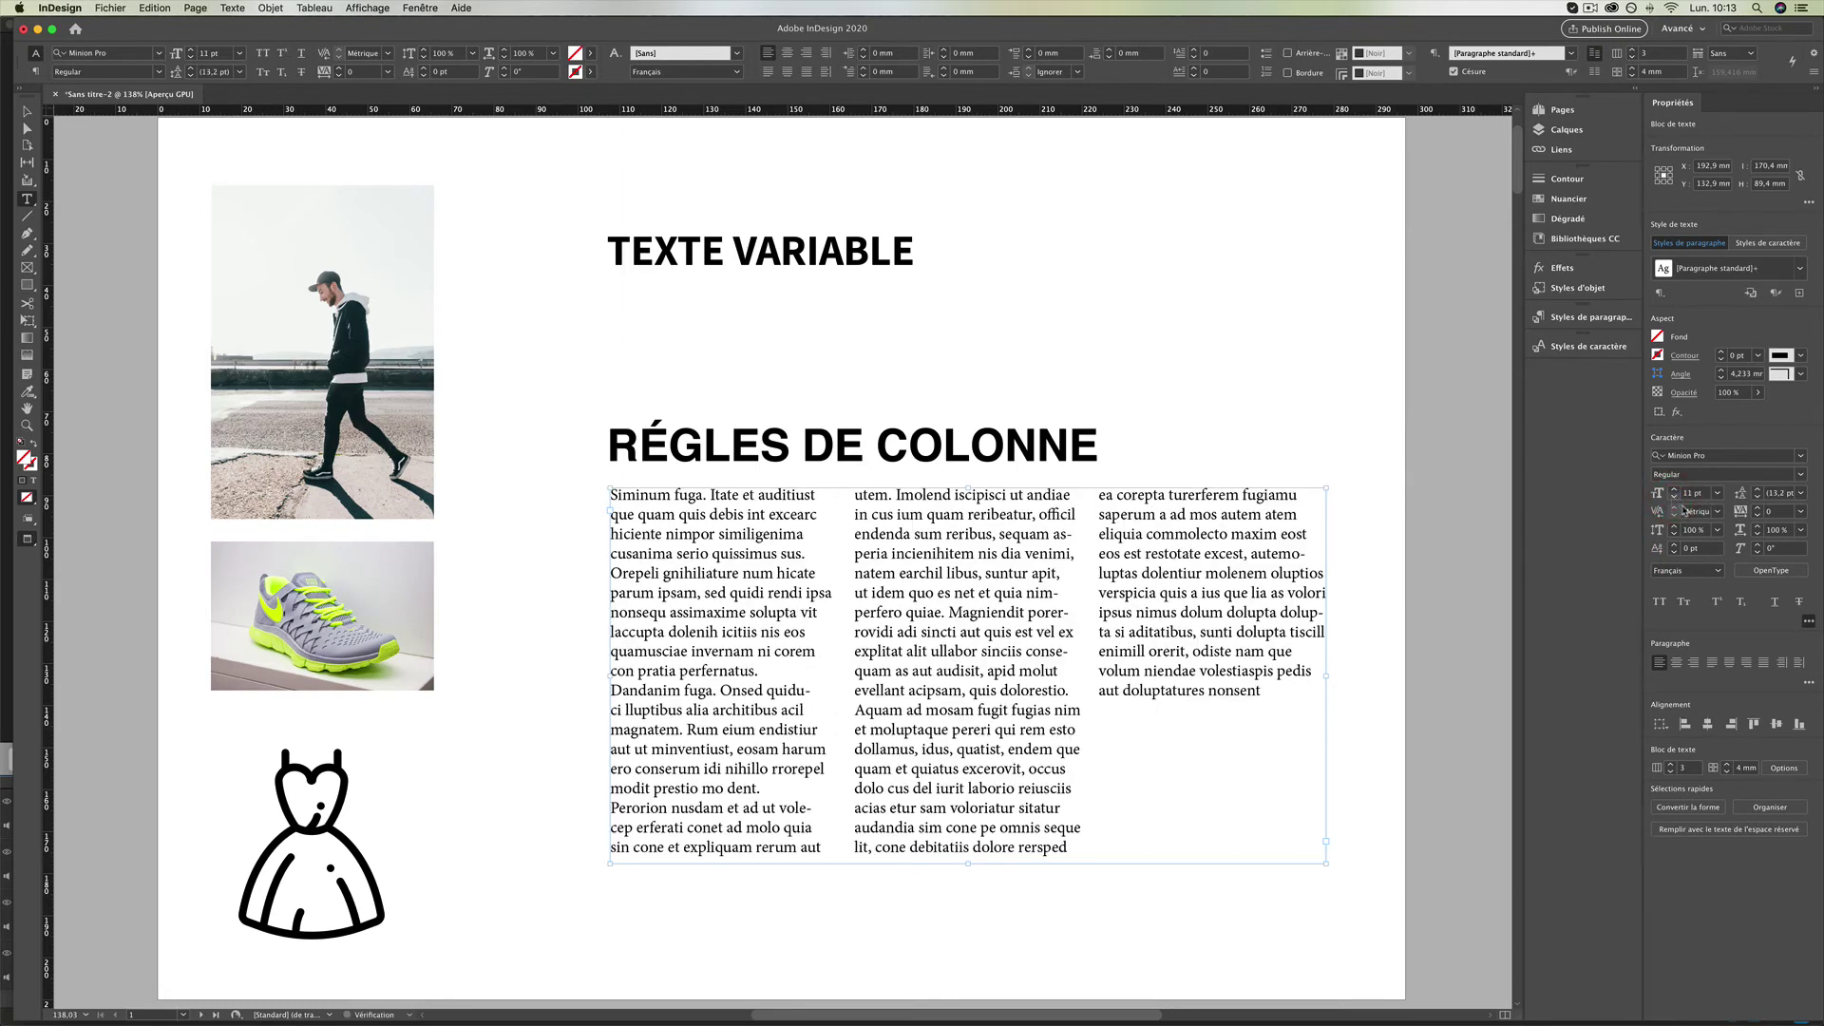
left_click(1711, 662)
Insert column rules in the three-column text frame through its text frame options and compare the page with the preview off and on.
left_click(271, 8)
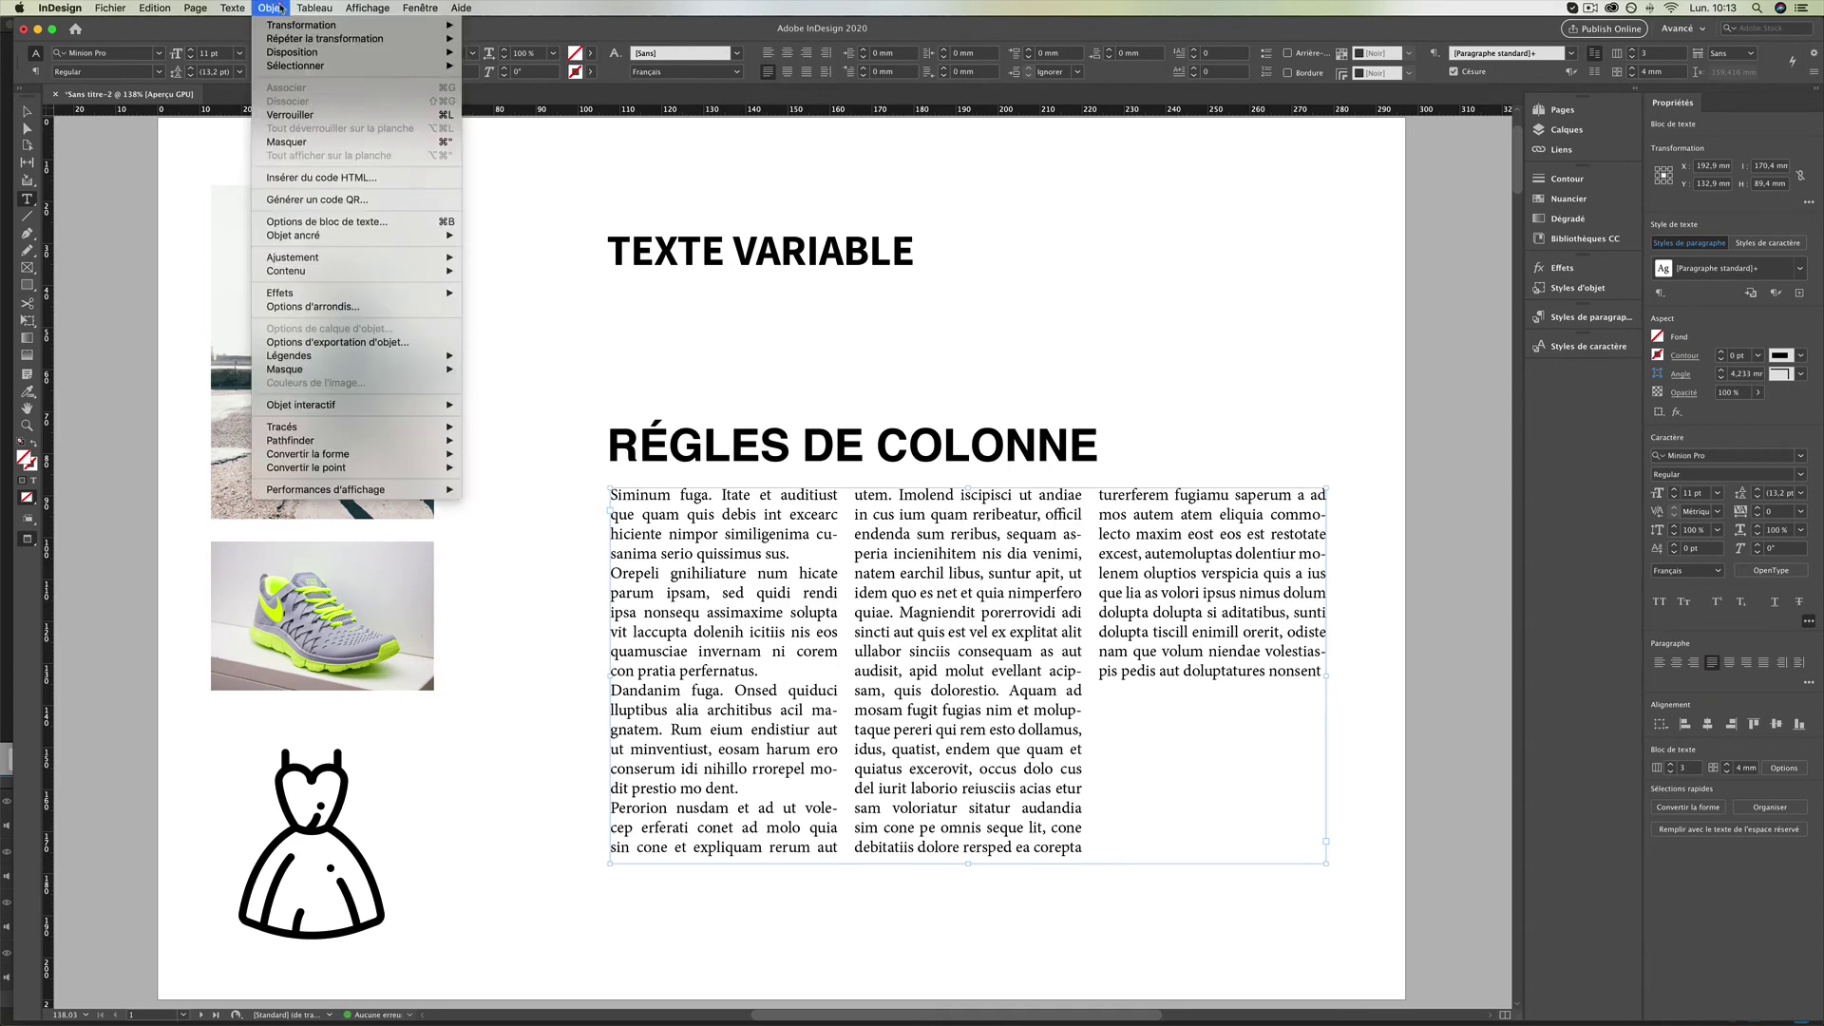
left_click(340, 222)
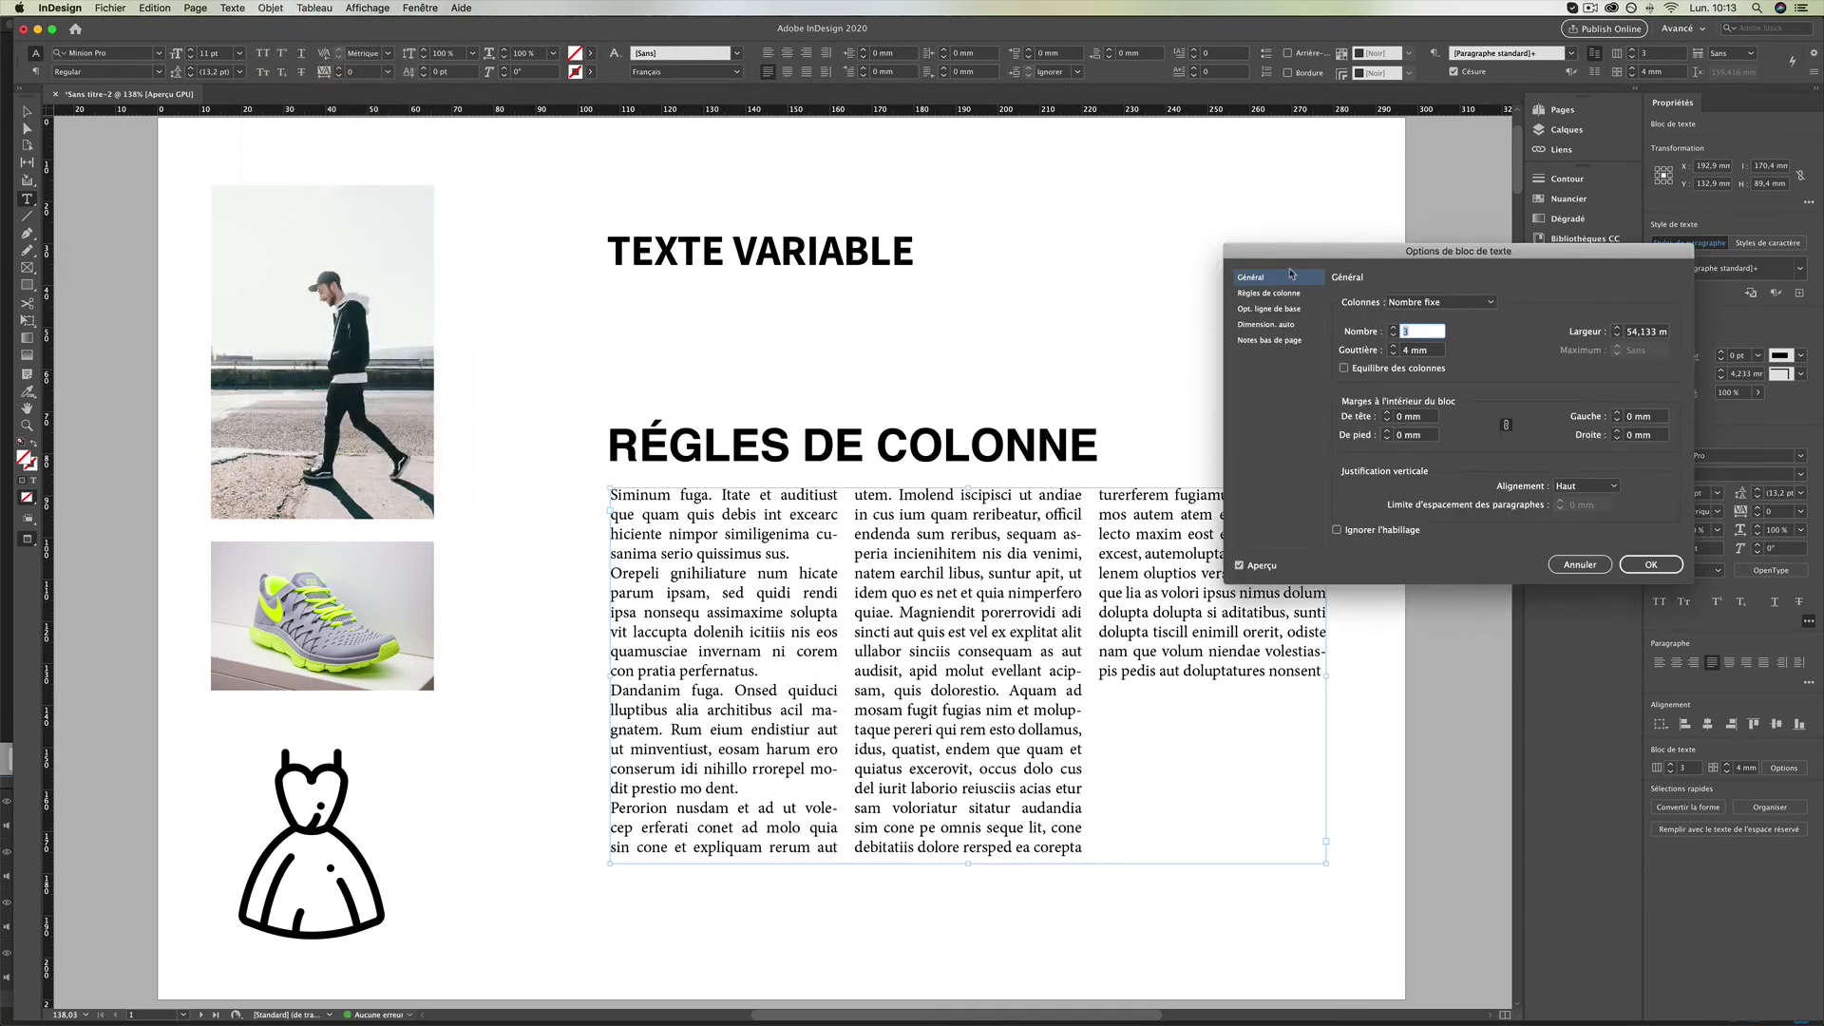
left_click_drag(1291, 258, 1188, 136)
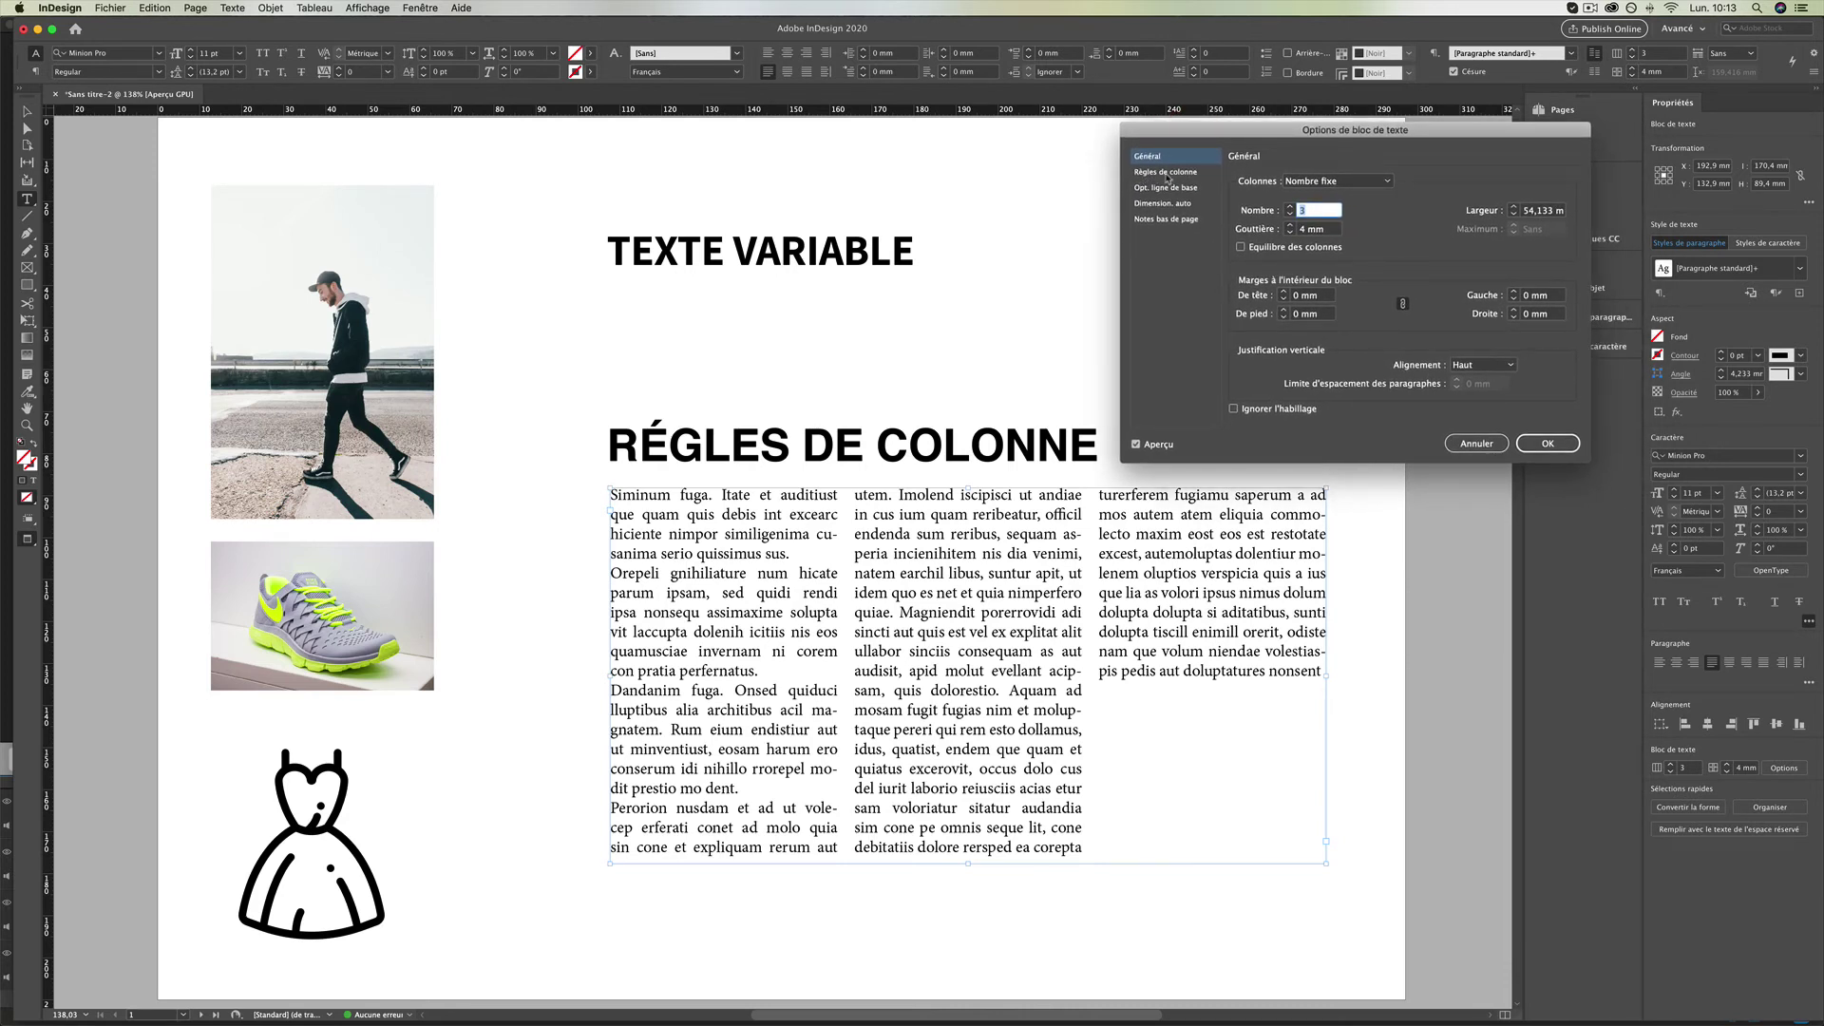
left_click(1167, 174)
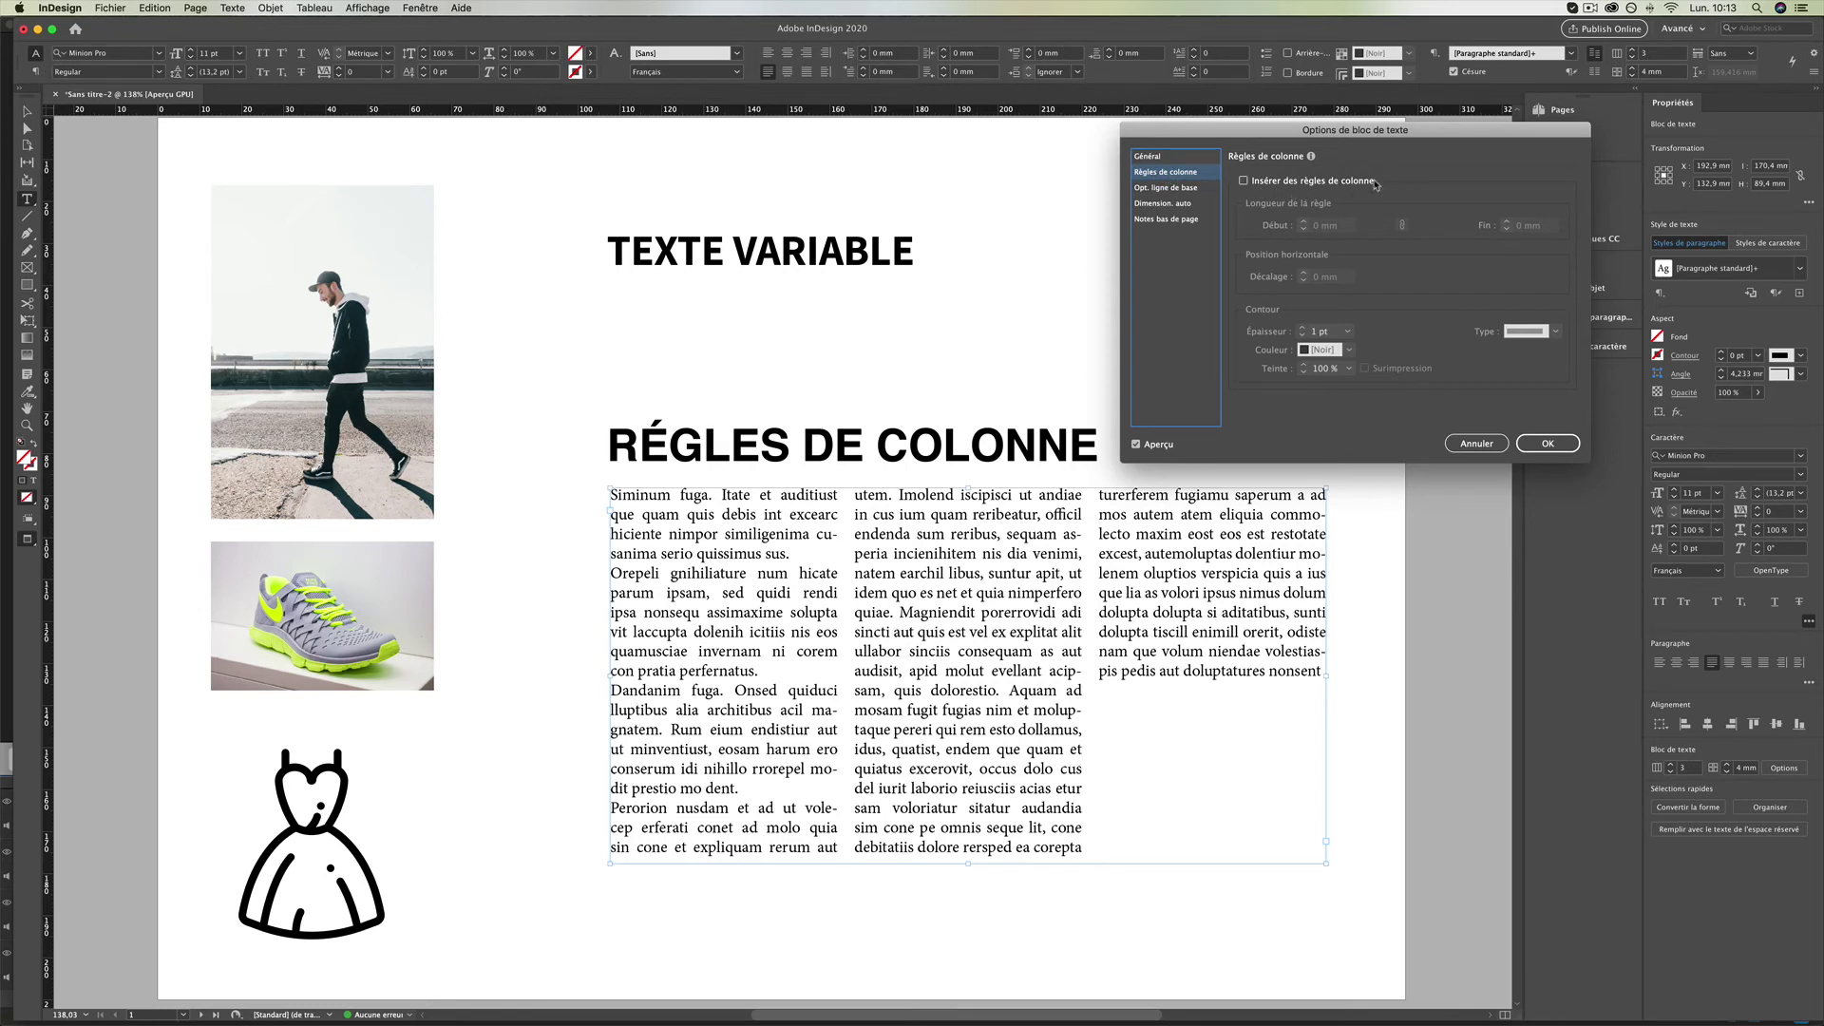
left_click(1243, 182)
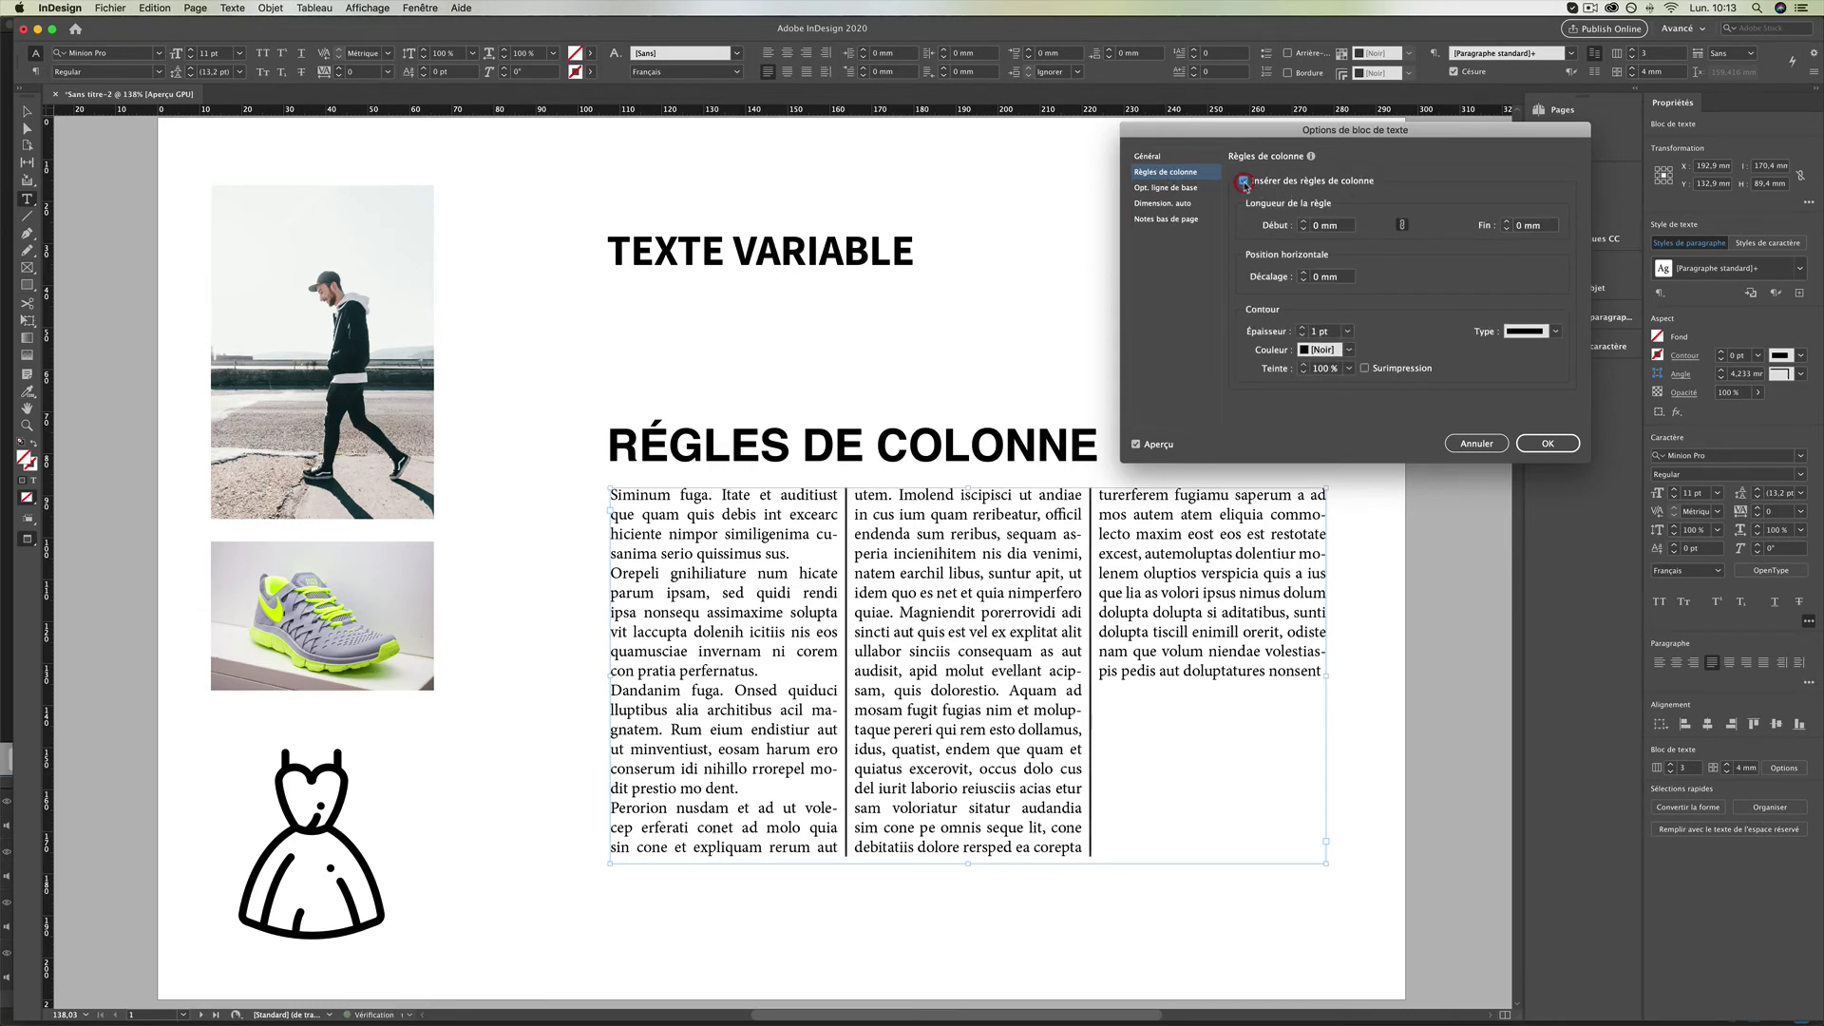
left_click(1135, 445)
left_click(1136, 445)
Set the start of the column rules to 14 mm and link the end value to it.
left_click(1303, 222)
left_click(1303, 222)
left_click(1403, 227)
left_click(1303, 229)
left_click(1303, 229)
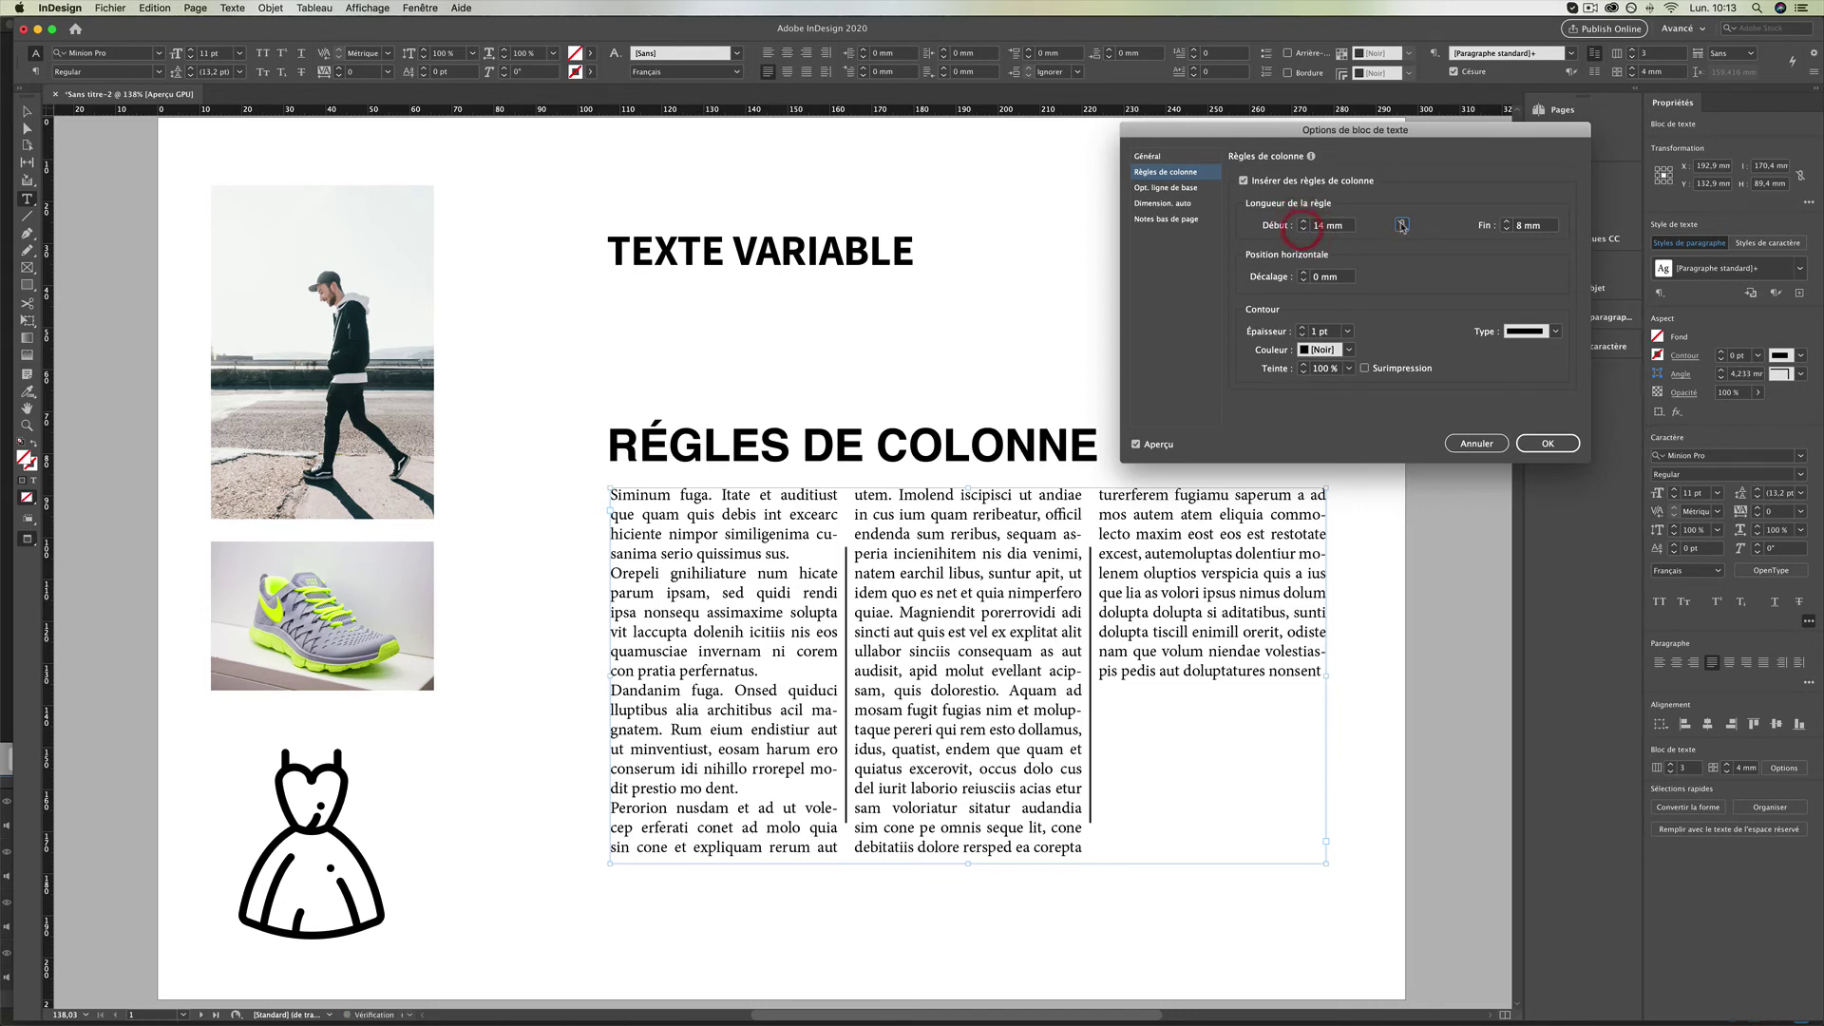
left_click(1402, 225)
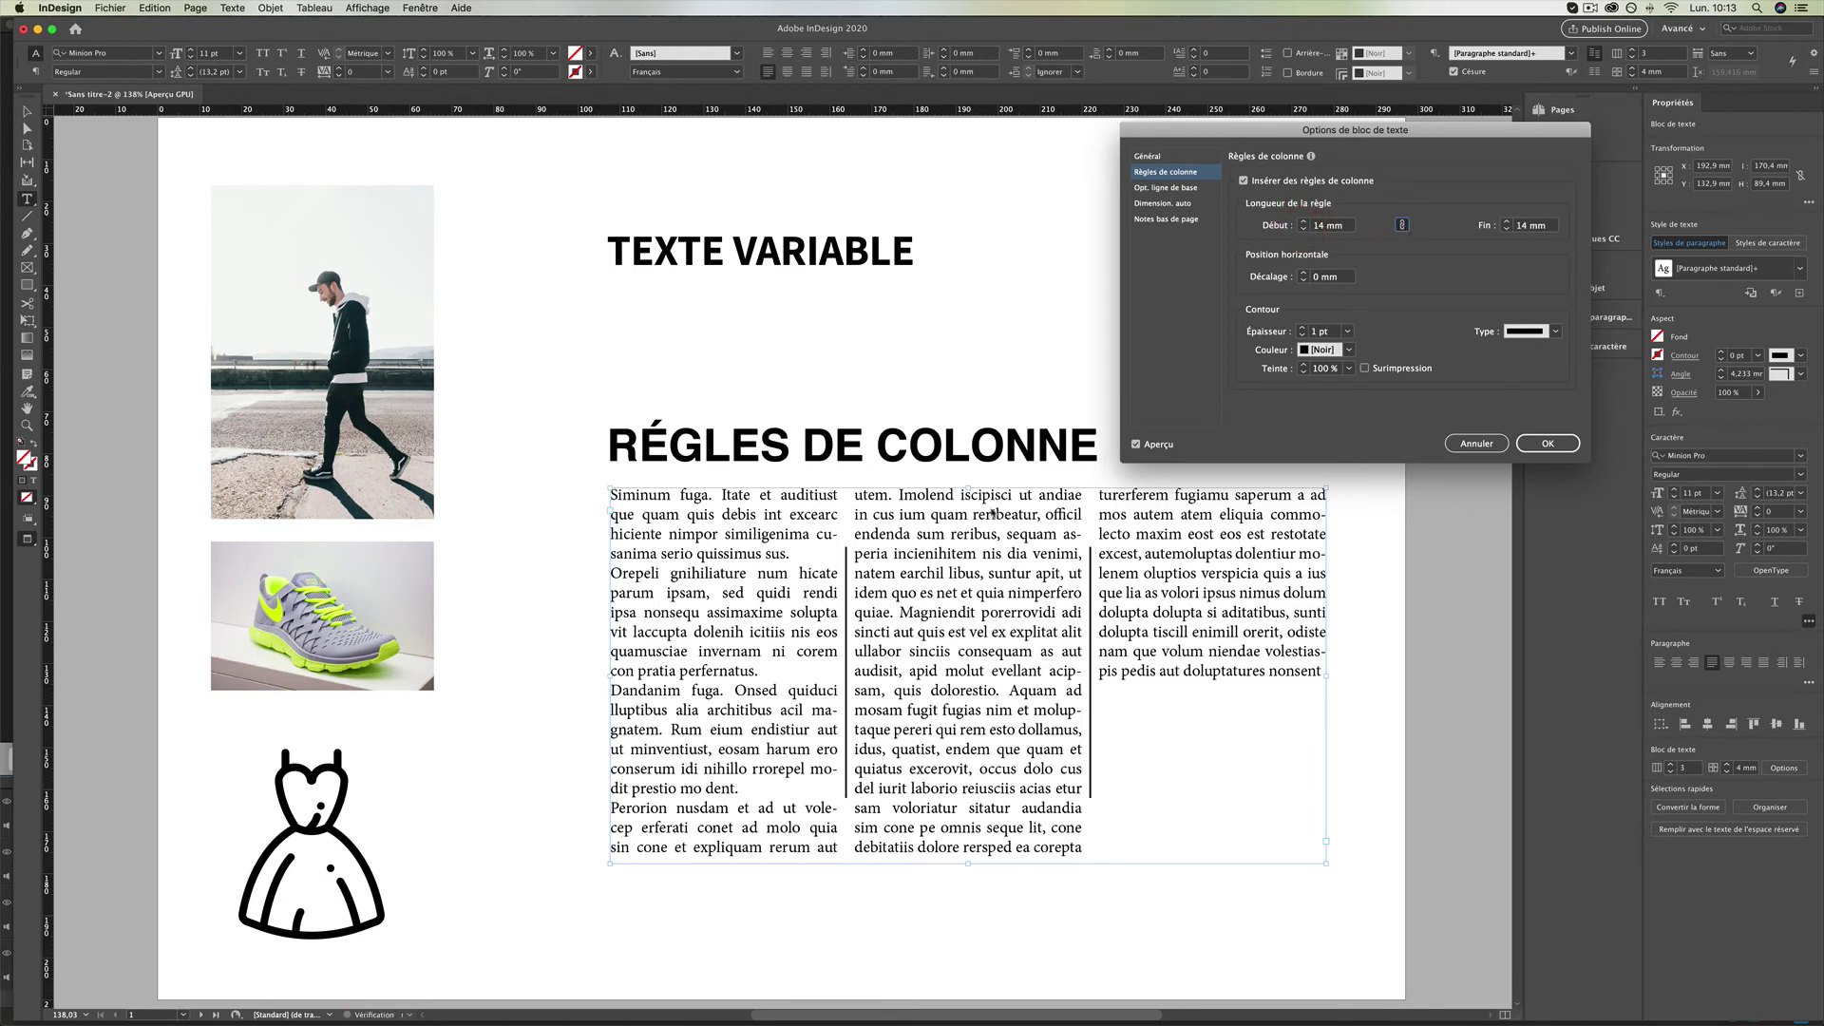
Extend the column rules beyond the text frame by lowering the linked start and end values to -11 mm.
left_click(1303, 230)
left_click(1303, 230)
left_click(1303, 230)
left_click(1304, 230)
left_click(1303, 230)
left_click(1303, 230)
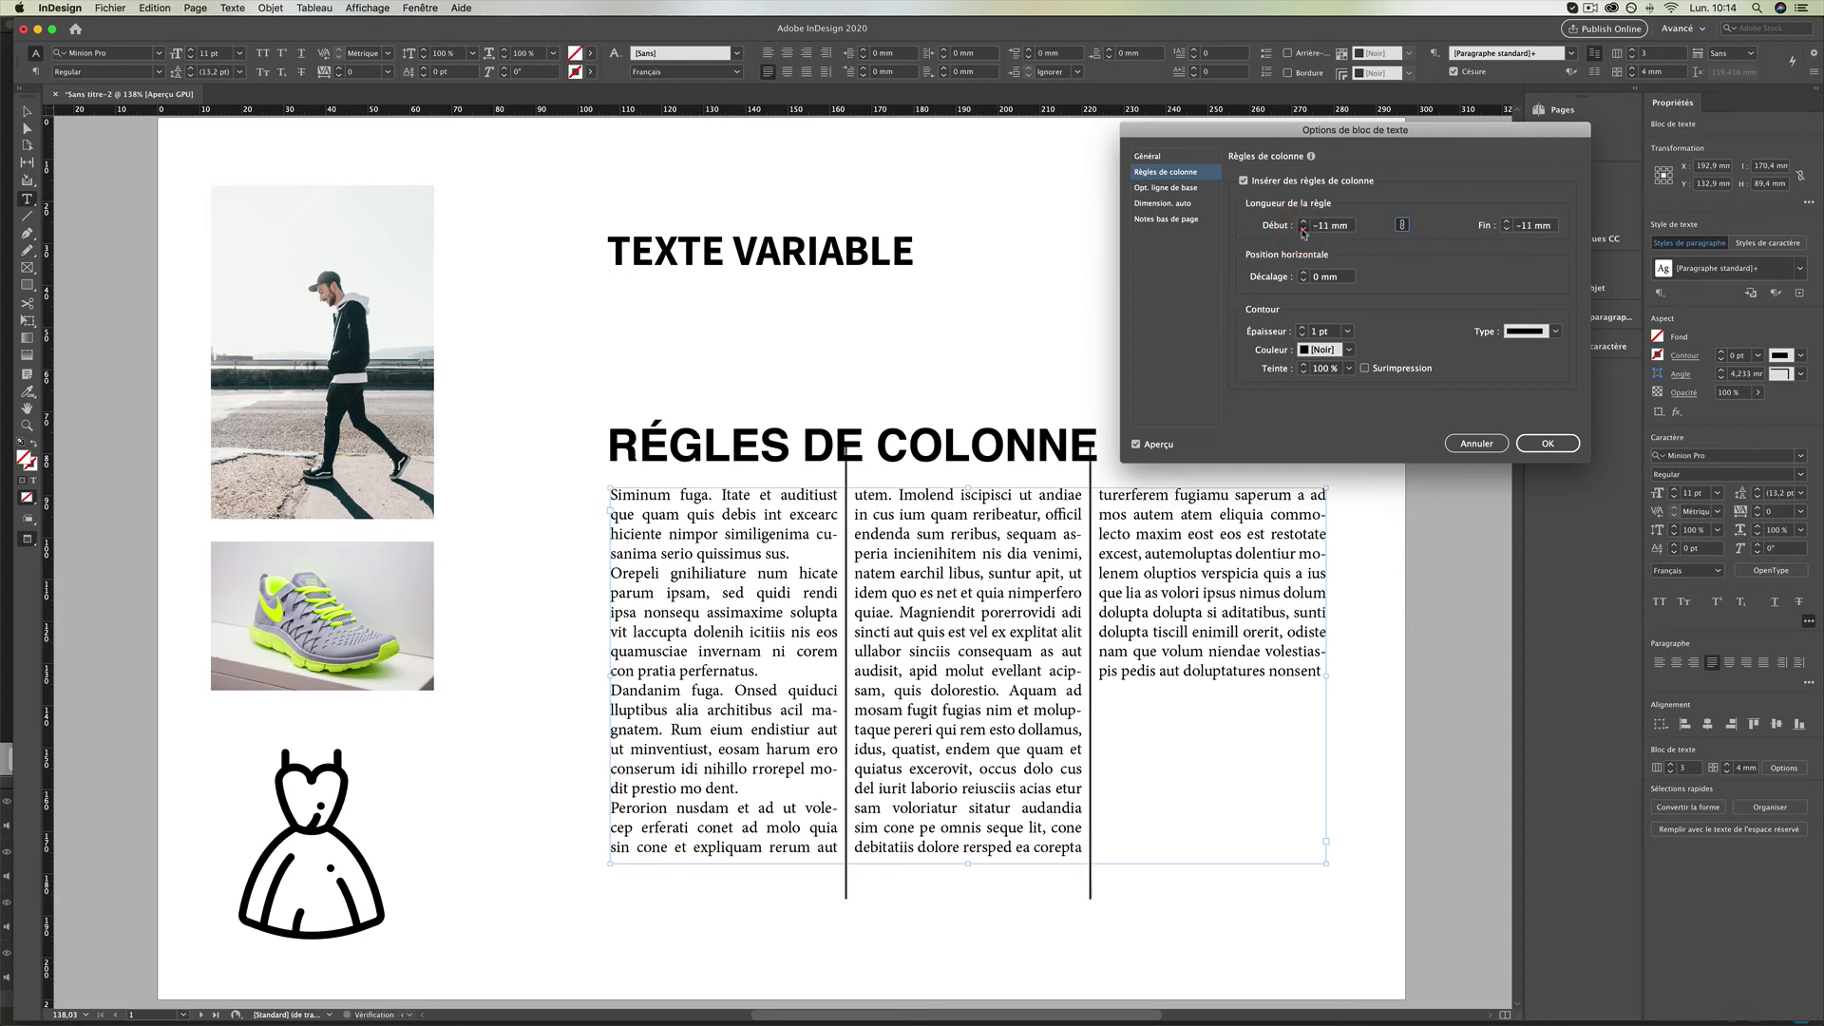
Reset the linked start and end values of the column rules to 0 mm.
left_click(1303, 231)
left_click(1303, 230)
left_click(1304, 221)
left_click(1303, 221)
left_click(1304, 222)
left_click(1303, 221)
left_click(1303, 221)
Try a horizontal offset of 5 mm on the column rules.
left_click(1303, 275)
left_click(1303, 275)
left_click(1304, 275)
left_click(1303, 275)
left_click(1303, 275)
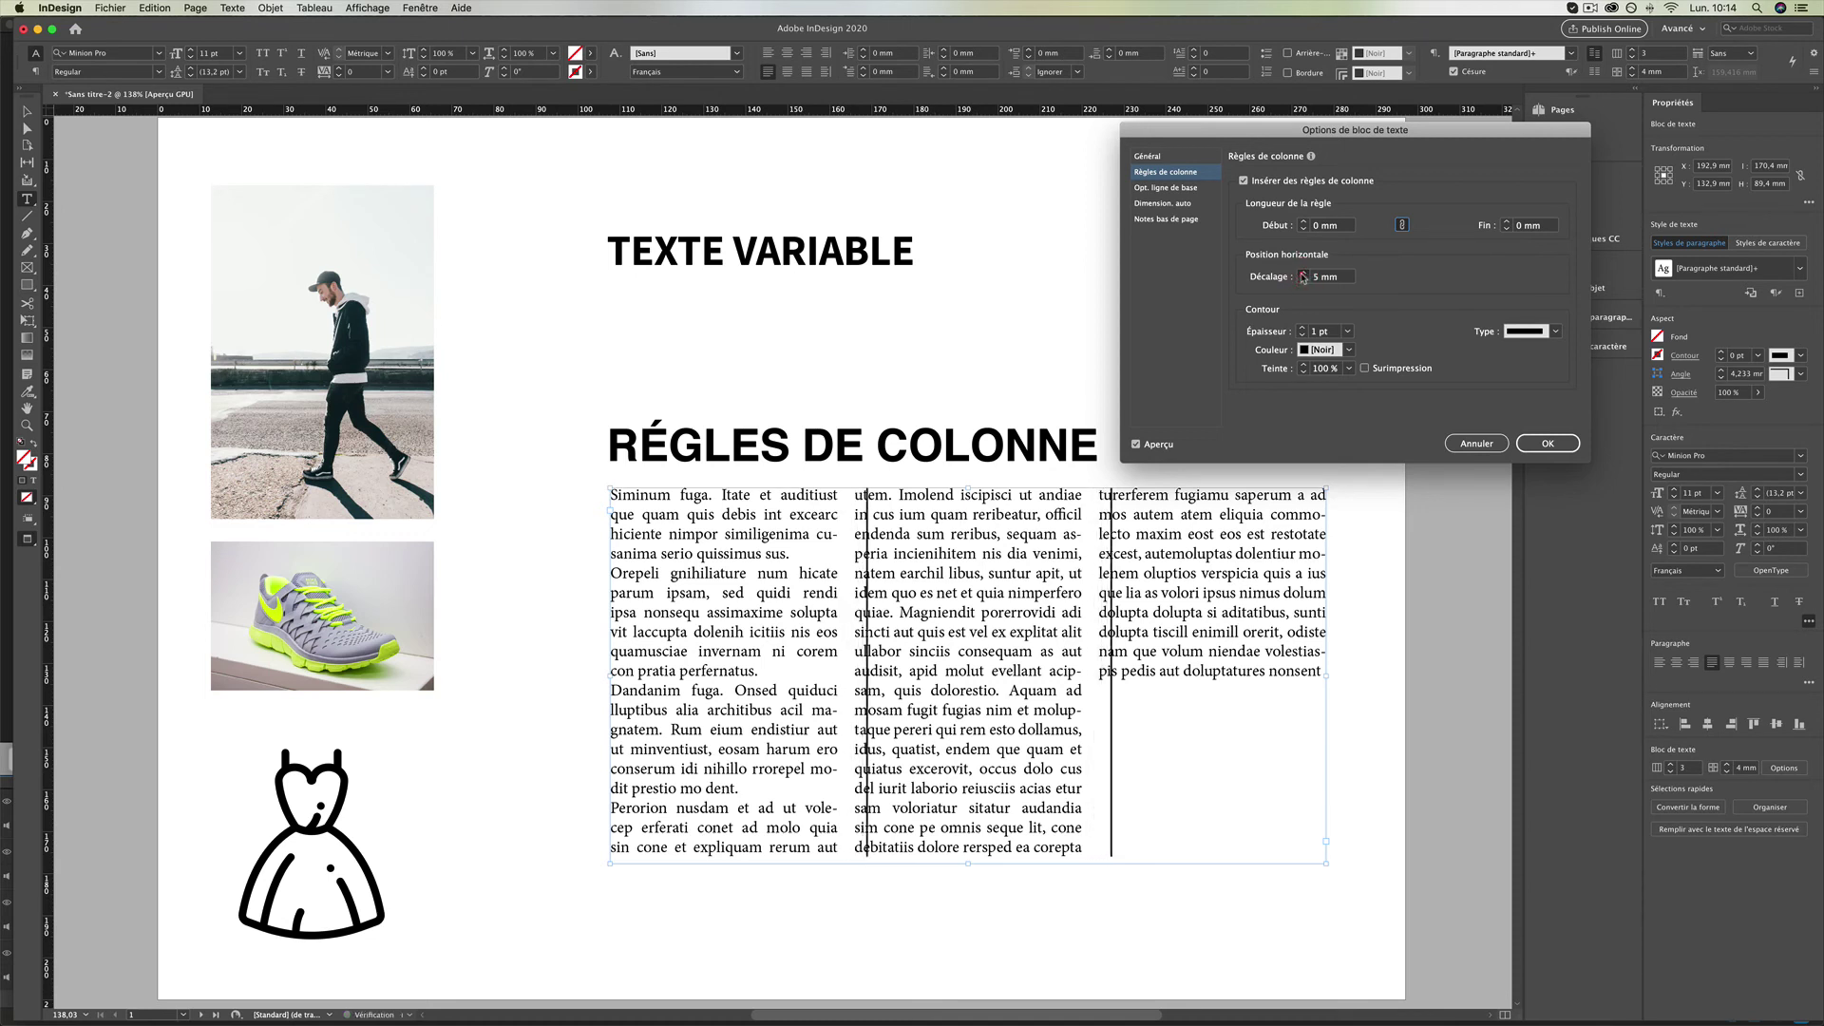
Try shifting the column rules the opposite way with a horizontal offset of -7 mm, and restore the offset to 0 mm.
left_click(1303, 276)
double_click(1304, 280)
double_click(1303, 280)
triple_click(1303, 280)
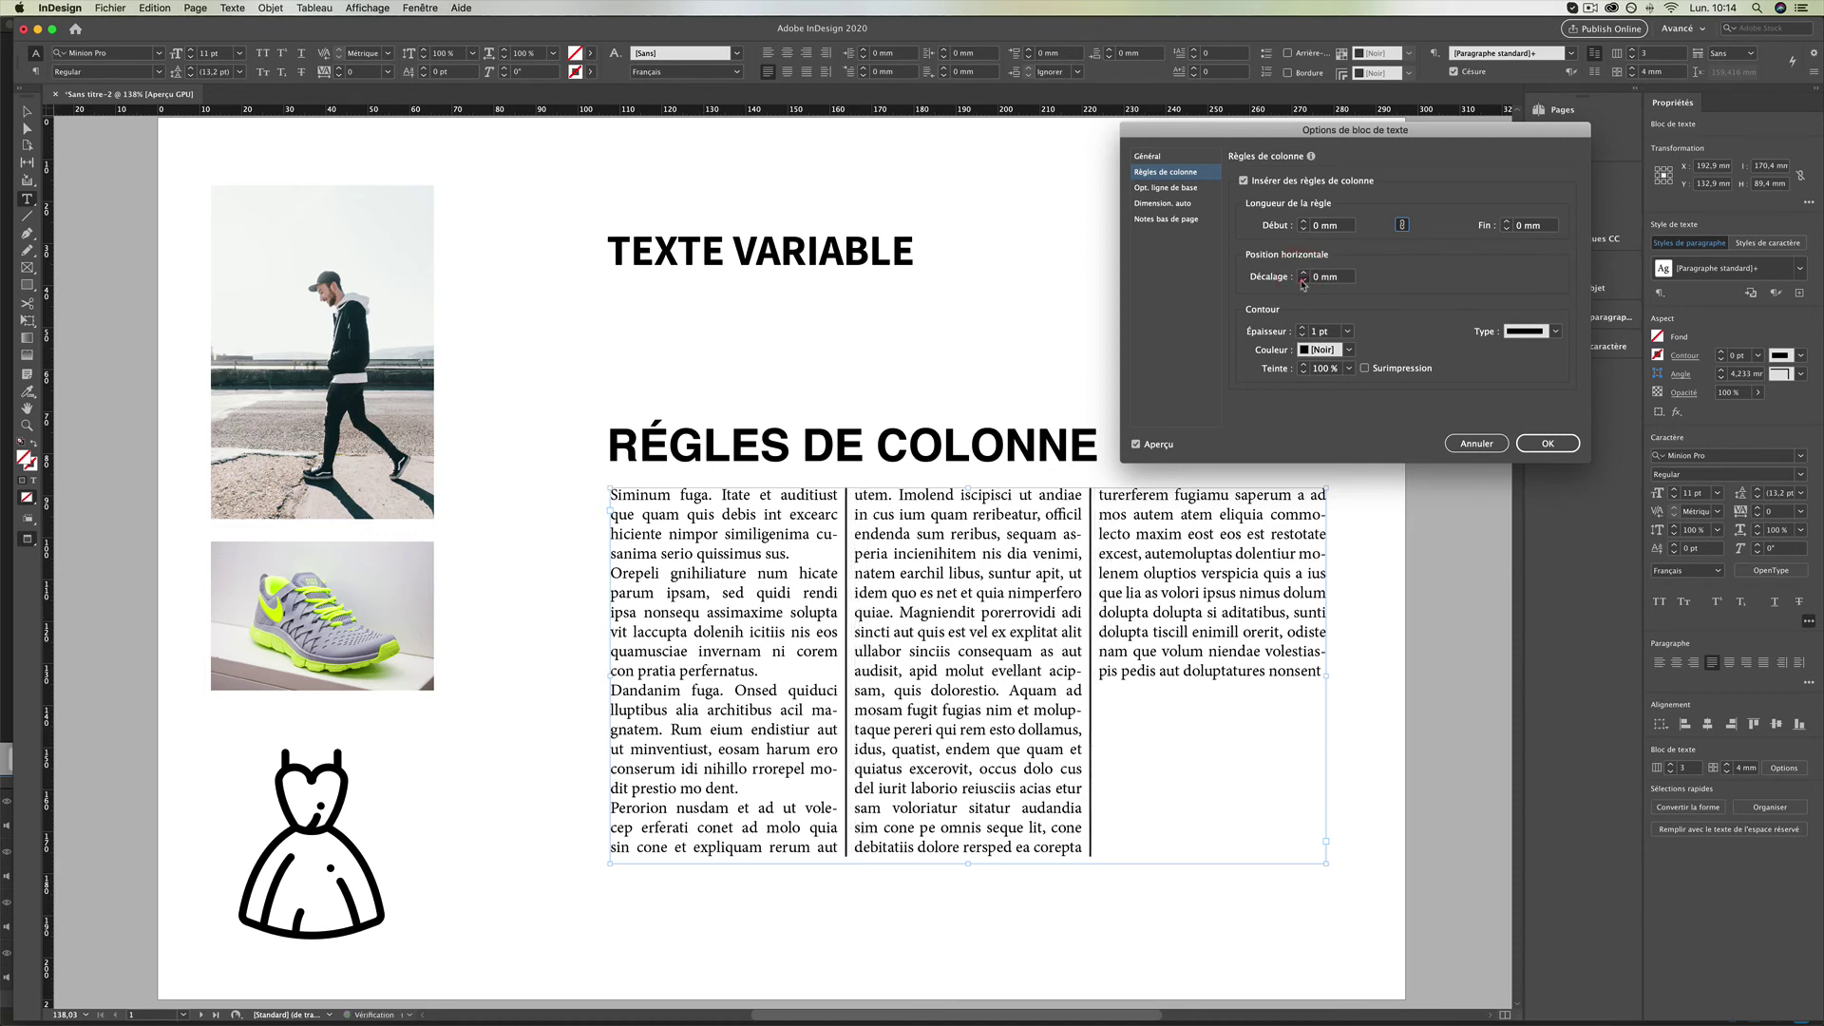
double_click(1303, 280)
left_click(1303, 280)
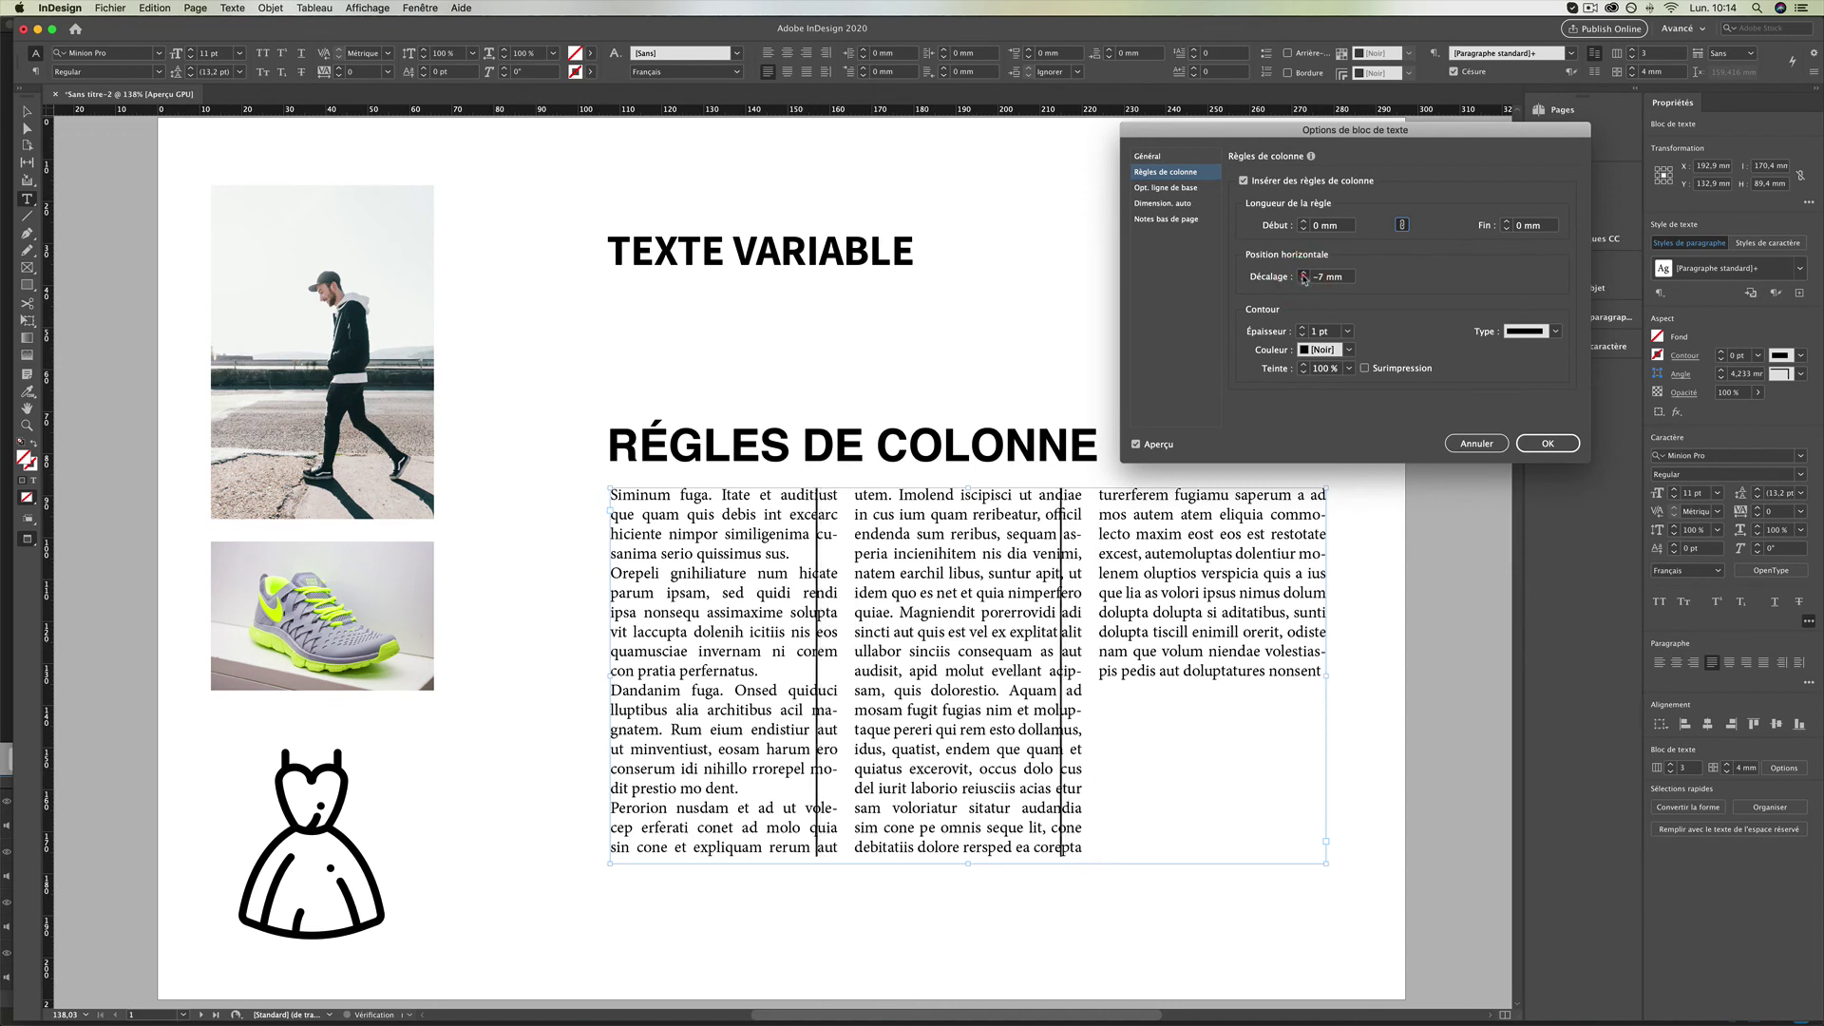
left_click(1304, 273)
left_click(1303, 272)
left_click(1303, 272)
left_click(1303, 273)
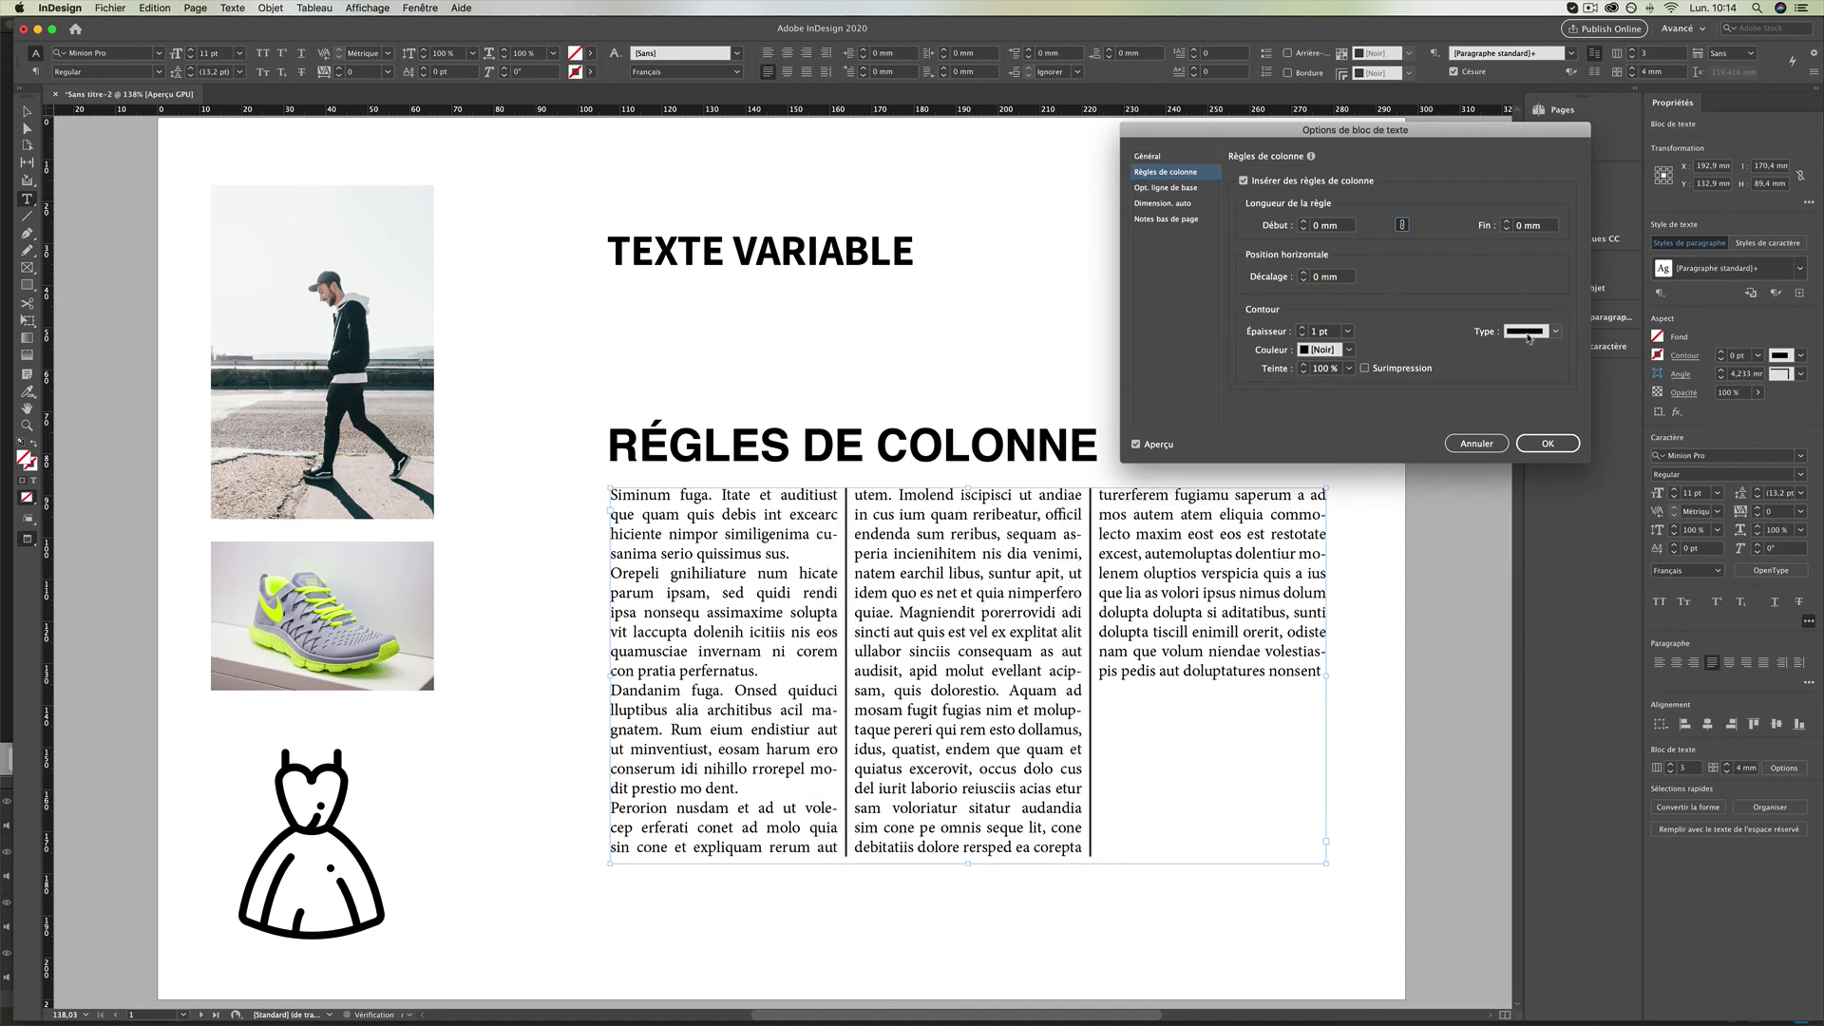
Try a double-line stroke type on the column rules and replace it with the dotted Pointillés type.
left_click(1556, 331)
left_click(1543, 359)
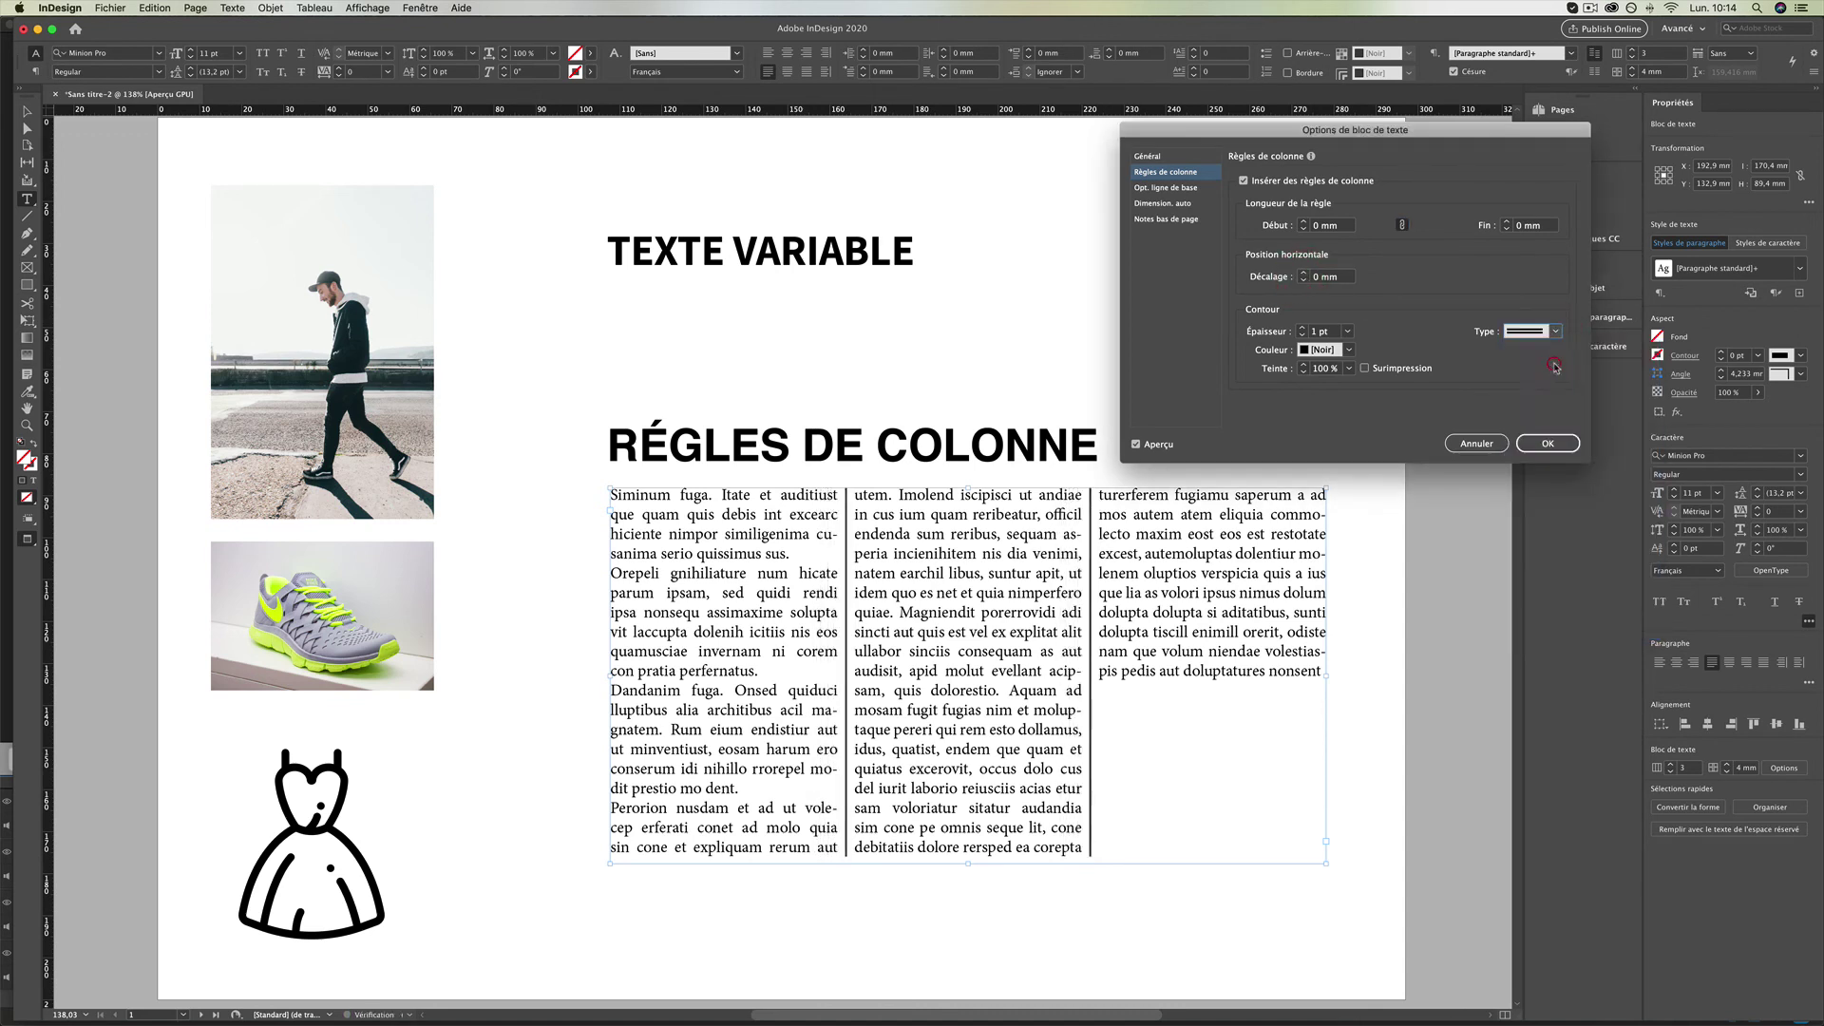
left_click(1556, 331)
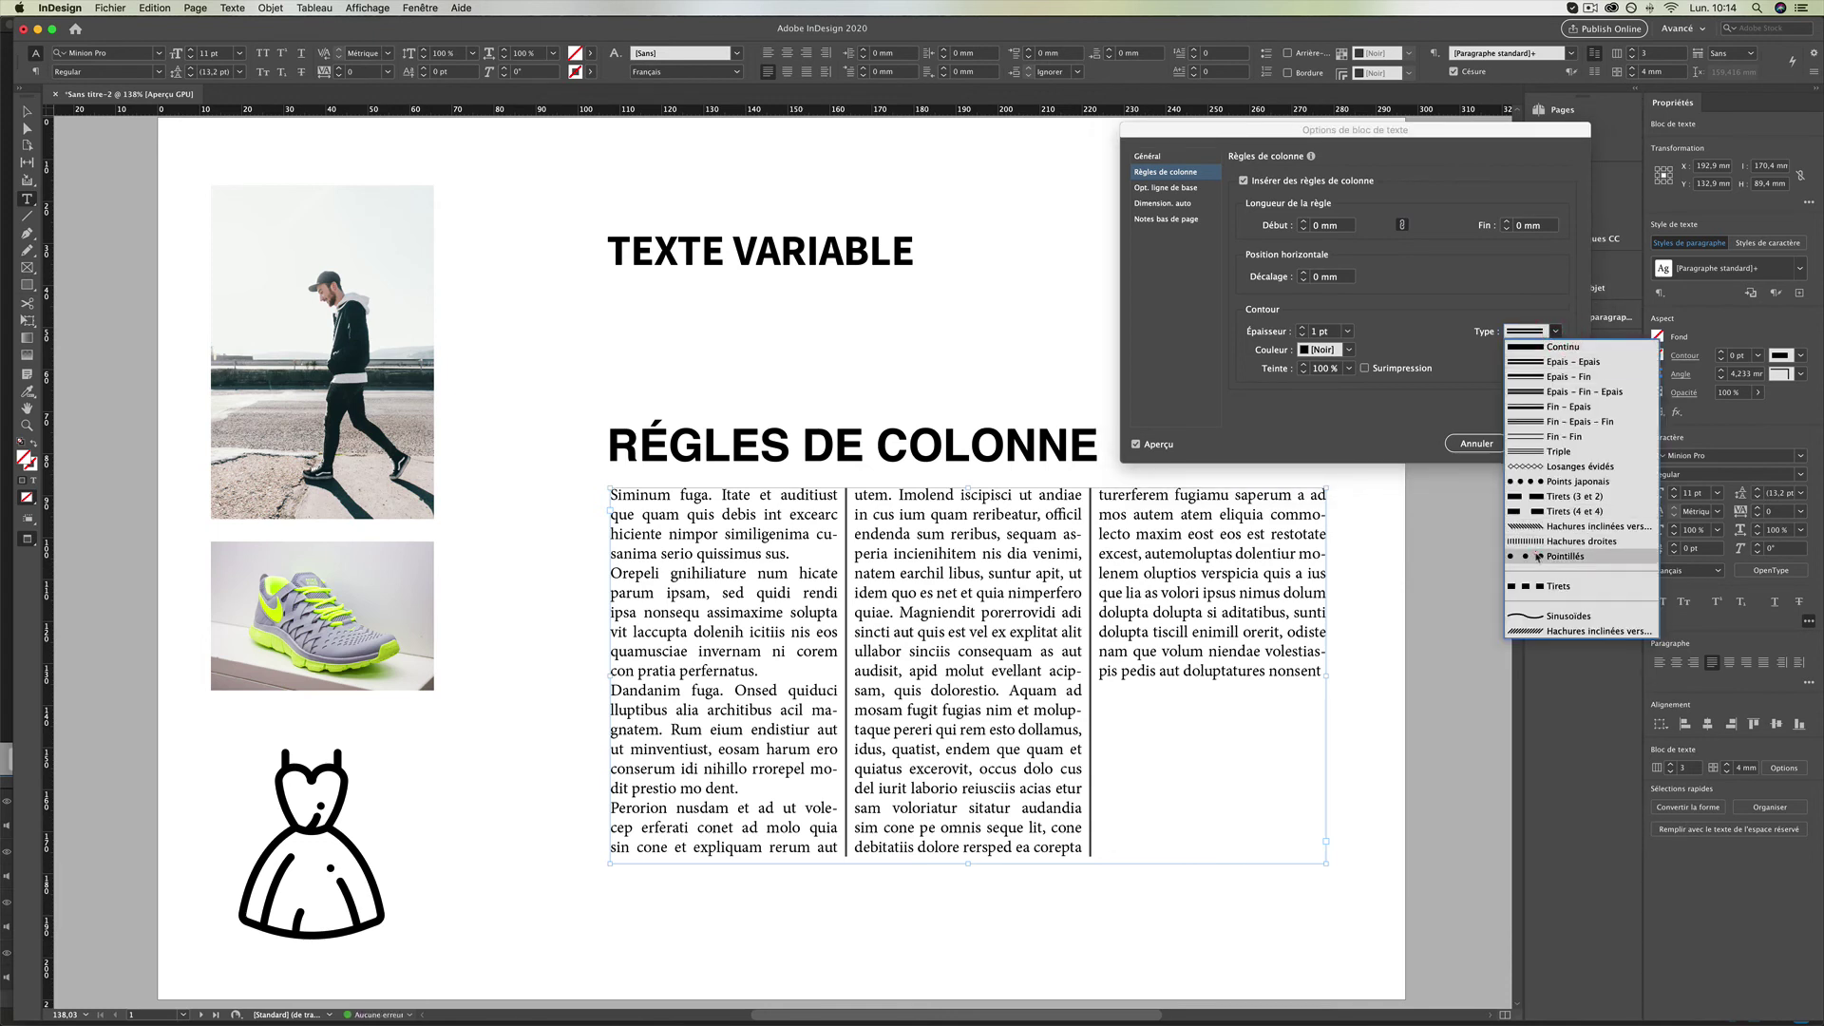
left_click(1536, 556)
Try a thicker stroke on the dotted column rules and bring the thickness back to 1 pt.
left_click(1301, 327)
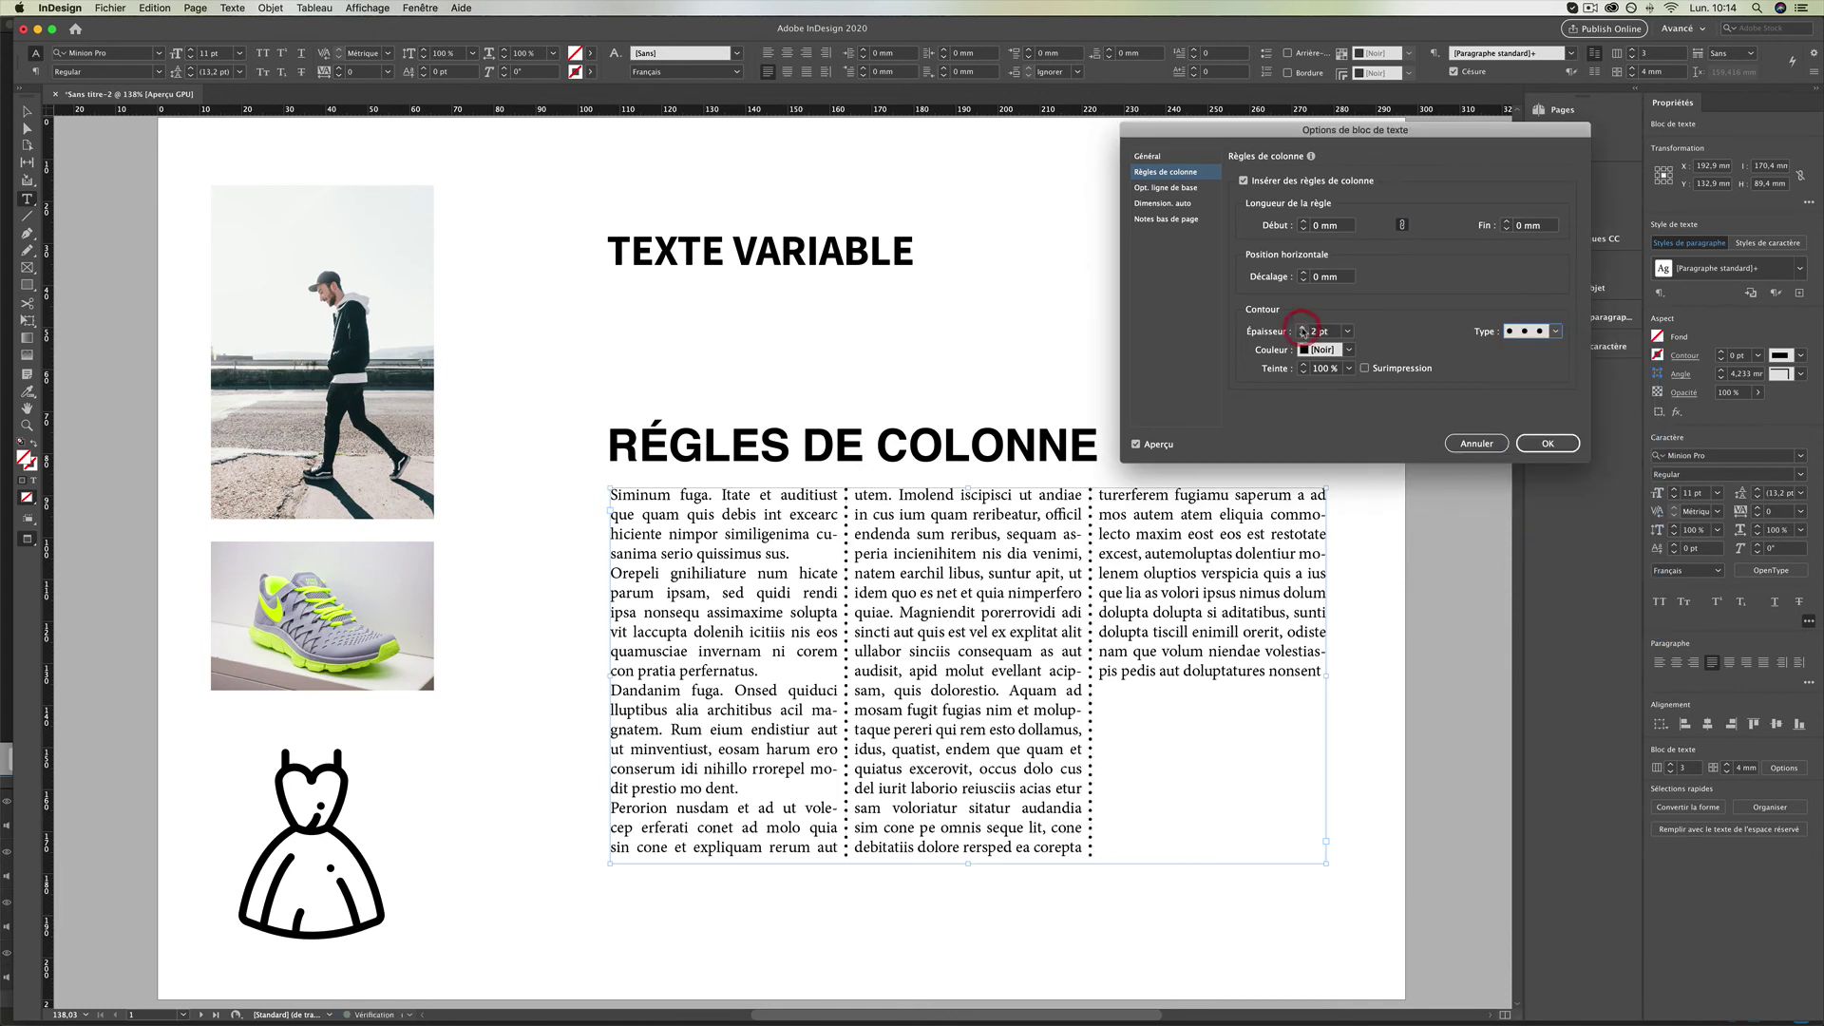
left_click(1301, 327)
left_click(1301, 335)
left_click(1301, 334)
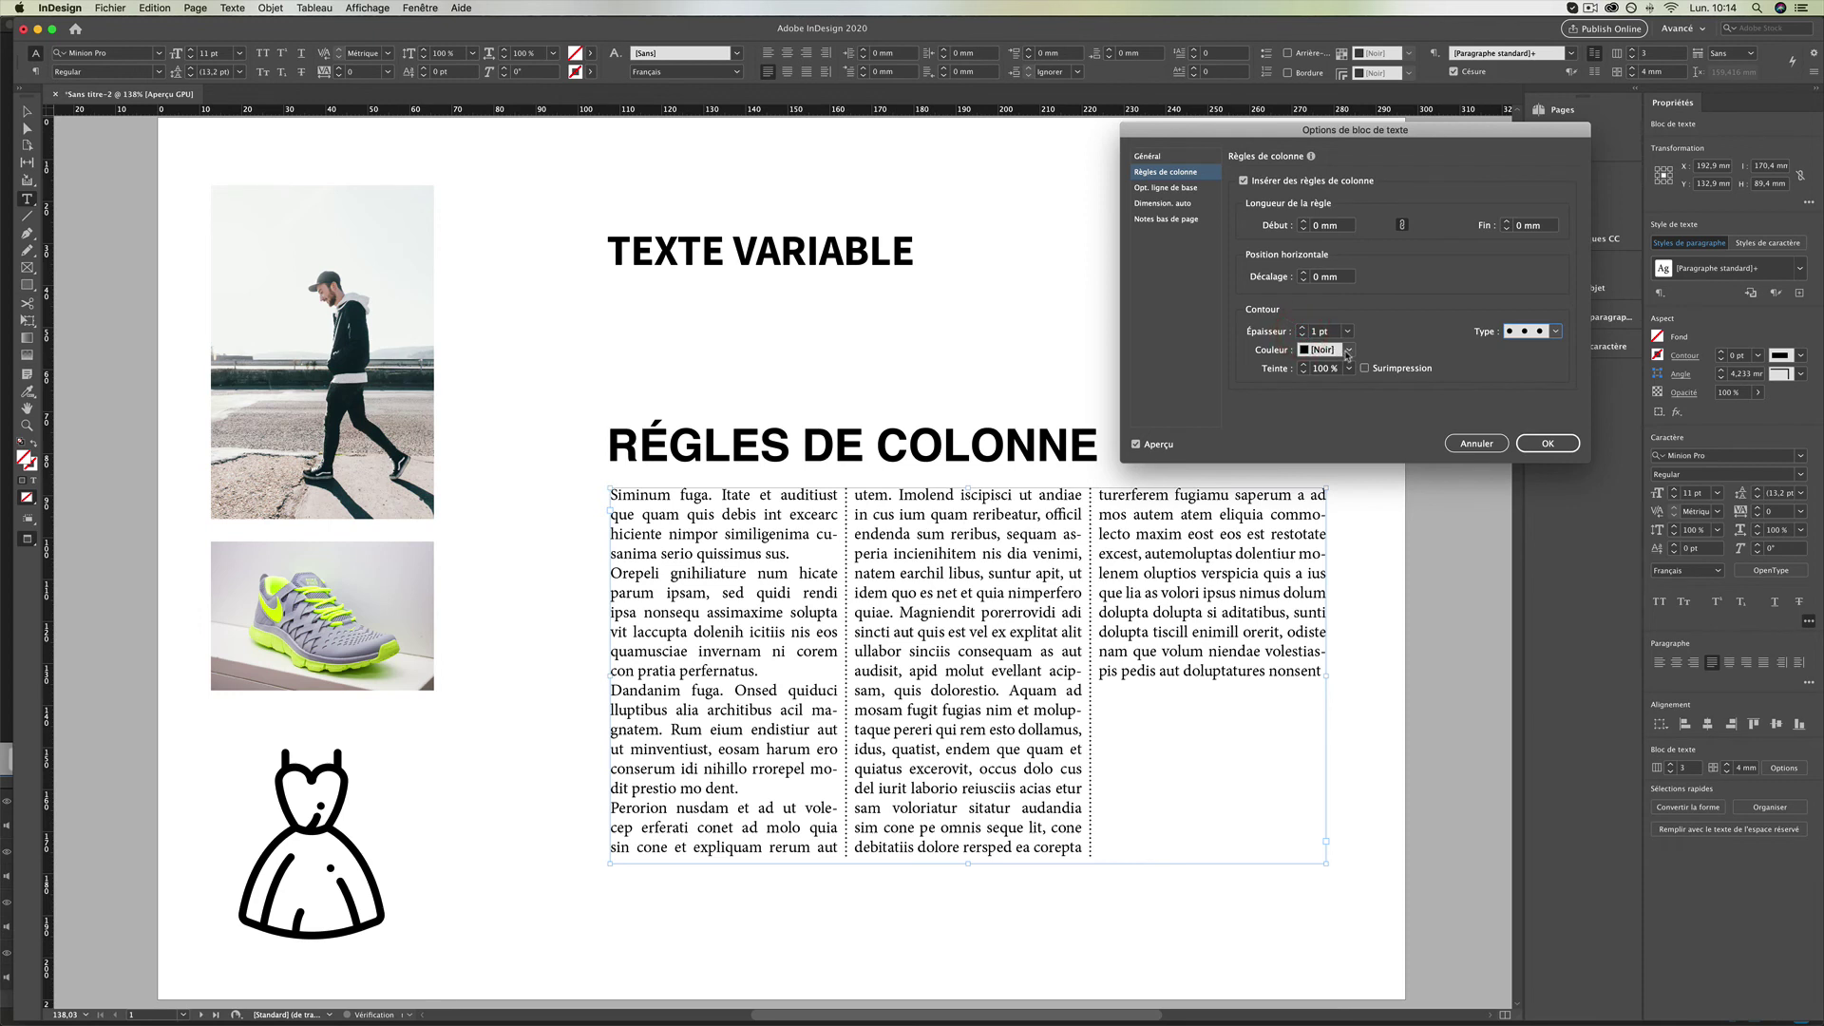
Give the column rules a red swatch, 2 pt thickness and linked 5 mm start and end values, and apply the text frame options.
left_click(1348, 350)
left_click(1310, 470)
left_click(1303, 222)
left_click(1303, 327)
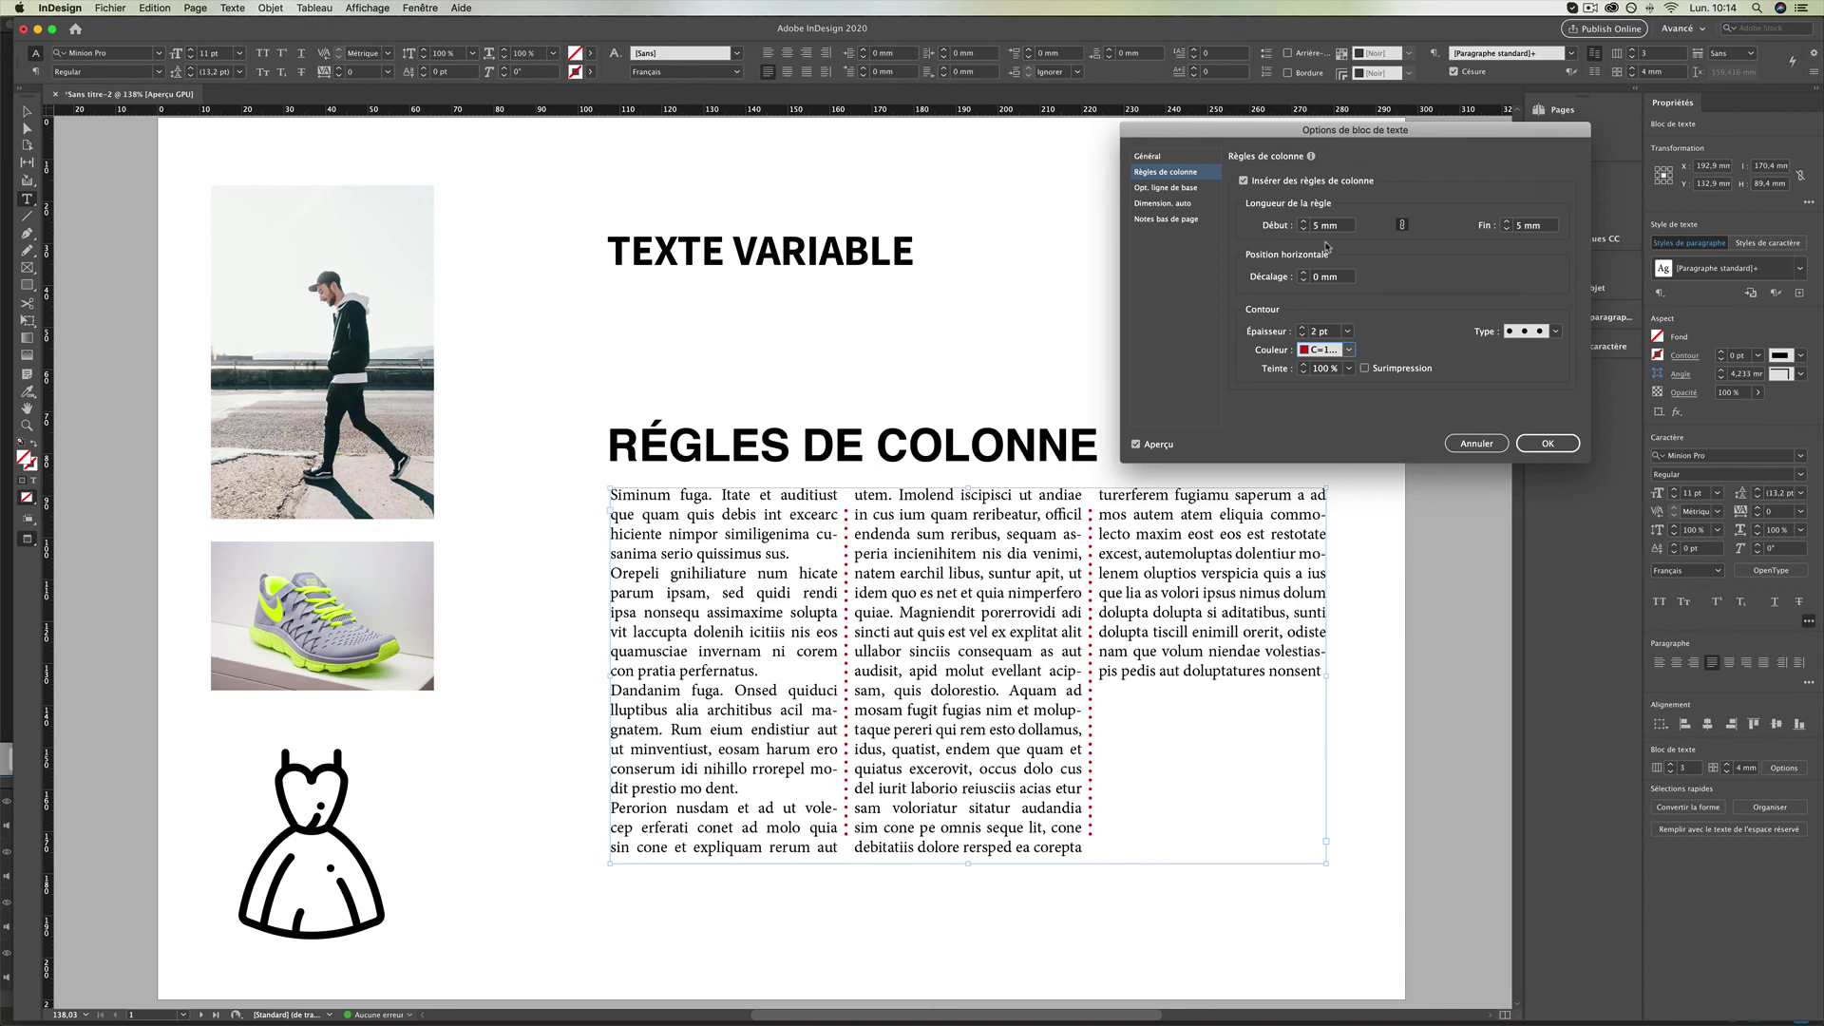
left_click(1547, 443)
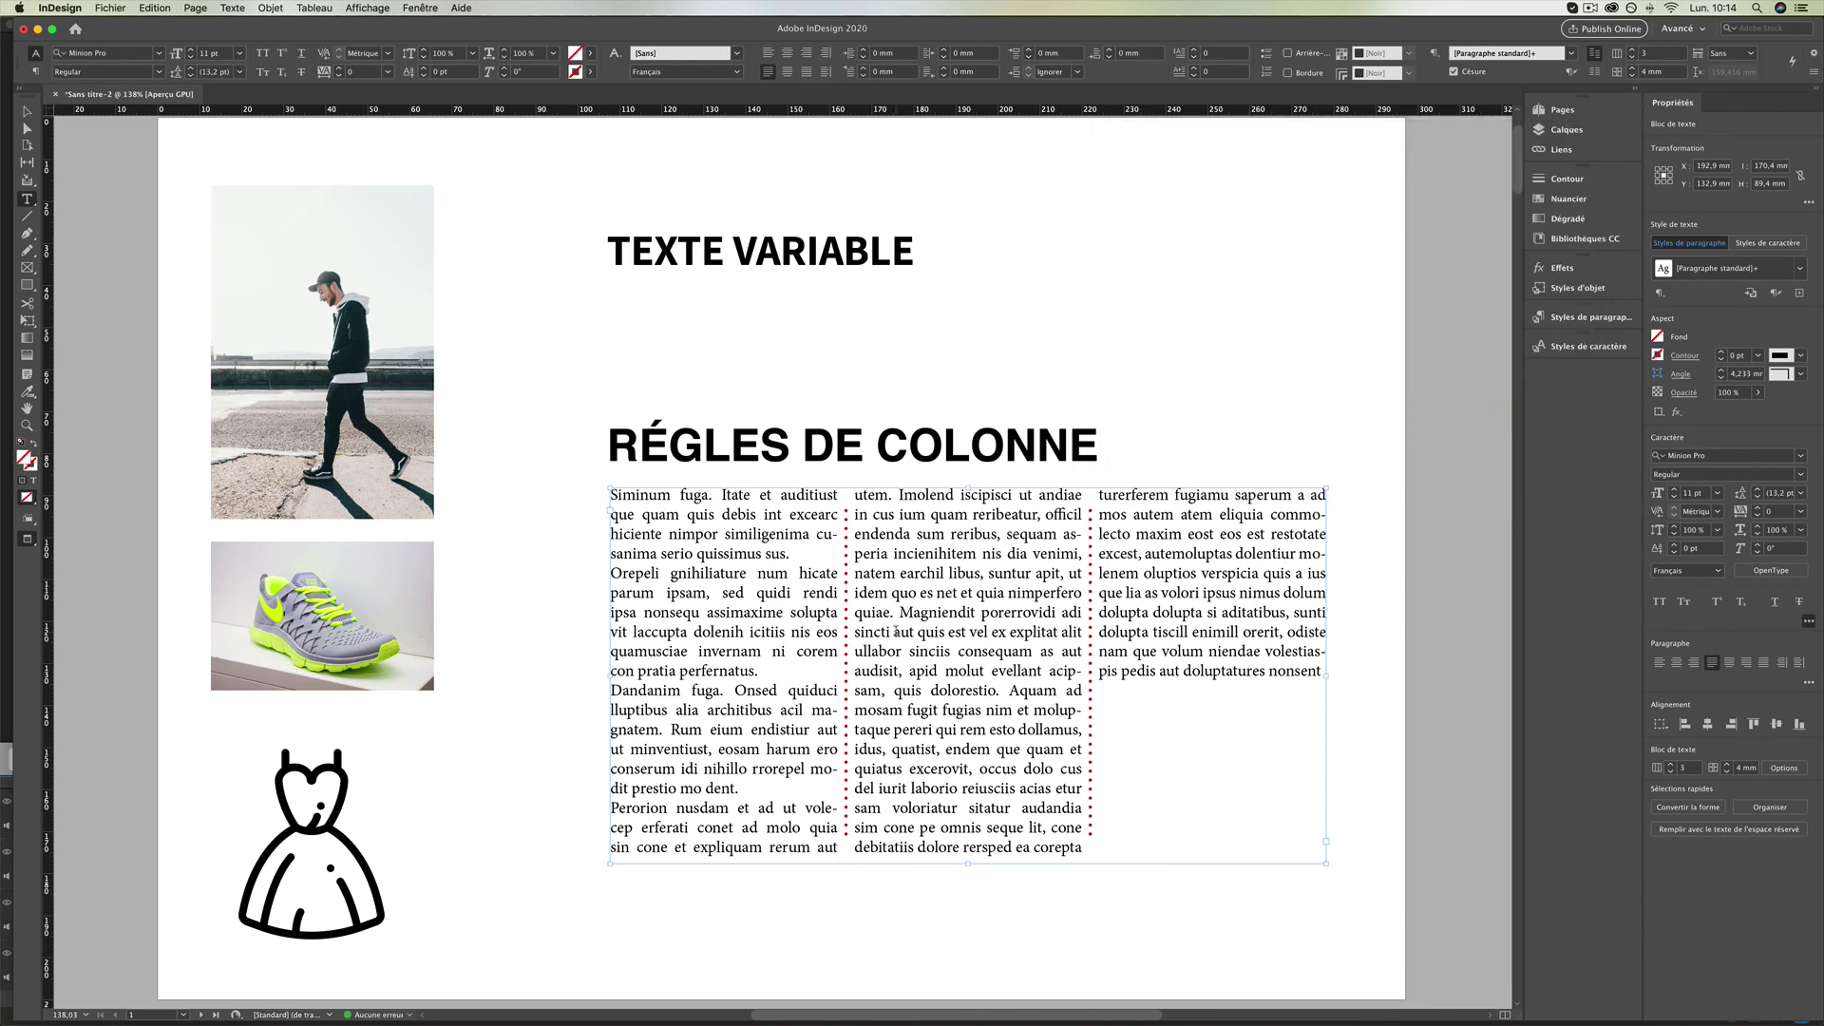